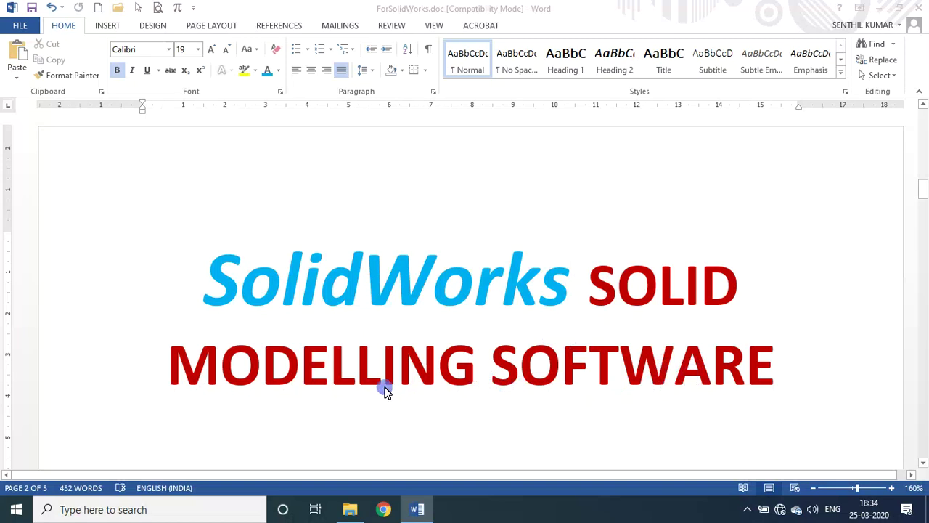
Step: Scroll down through the Word notes to the parametric modelling sentence
scroll(327, 392, down, 1)
scroll(327, 392, down, 1)
scroll(328, 393, down, 2)
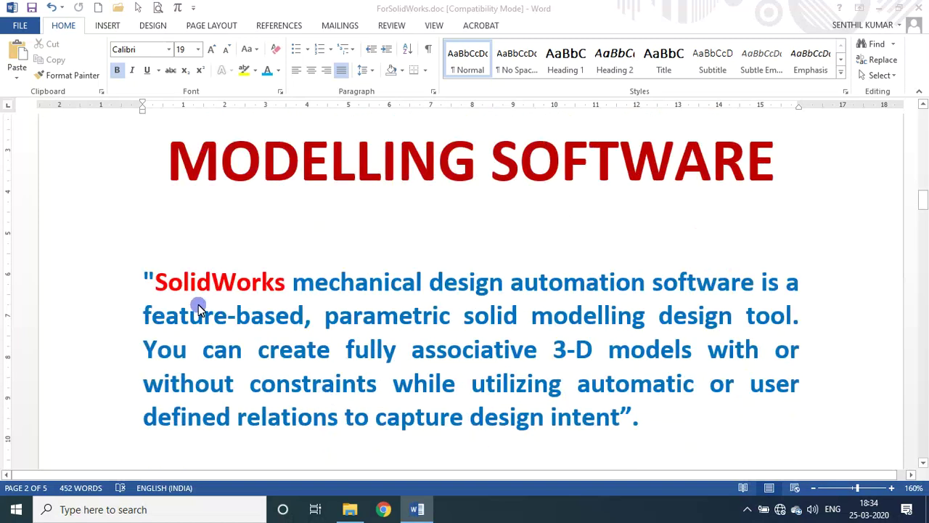
scroll(243, 326, down, 1)
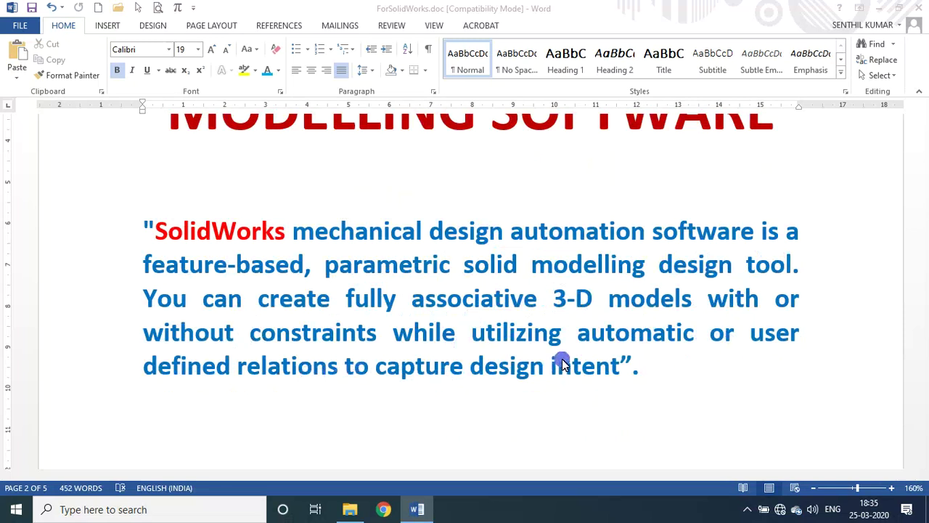
scroll(562, 361, down, 1)
scroll(562, 361, down, 6)
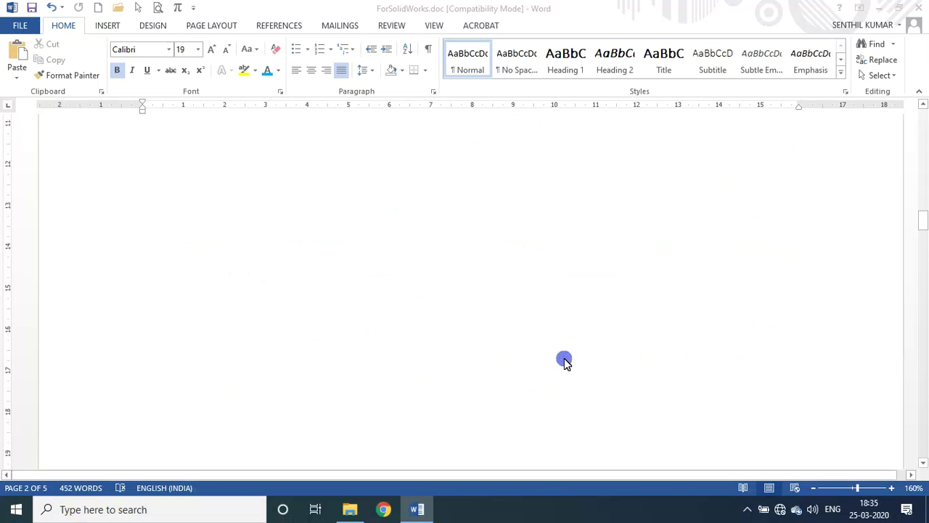
scroll(564, 362, down, 2)
scroll(565, 362, down, 3)
scroll(564, 362, down, 2)
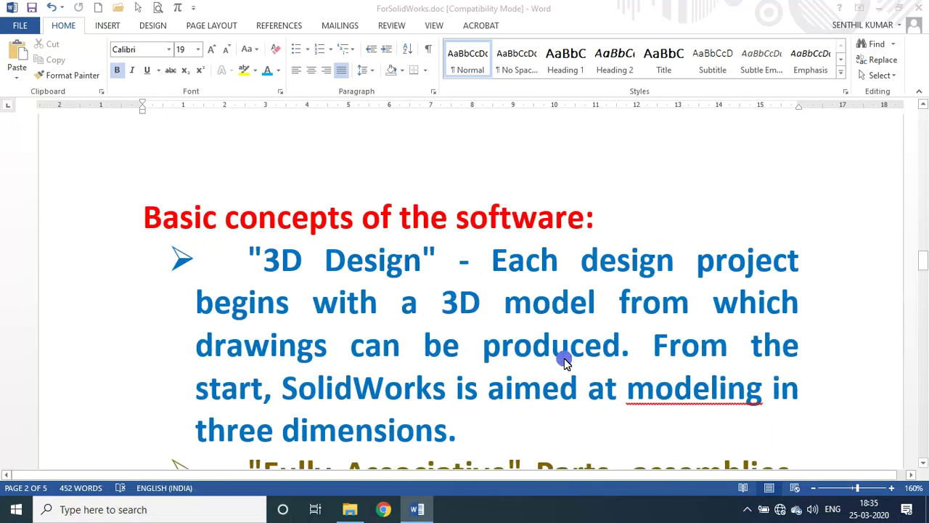
scroll(564, 362, down, 2)
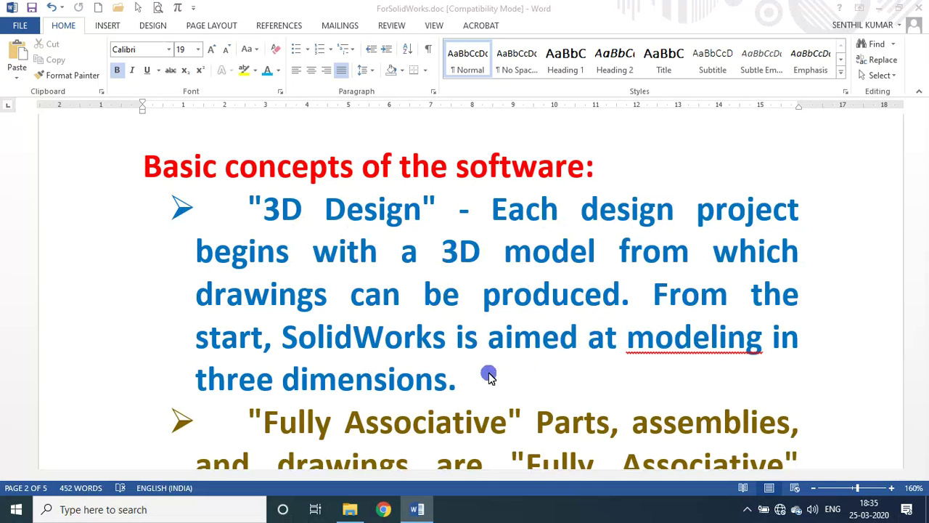
click(485, 367)
scroll(485, 369, down, 1)
scroll(485, 369, down, 1)
scroll(485, 368, down, 1)
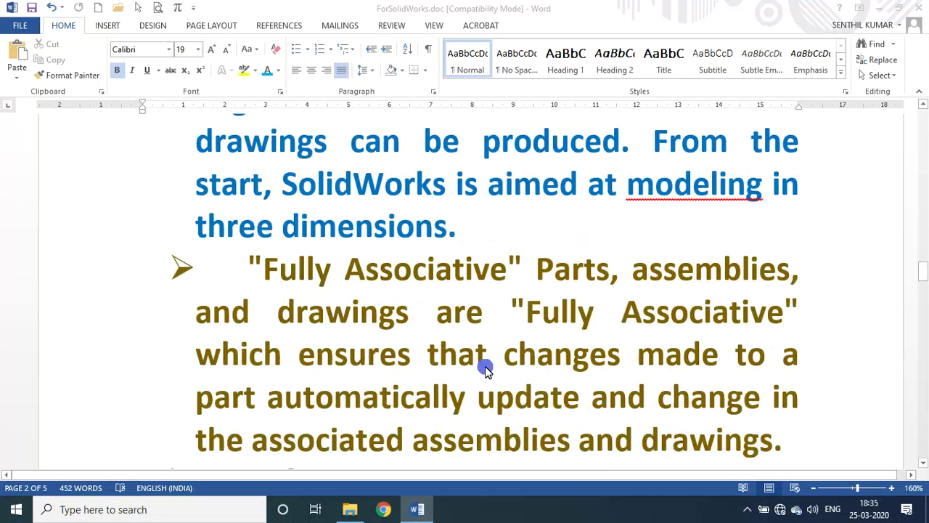
scroll(485, 368, down, 1)
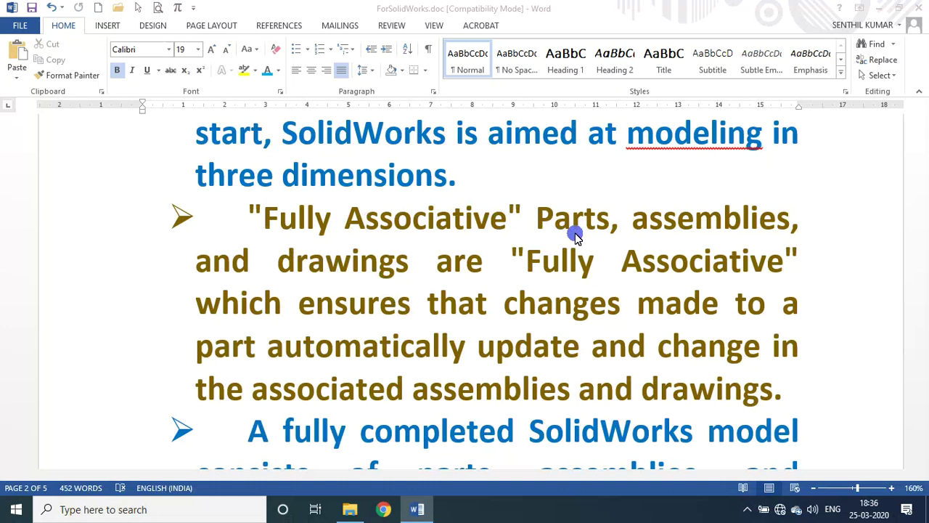
click(561, 229)
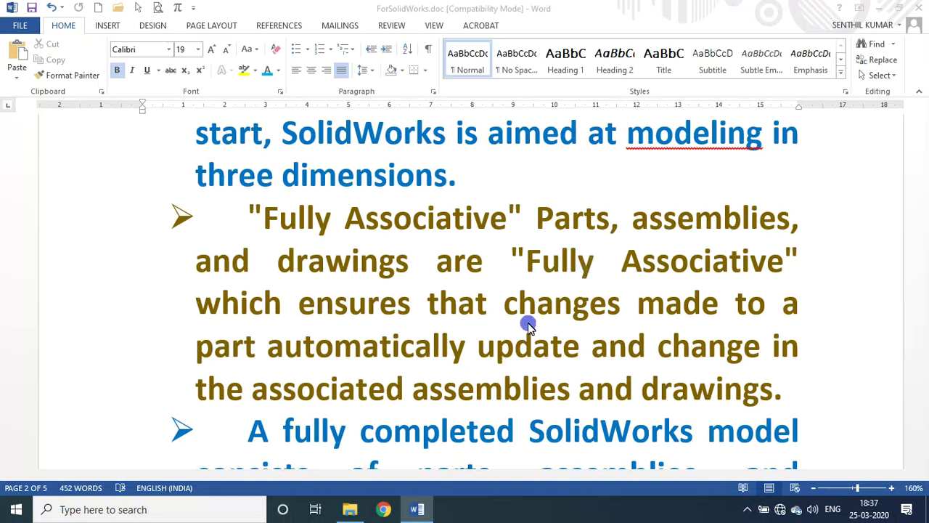
scroll(528, 326, down, 1)
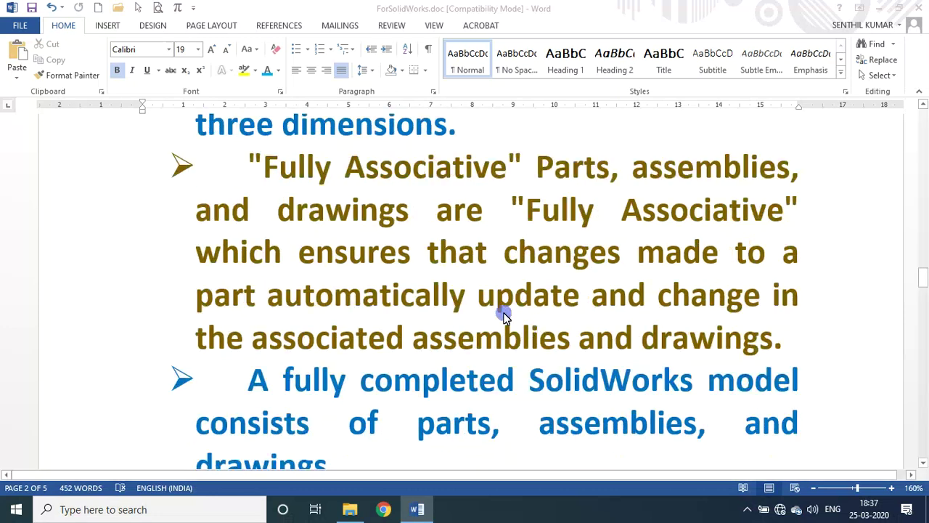
scroll(508, 315, down, 1)
scroll(497, 311, down, 2)
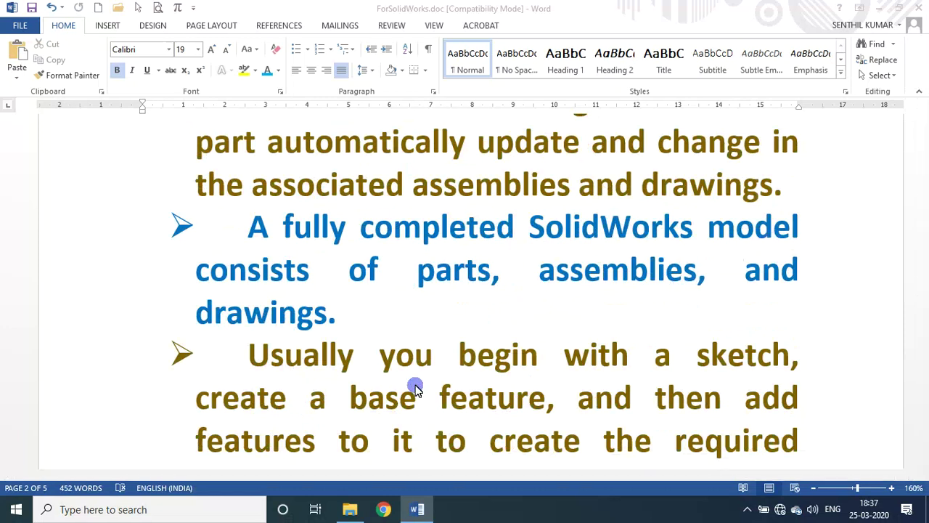
scroll(415, 387, down, 1)
scroll(414, 378, down, 1)
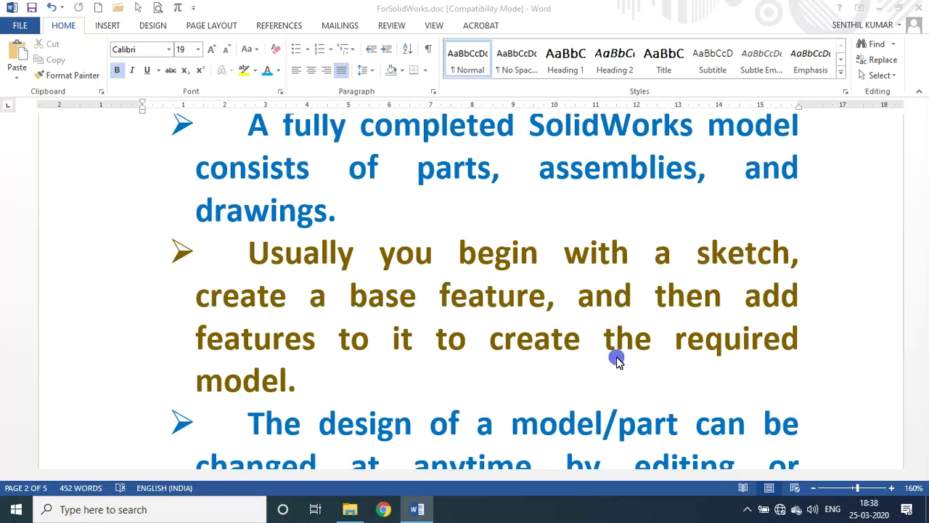
scroll(615, 360, down, 1)
scroll(616, 357, down, 1)
scroll(616, 357, down, 1)
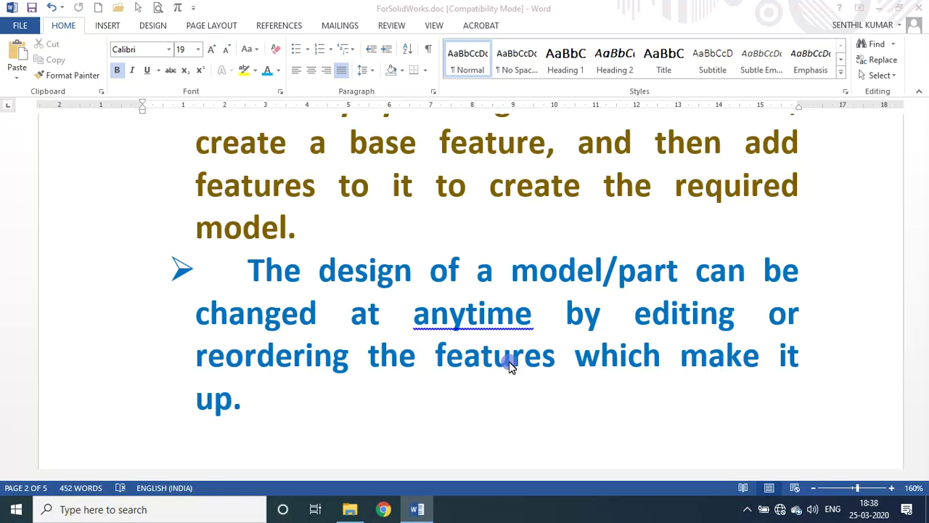
scroll(448, 349, down, 2)
scroll(448, 349, down, 3)
scroll(448, 349, down, 3)
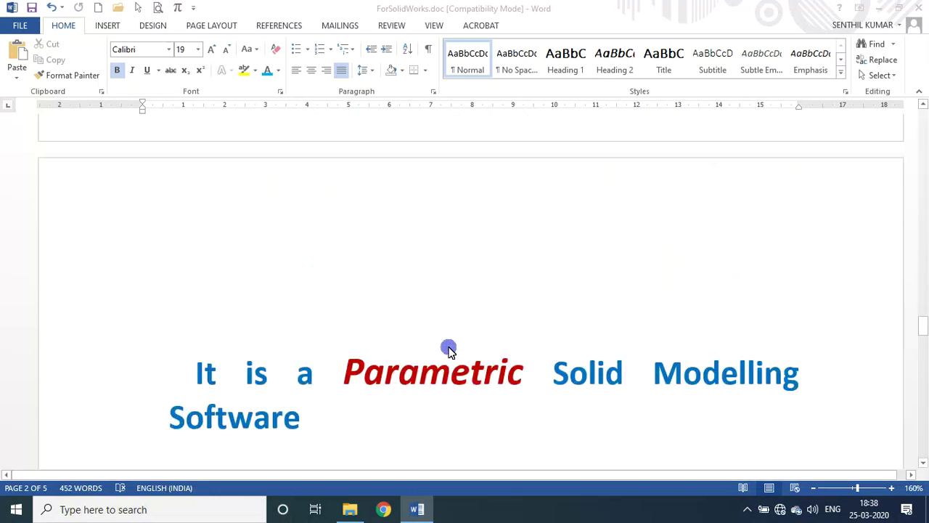
scroll(448, 349, down, 2)
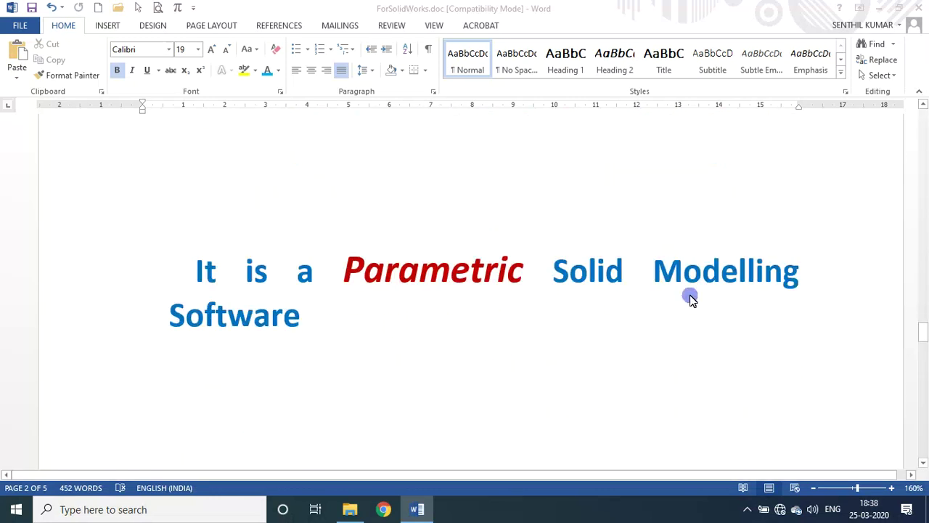
Step: After 'Software', add '. you can change the values of the entities any time and any number of times'
click(310, 323)
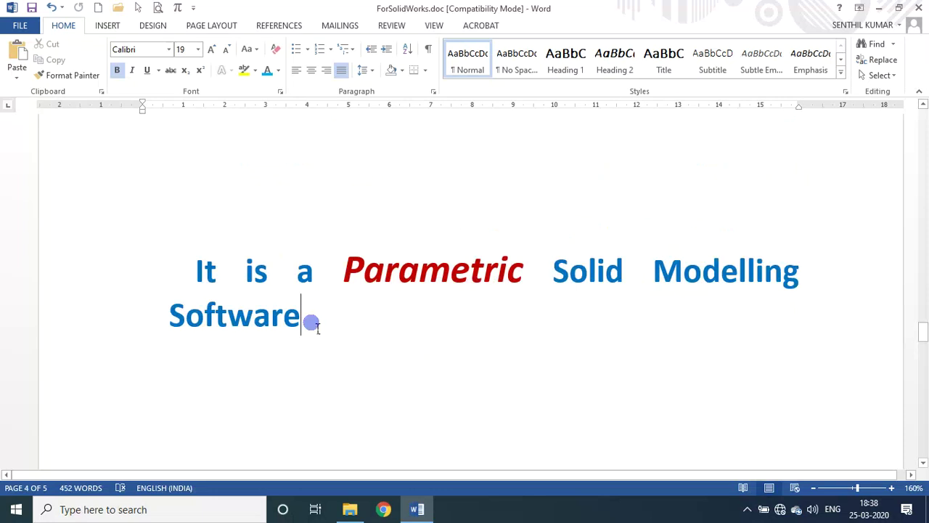
text(.)
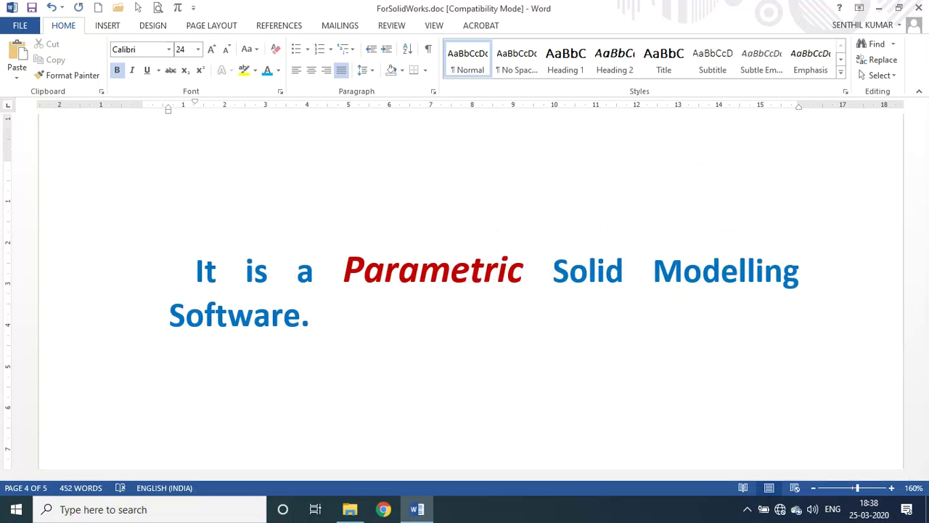
text(you)
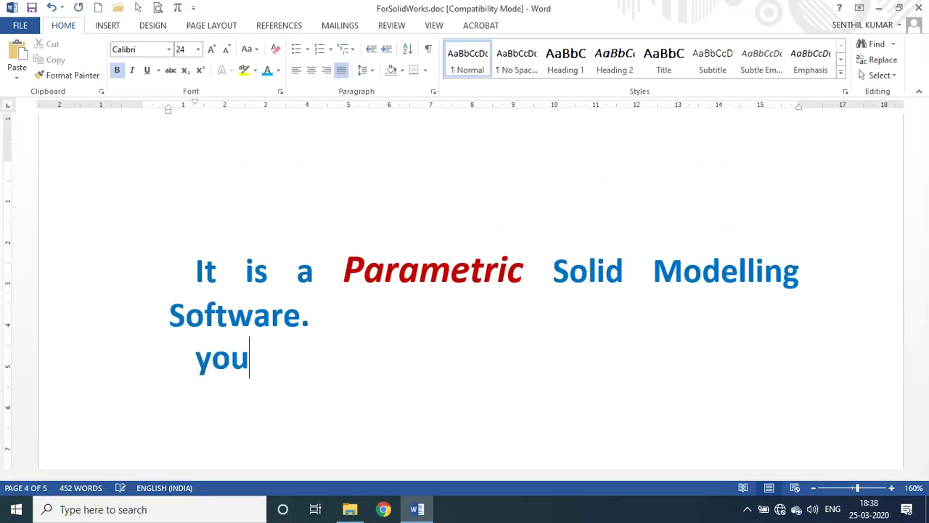
text(can change)
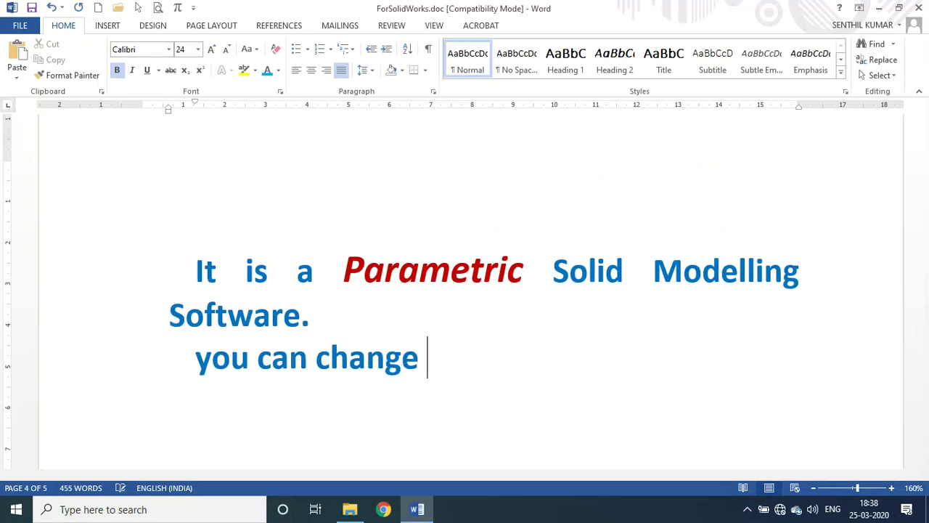
text(the values of )
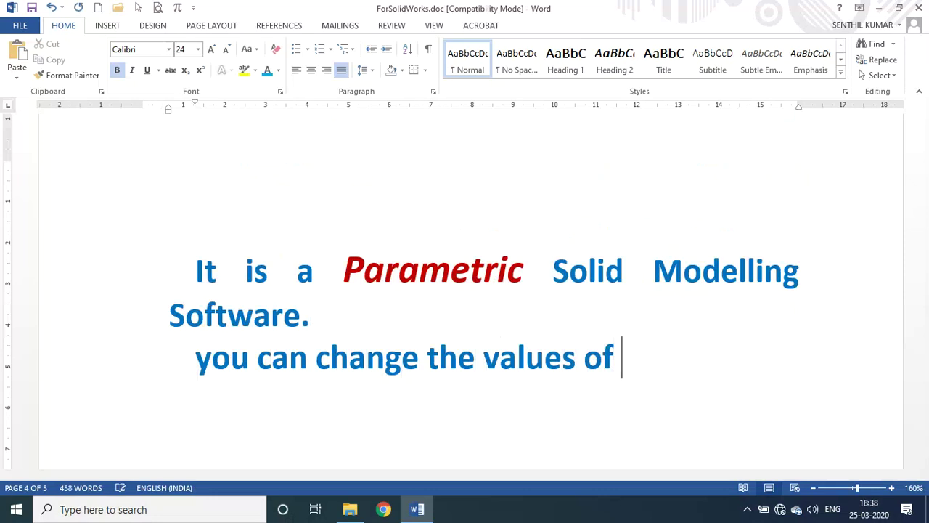
text(the entitit)
key(BackSpace)
text(es )
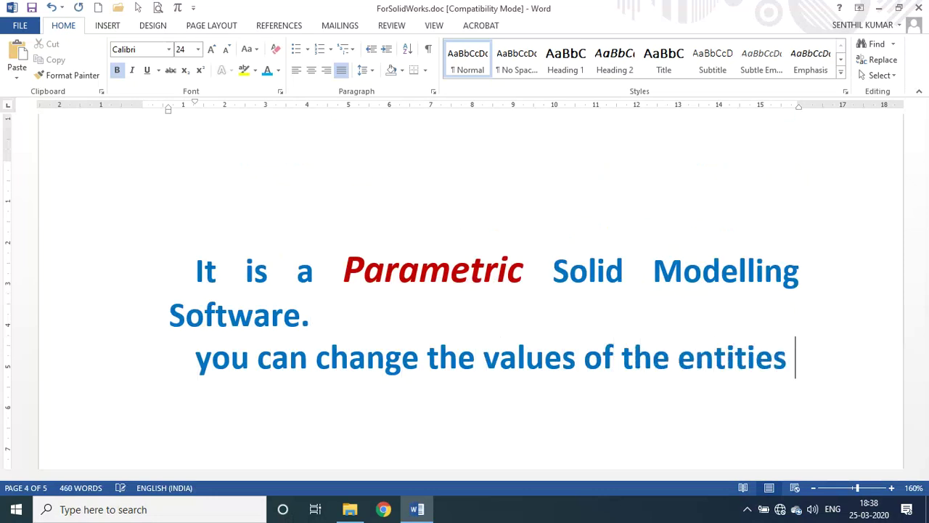
text(any time and any )
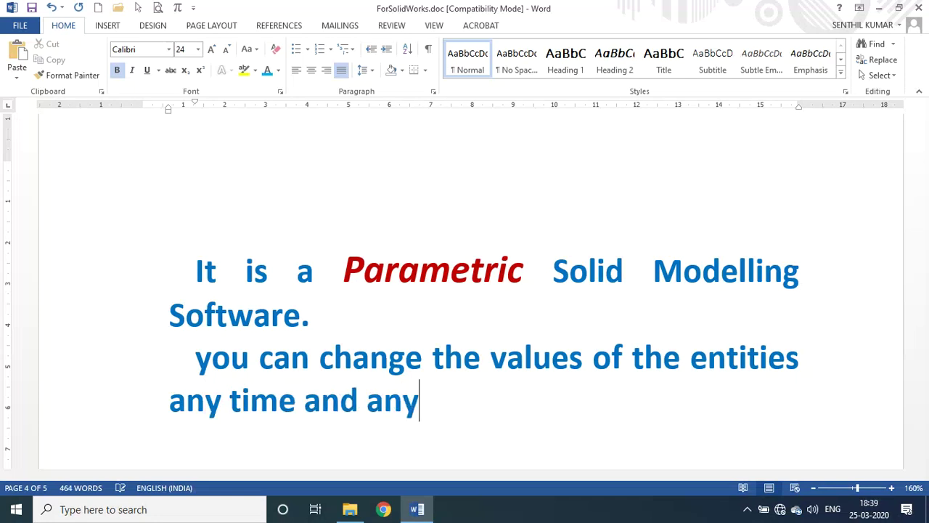
text(number )
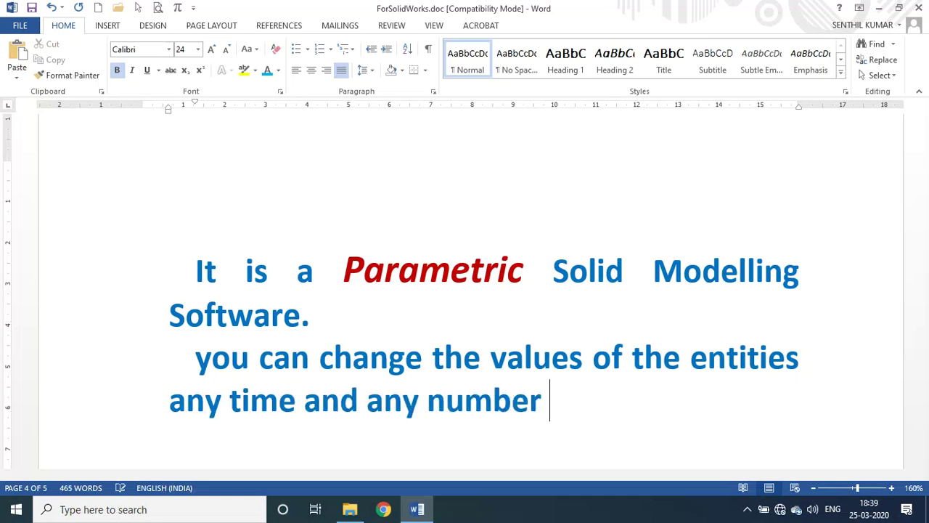
text(of times.)
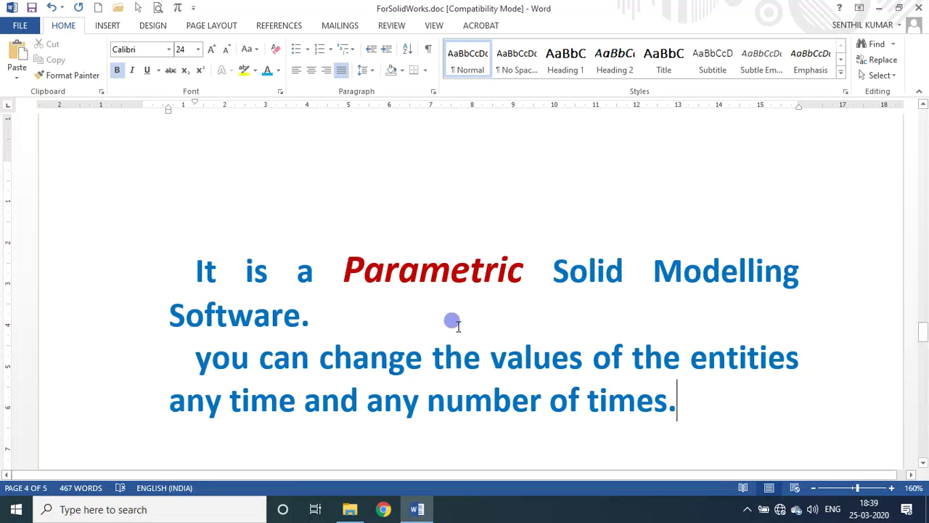
click(441, 364)
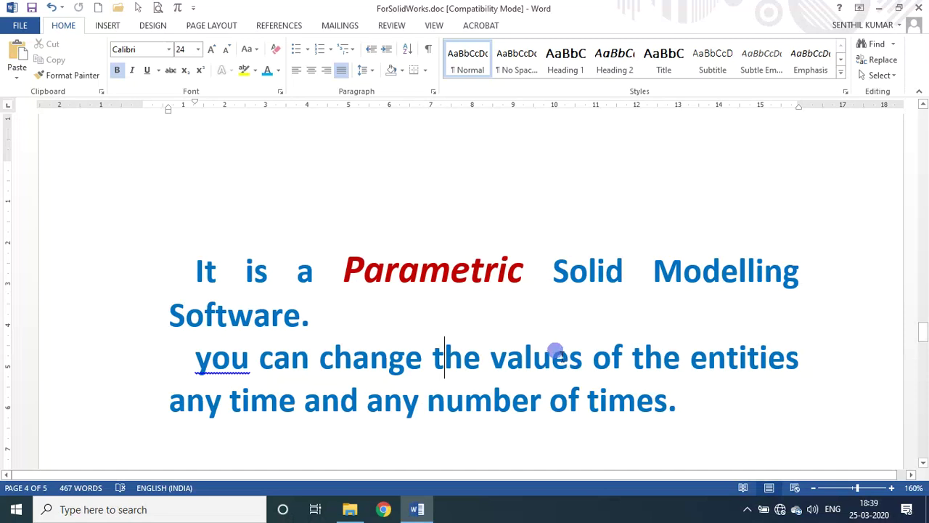
Step: Minimize Word to show the Windows desktop
scroll(556, 353, down, 1)
scroll(556, 353, down, 1)
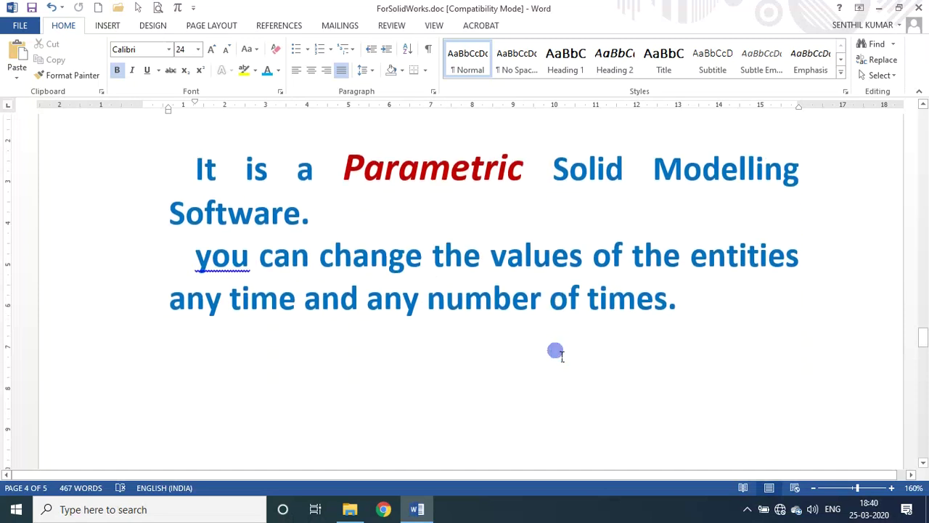
click(924, 501)
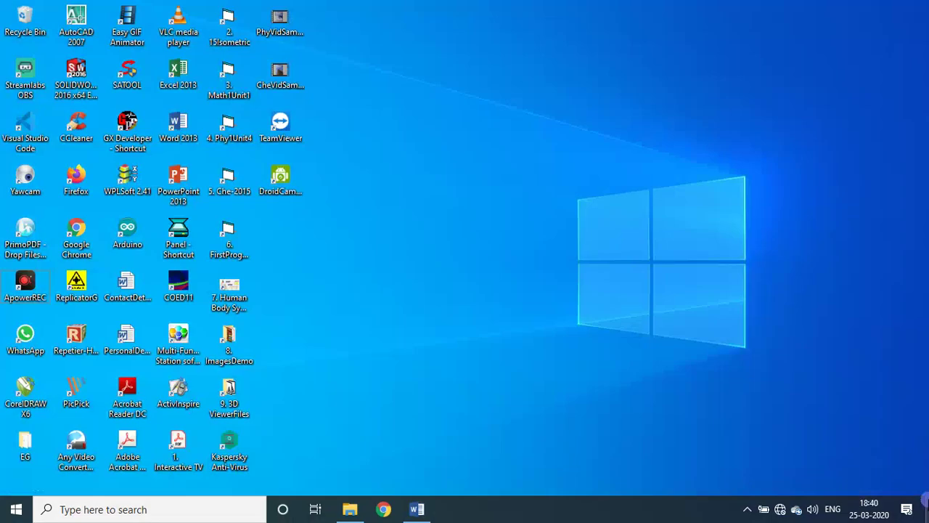
Step: Launch SOLIDWORKS 2016 from its desktop icon and wait for the start screen
double_click(76, 77)
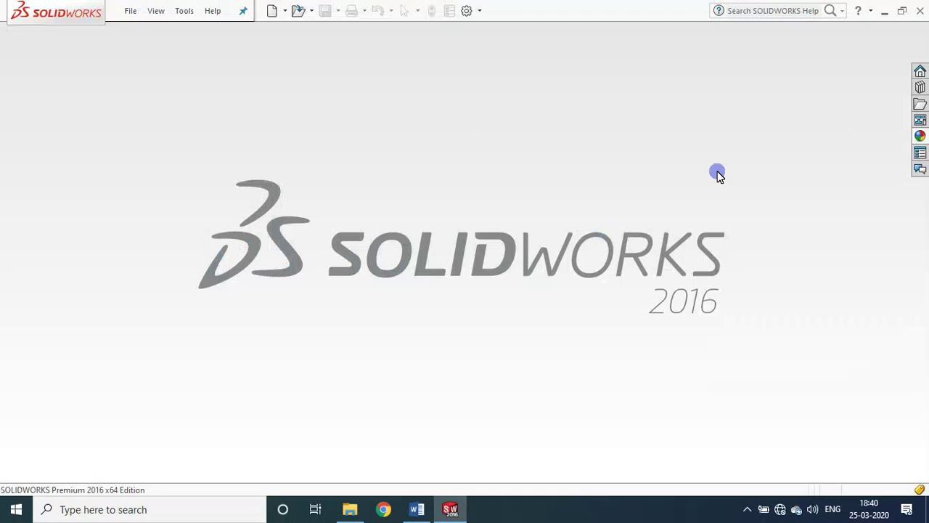
click(130, 12)
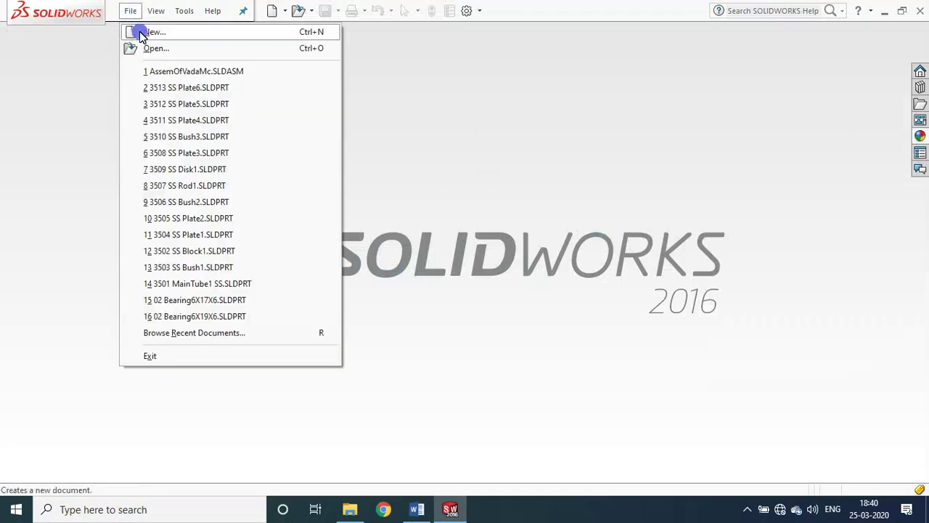
Step: Create a new blank Part document from the New SOLIDWORKS Document dialog
click(142, 34)
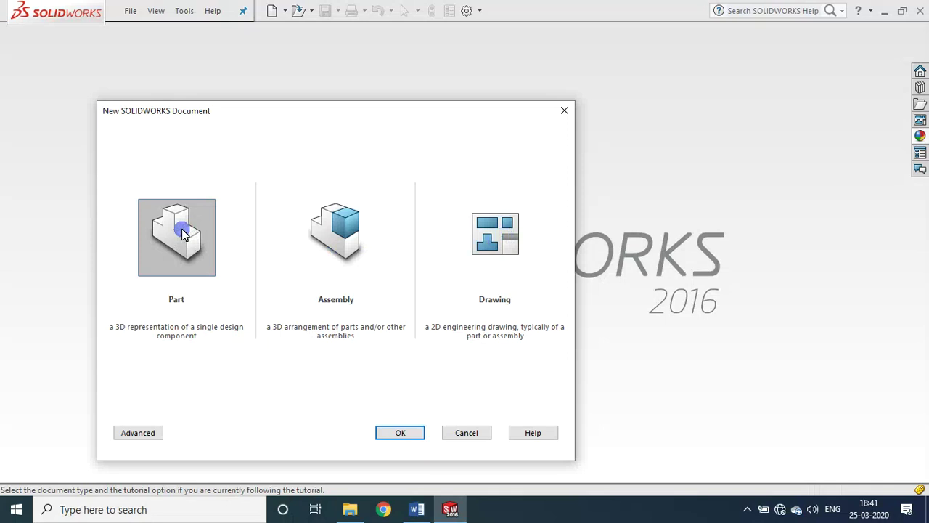
click(416, 430)
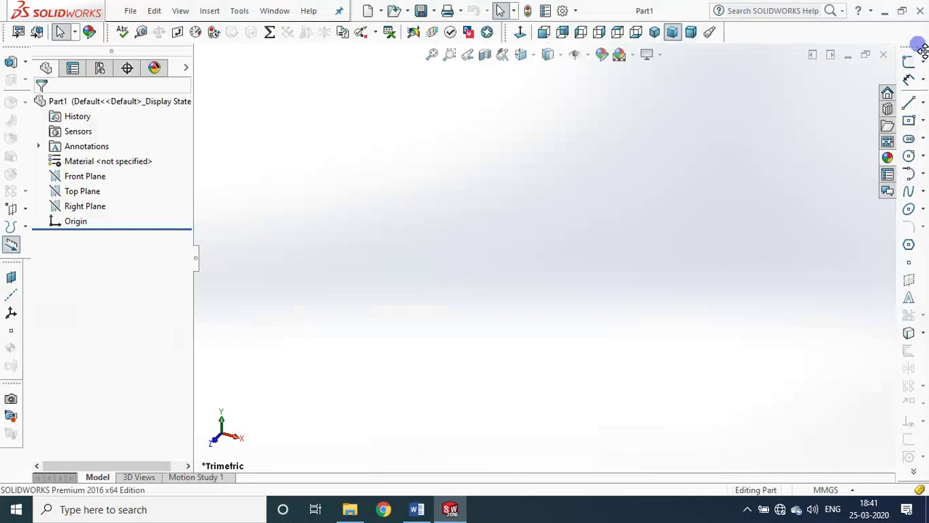
Step: Undock and re-dock the Sketch, Features, reference geometry and view toolbars around the Part1 window
mouse_move(913, 51)
mouse_down()
mouse_move(682, 120)
mouse_move(239, 189)
mouse_move(889, 80)
mouse_up()
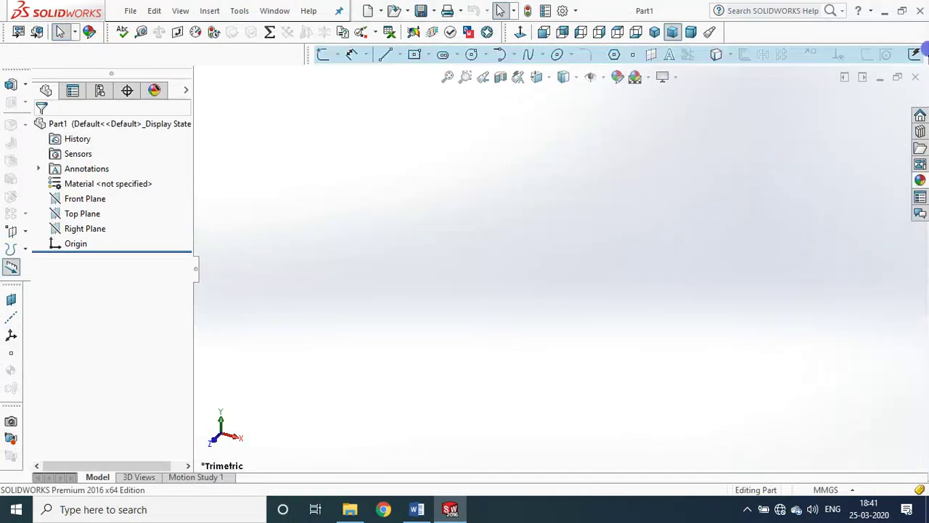
mouse_move(890, 79)
mouse_down()
mouse_move(923, 89)
mouse_move(913, 64)
mouse_up()
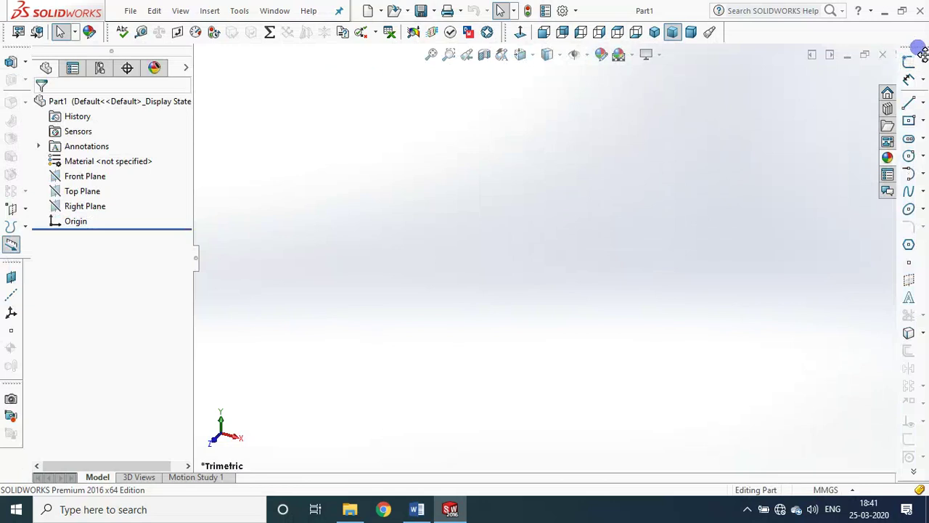
mouse_move(912, 64)
mouse_down()
mouse_move(318, 175)
mouse_move(925, 59)
mouse_up()
mouse_move(24, 55)
mouse_down()
mouse_move(304, 149)
mouse_move(12, 58)
mouse_up()
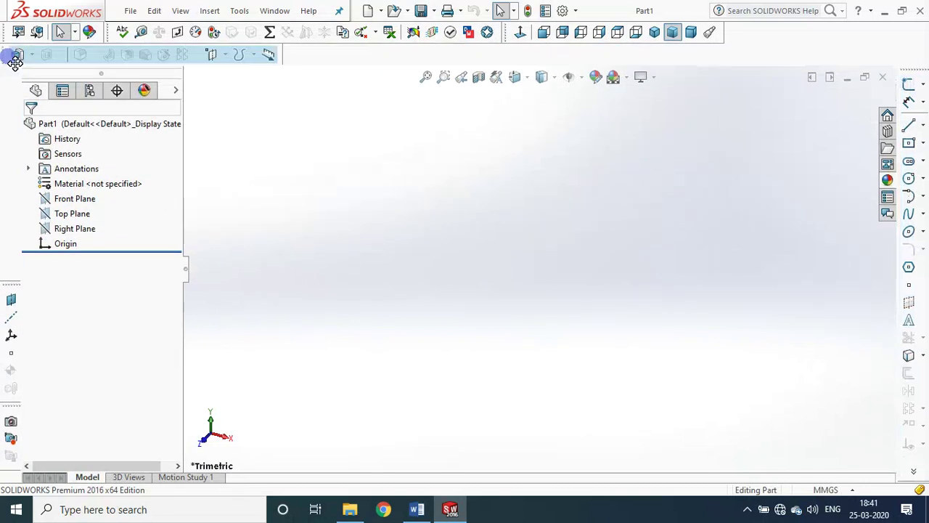
mouse_move(17, 96)
mouse_down()
mouse_move(7, 74)
mouse_move(7, 93)
mouse_up()
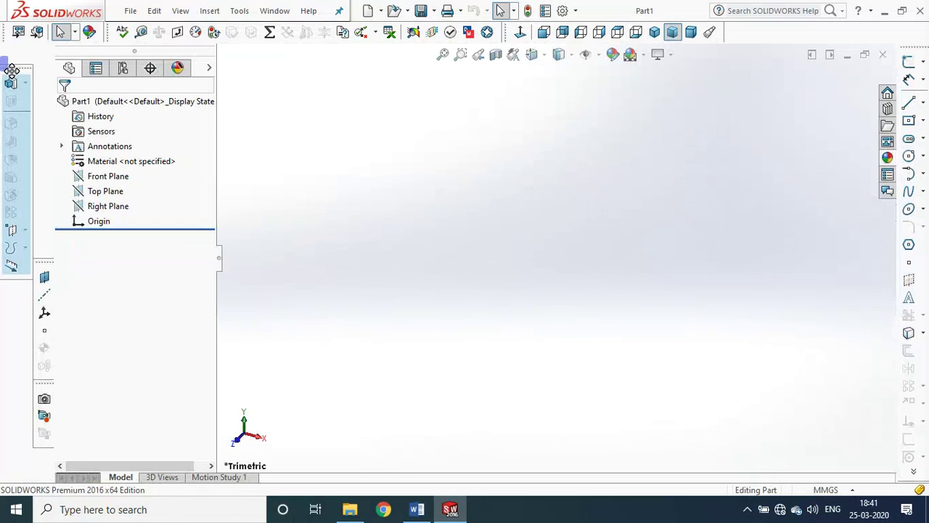
drag(42, 259, 32, 335)
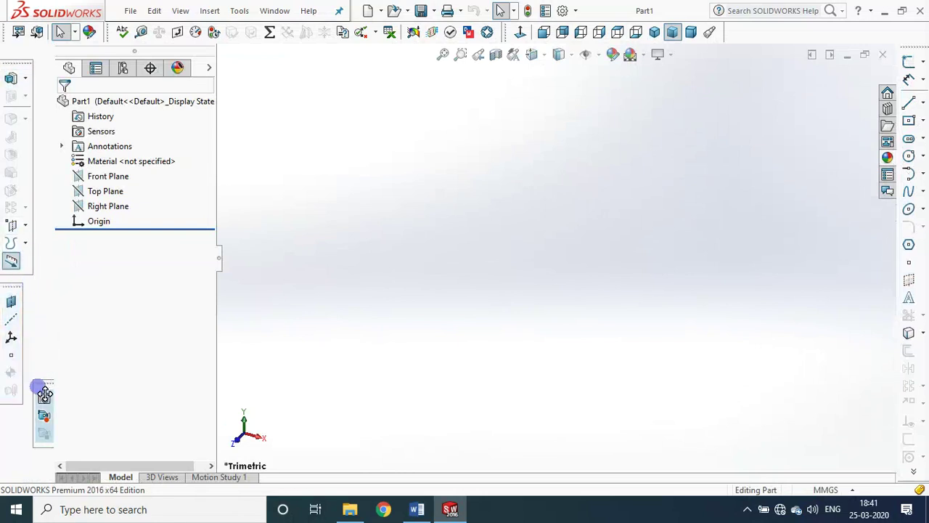
drag(41, 386, 14, 413)
drag(7, 335, 10, 416)
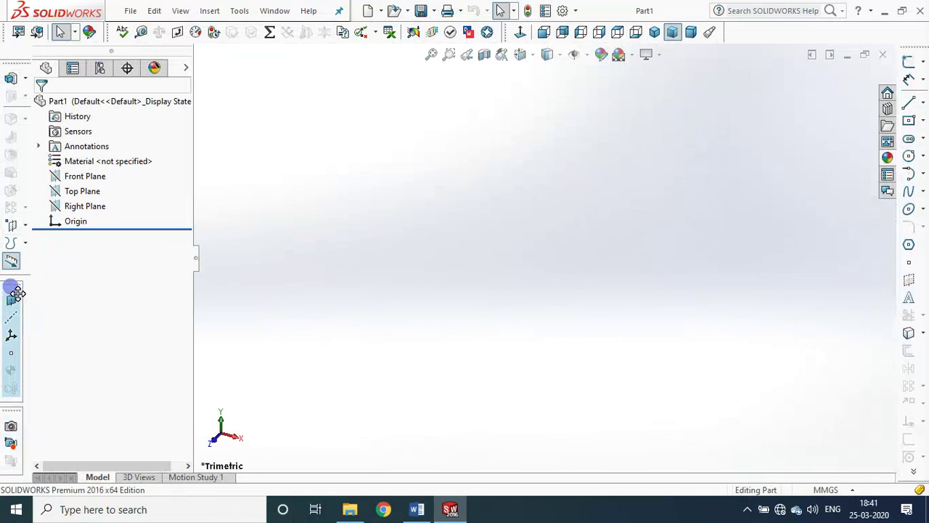
drag(11, 416, 10, 404)
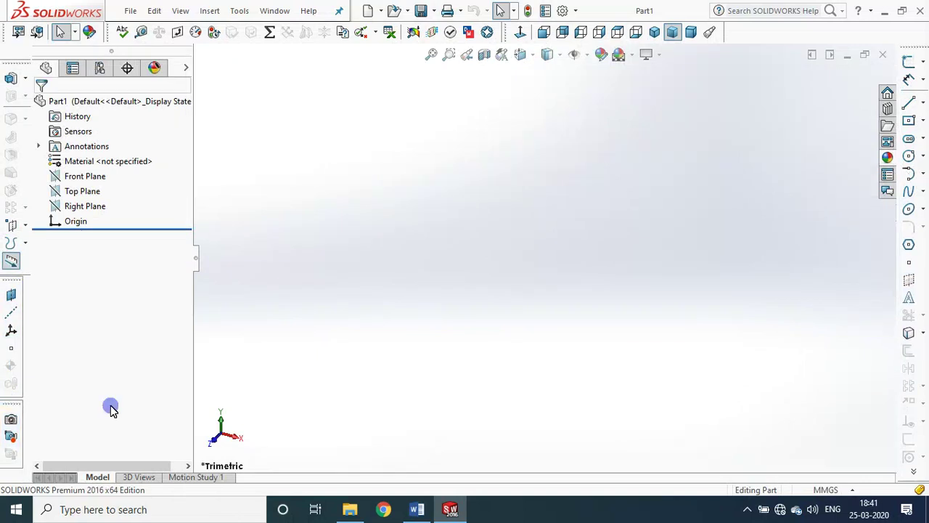
Step: Apply the Plain White scene as the Part1 background
click(617, 54)
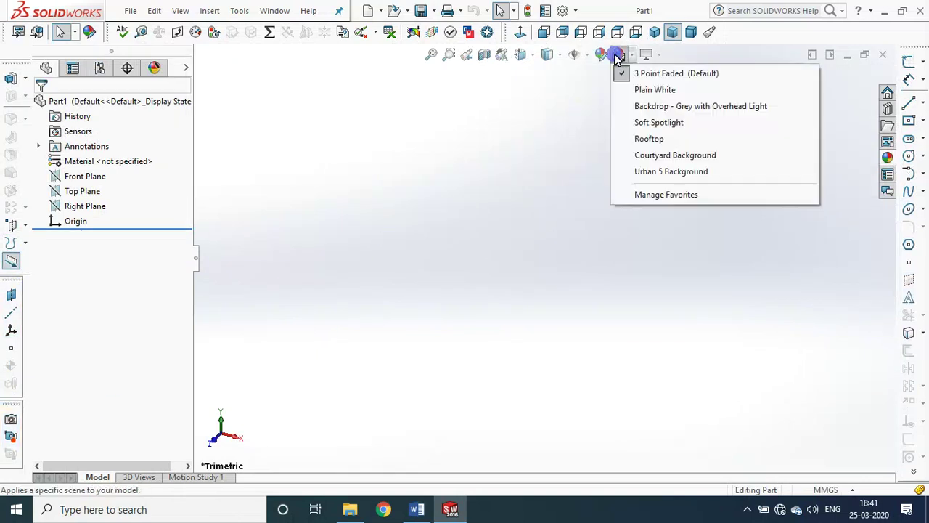
click(638, 90)
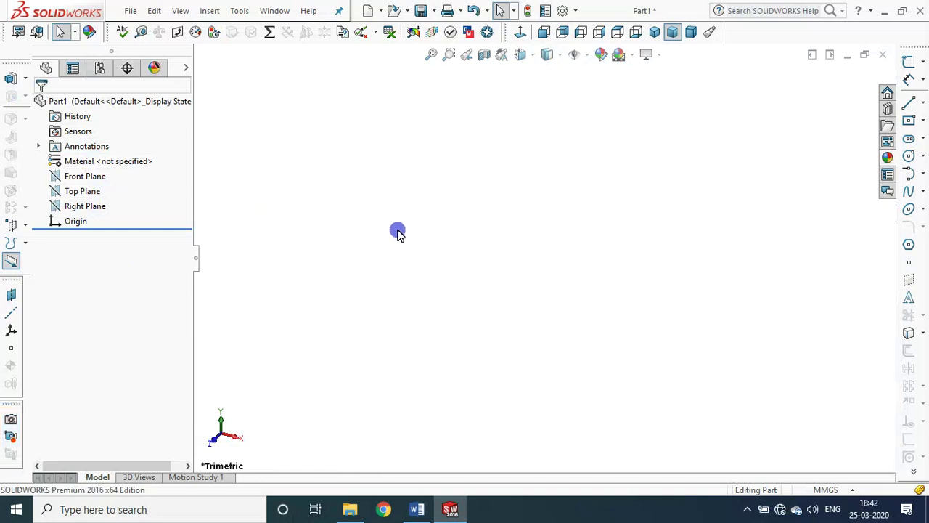
Step: In Word's new page, type the heading 'lesson 1: to create a cylinder of base diameter 60mm & height 90mm'
click(415, 510)
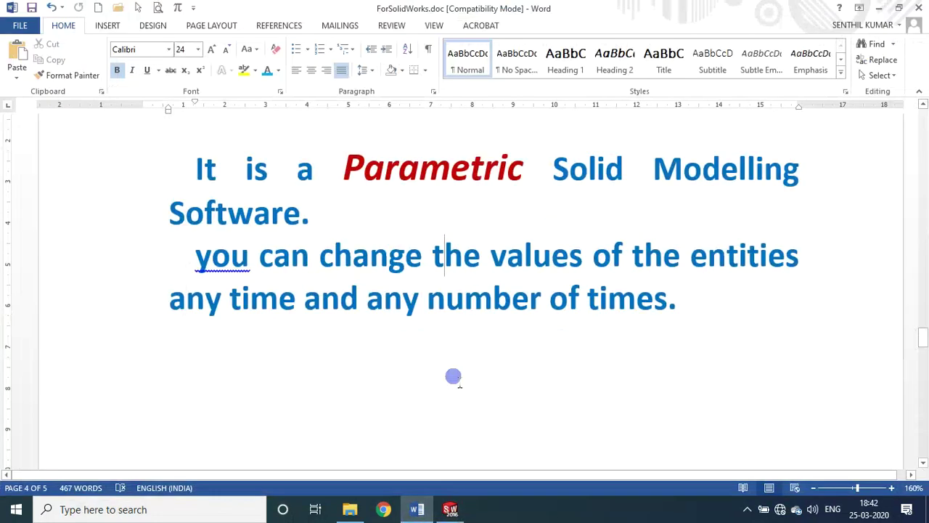
scroll(453, 376, down, 5)
scroll(453, 376, down, 1)
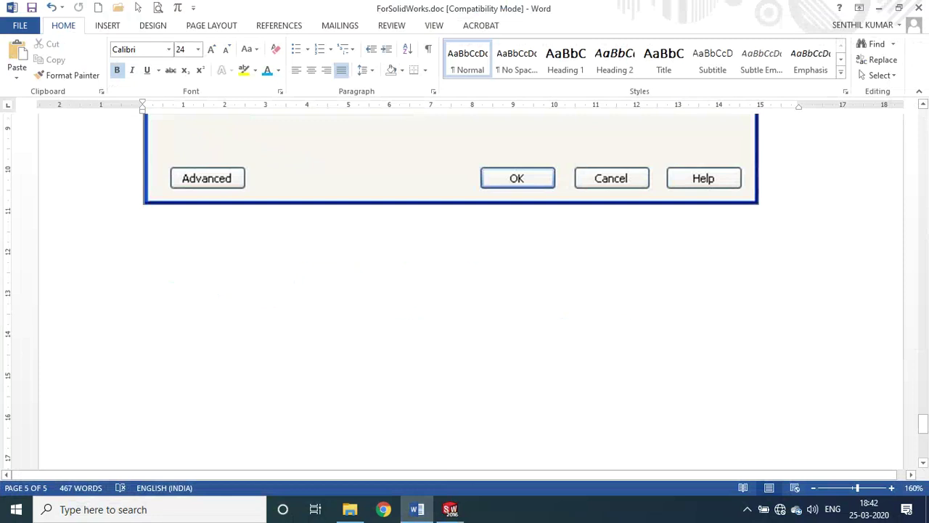
scroll(453, 376, down, 2)
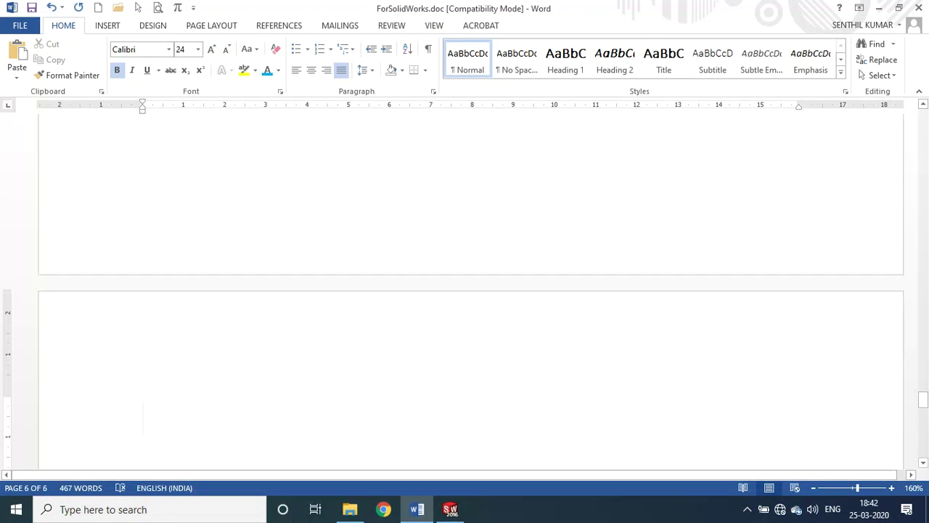
text(lesson 1: )
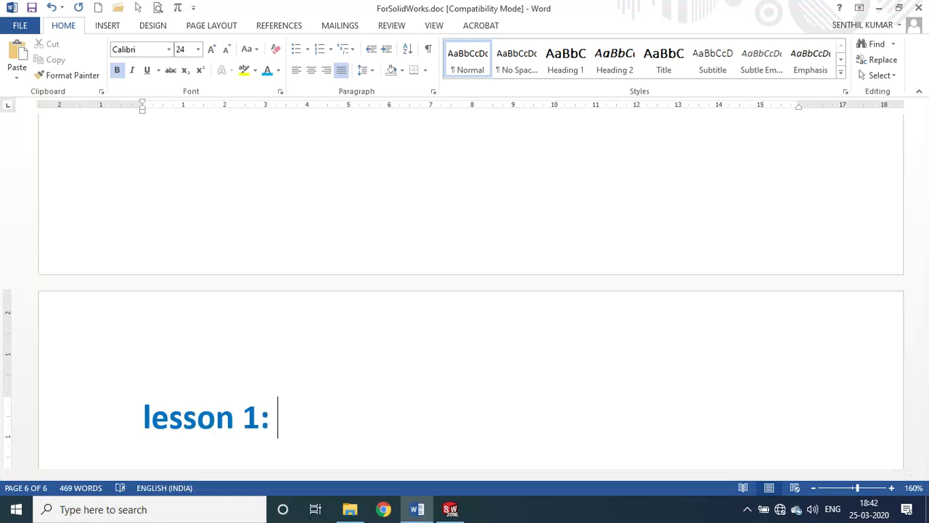
text(to create a cyl)
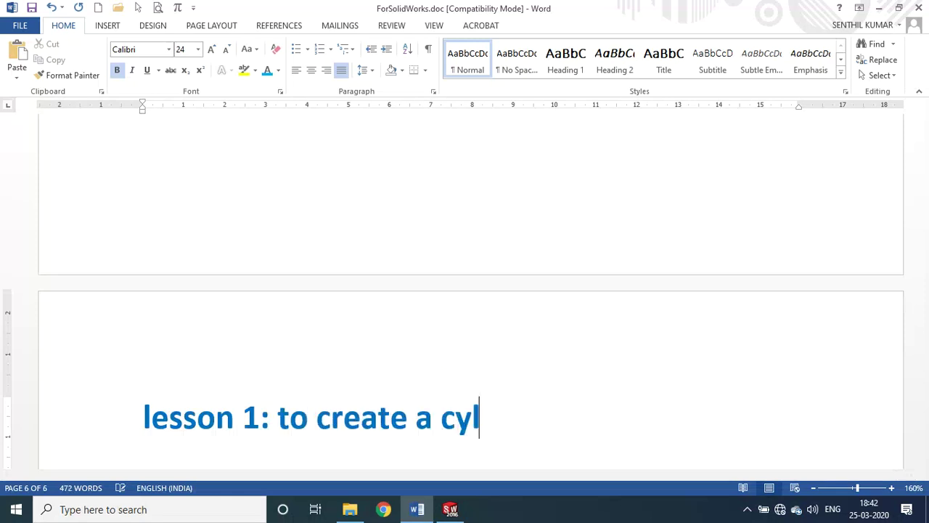
text(inder of )
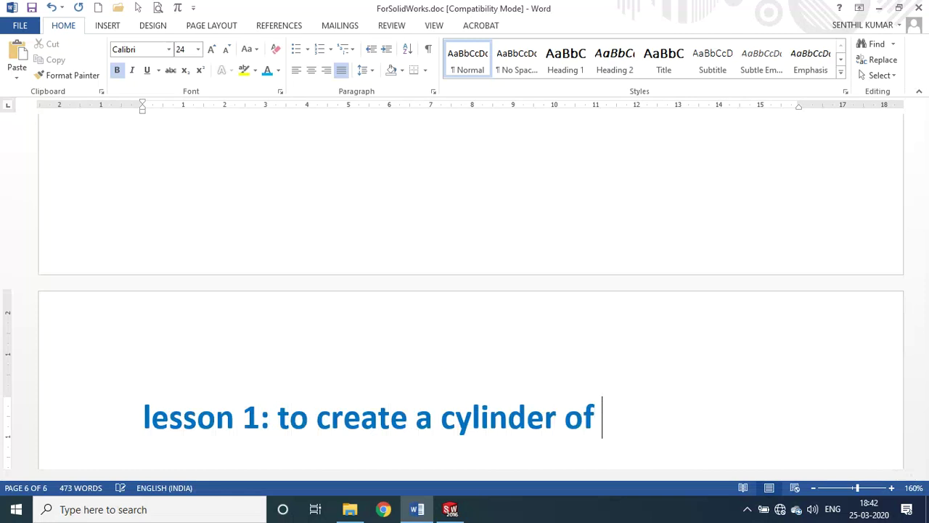
text(sid)
key(BackSpace)
key(BackSpace)
key(BackSpace)
key(BackSpace)
text(base diameter )
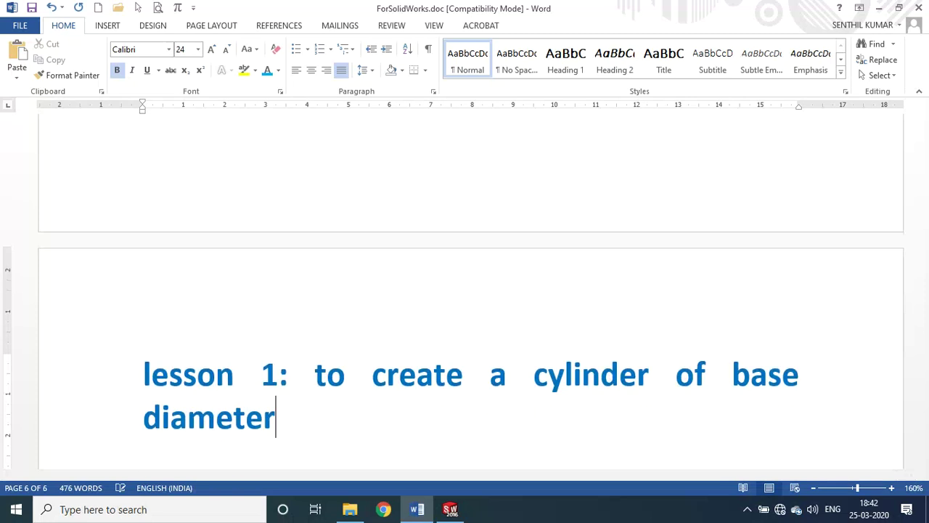
text(60mm )
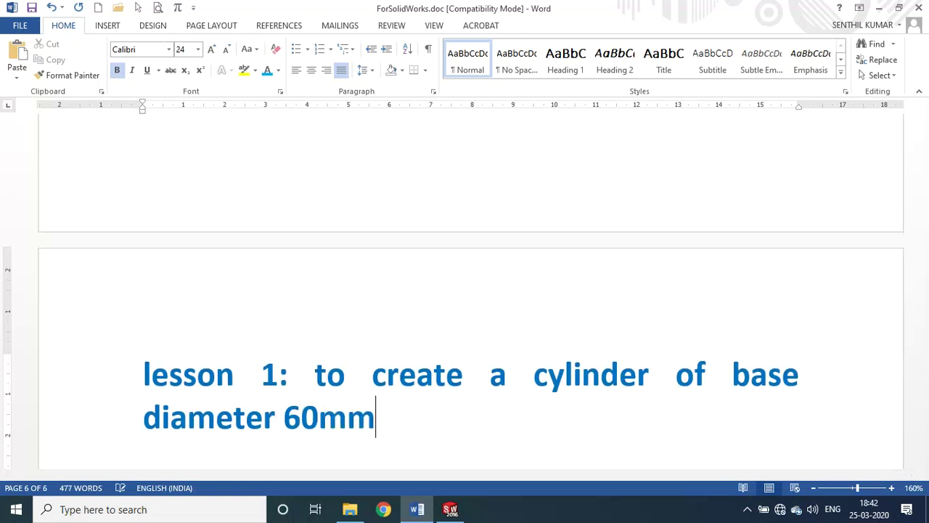
text(& heigh)
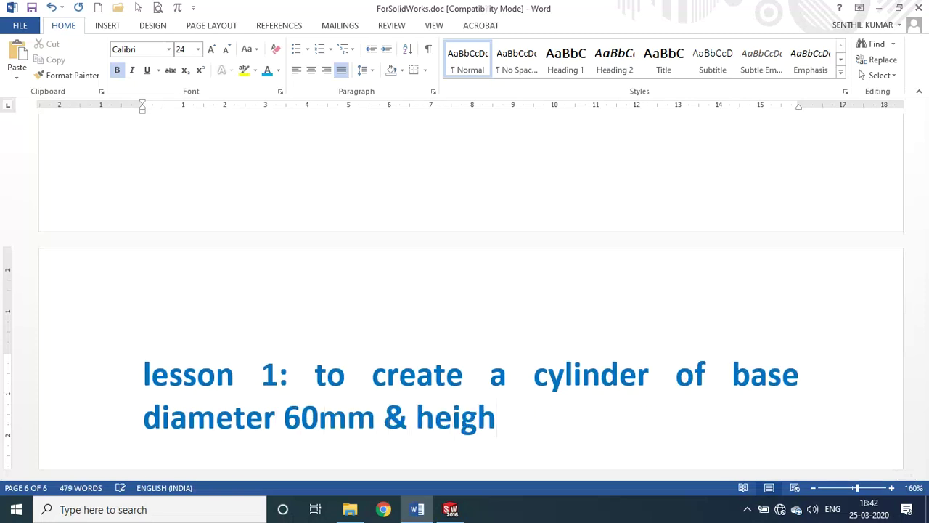
text(t 90mm.)
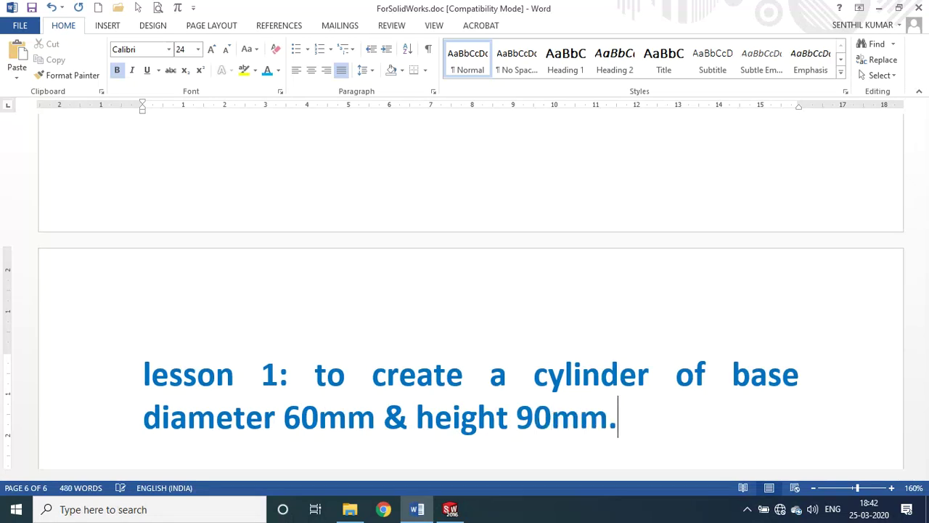
key(Return)
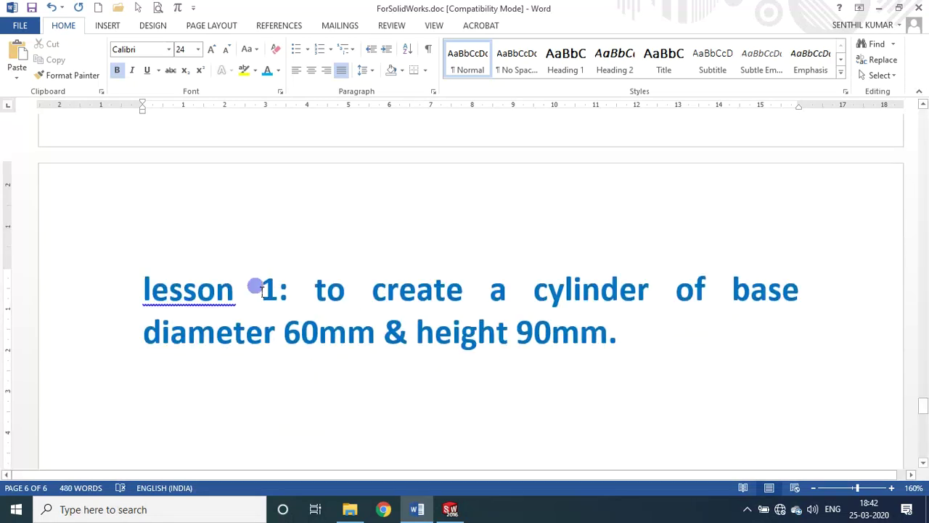
Step: Colour the words 'lesson 1:' dark red
drag(300, 294, 130, 290)
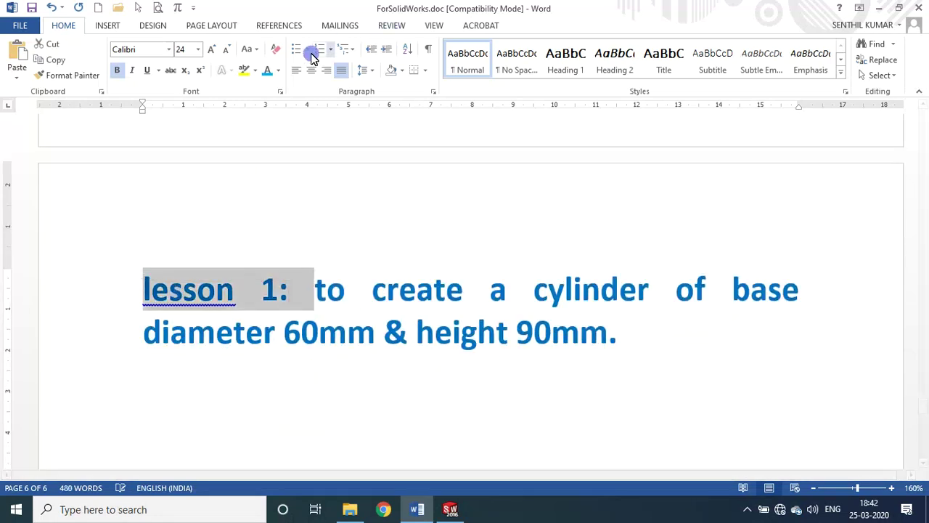
click(278, 71)
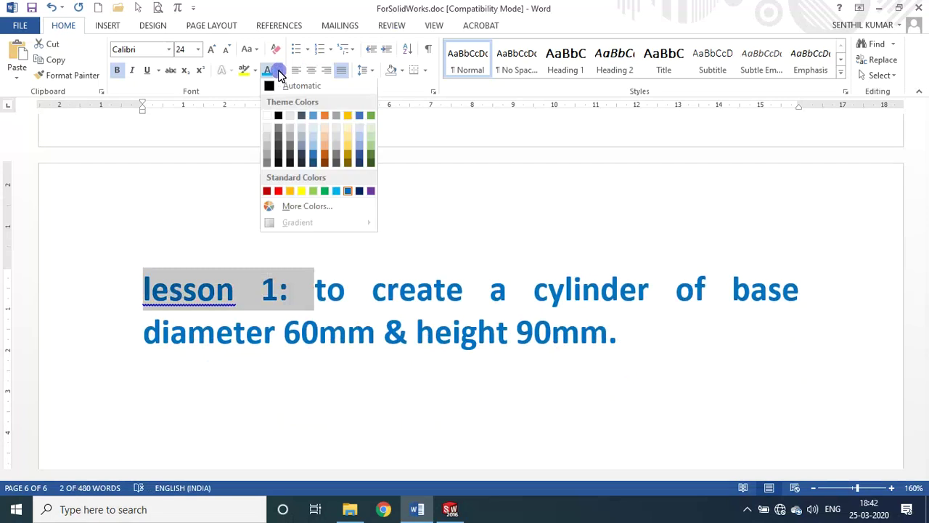
click(268, 193)
click(181, 366)
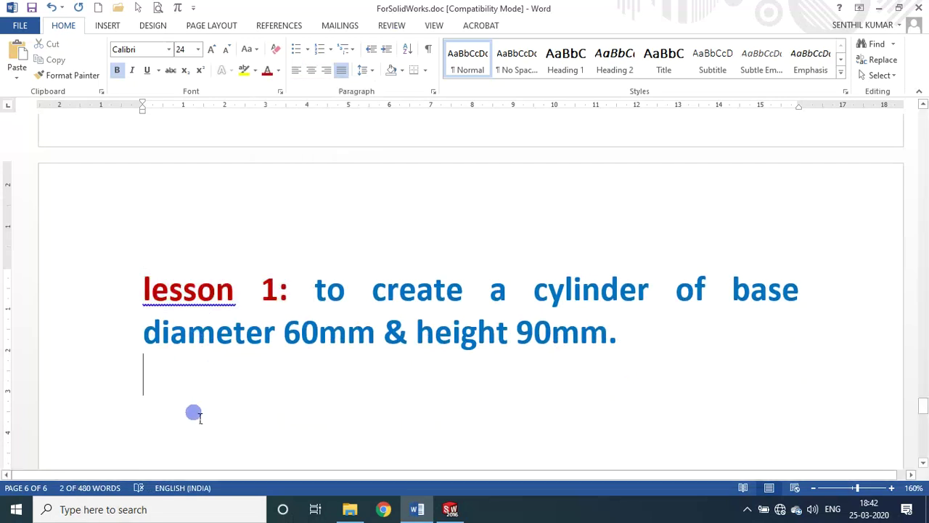
click(346, 432)
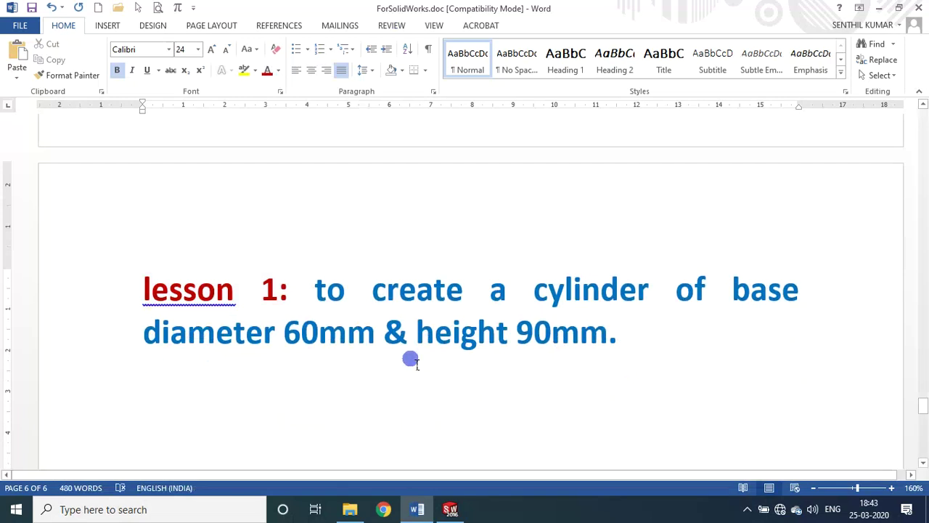
Step: Make the word 'cylinder' dark red, italic and 26 pt
double_click(597, 292)
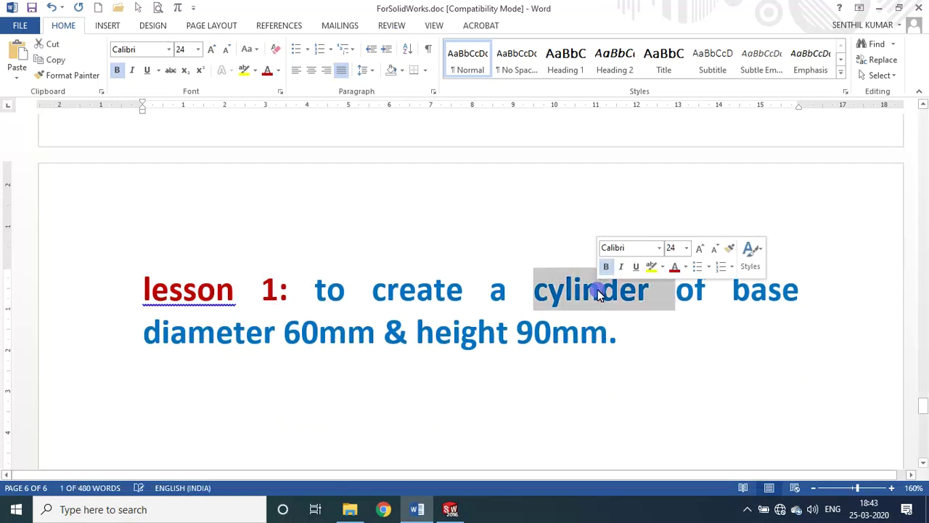
click(266, 70)
key(ctrl+bracketright)
key(ctrl+bracketright)
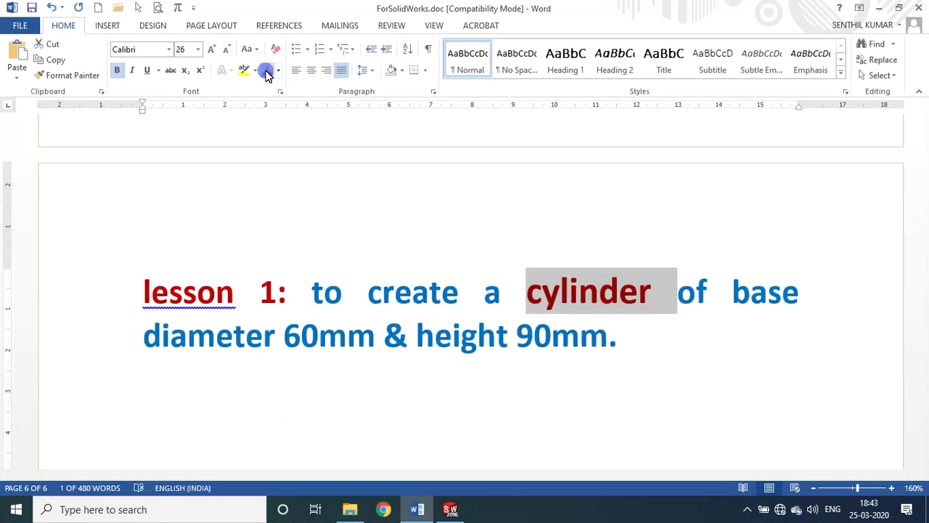
key(ctrl+i)
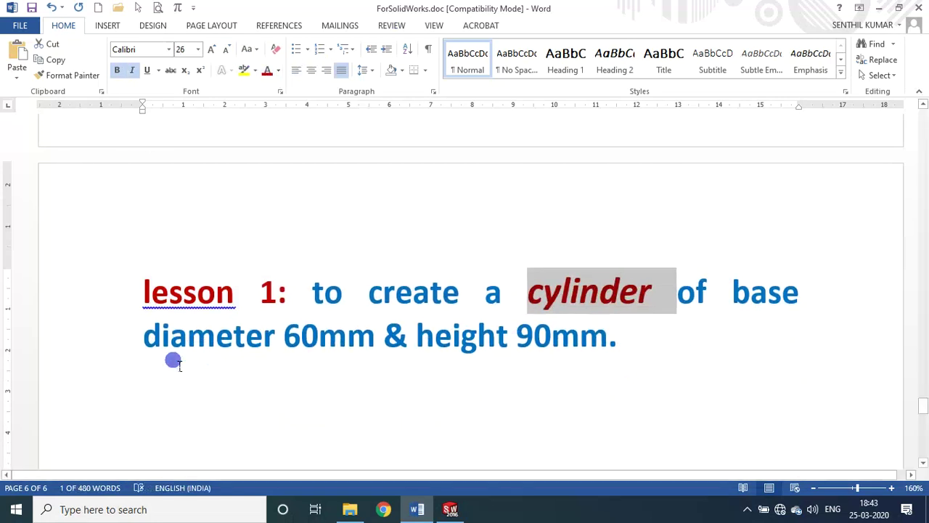
click(175, 357)
click(314, 336)
click(192, 382)
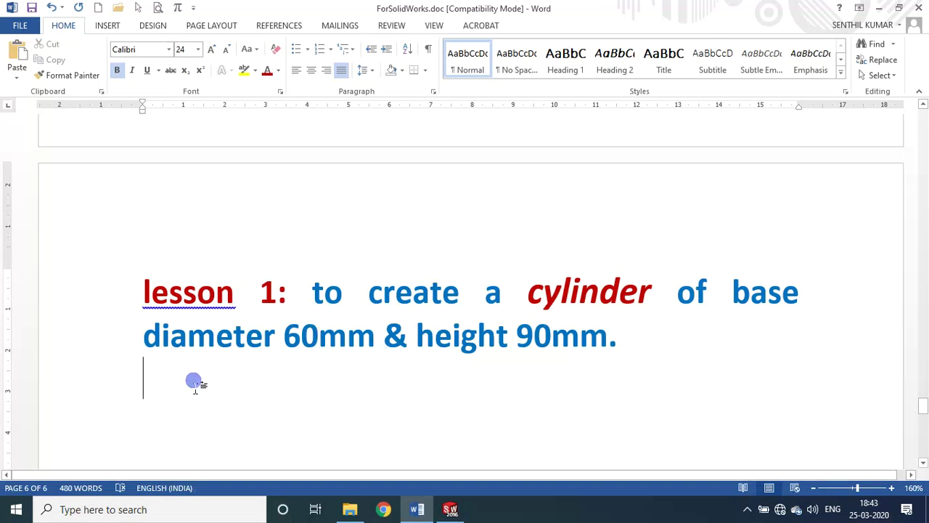
click(468, 512)
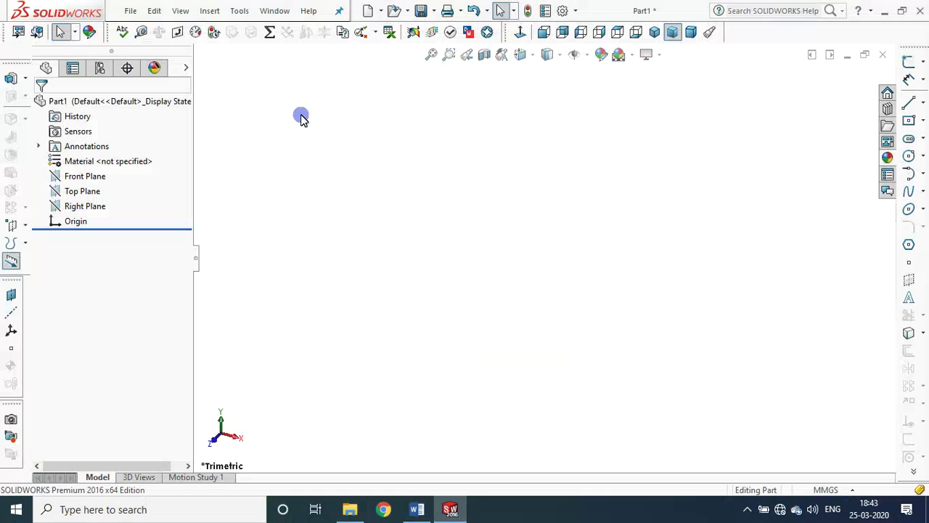
Step: Minimize SOLIDWORKS and place the caret on the empty line below the lesson heading in Word
click(449, 511)
click(259, 383)
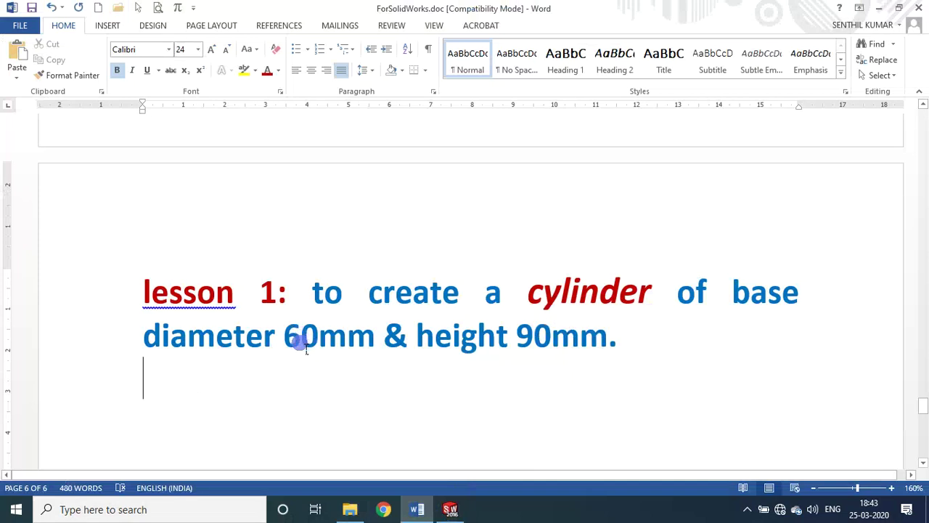
Step: Add a 'terminologies:' heading below the lesson text
key(Return)
scroll(403, 321, down, 2)
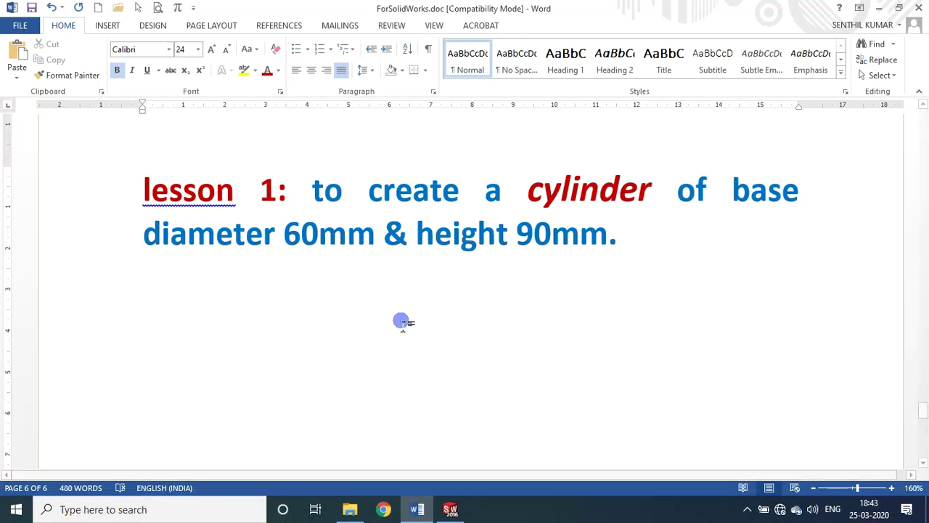
text(te)
text(rminol)
key(BackSpace)
text(nolog)
key(BackSpace)
text(es:)
key(Return)
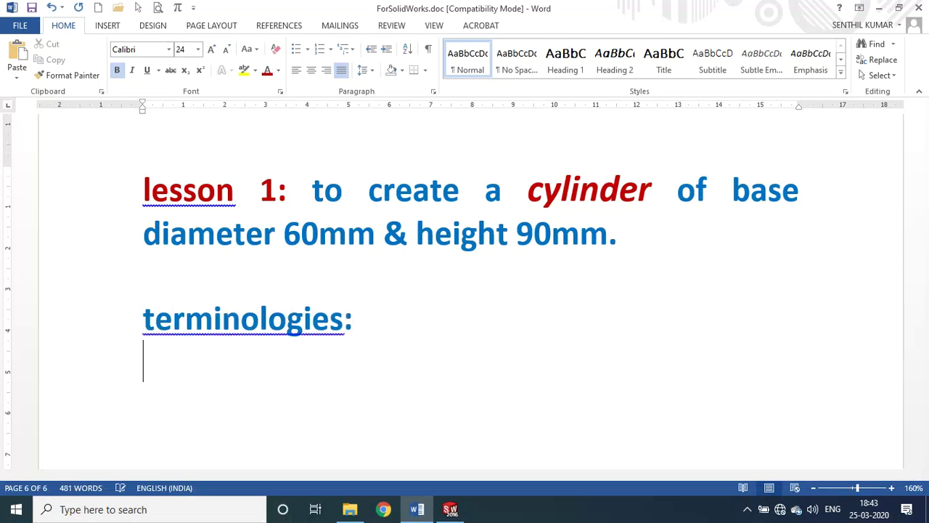
Step: Type the definition 'sketch – is a 2D entity' under the heading
text(sk)
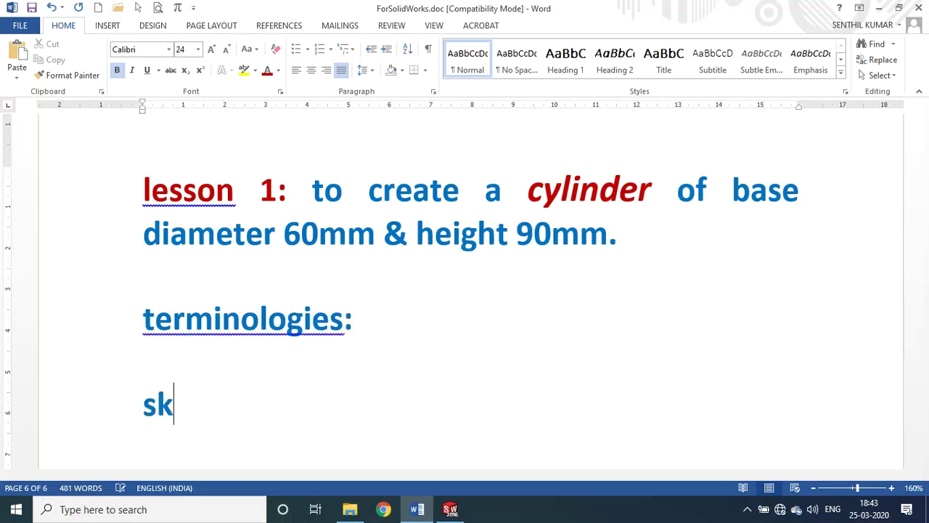
text(etch -)
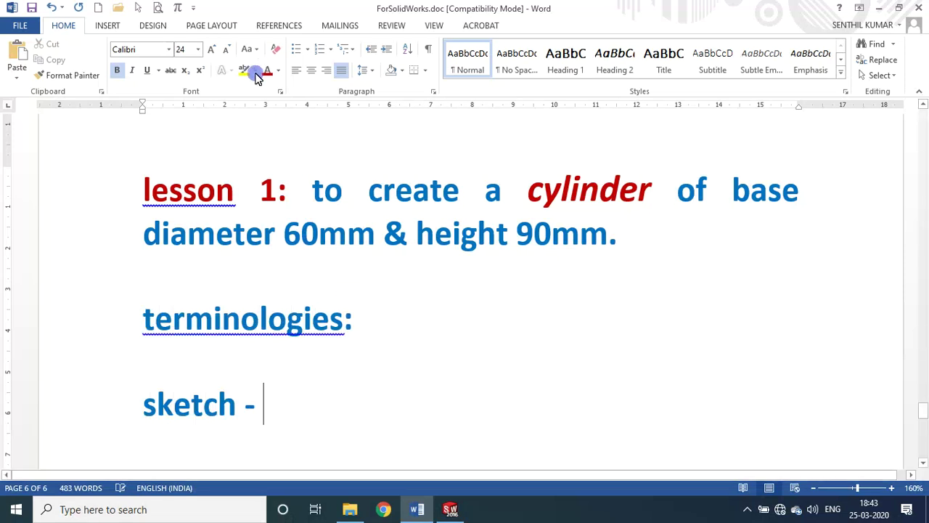
text(is a 2D )
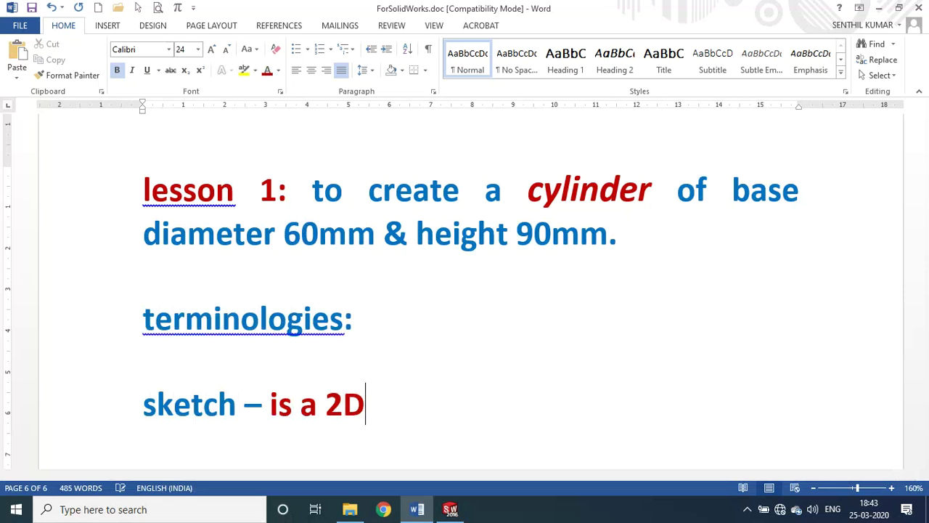
text(entiti)
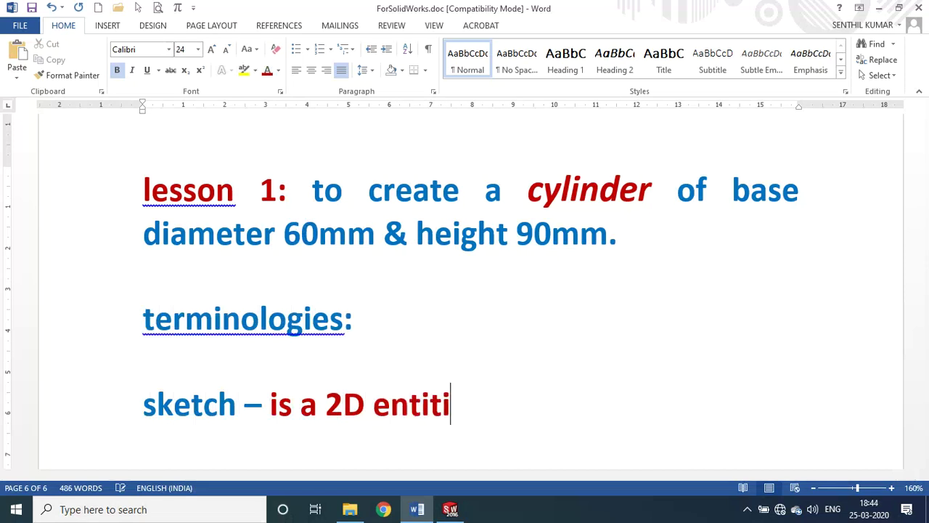
key(BackSpace)
text(y)
key(Return)
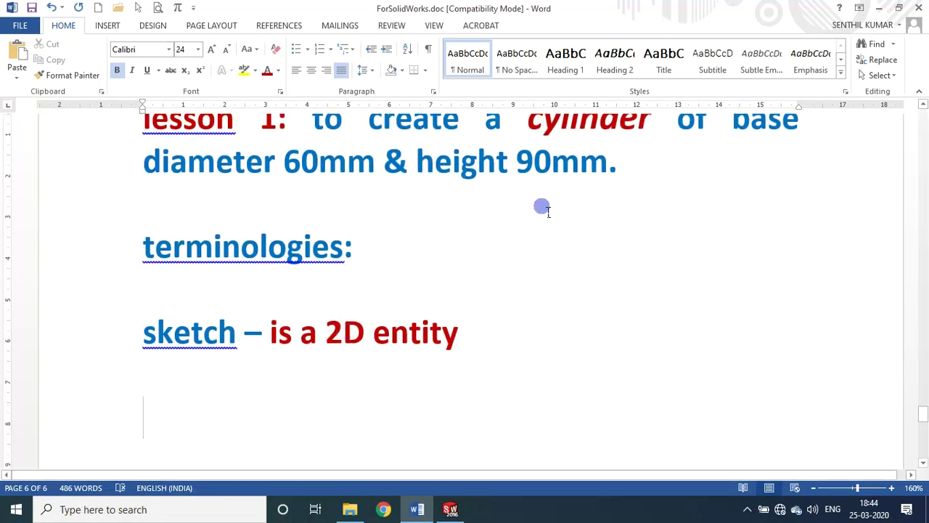
scroll(540, 207, up, 1)
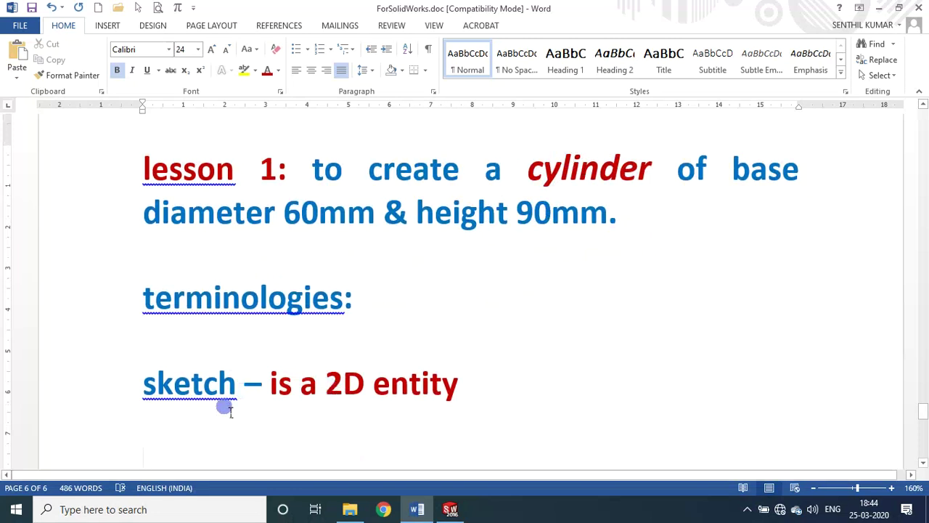
Step: In blue text, add the line 'feature - is a primitive 3D entity' below the sketch definition
click(278, 71)
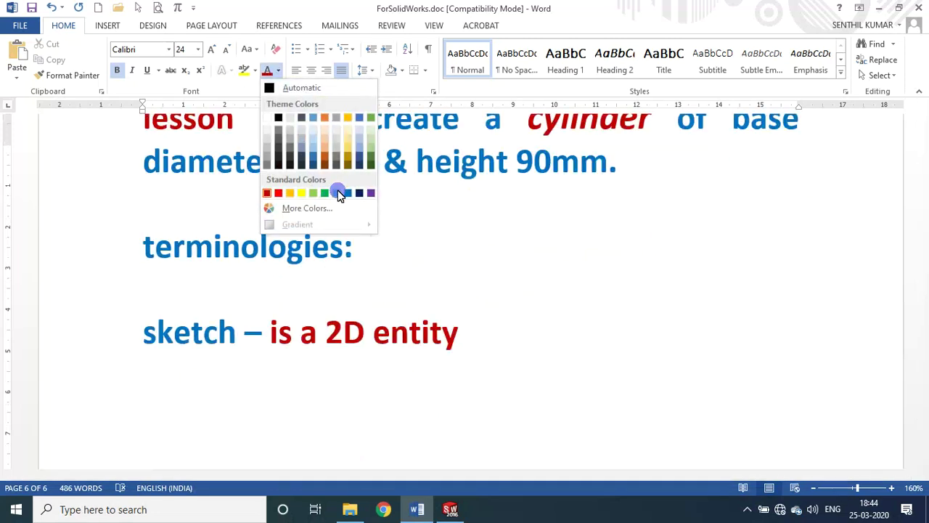
click(185, 432)
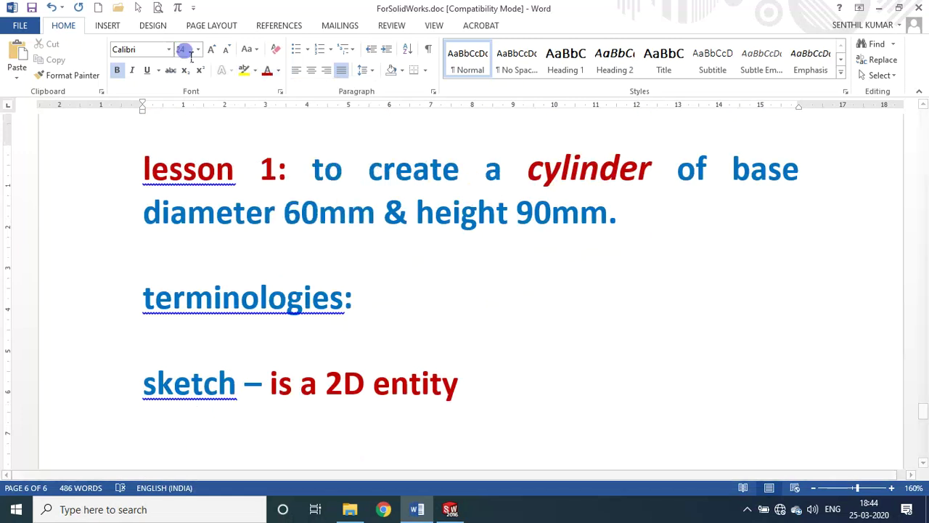
click(278, 71)
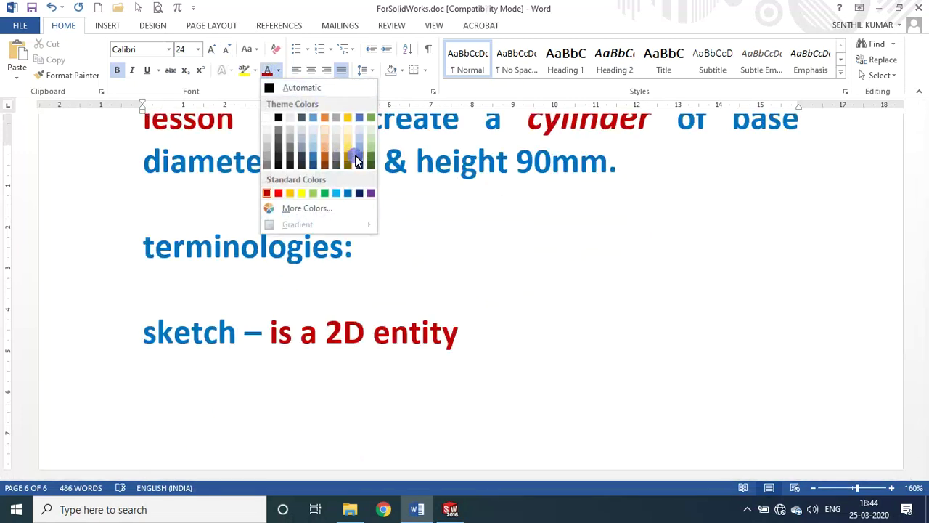
click(341, 193)
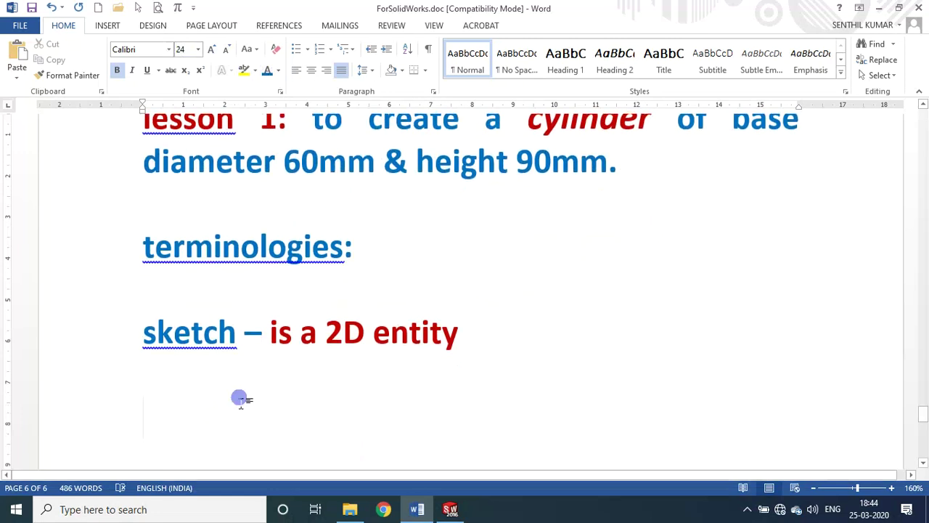
text(f)
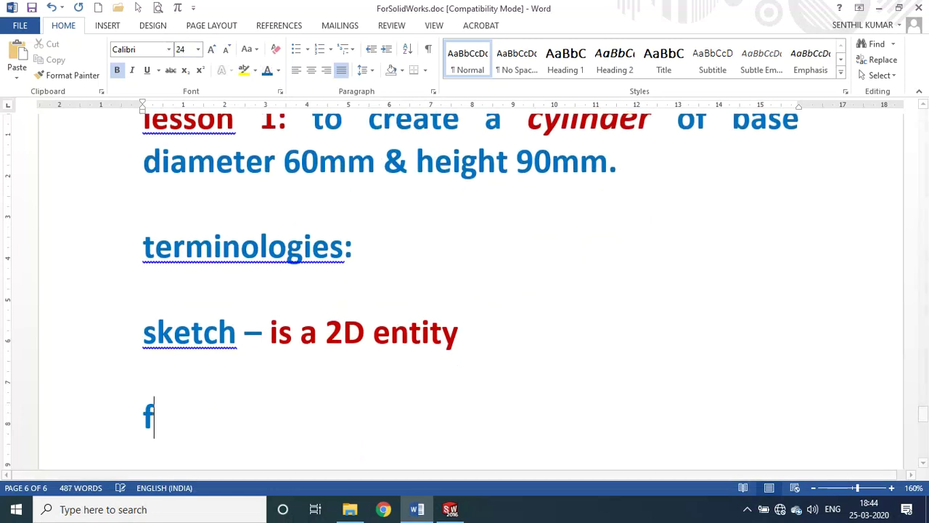
text(eature - )
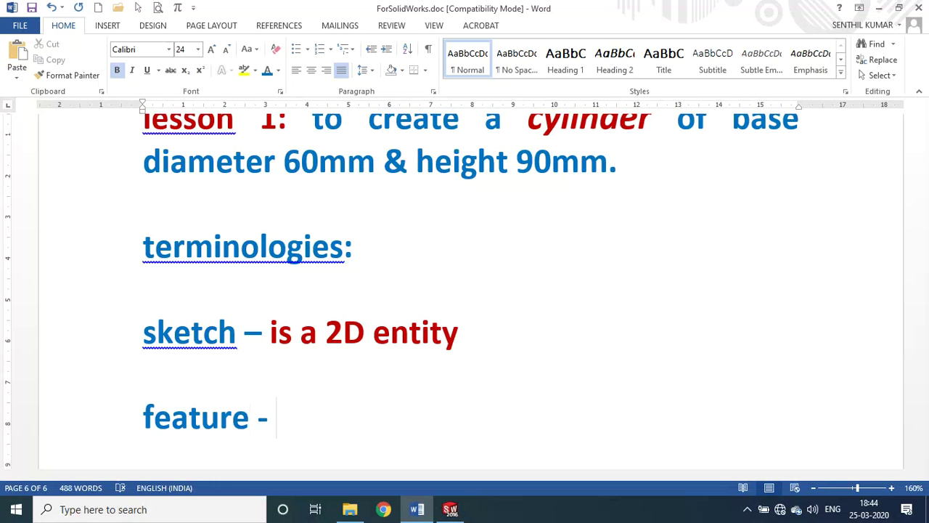
text(is )
text(a p)
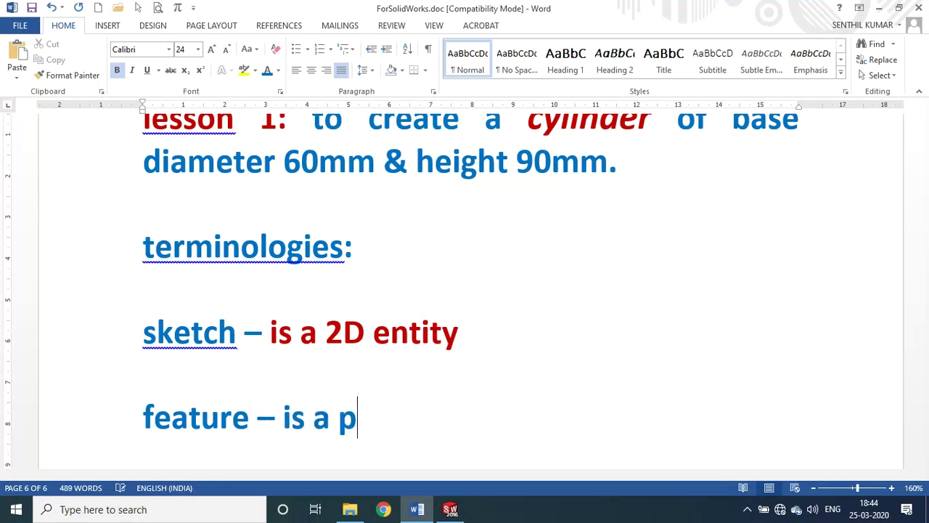
text(rimitive)
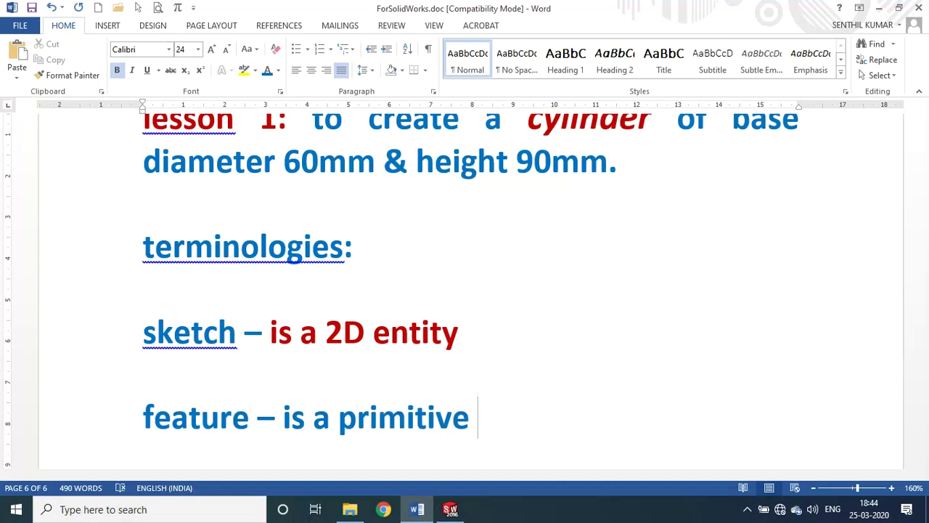
text(3)
text(D enti)
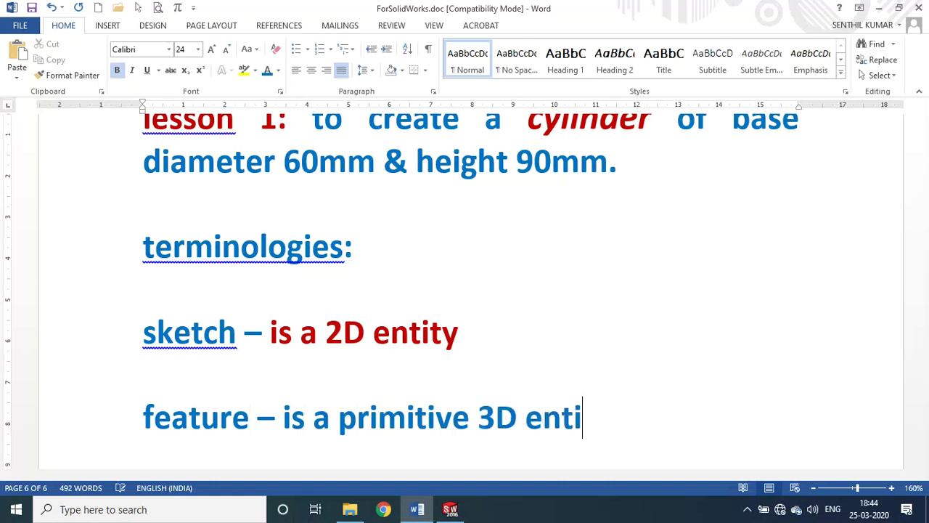
text(ty)
key(Return)
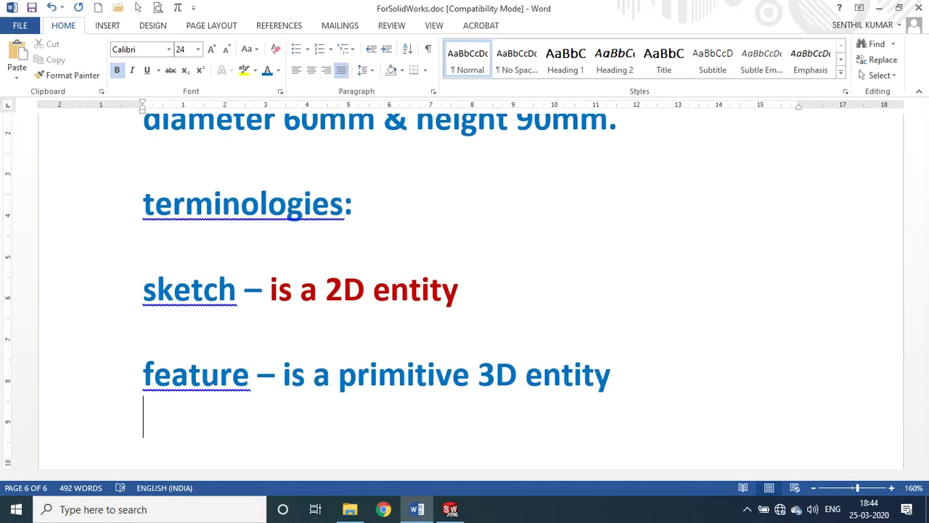
Step: Add a third definition line, 'part - is 3D entity, having more features', below the feature line
key(Return)
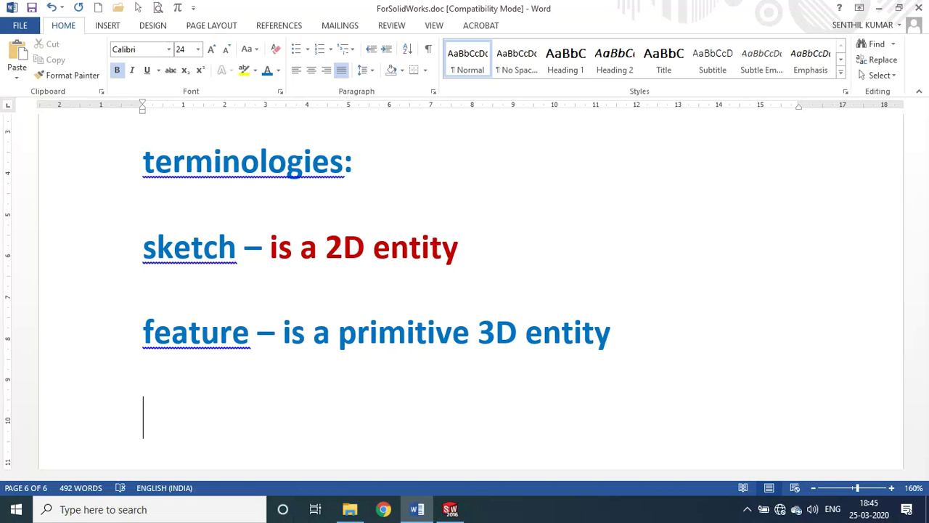
text(part)
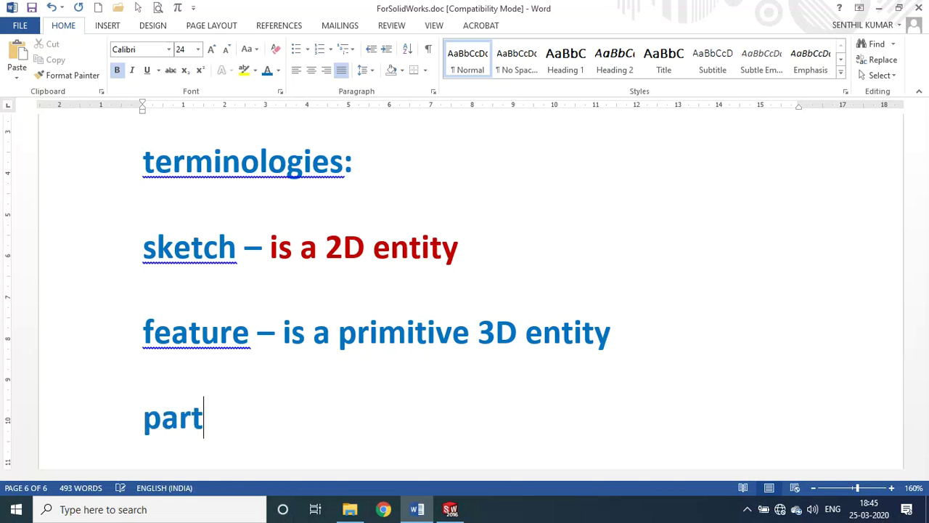
text( - )
text(is )
text(3D )
text(en)
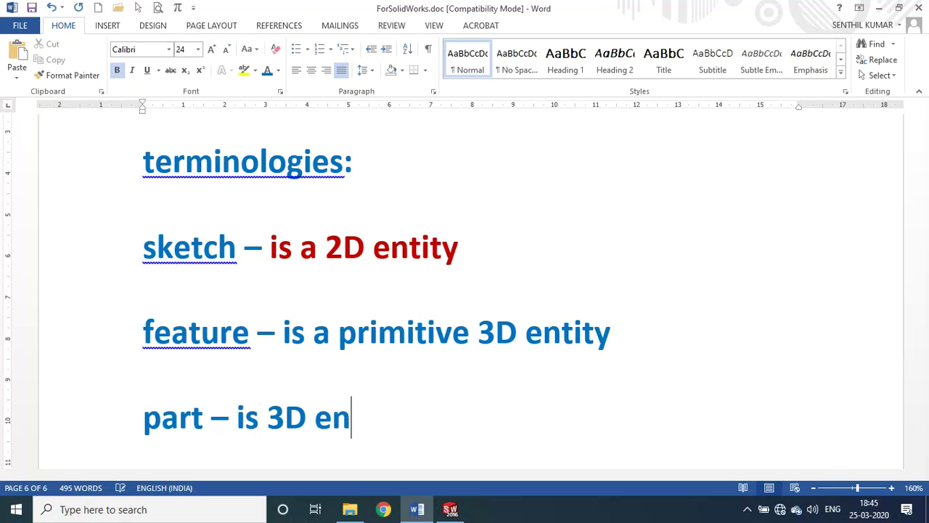
text(tity , having more )
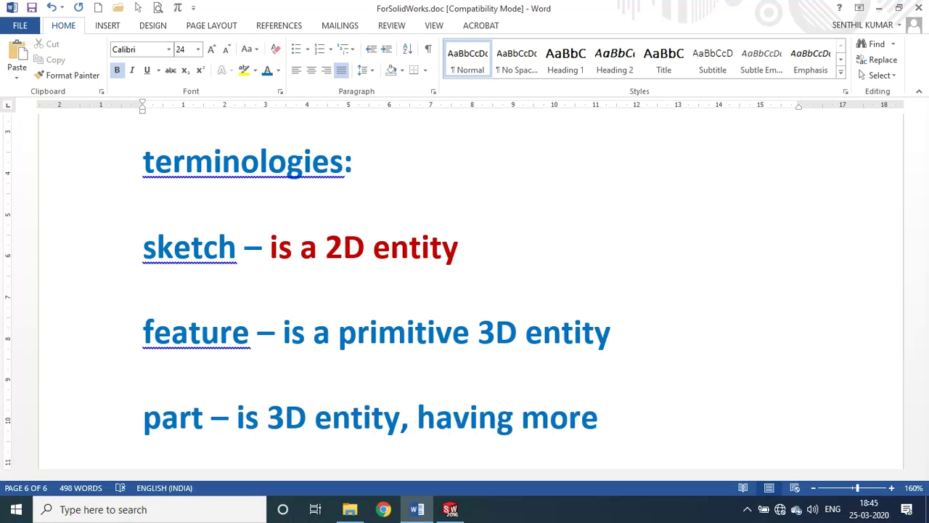
text(fea)
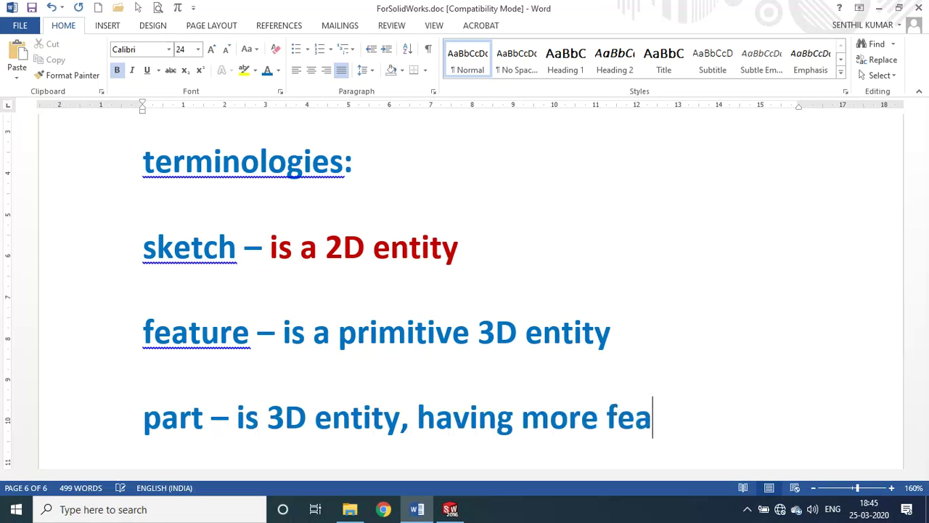
text(tures)
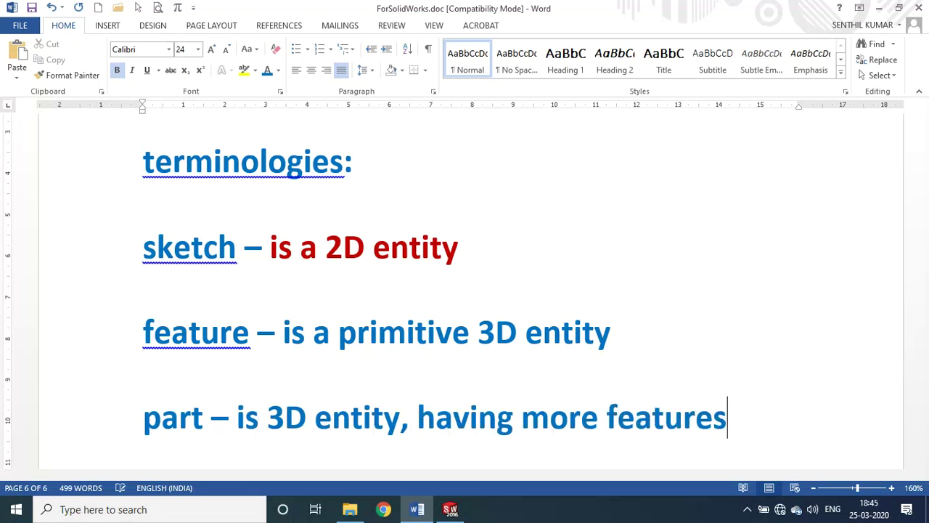
key(Return)
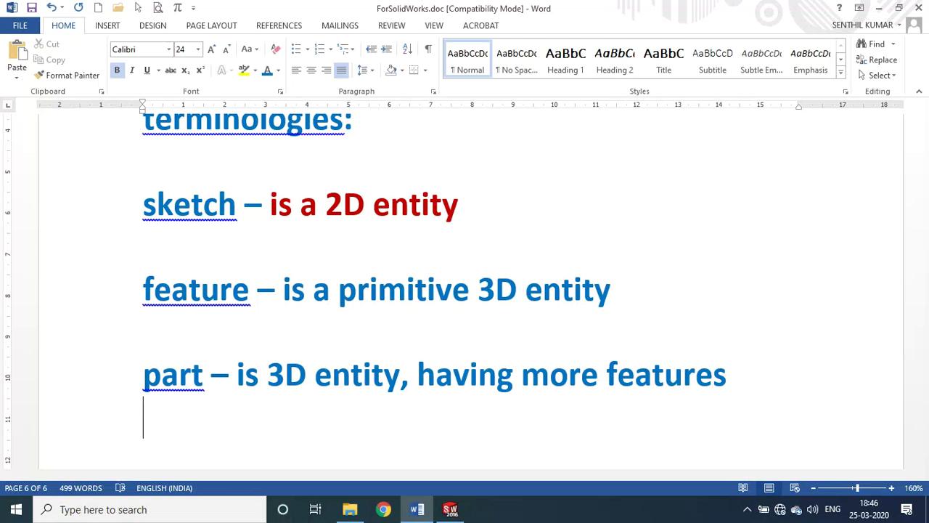
Step: Highlight 'feature', 'part' and the phrase 'primitive 3D entity' in the definitions while explaining
double_click(178, 296)
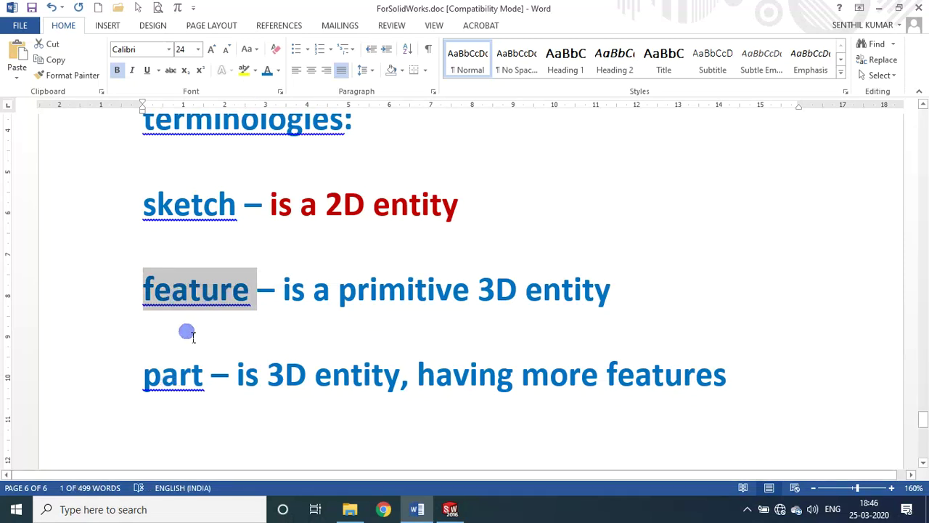
click(188, 331)
click(166, 375)
double_click(172, 374)
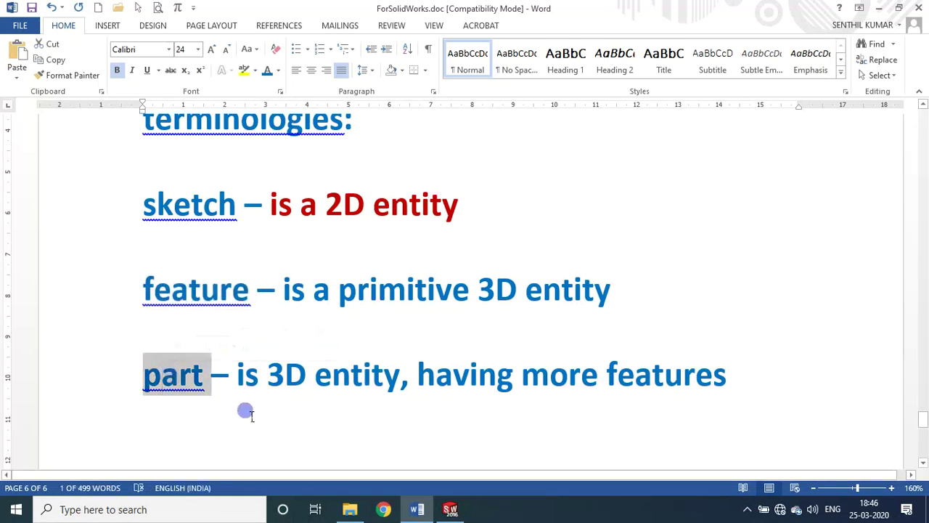
click(175, 381)
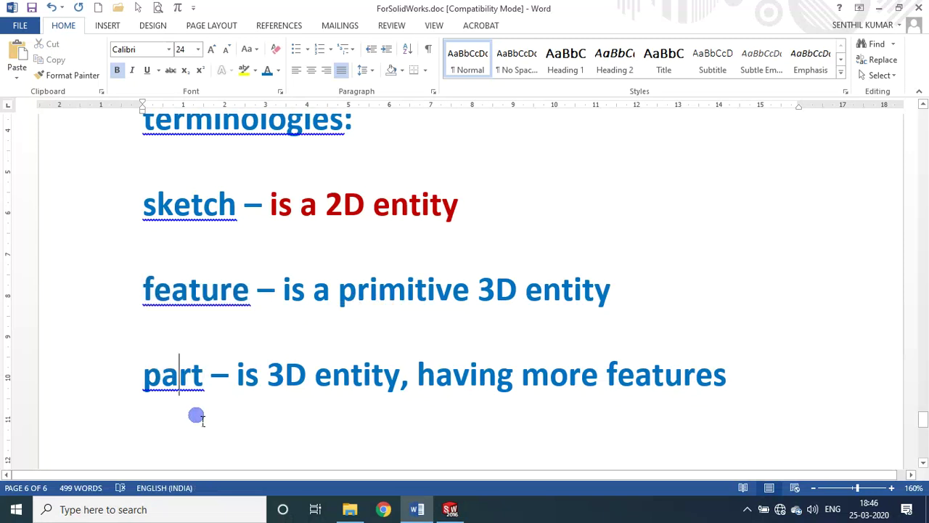
double_click(200, 406)
click(206, 410)
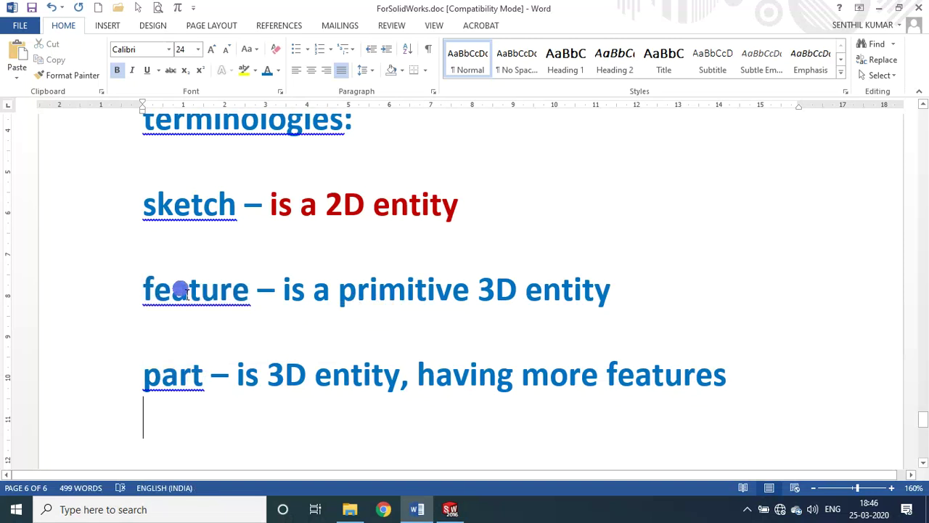
click(178, 291)
drag(357, 291, 600, 289)
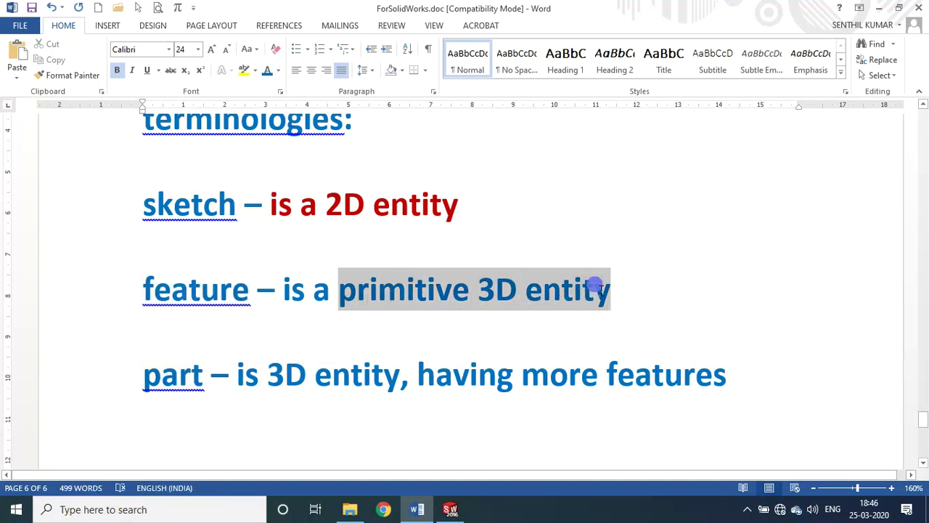
double_click(218, 294)
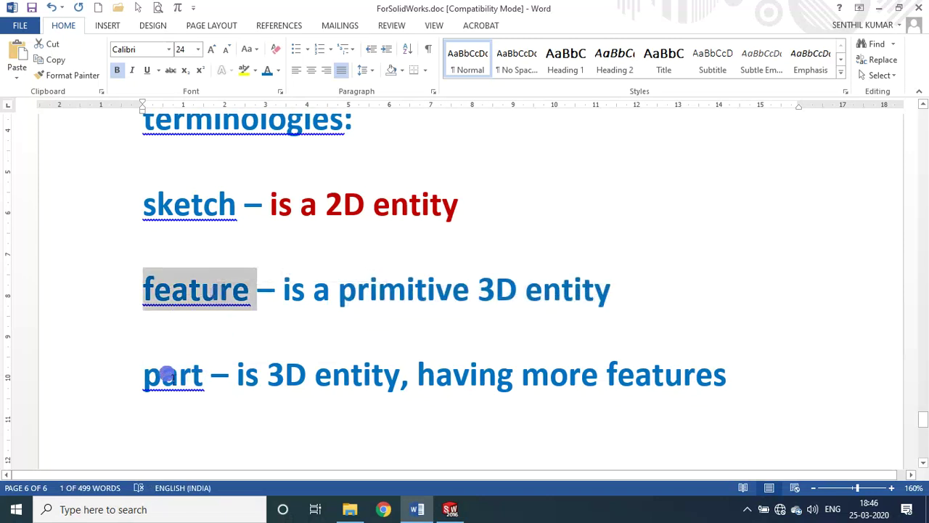
click(194, 341)
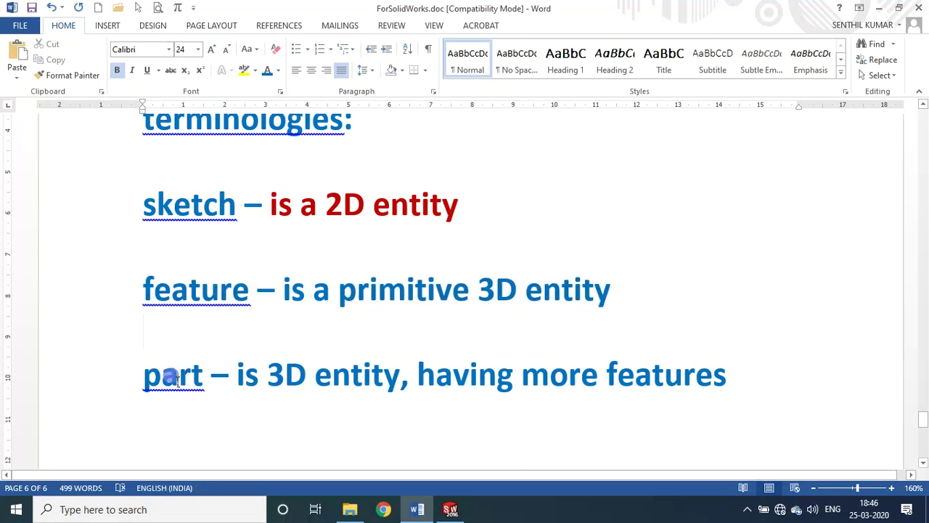
Step: Highlight 'part' and 'having more features' in the part definition, then scroll through the notes
double_click(168, 383)
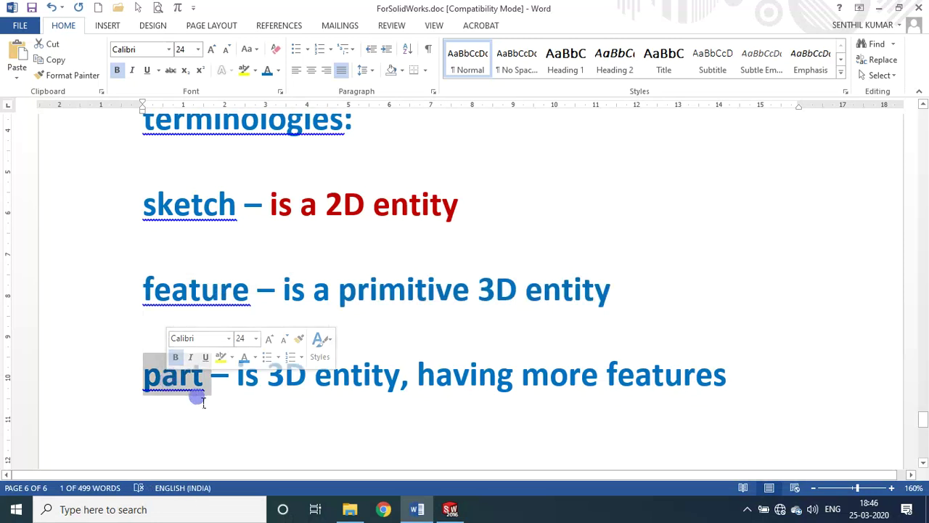
click(193, 319)
click(179, 373)
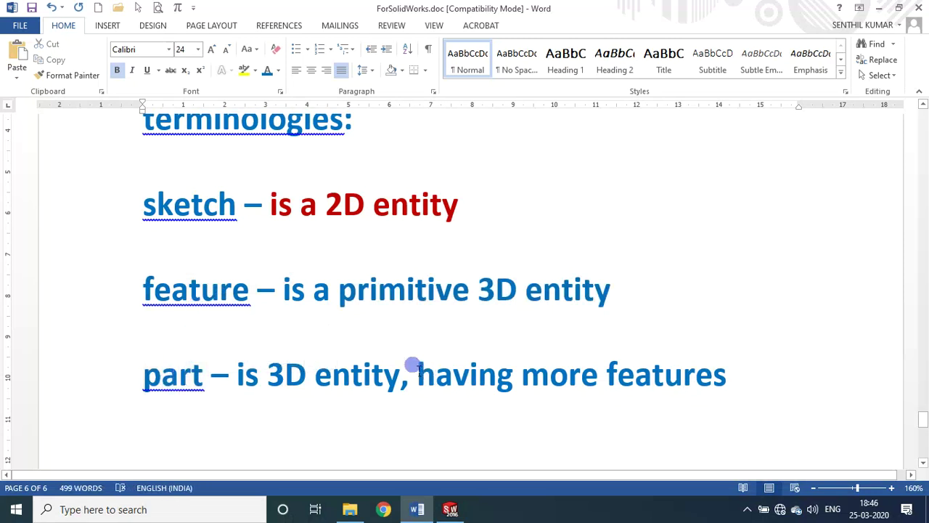
drag(403, 374, 519, 377)
drag(601, 396, 726, 379)
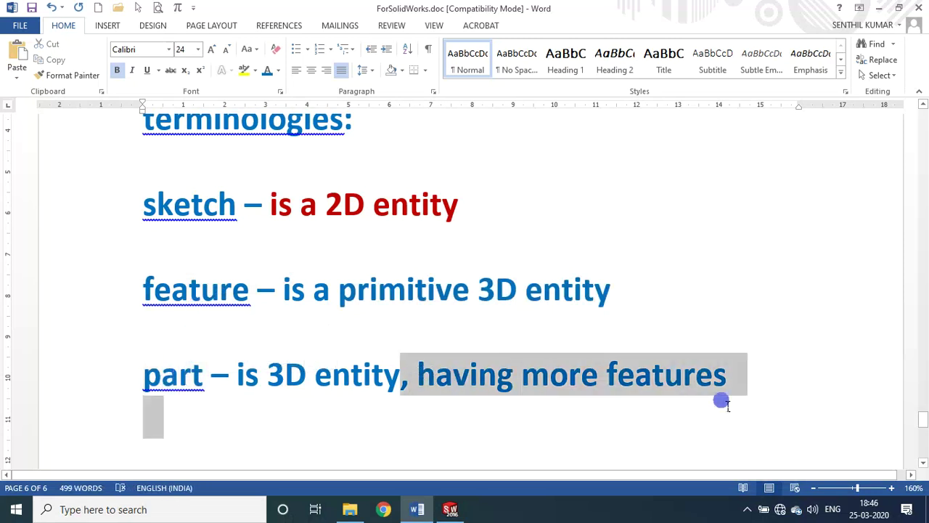
click(695, 380)
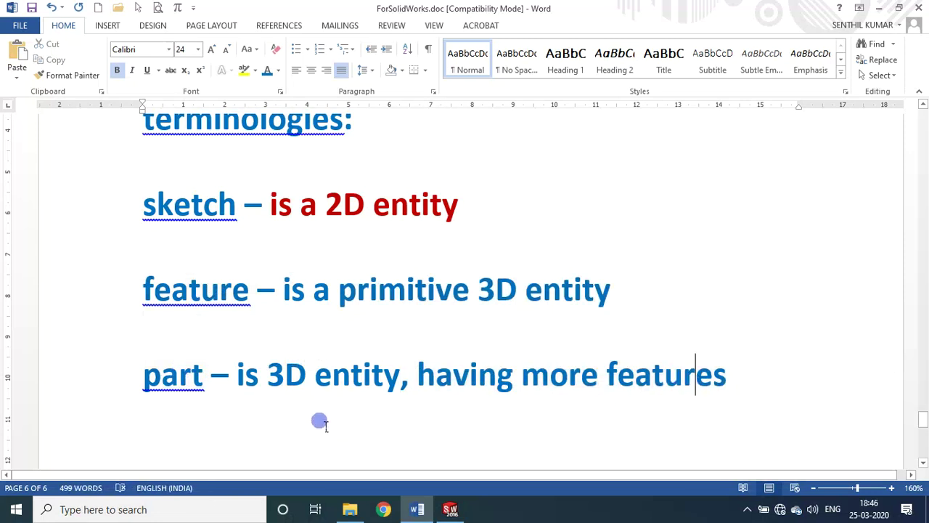
click(233, 415)
scroll(265, 386, up, 1)
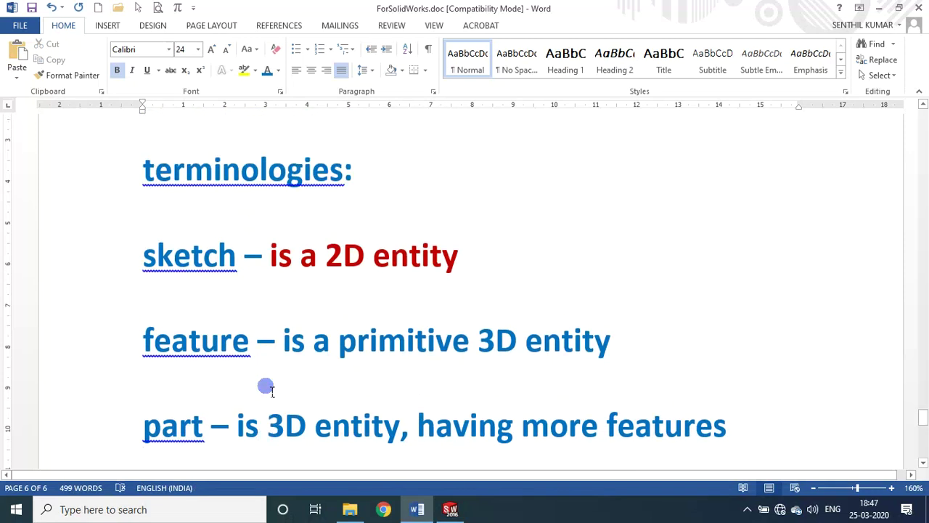
scroll(266, 386, down, 2)
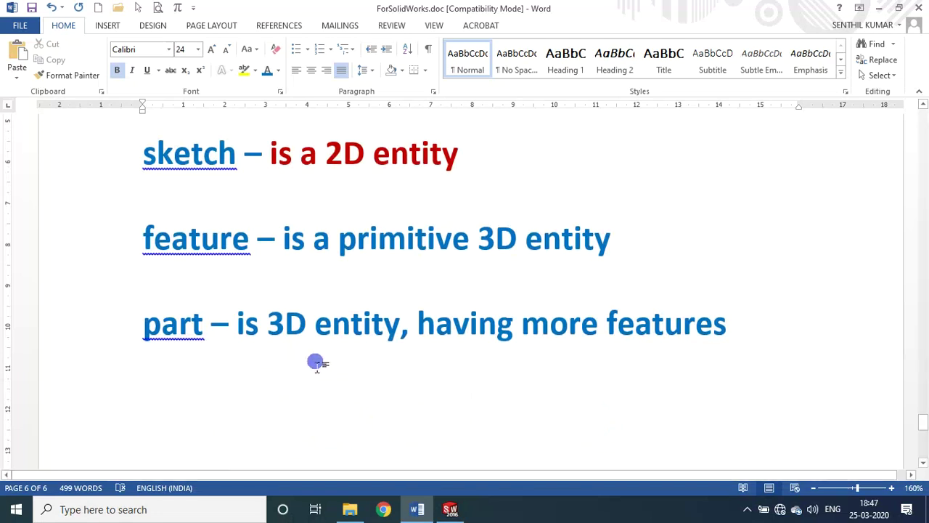
click(438, 506)
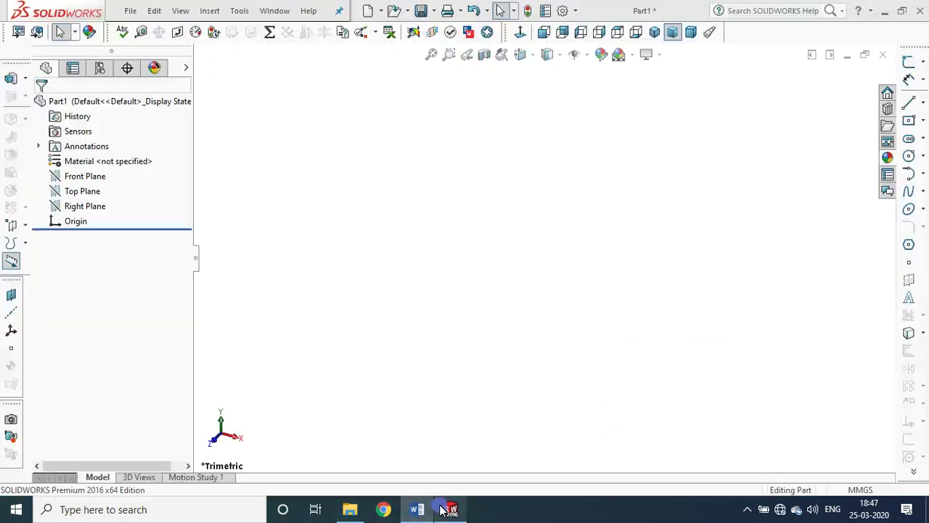
click(431, 510)
scroll(457, 315, up, 3)
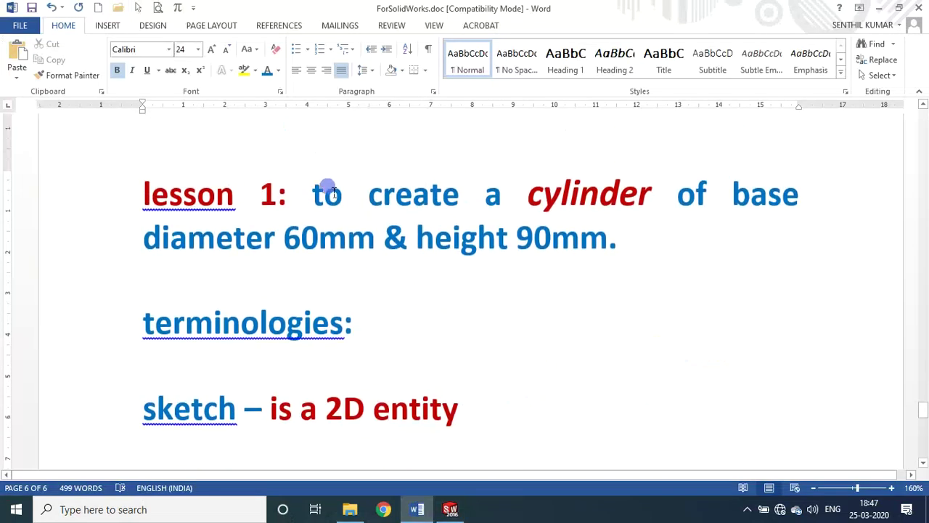
drag(312, 190, 666, 250)
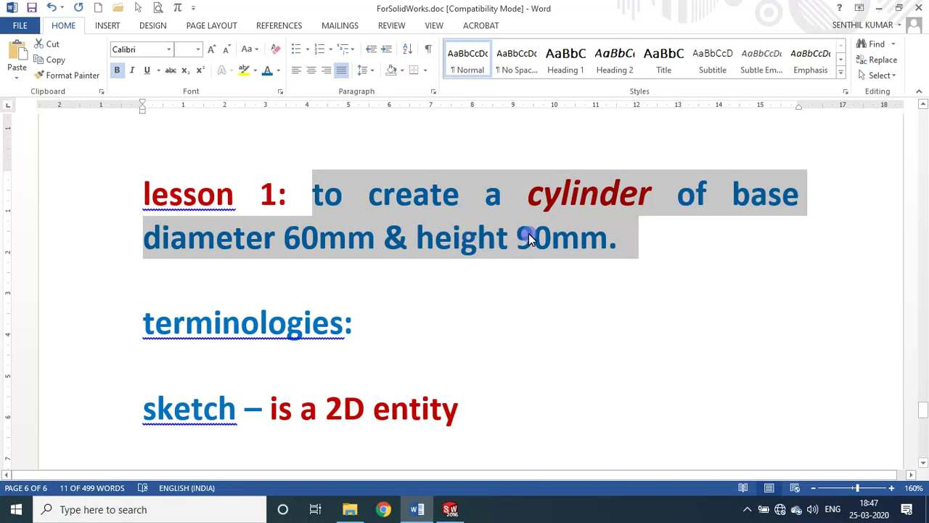
click(452, 513)
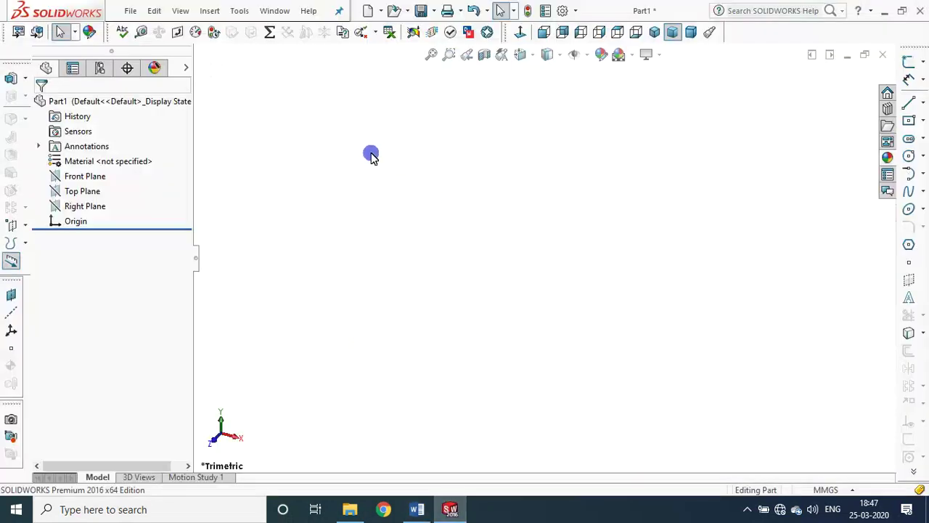
click(417, 509)
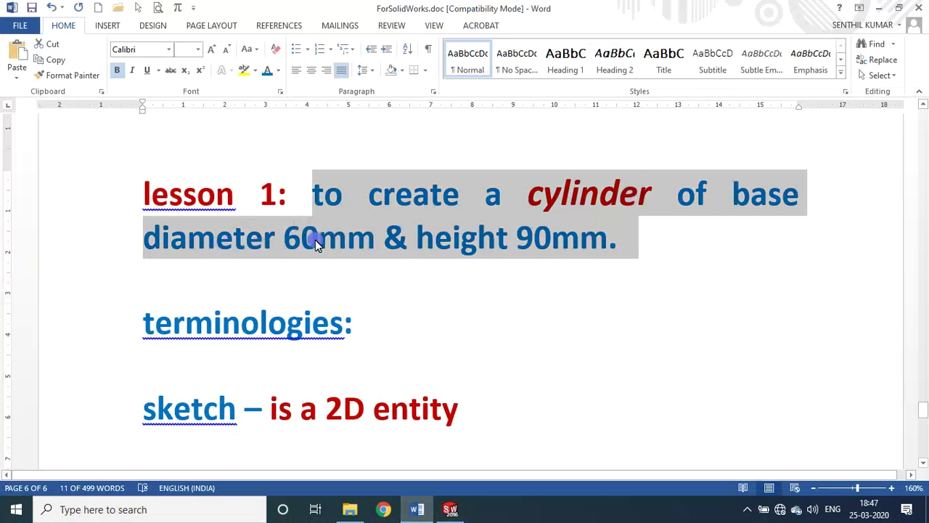
click(203, 411)
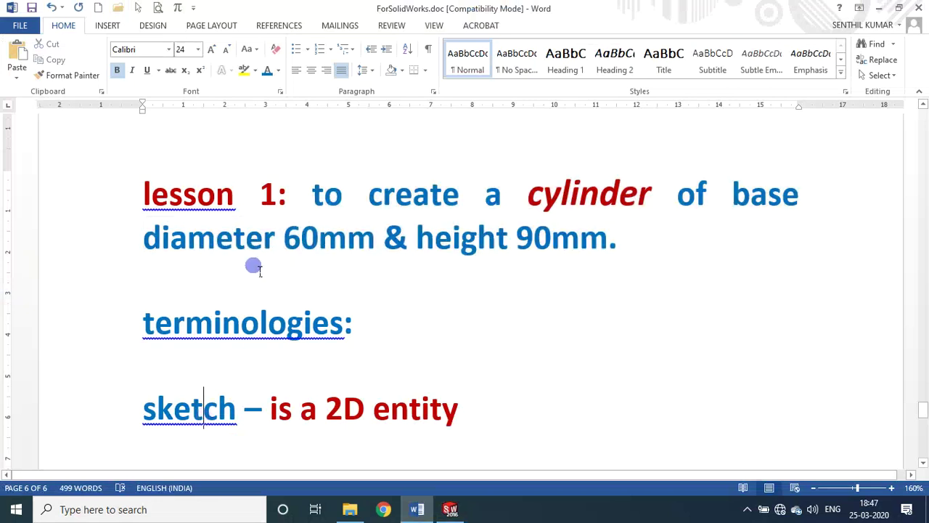
drag(279, 234, 290, 238)
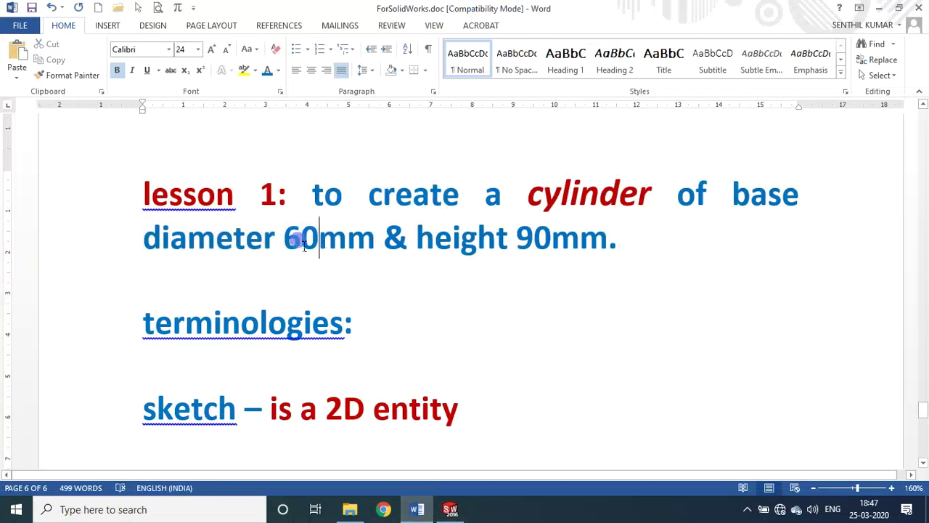
double_click(302, 246)
click(457, 331)
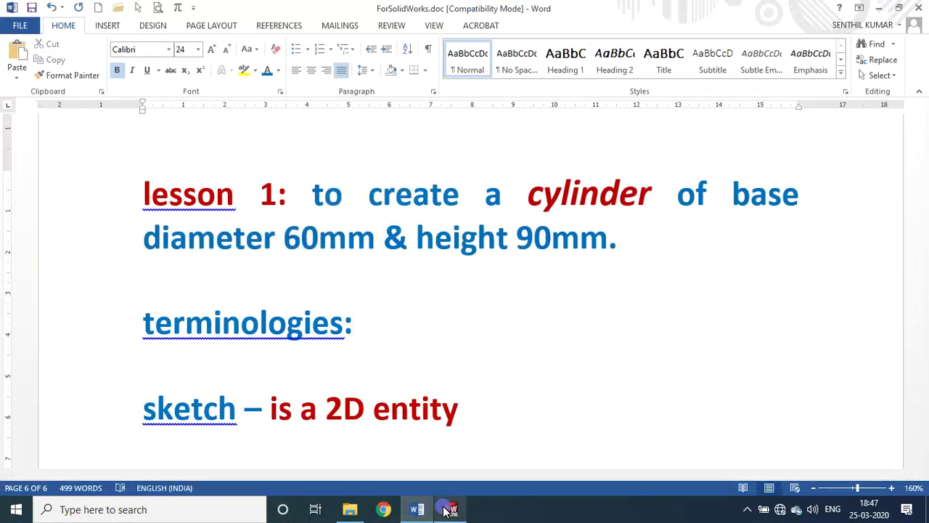
click(448, 510)
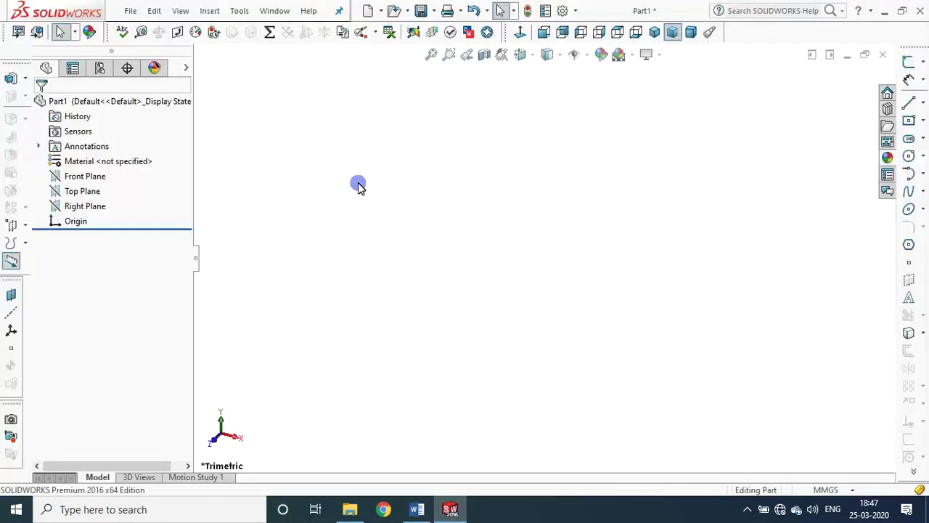
Step: Select the Front, Top and Right Planes in turn to show each, then clear the selection
click(76, 180)
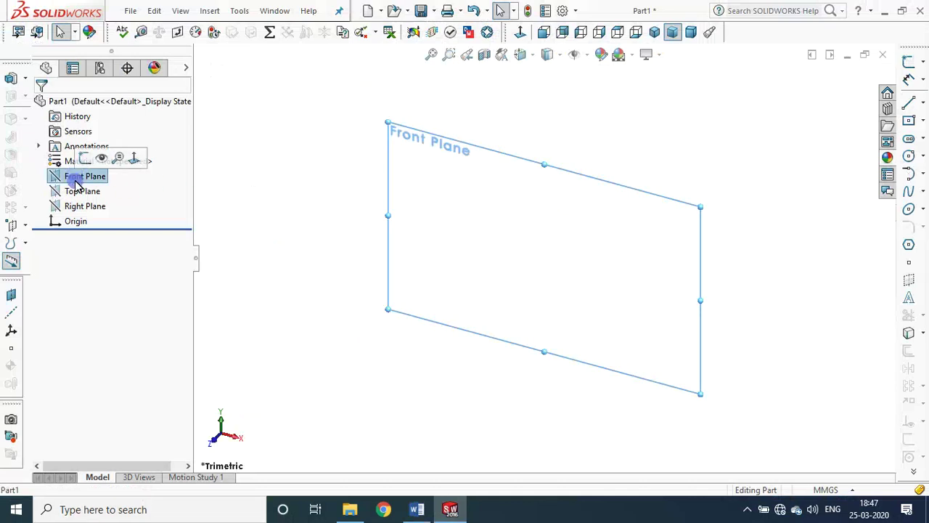
click(77, 191)
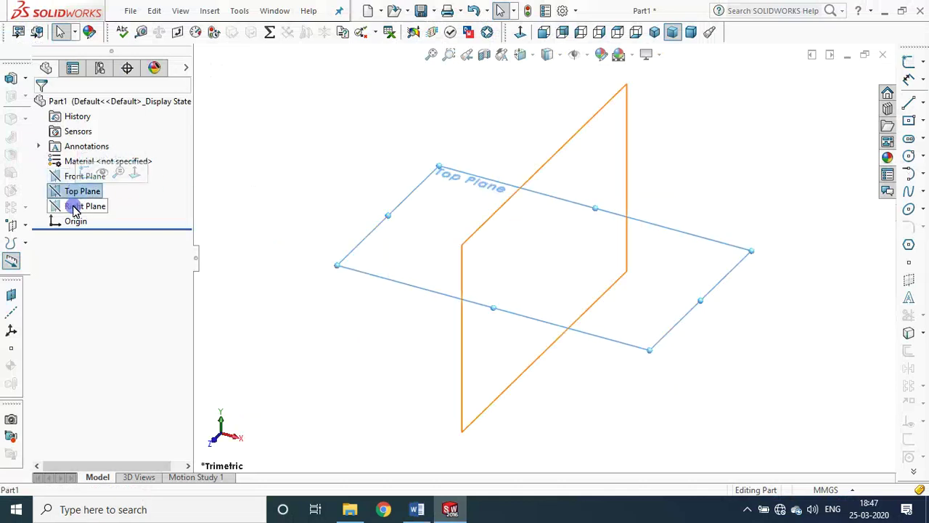
click(76, 210)
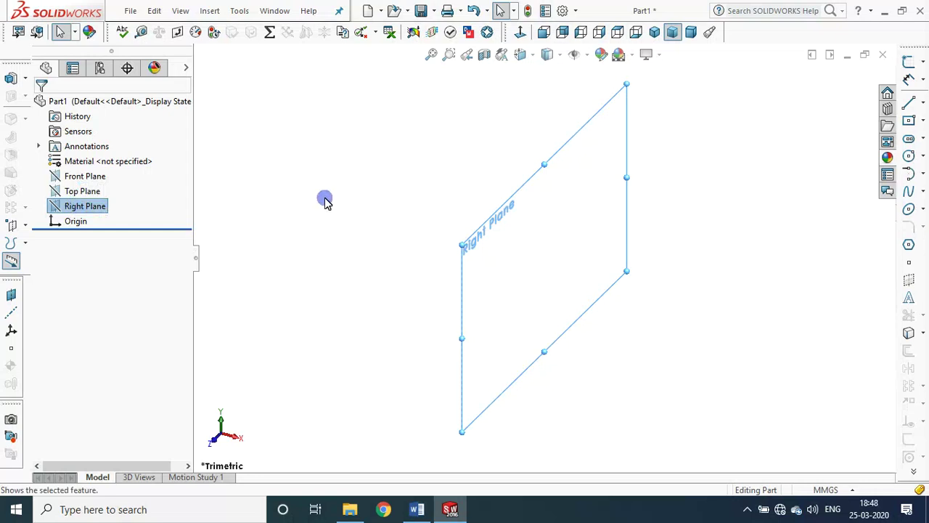
click(84, 192)
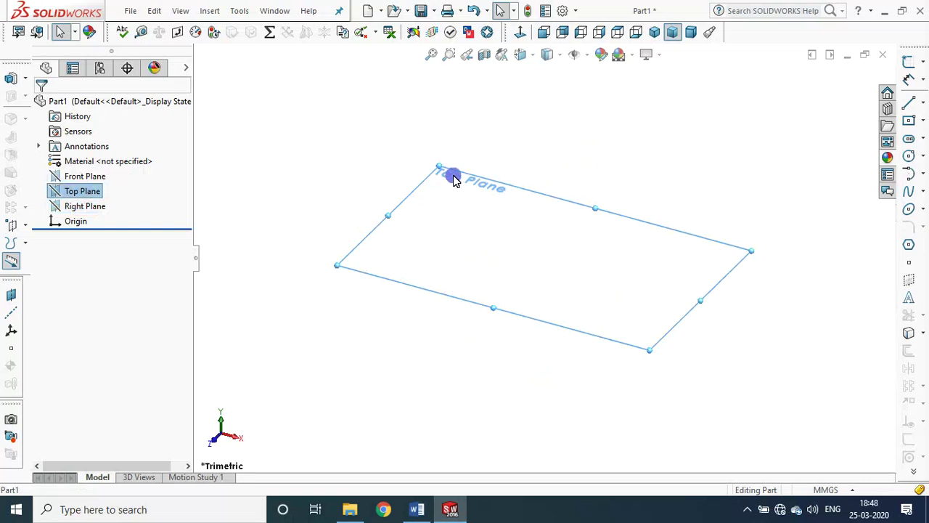
click(94, 176)
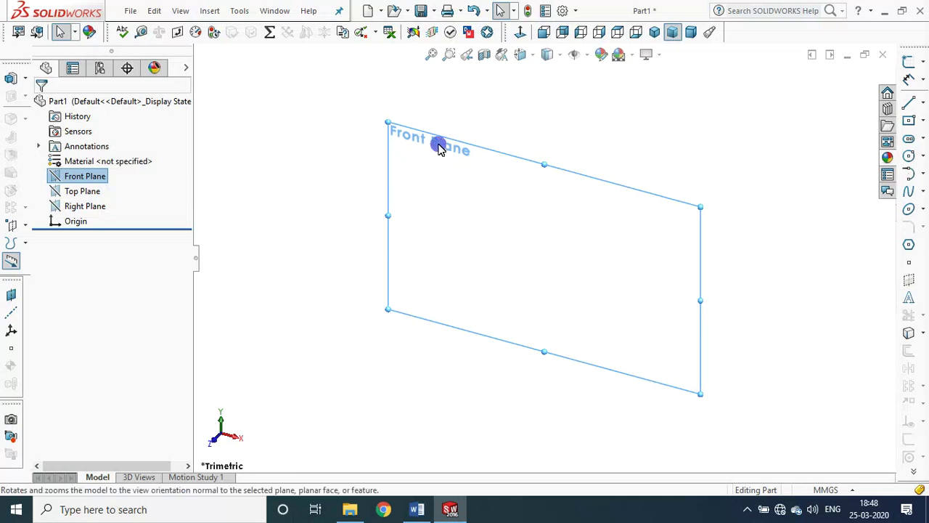
click(85, 208)
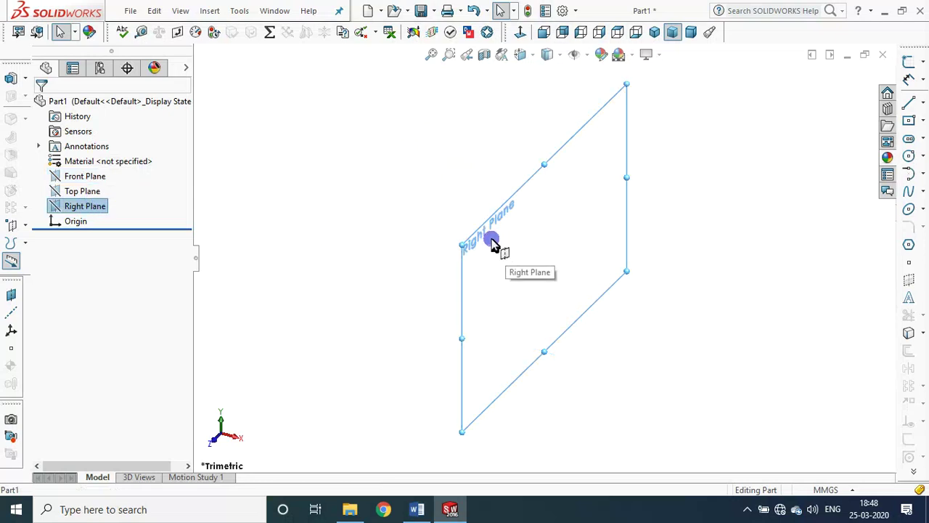
click(422, 187)
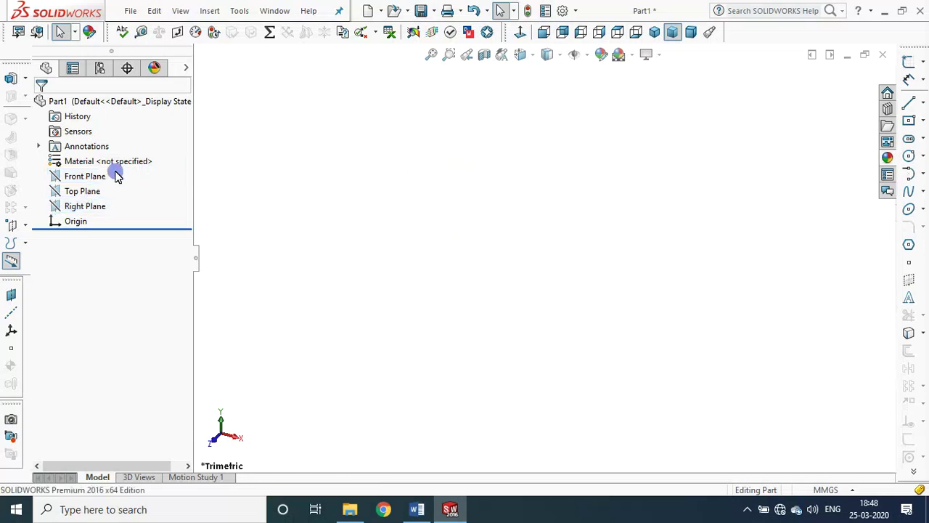
click(415, 510)
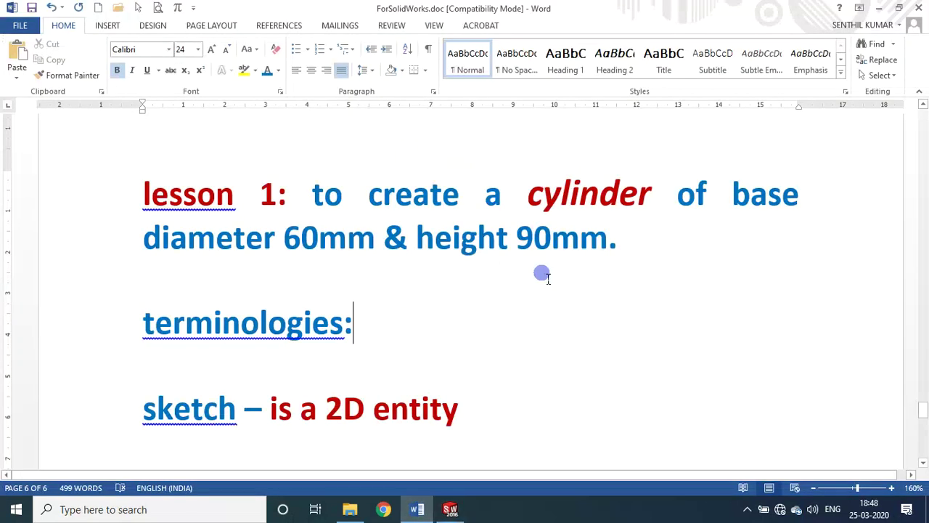
Step: Highlight the 60mm diameter in the Word notes, then return to the SOLIDWORKS part
double_click(329, 244)
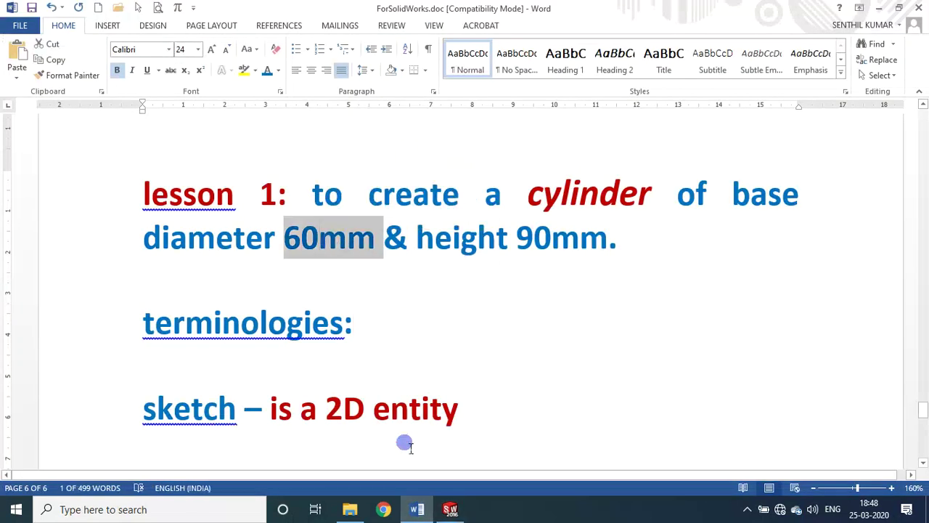
click(204, 408)
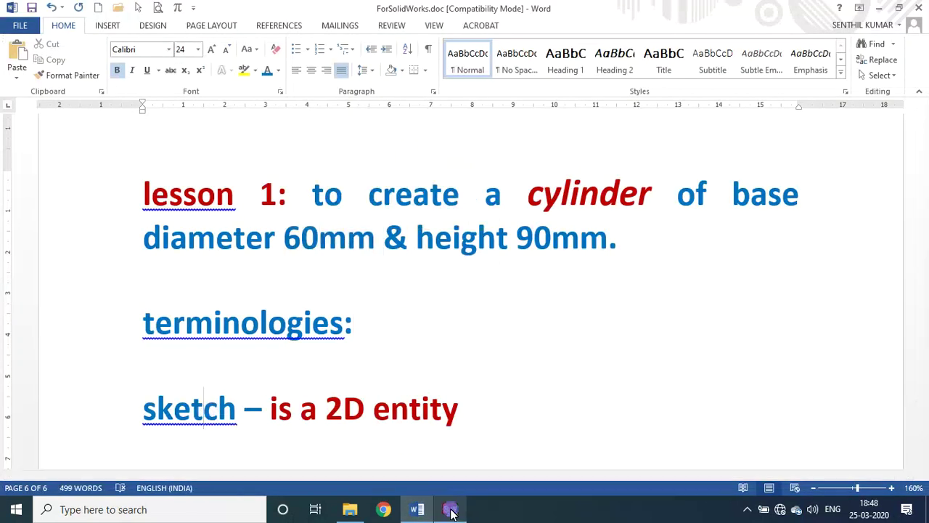
click(444, 459)
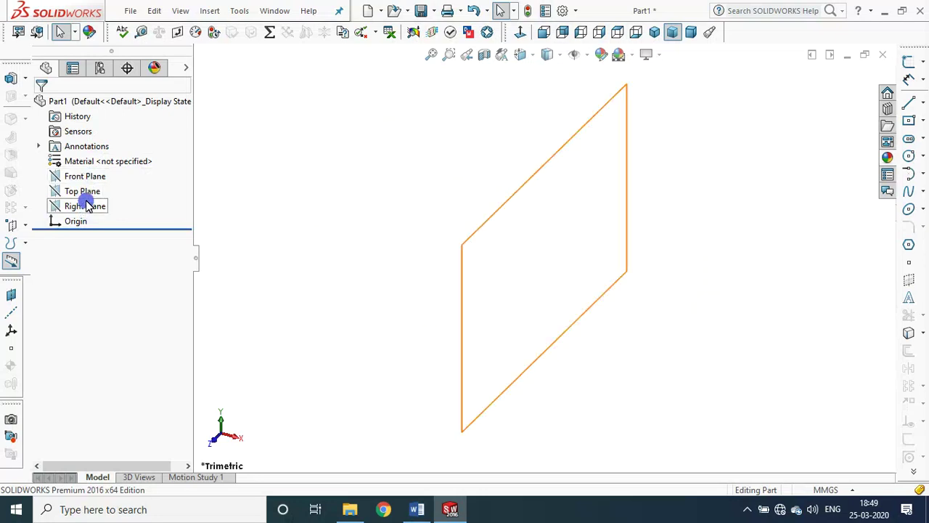
Step: Select the Top Plane in the FeatureManager tree and start Sketch1 on it
click(86, 179)
click(87, 191)
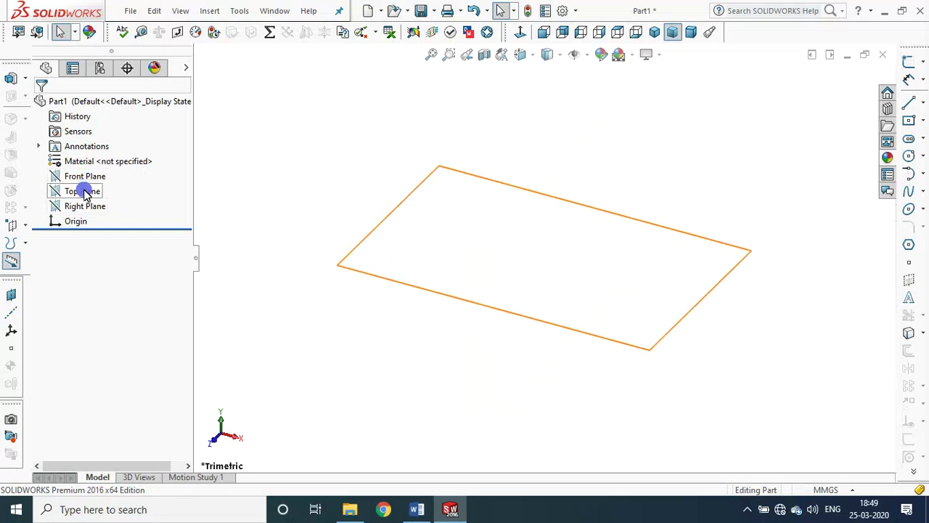
click(86, 191)
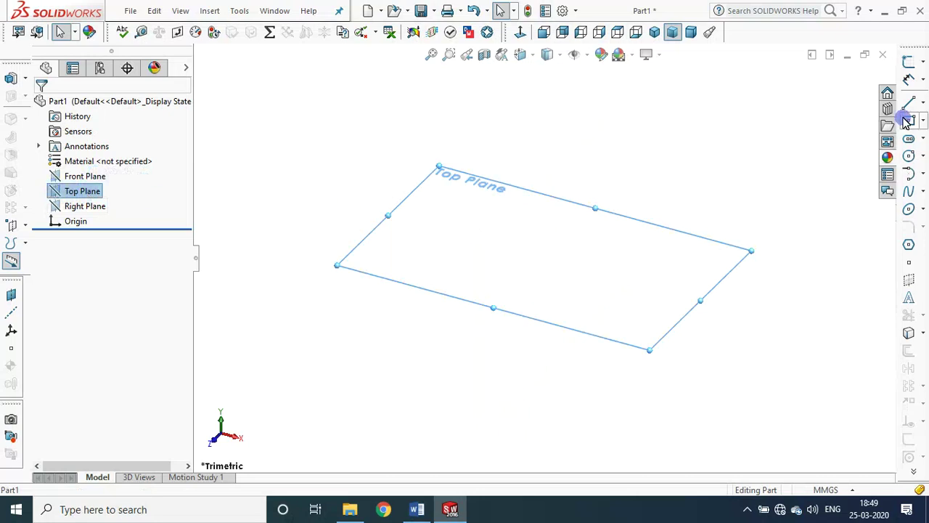
click(909, 63)
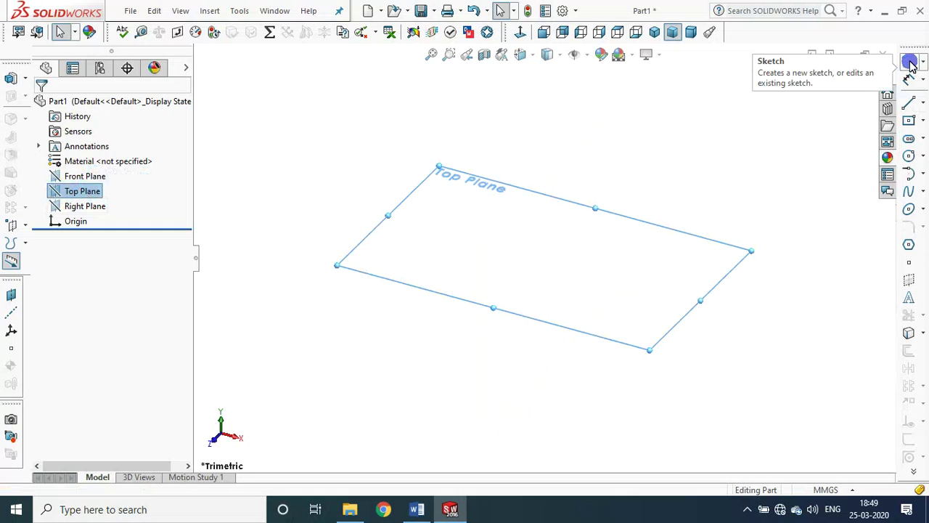
click(910, 64)
click(359, 134)
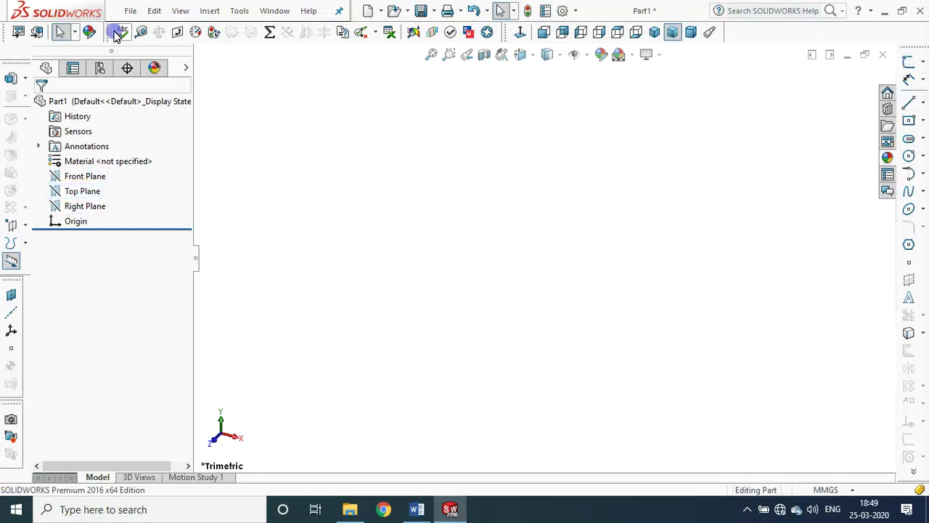
click(87, 192)
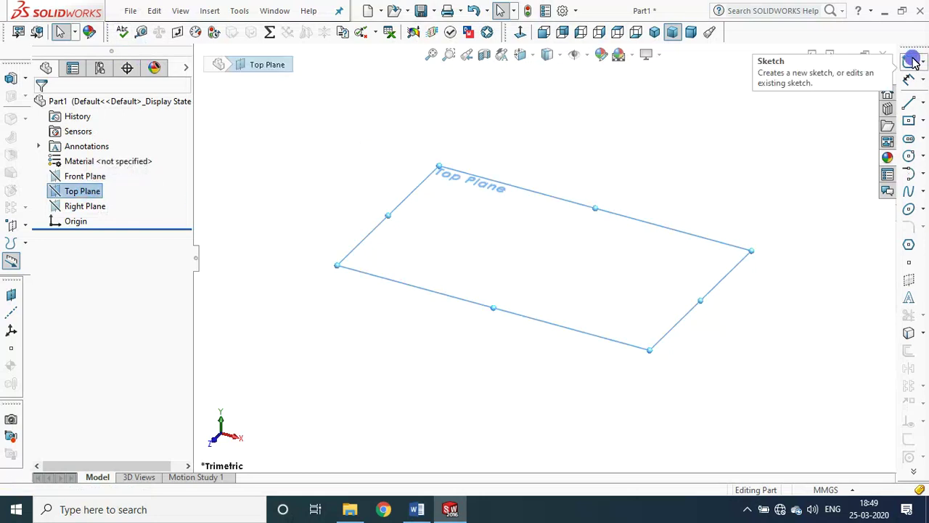
click(911, 61)
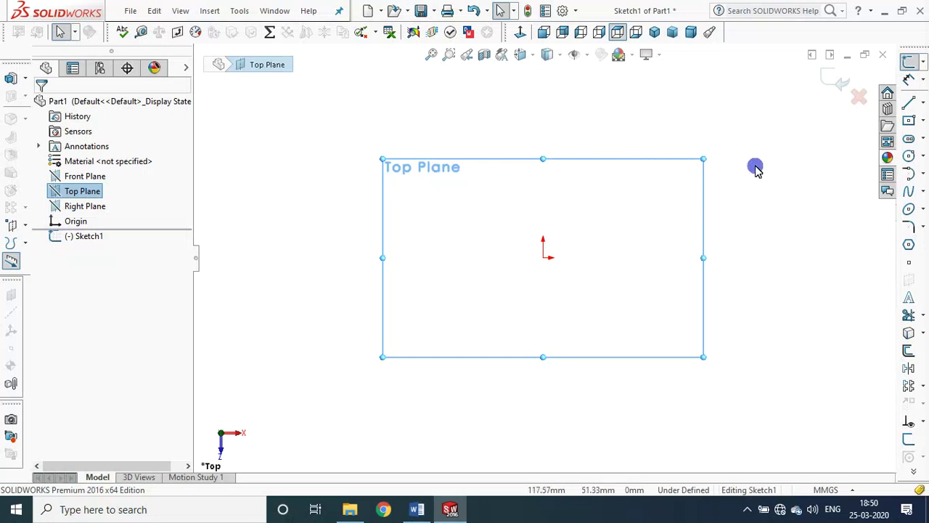
click(755, 167)
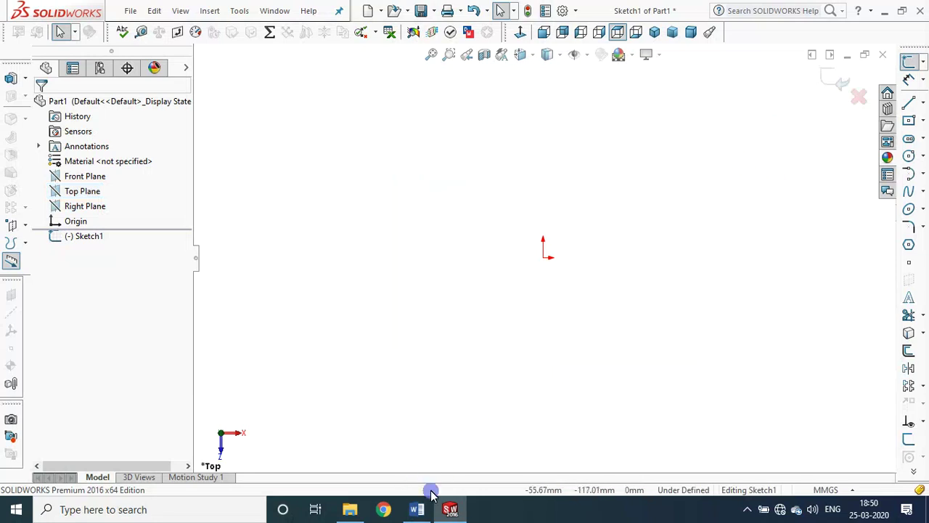
click(416, 509)
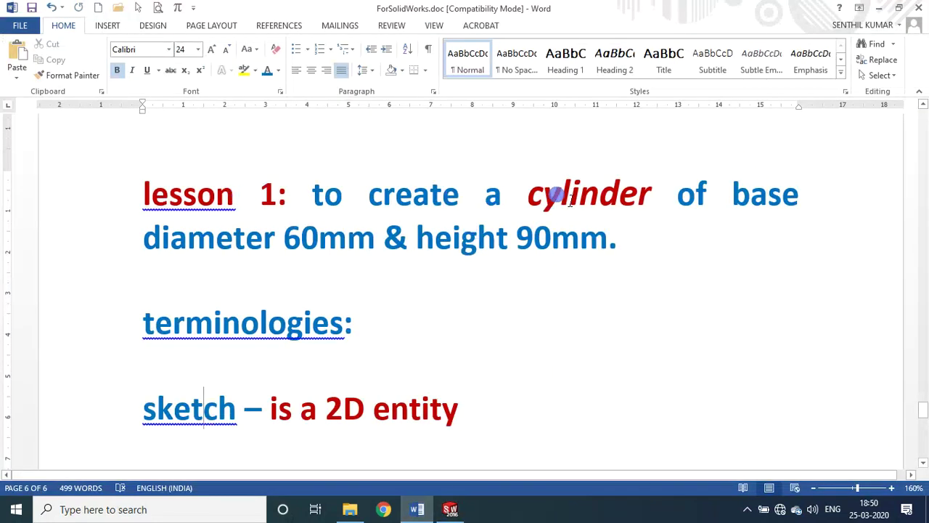
drag(528, 196, 653, 203)
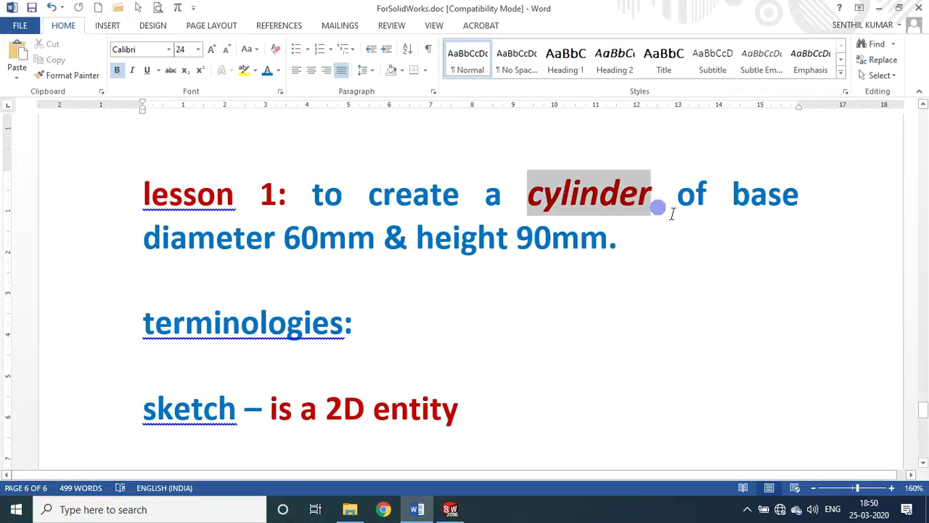
click(302, 237)
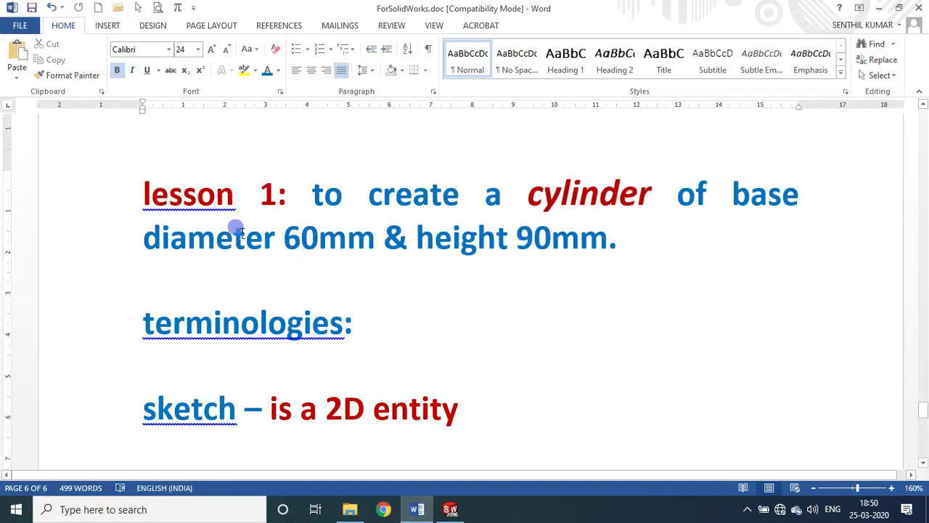
triple_click(152, 408)
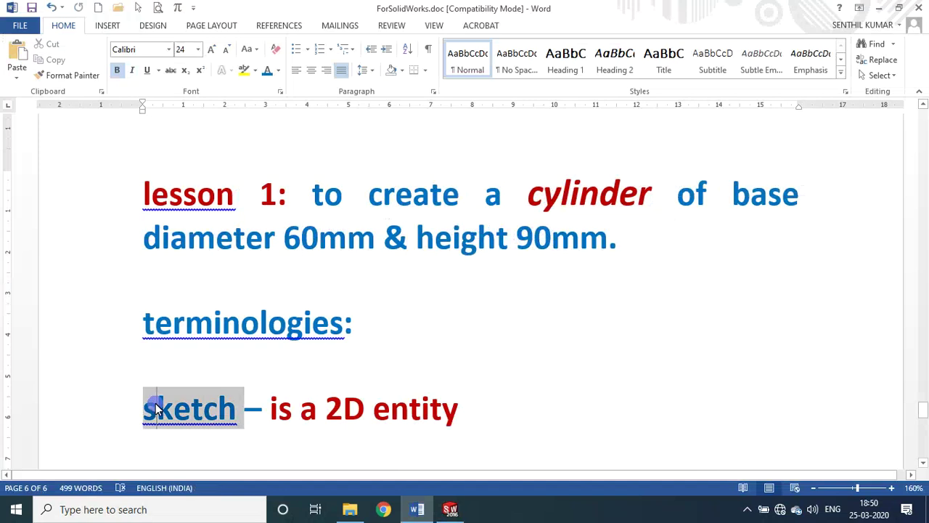
click(291, 246)
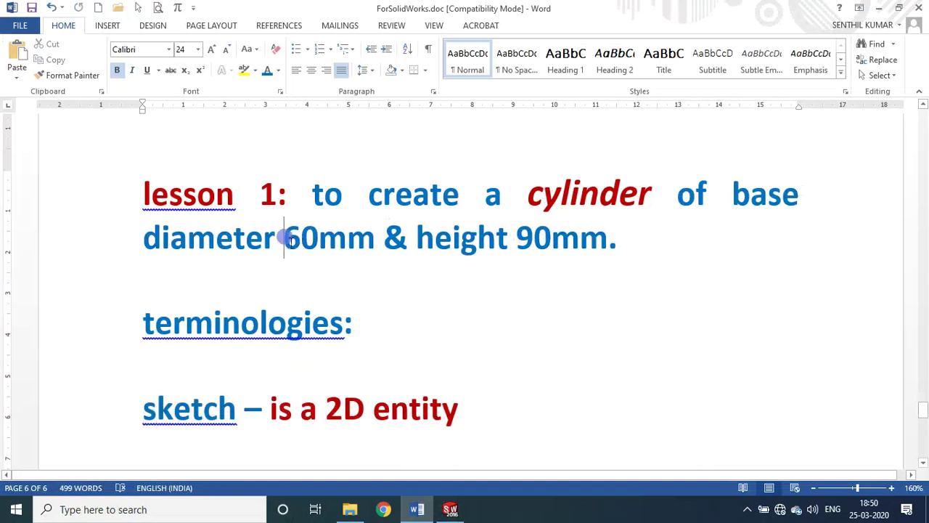
drag(305, 246, 357, 244)
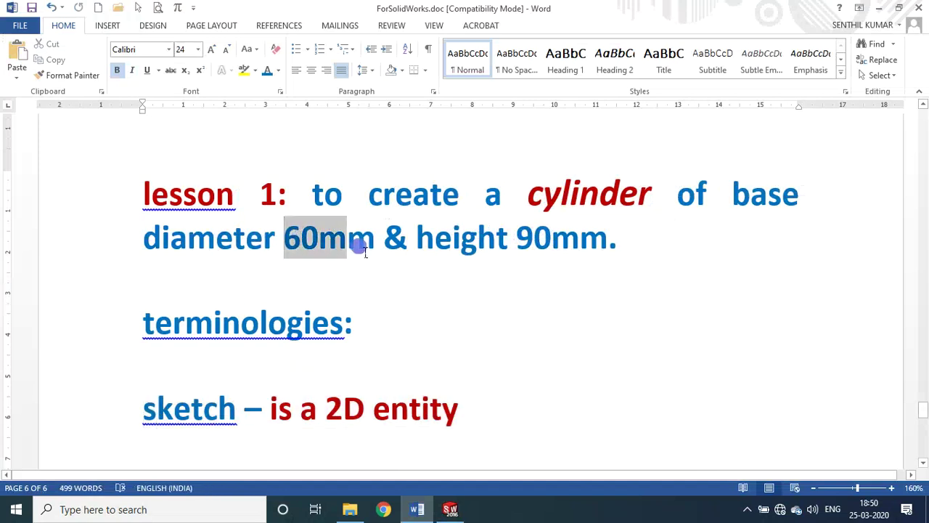
click(452, 508)
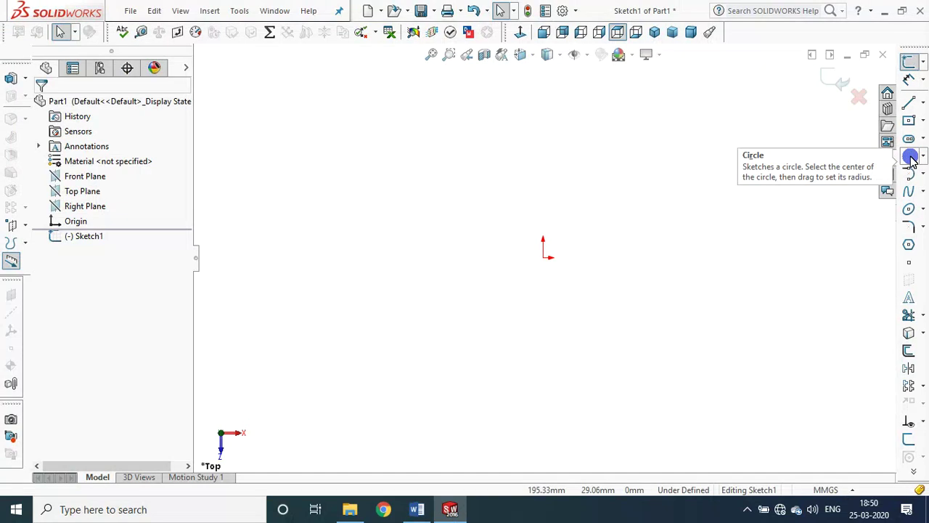
Step: Draw a circle centred up and right of the origin, then check the 60mm value in Word
click(910, 158)
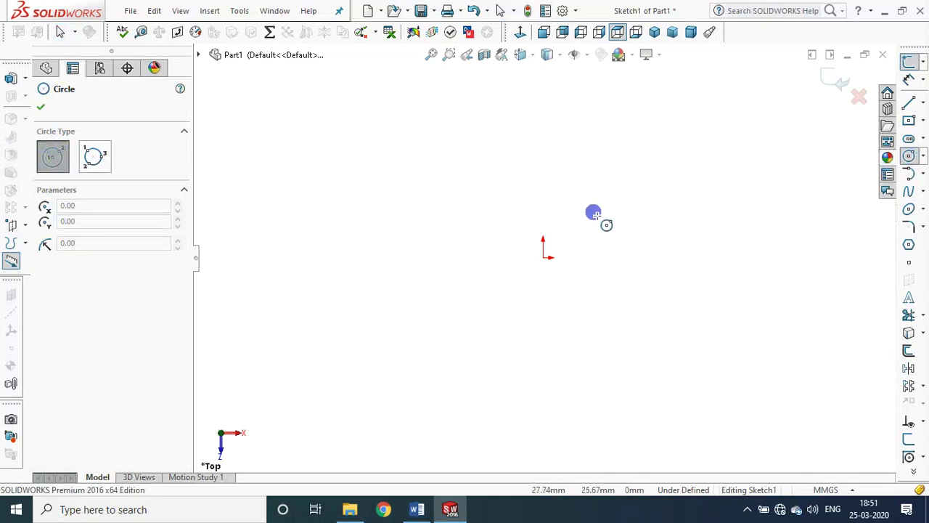
click(593, 212)
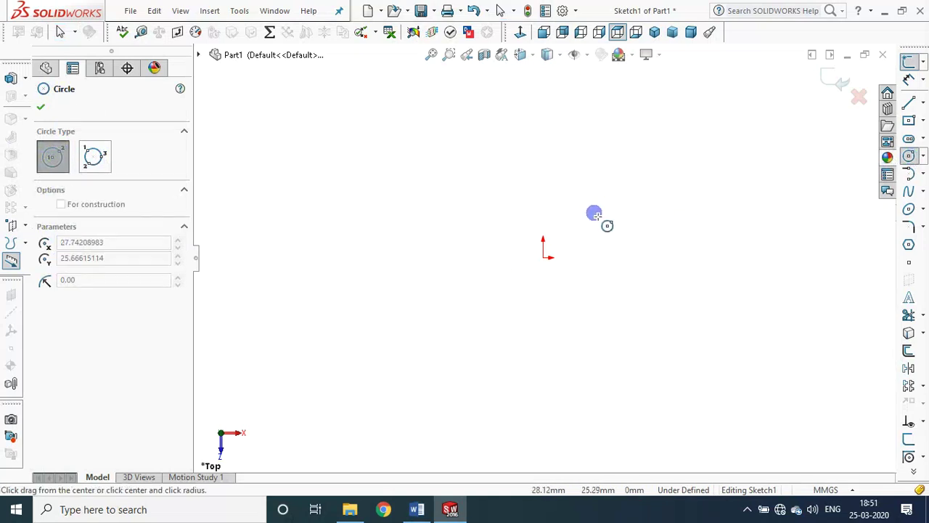
click(656, 265)
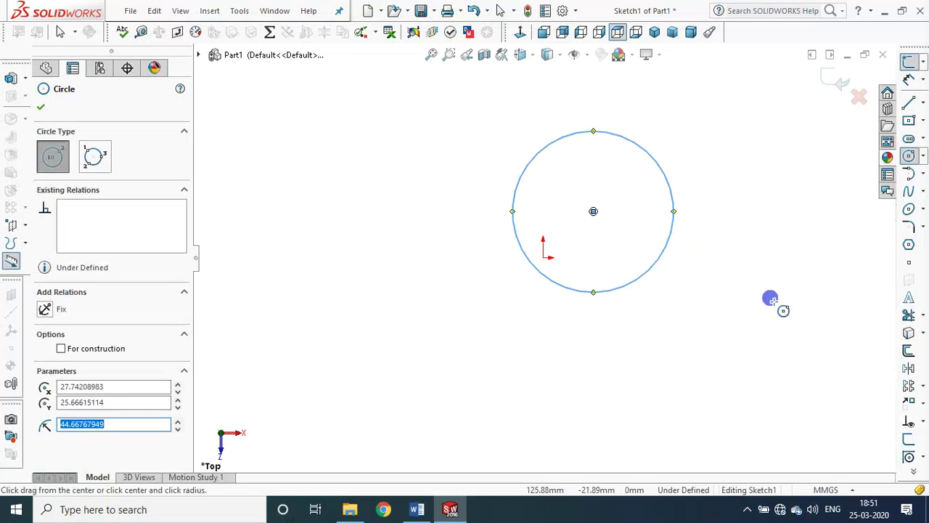
key(Escape)
key(Escape)
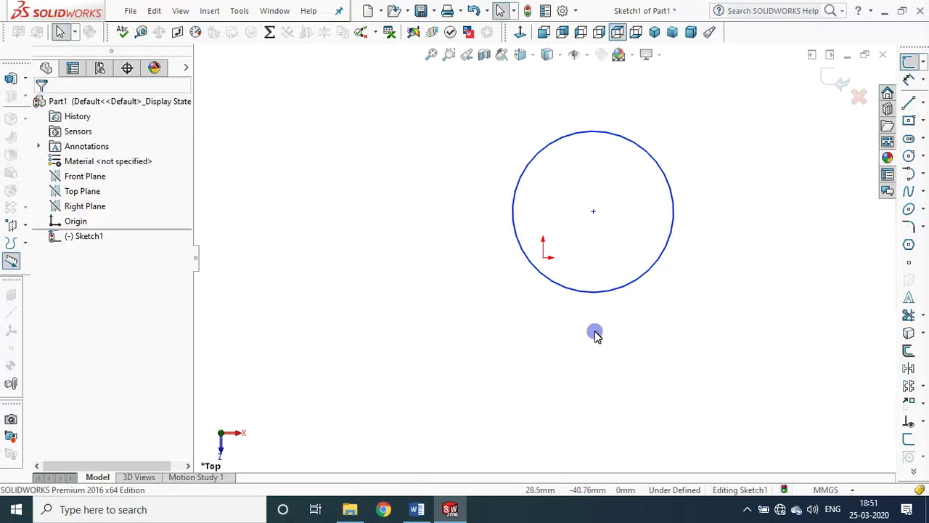
key(alt+Tab)
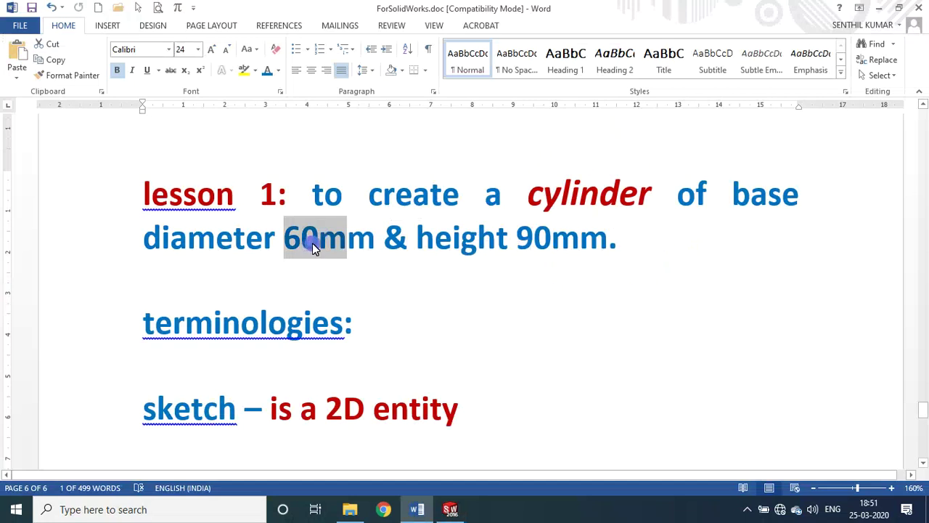
key(alt+Tab)
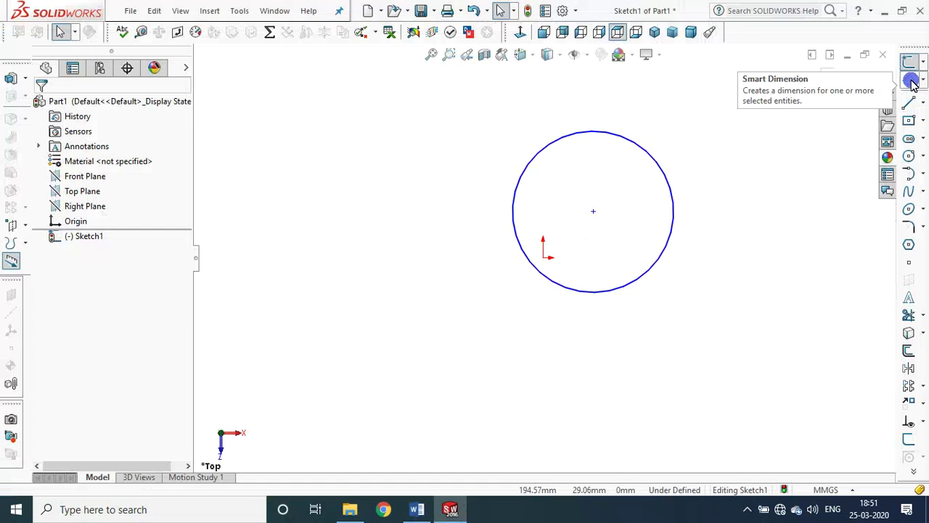
Step: Give the circle a Smart Dimension diameter of 60 mm
click(913, 83)
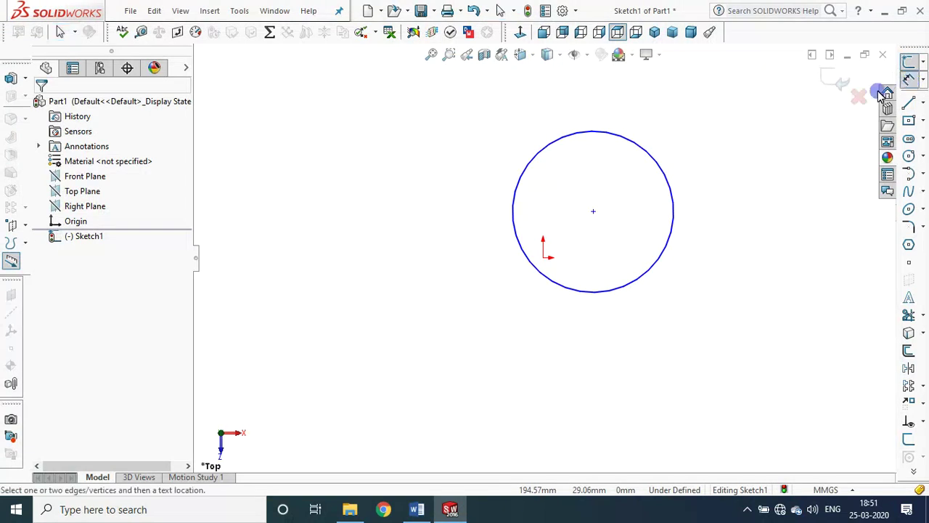
click(660, 174)
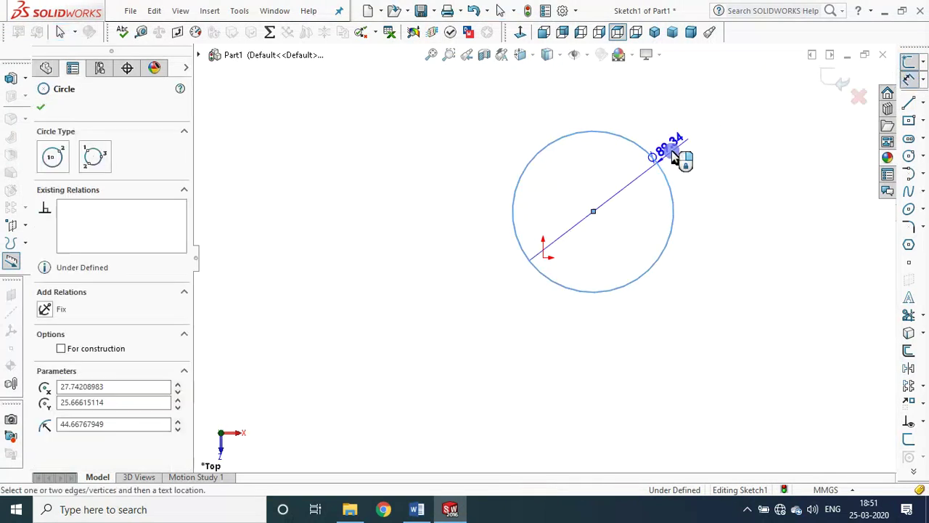
click(703, 131)
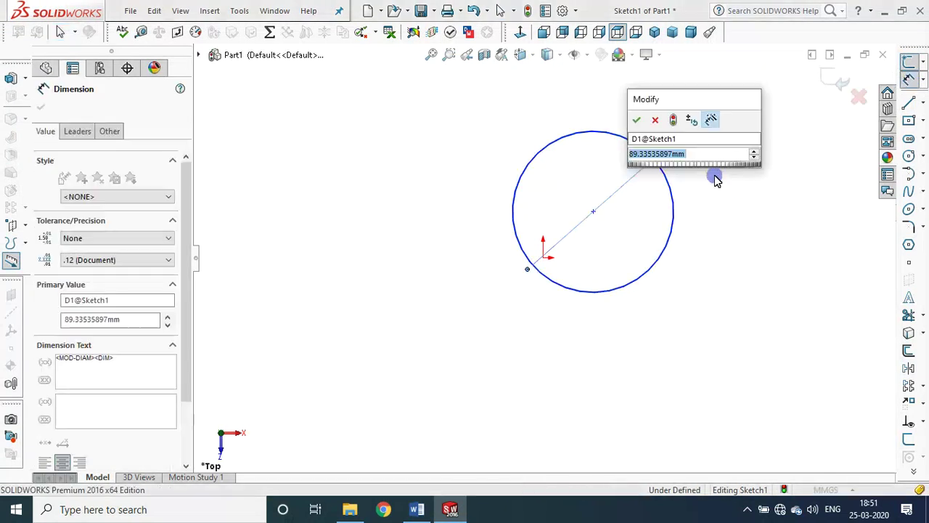
text(60)
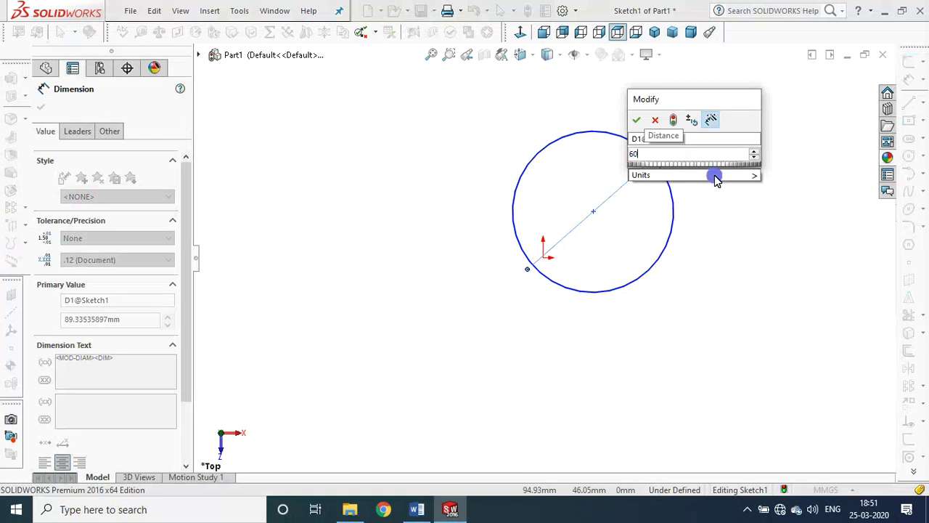
key(Return)
Step: Highlight the 60mm diameter in the Word lesson task
click(722, 185)
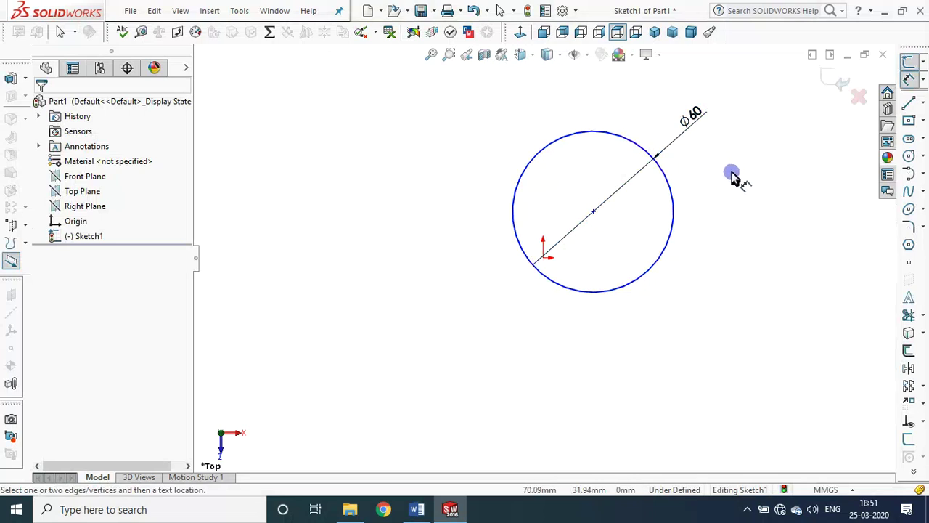
key(Escape)
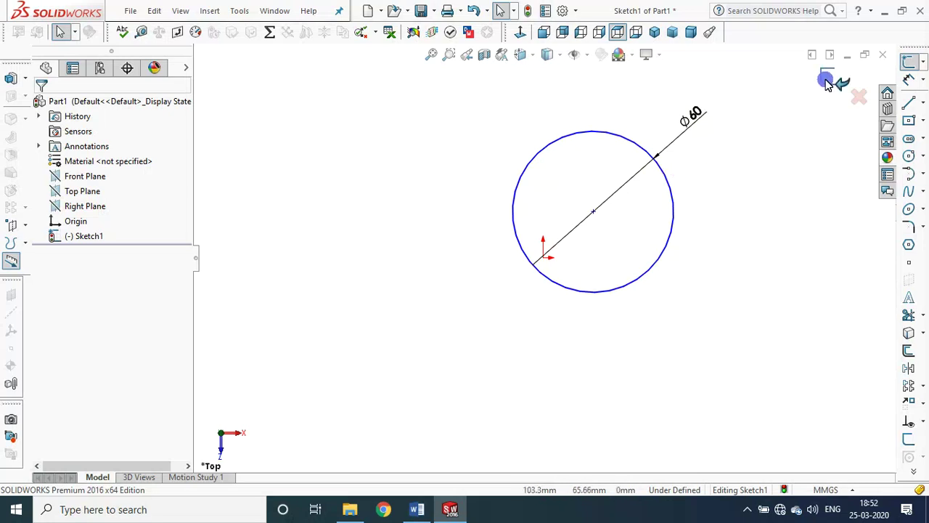
key(alt+Tab)
drag(283, 239, 346, 240)
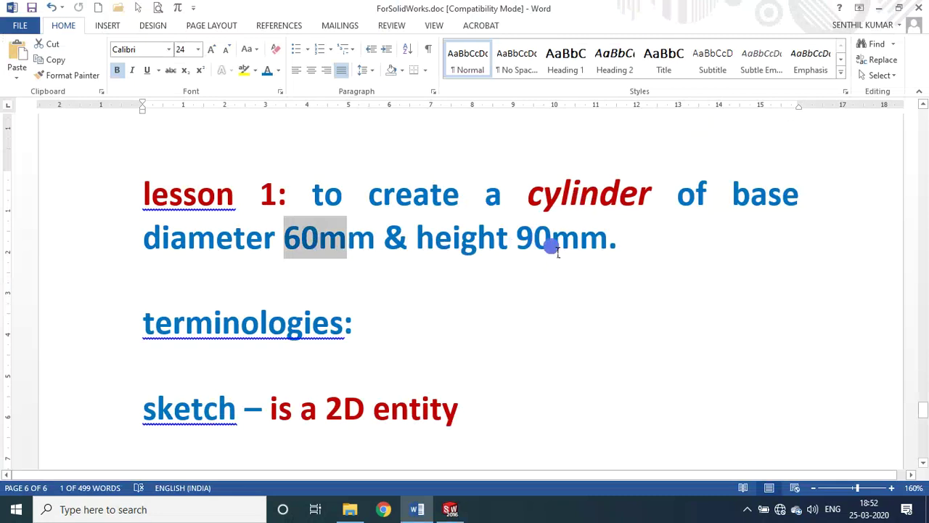
Step: Highlight the sketch and feature definition lines in Word, then return to SOLIDWORKS
scroll(442, 314, down, 2)
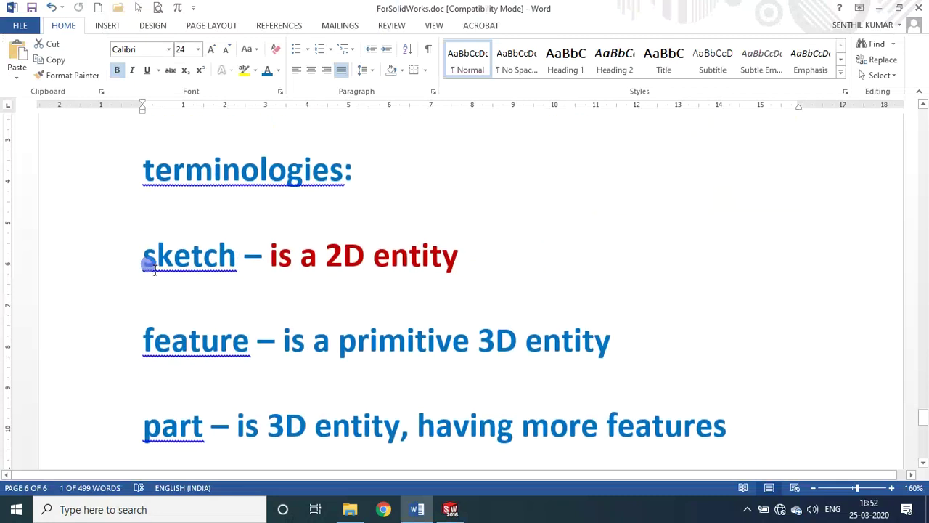
drag(145, 259, 578, 258)
drag(138, 337, 611, 345)
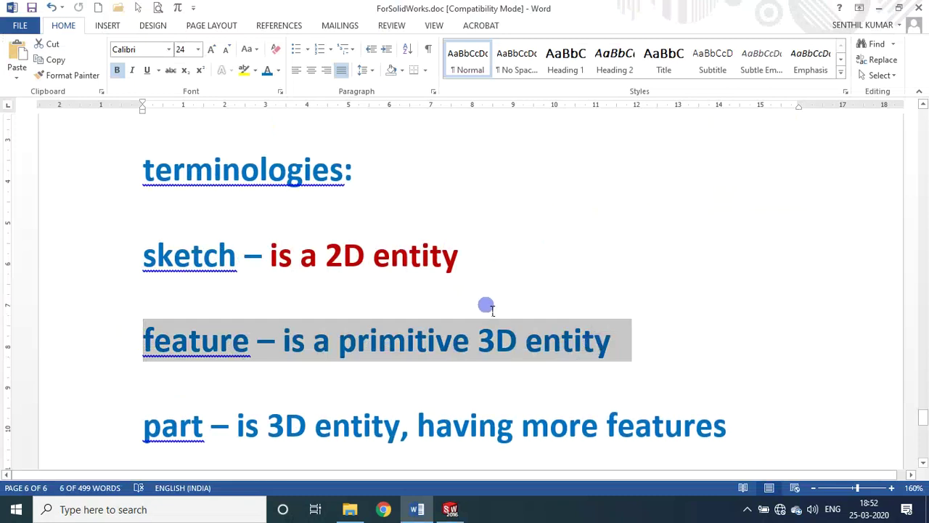
key(alt+Tab)
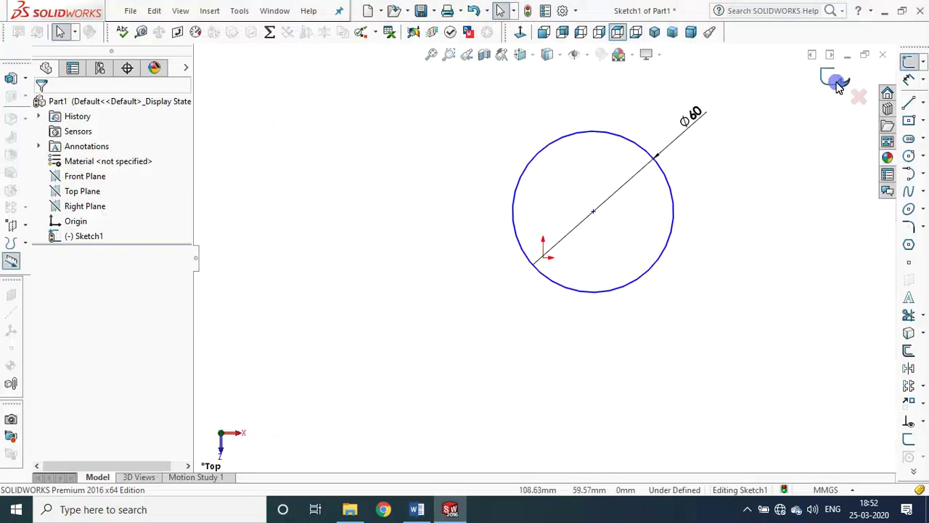
Step: Exit the circle sketch and select Sketch1 in the FeatureManager tree, then return to Word
click(838, 86)
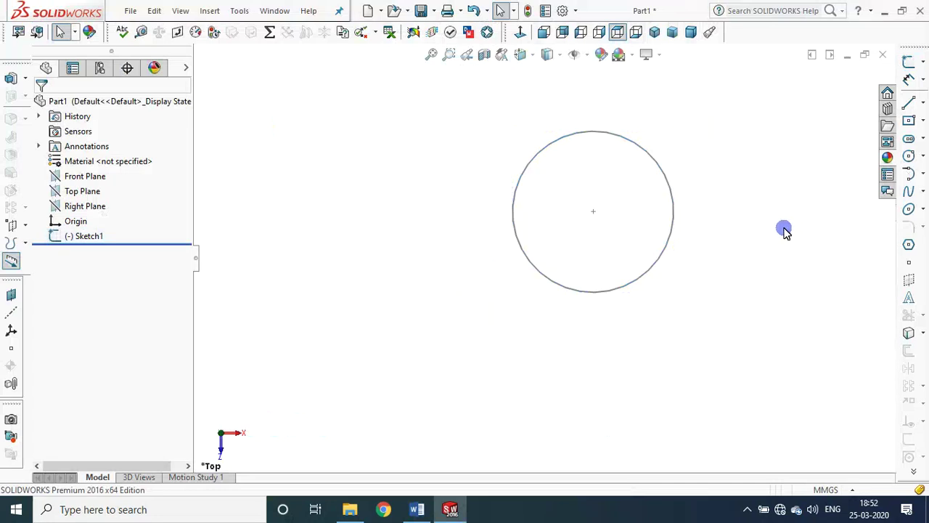
click(76, 236)
click(73, 160)
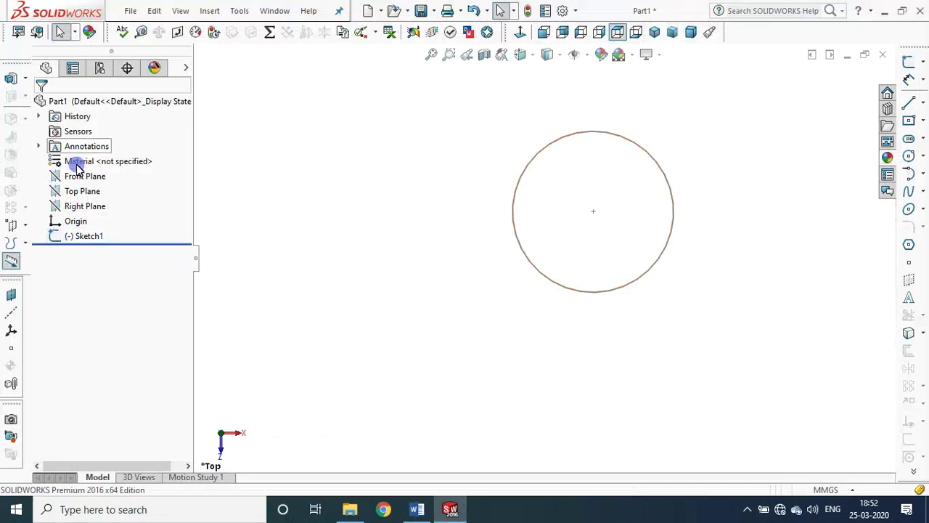
click(64, 240)
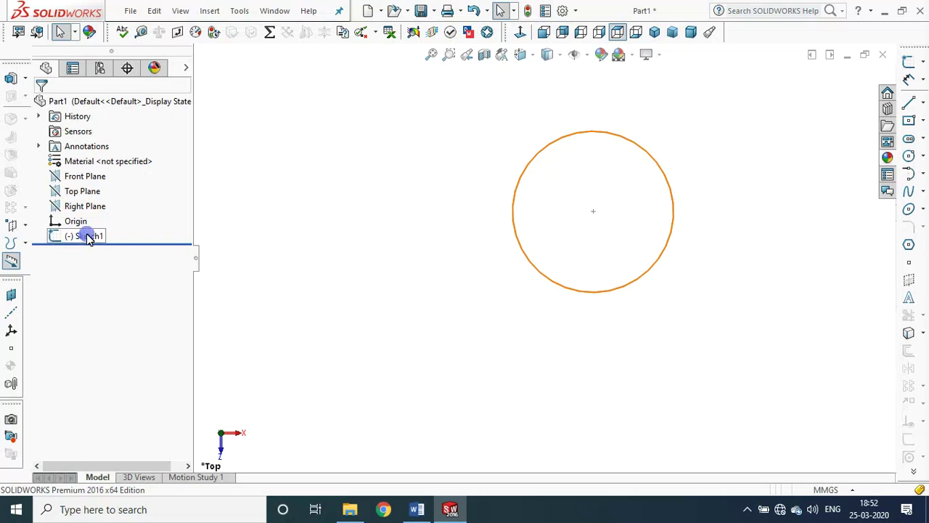
click(86, 236)
click(68, 237)
click(79, 237)
click(68, 238)
click(86, 238)
click(72, 241)
click(328, 247)
key(alt+Tab)
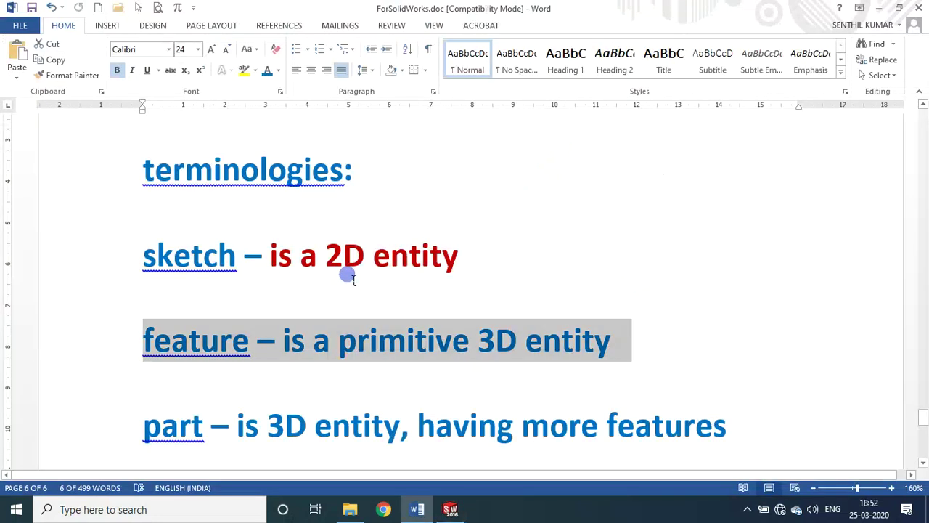
Step: Scroll up to the lesson 1 task of the 60mm by 90mm cylinder, then return to SOLIDWORKS
scroll(244, 373, down, 2)
scroll(243, 293, up, 1)
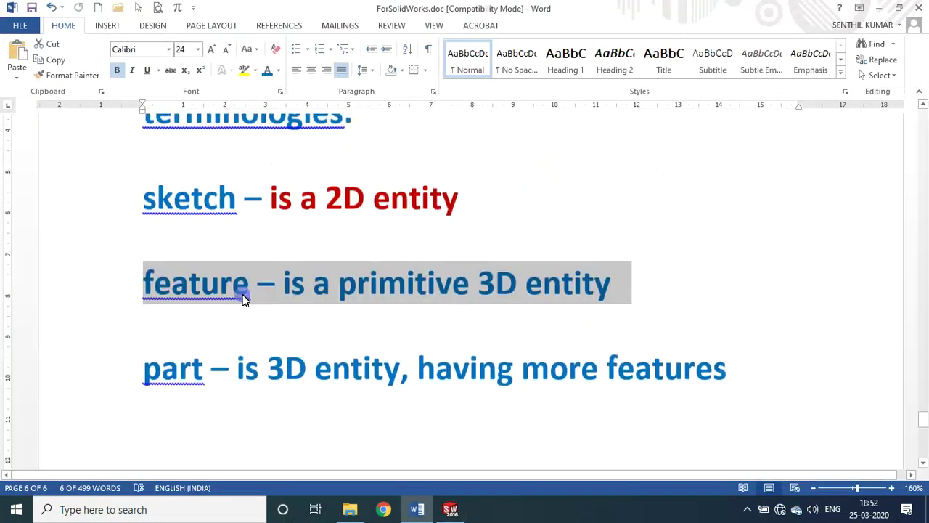
scroll(234, 280, up, 1)
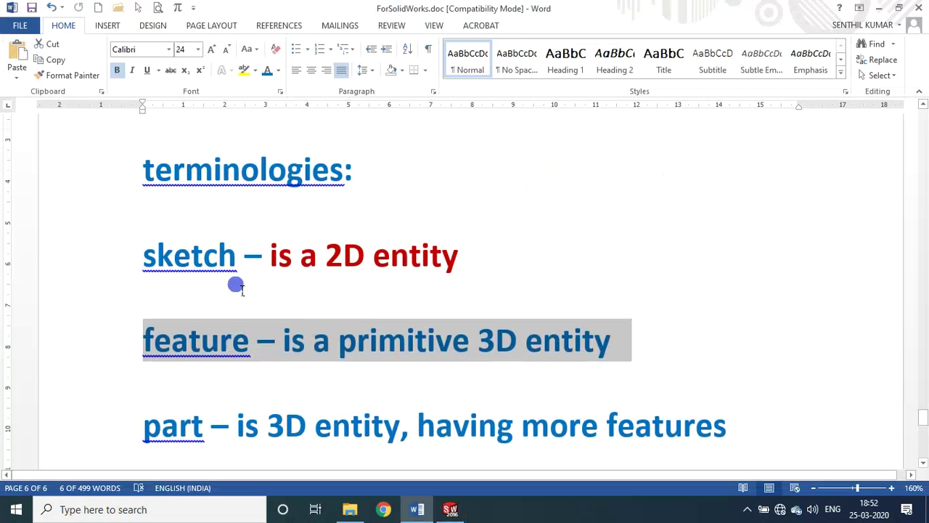
scroll(236, 285, up, 1)
scroll(429, 182, up, 2)
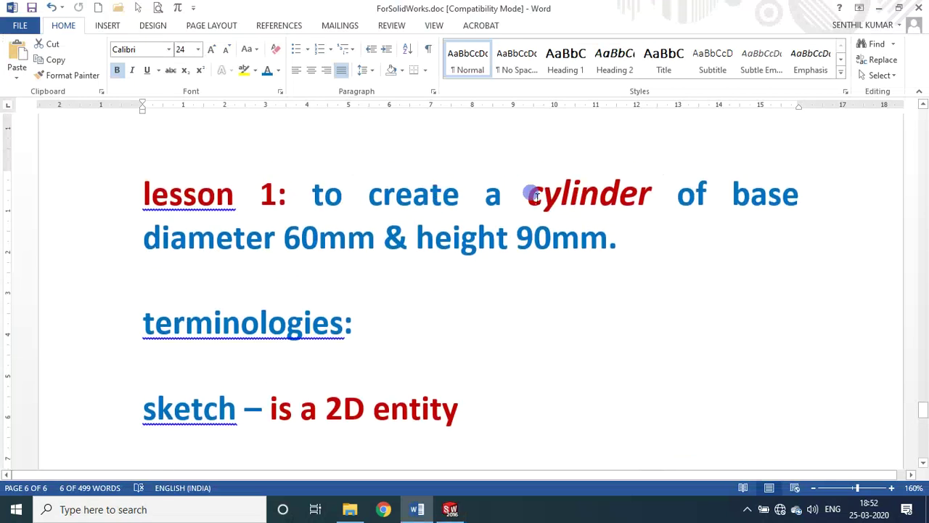
scroll(556, 230, down, 1)
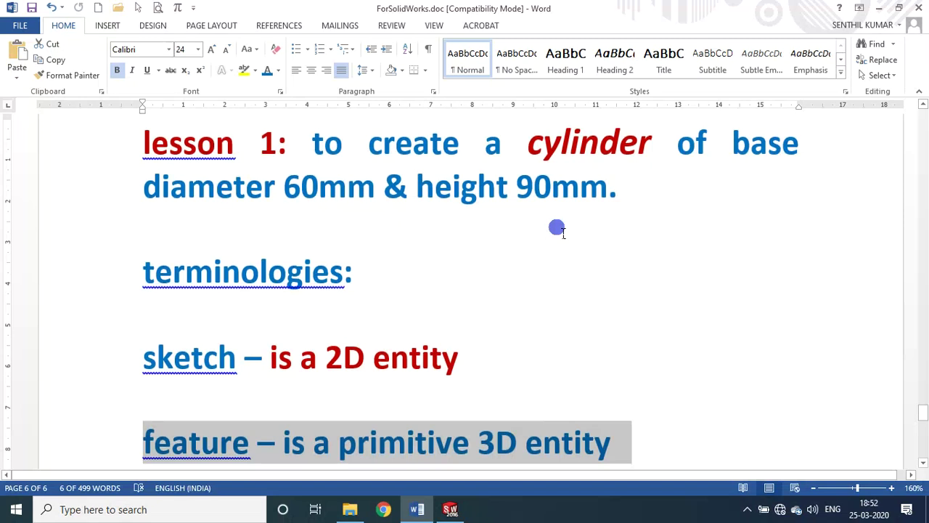
key(alt+Tab)
click(73, 239)
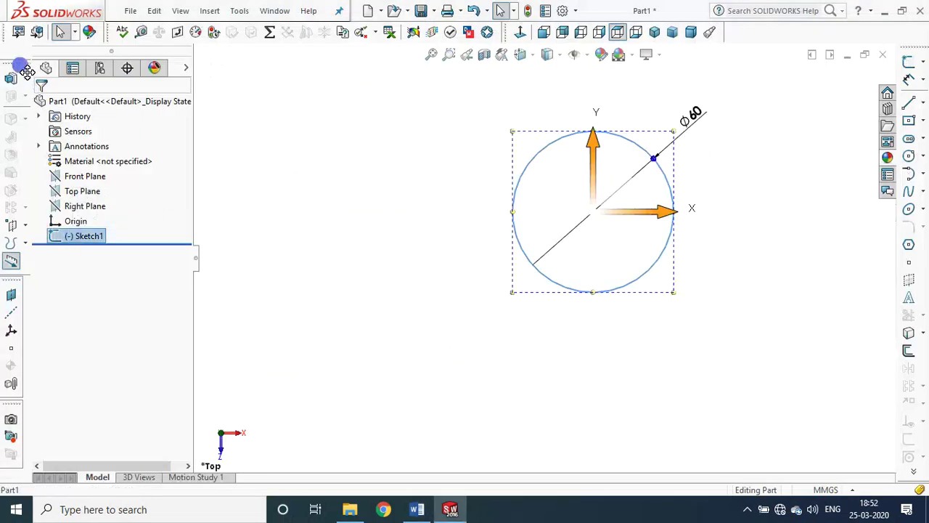
drag(27, 71, 357, 187)
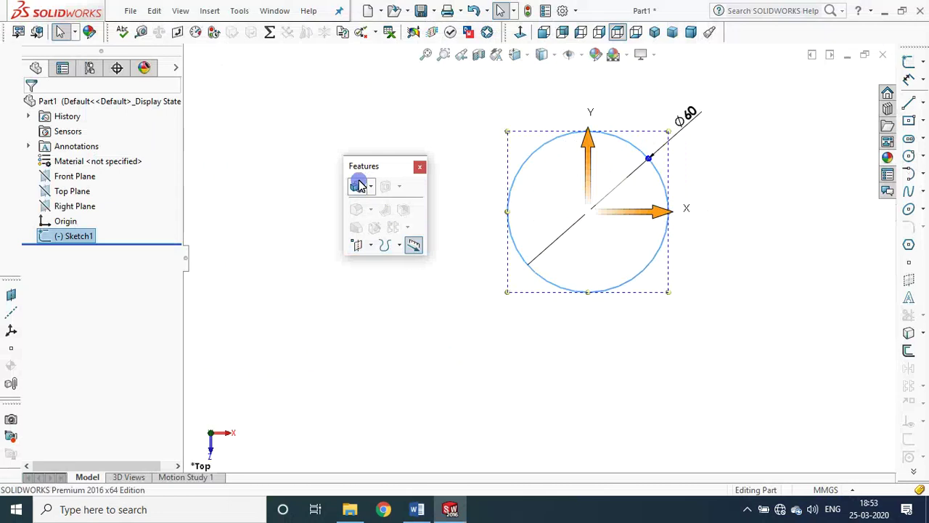
mouse_move(367, 166)
mouse_down()
mouse_move(7, 60)
mouse_move(46, 283)
mouse_move(26, 92)
mouse_up()
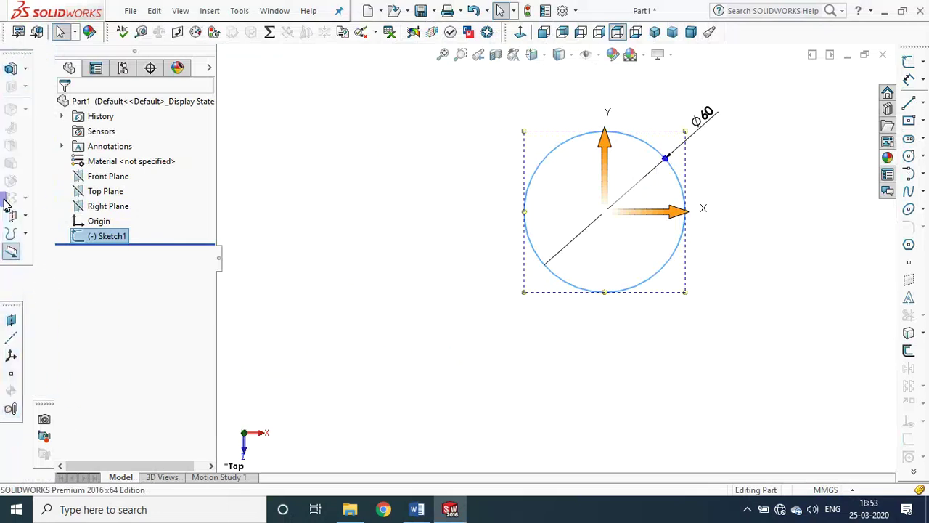
mouse_move(12, 306)
mouse_down()
mouse_move(50, 408)
mouse_move(21, 404)
mouse_up()
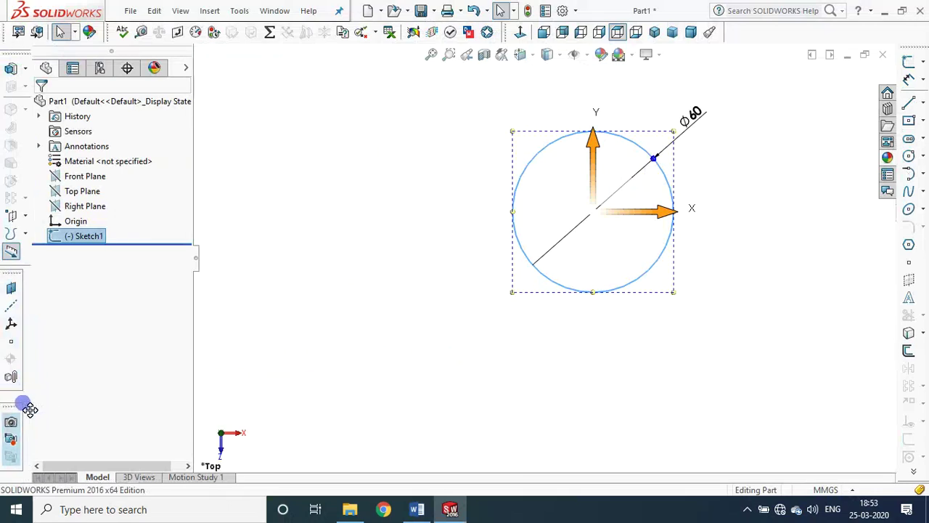
click(310, 187)
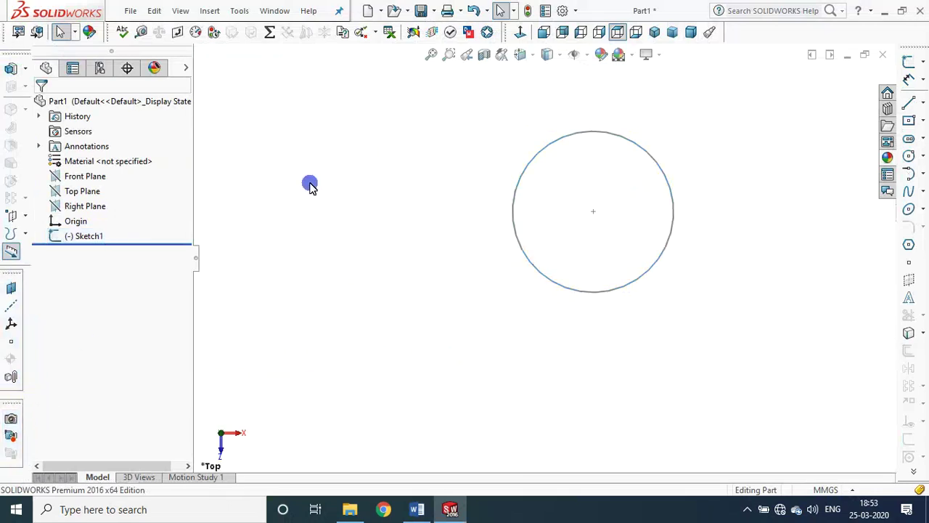
click(85, 236)
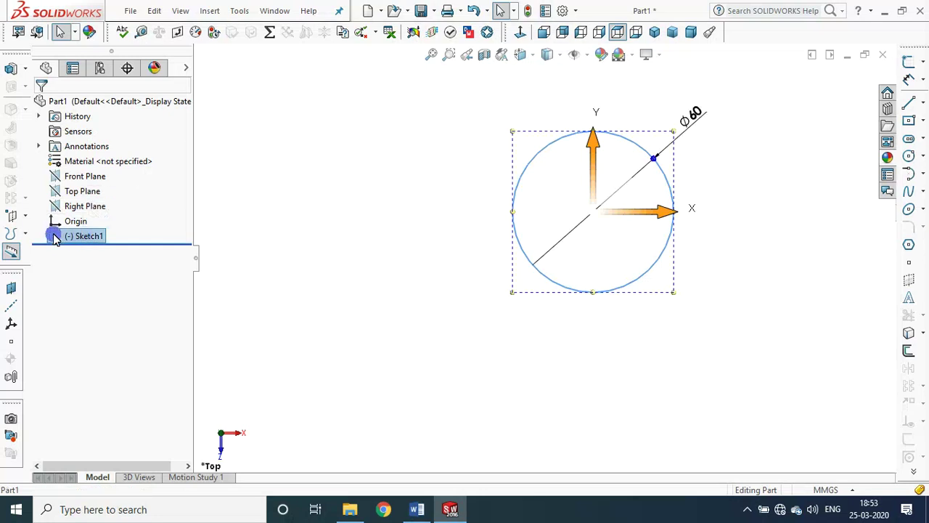
click(28, 69)
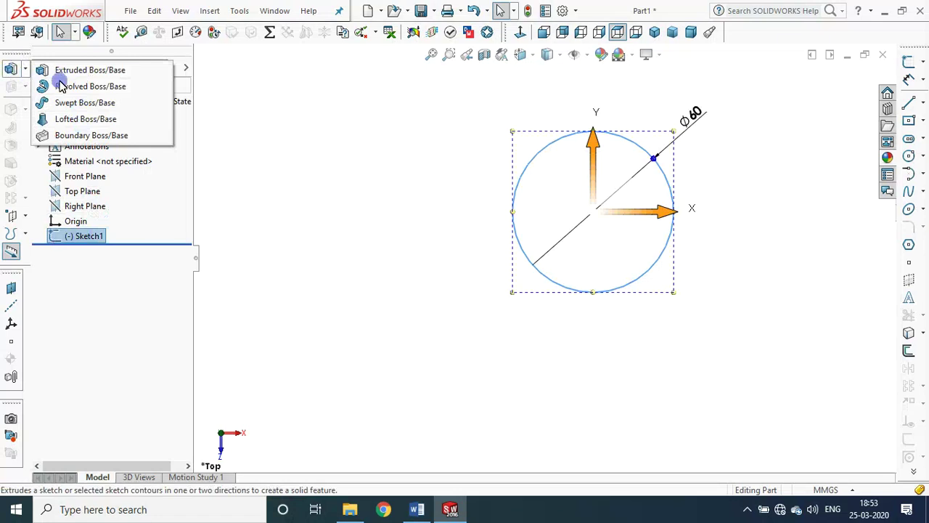
click(302, 113)
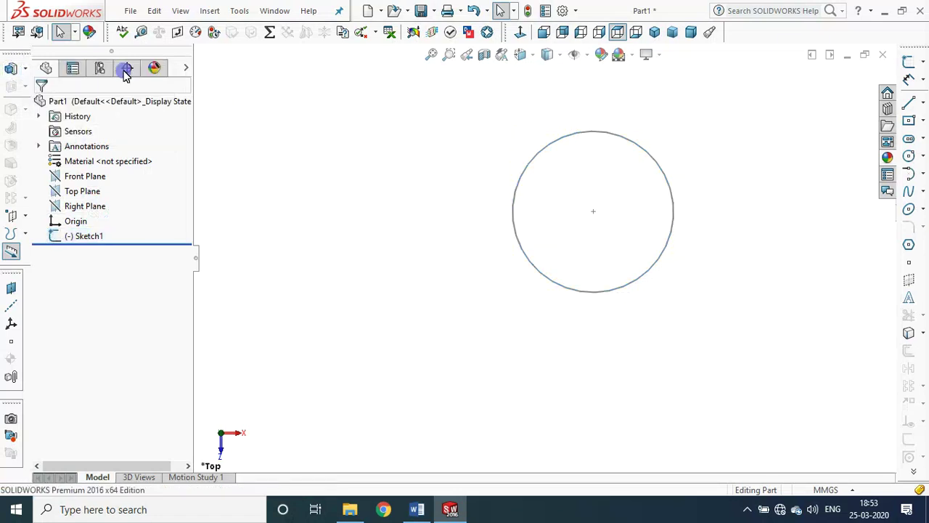
click(12, 69)
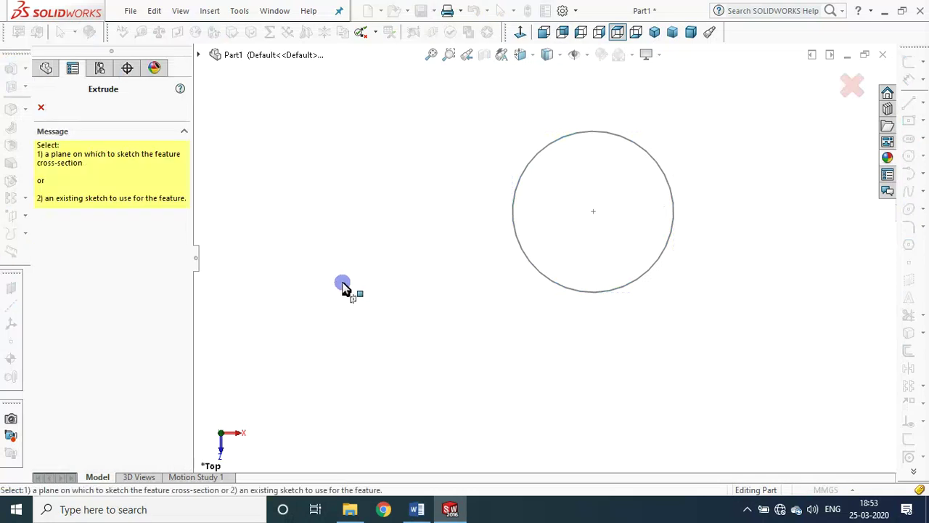
key(Escape)
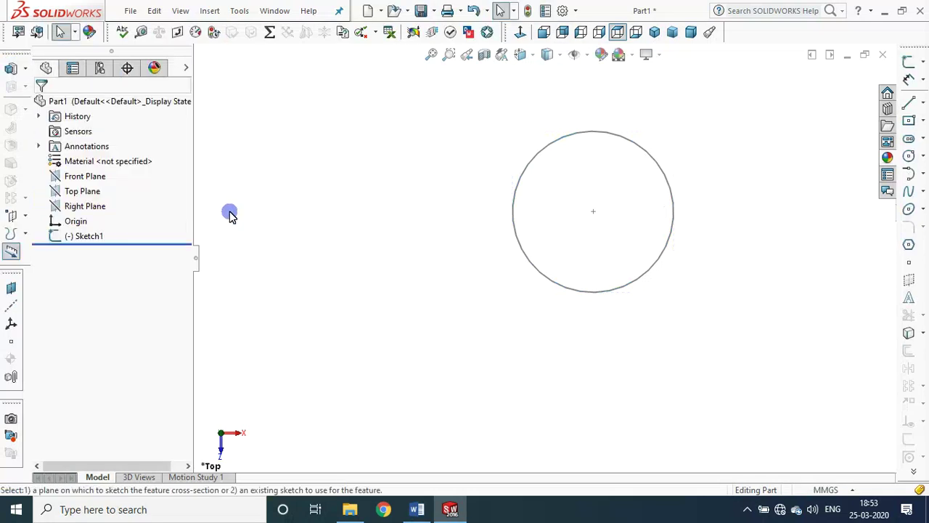
click(86, 237)
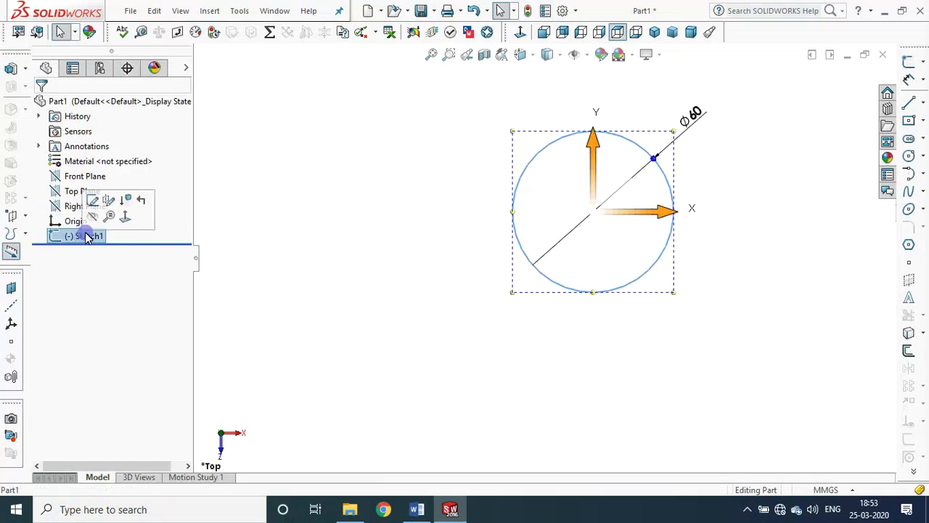
Step: Extrude the Ø60 circle sketch blind to 90 mm, creating Boss-Extrude1
click(10, 70)
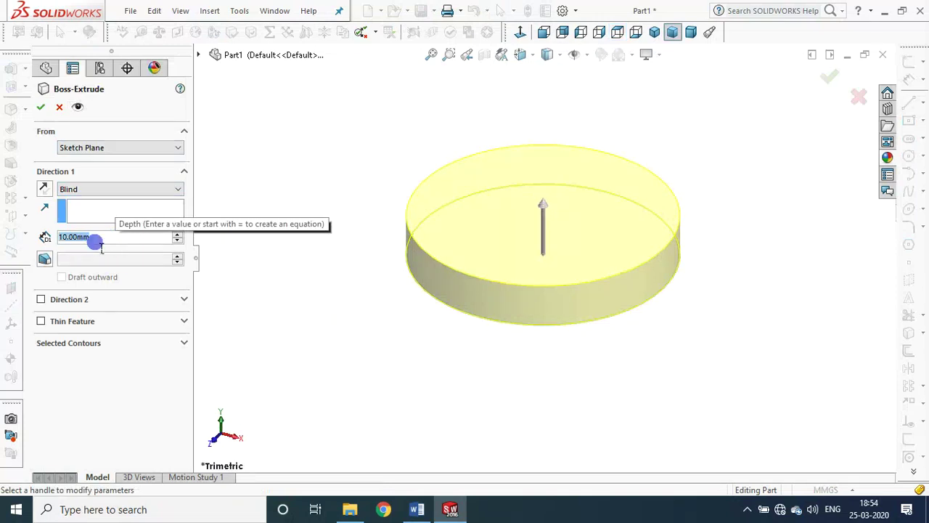
text(90)
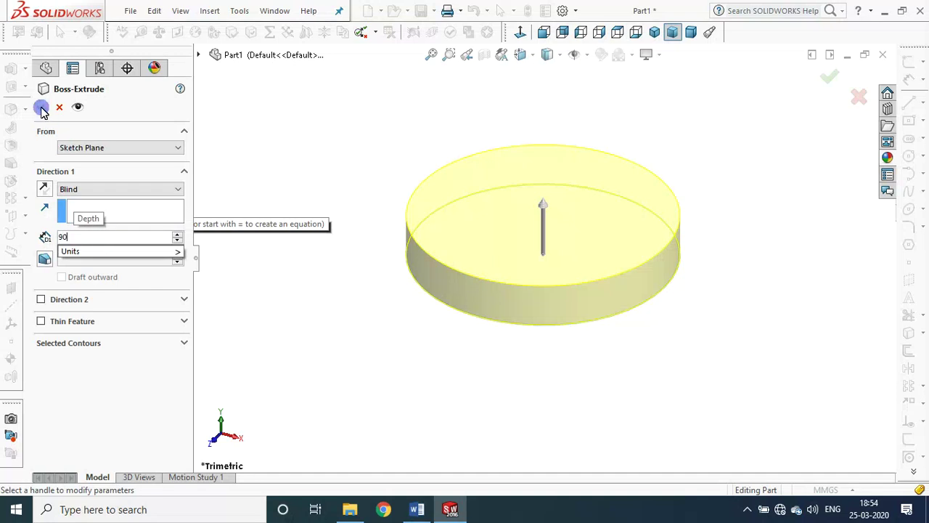
key(Return)
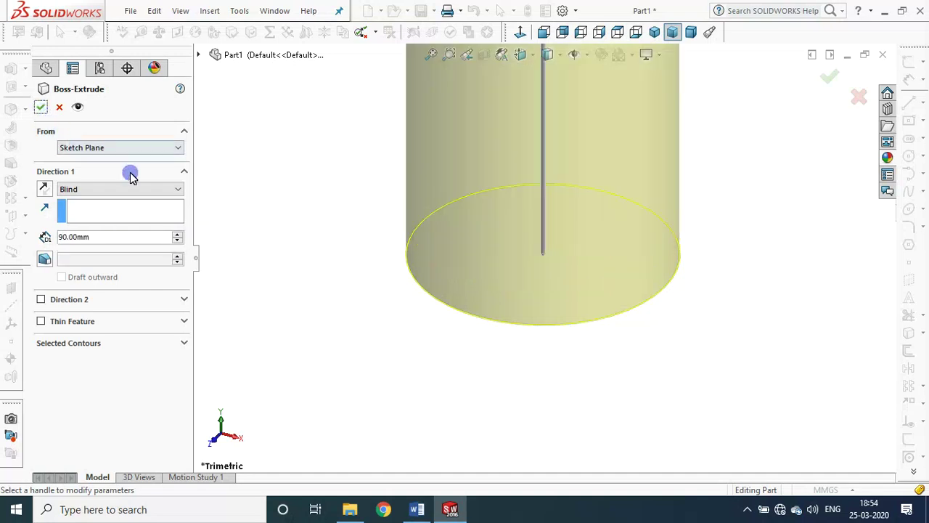
click(40, 107)
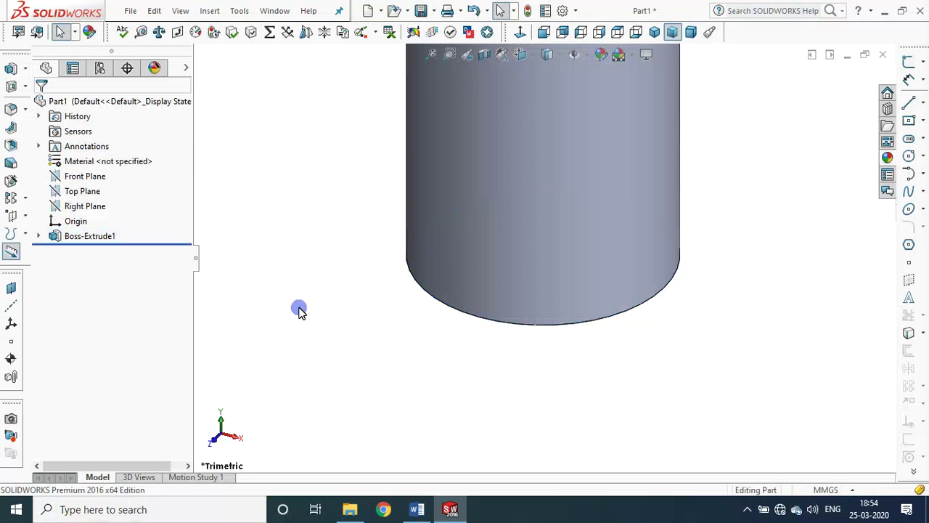
Step: Check the cylinder in Front, Left, Top and Isometric views, then display it Shaded without edges
key(f)
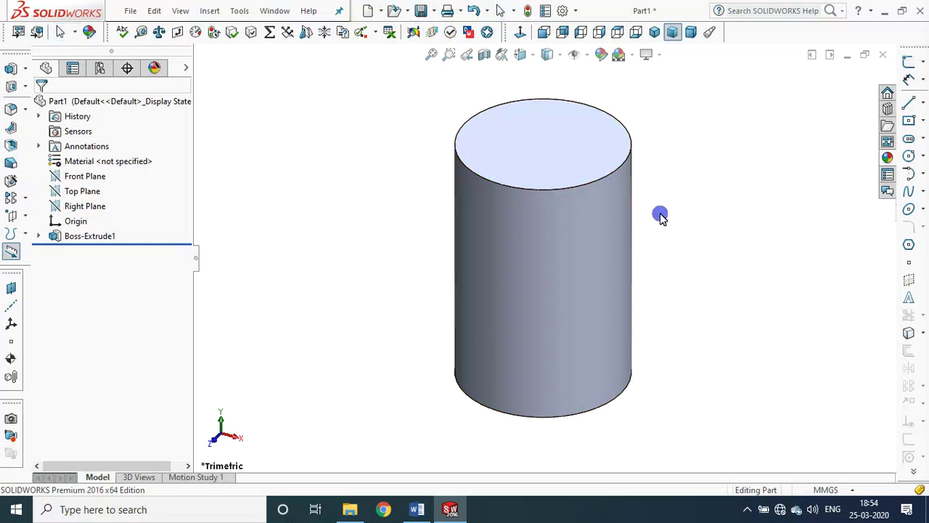
mouse_move(661, 216)
middle_down()
mouse_move(617, 249)
mouse_move(498, 300)
mouse_move(384, 326)
mouse_move(595, 434)
mouse_move(759, 309)
mouse_move(467, 146)
mouse_move(379, 392)
mouse_move(610, 347)
mouse_move(570, 325)
middle_up()
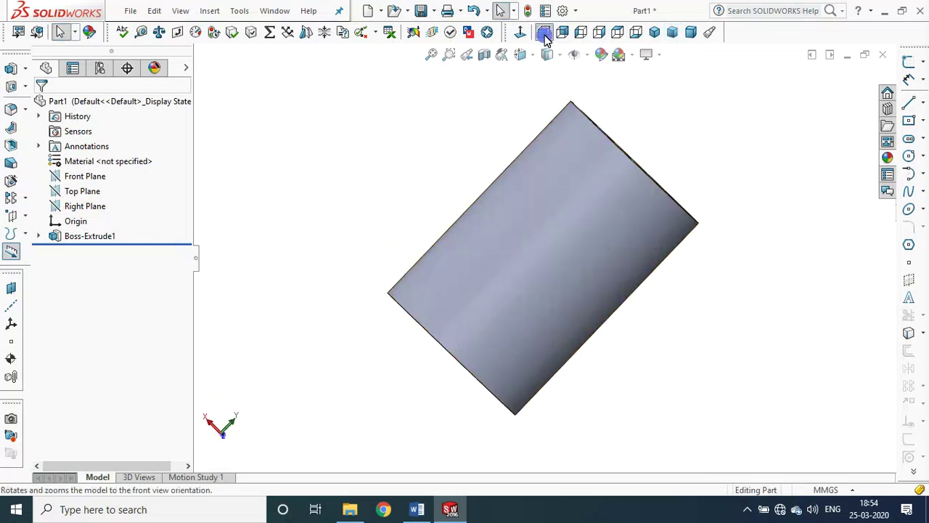
click(545, 34)
click(583, 34)
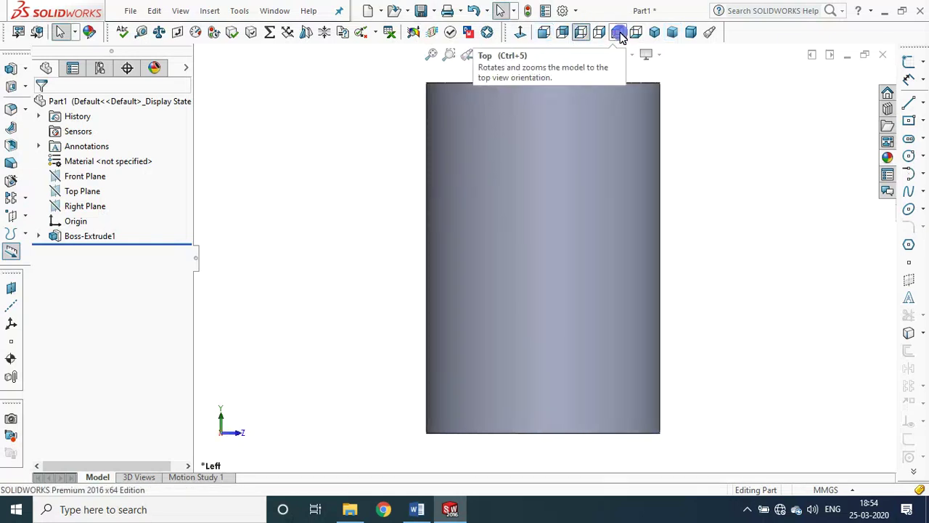
click(619, 34)
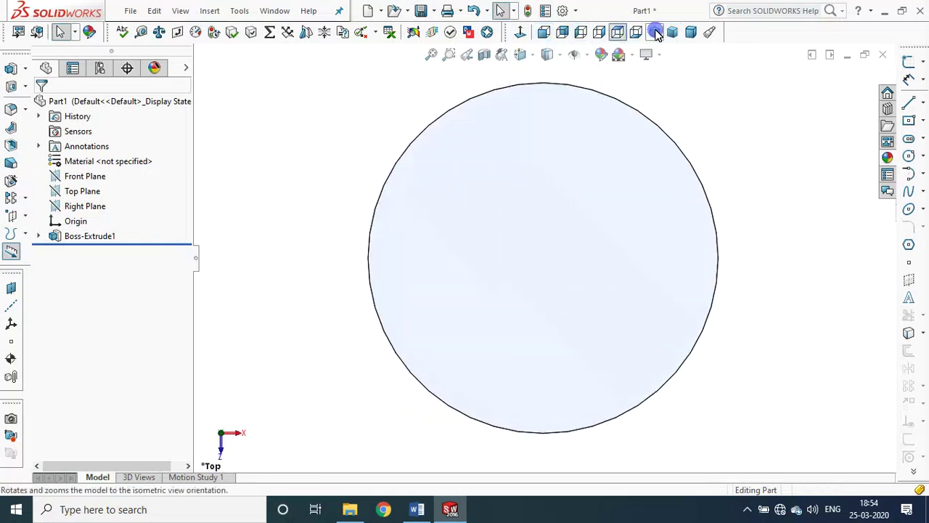
click(655, 33)
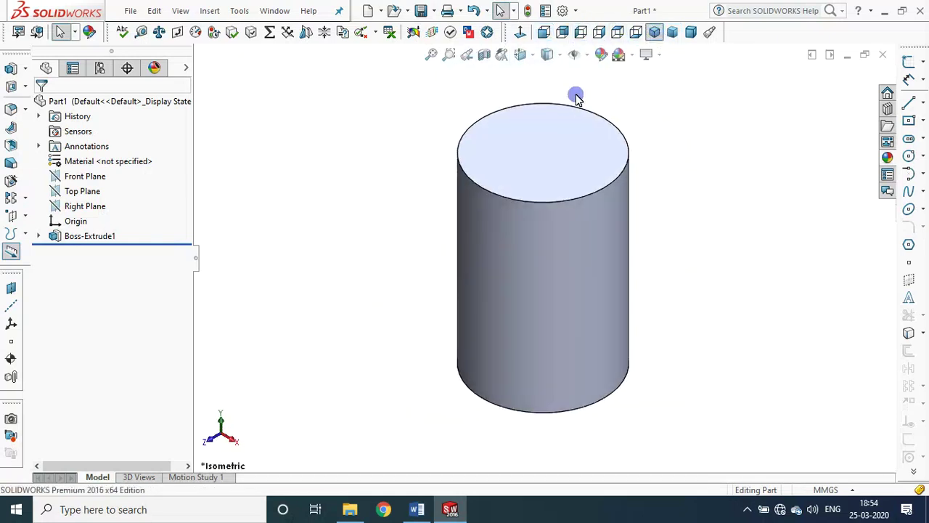
click(550, 54)
click(550, 91)
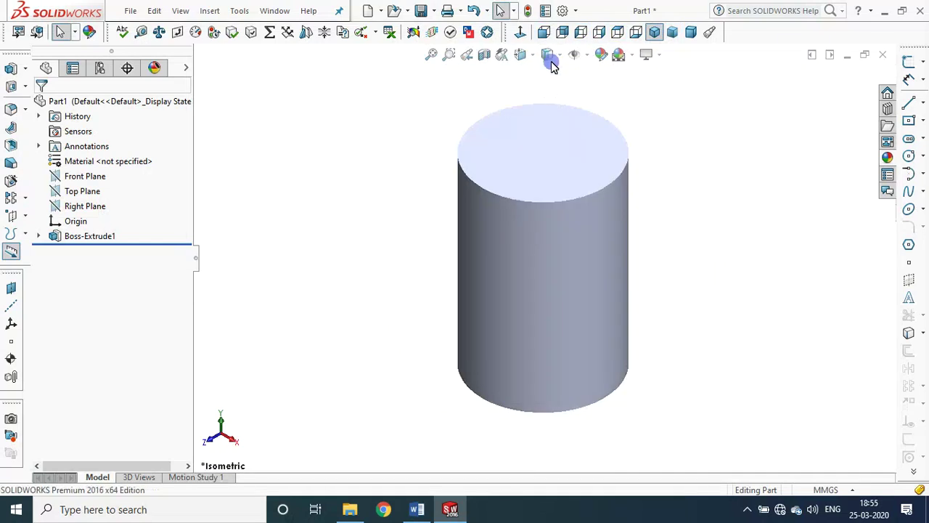
Step: Try Hidden Lines Removed, Hidden Lines Visible and Wireframe, then settle on Shaded With Edges
click(550, 55)
click(550, 109)
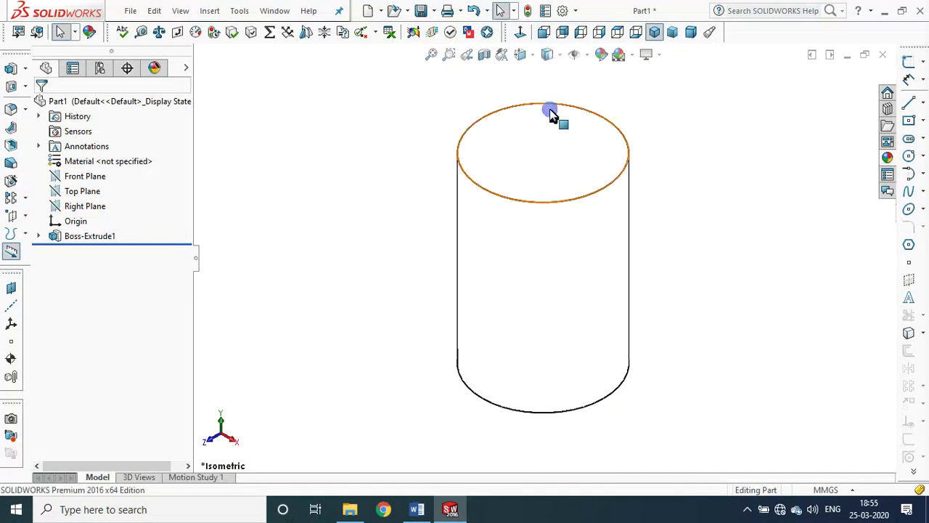
click(547, 55)
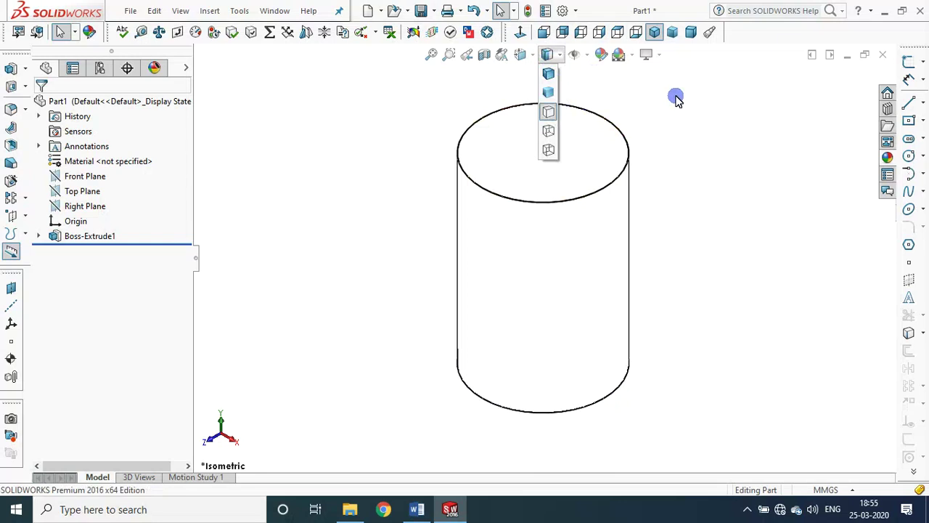
click(545, 132)
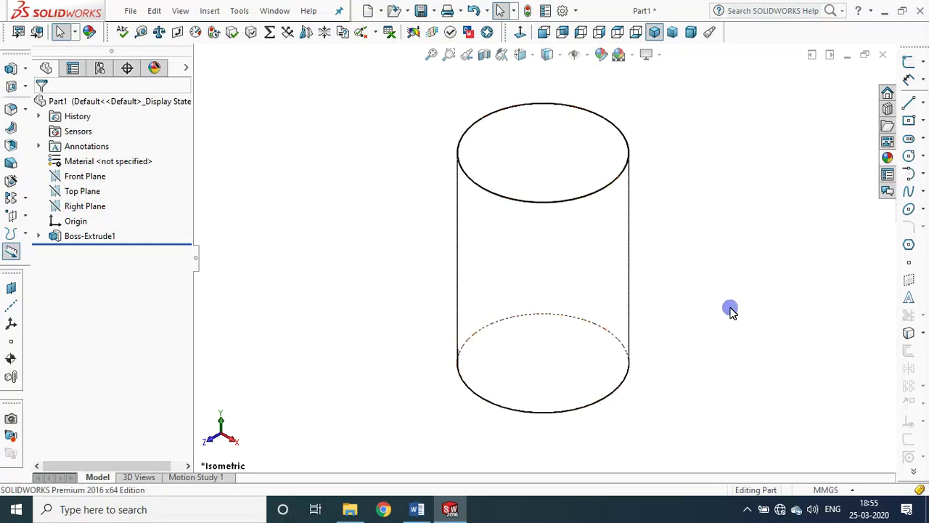
click(556, 56)
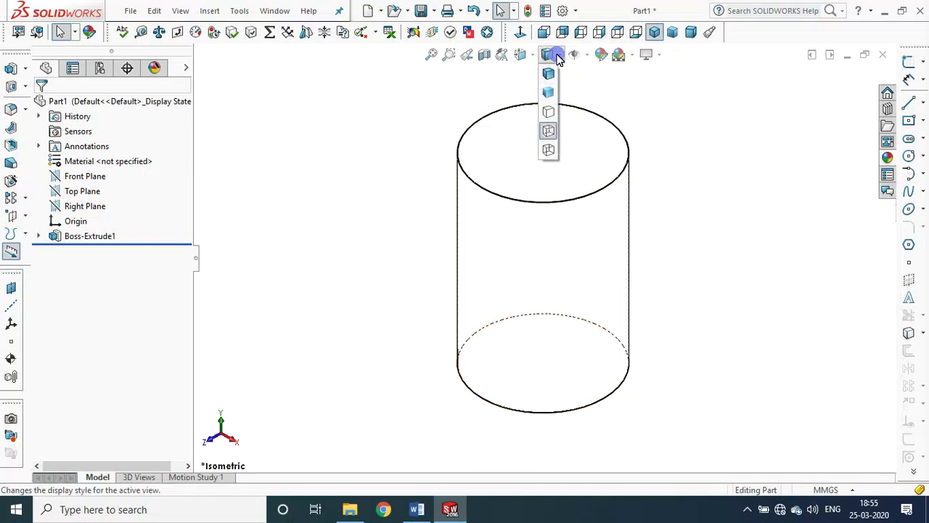
click(549, 148)
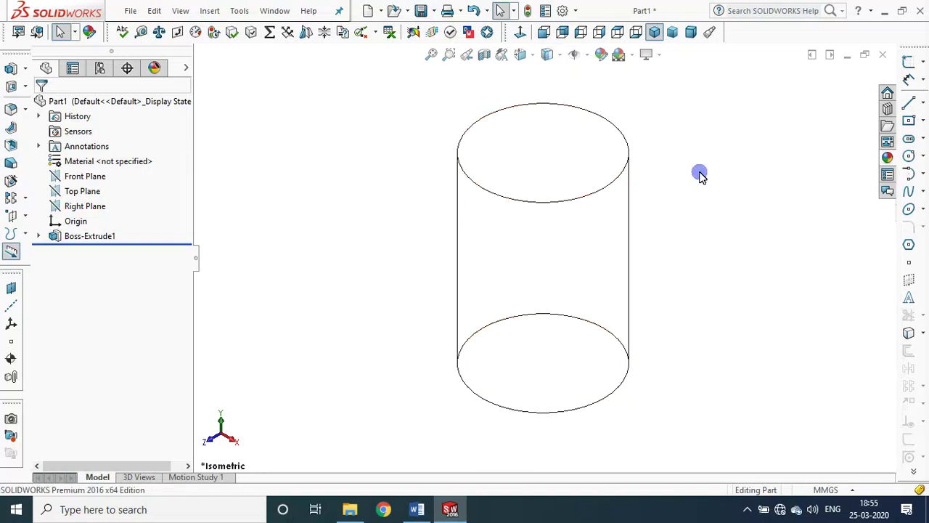
click(551, 56)
click(553, 81)
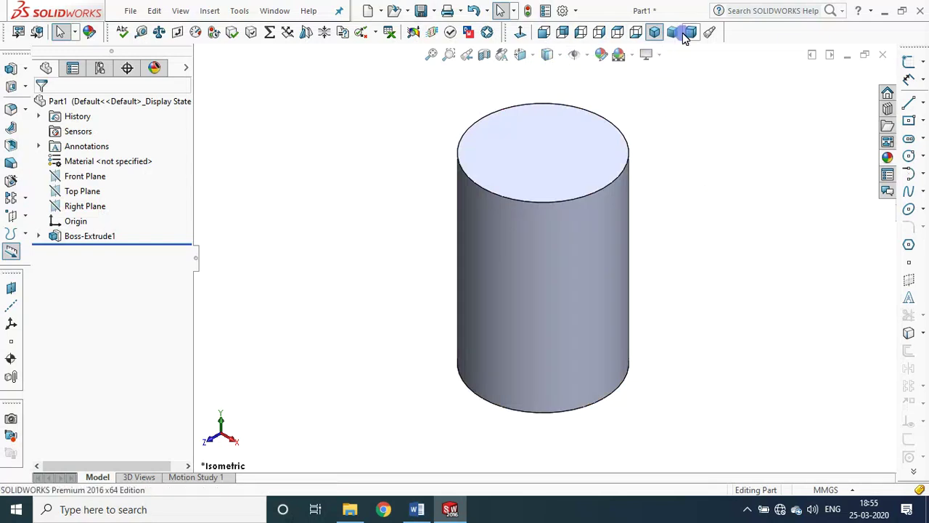
mouse_move(689, 185)
middle_down()
mouse_move(742, 152)
mouse_move(660, 210)
mouse_move(722, 161)
mouse_move(711, 170)
mouse_move(662, 156)
middle_up()
Step: Set the cylinder back to a zoomed-in standard isometric view, then bring up the Word notes
click(544, 32)
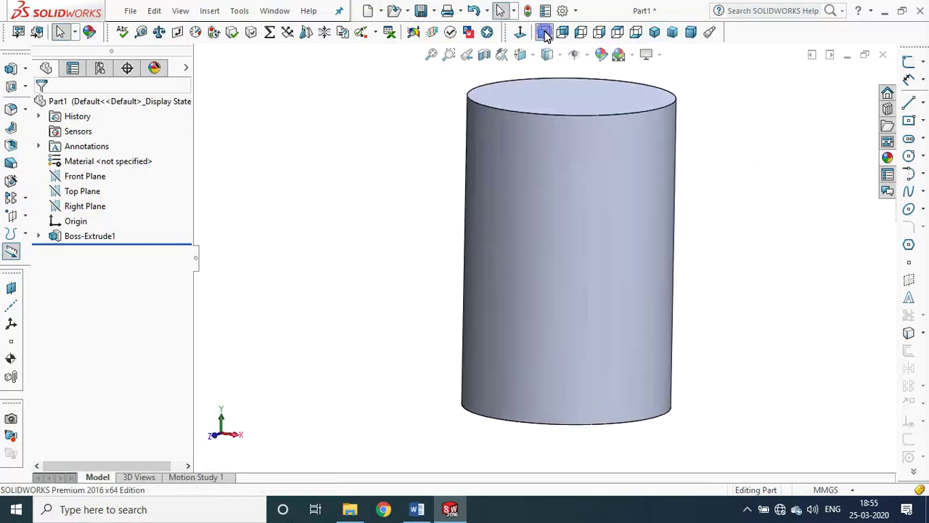
click(658, 33)
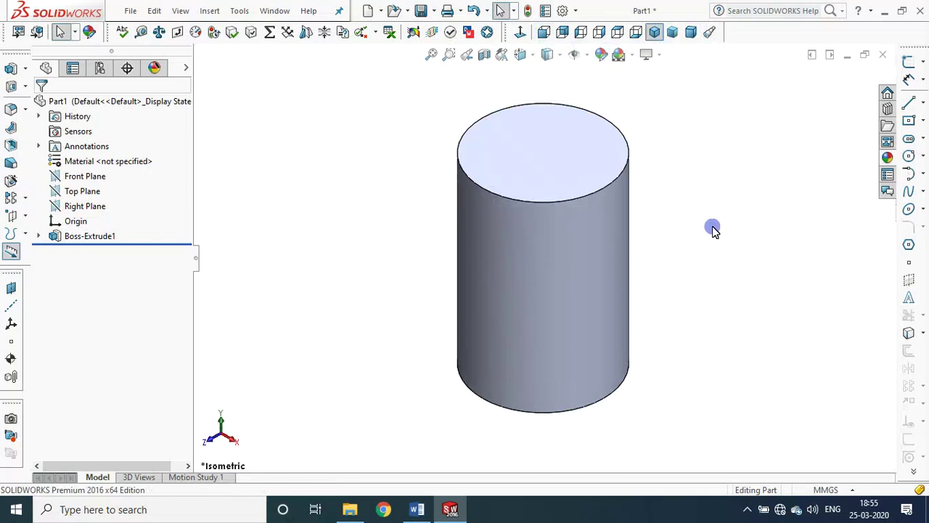
mouse_move(698, 210)
middle_down()
mouse_move(660, 247)
mouse_move(556, 276)
mouse_move(498, 321)
mouse_move(484, 348)
mouse_move(616, 380)
mouse_move(690, 271)
mouse_move(500, 236)
mouse_move(669, 243)
mouse_move(465, 271)
mouse_move(486, 93)
mouse_move(531, 94)
middle_up()
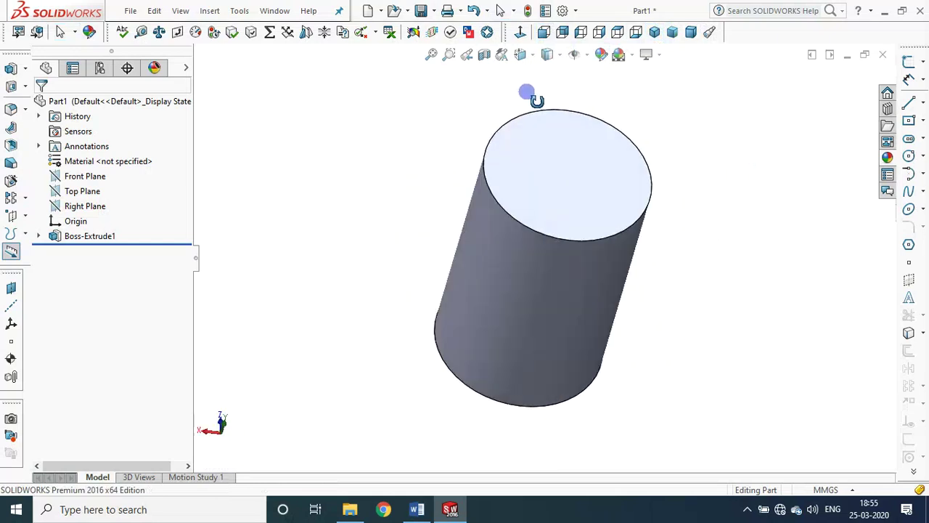
click(654, 32)
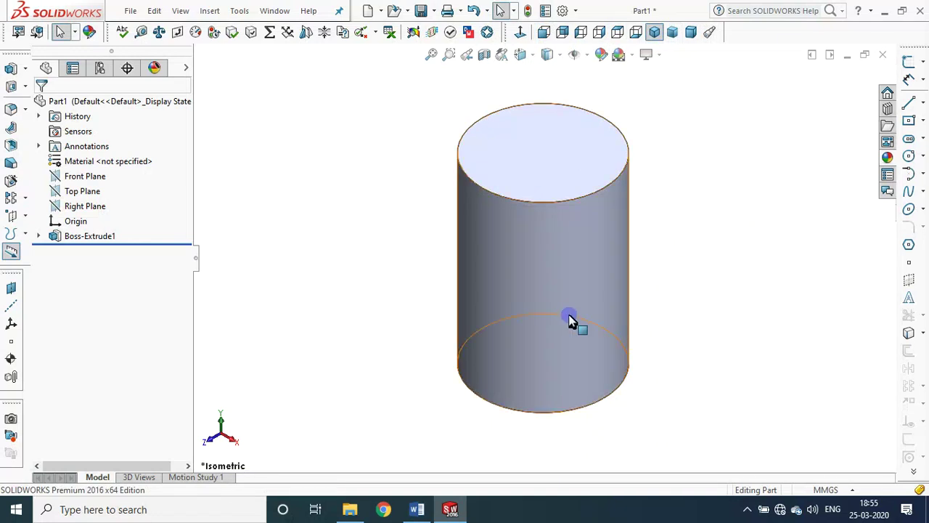
mouse_move(574, 314)
shift+middle_down()
mouse_move(579, 183)
mouse_move(539, 349)
mouse_move(591, 164)
mouse_move(559, 313)
mouse_move(595, 110)
shift+middle_up()
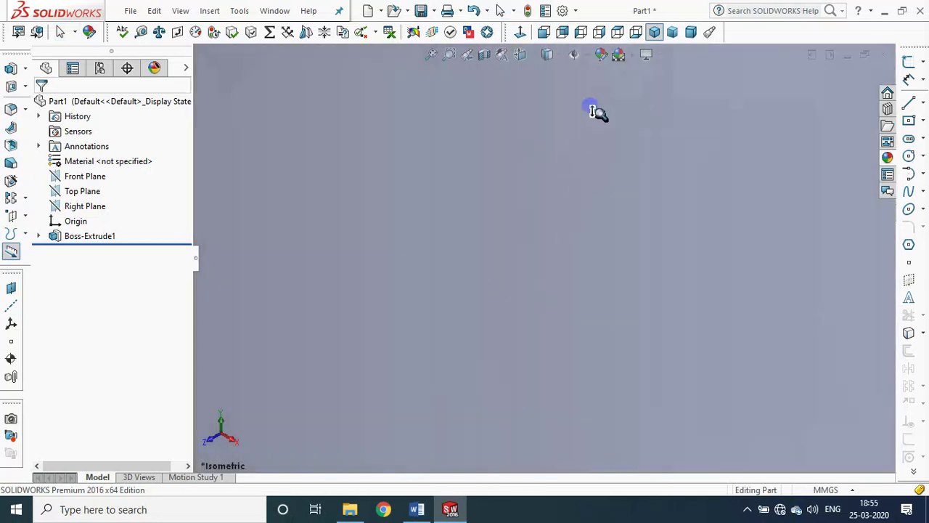
key(Escape)
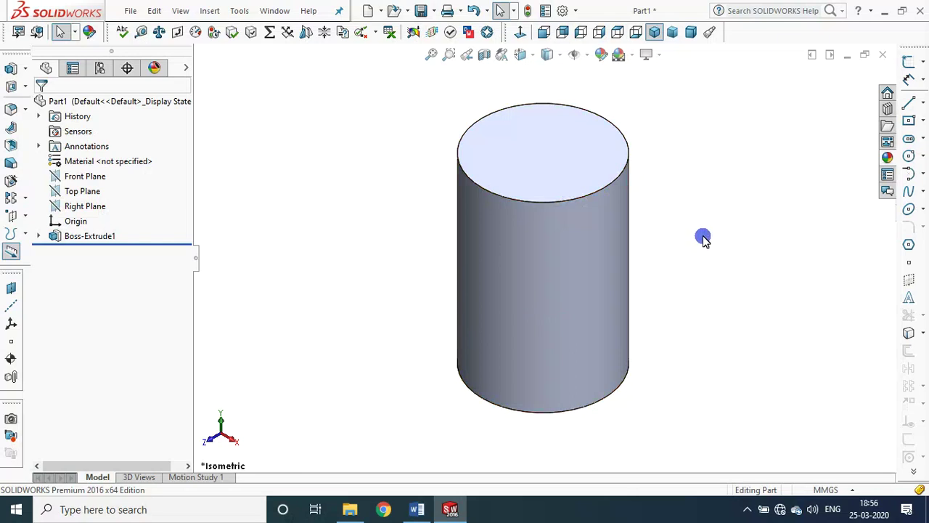
click(417, 510)
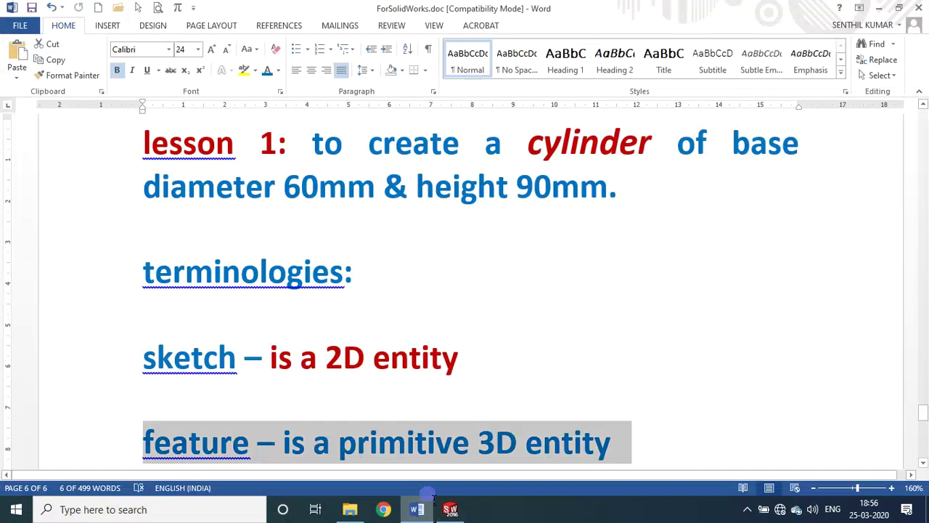
Step: Add the line 'first exercise is over now', insert a page break, and begin page 7
scroll(500, 381, down, 3)
click(447, 358)
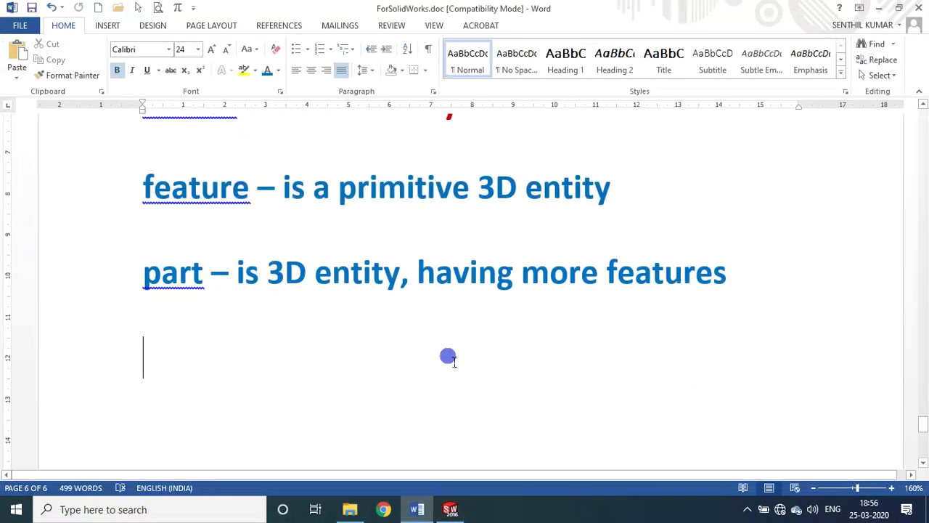
text(fist)
key(BackSpace)
key(BackSpace)
key(BackSpace)
text(irst )
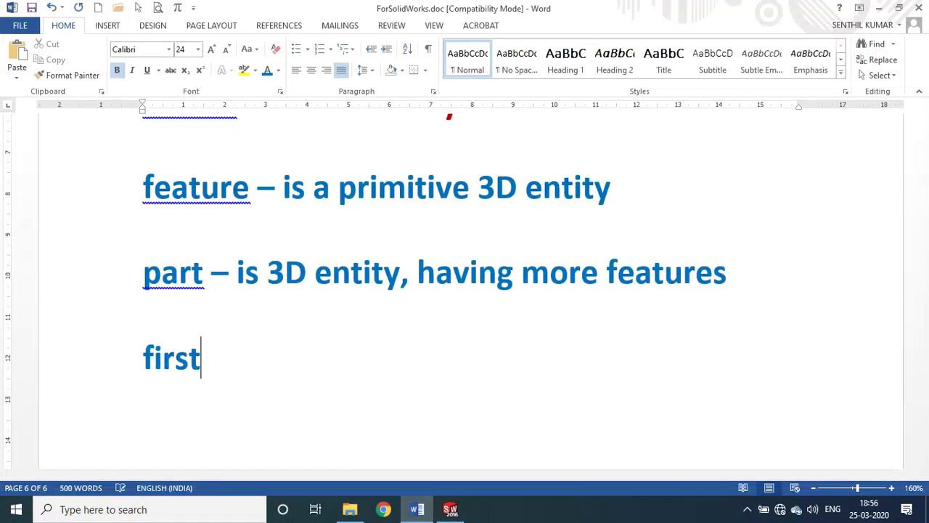
text(exerci)
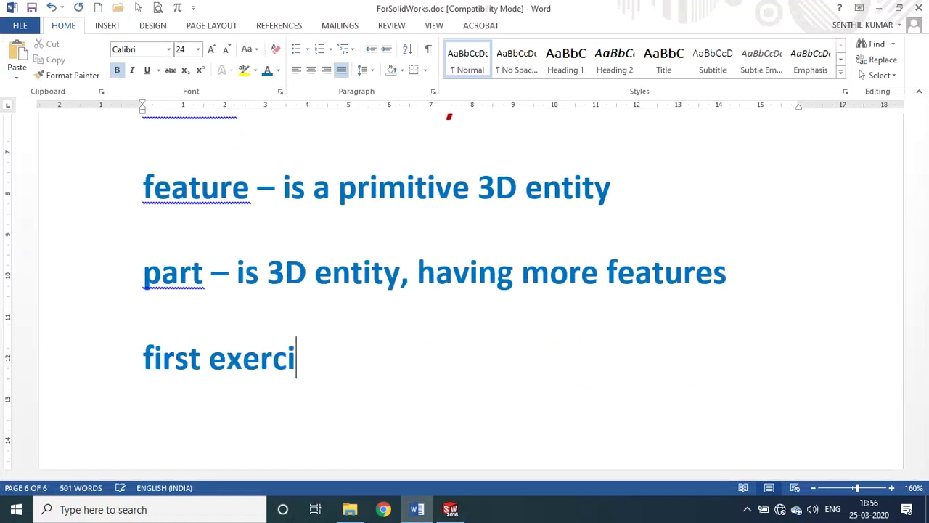
text(se is ov)
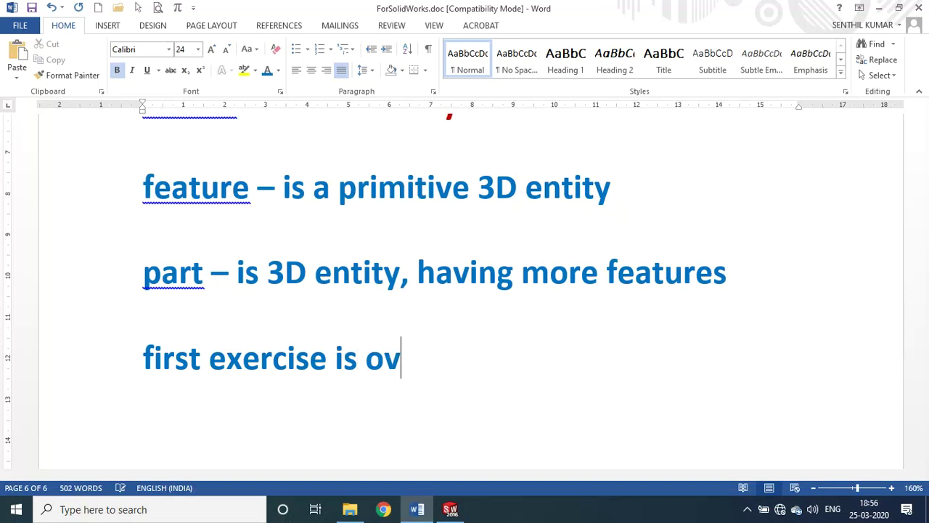
text(er now)
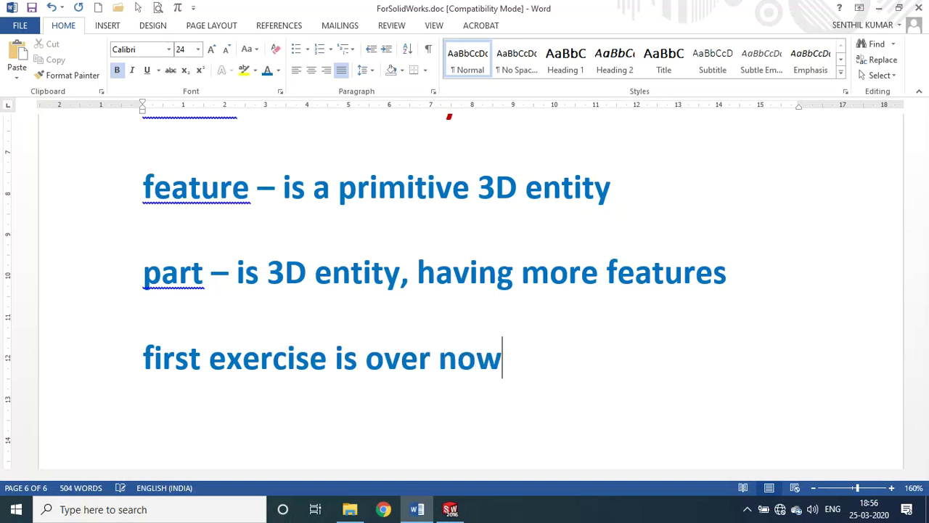
key(Return)
key(ctrl+Return)
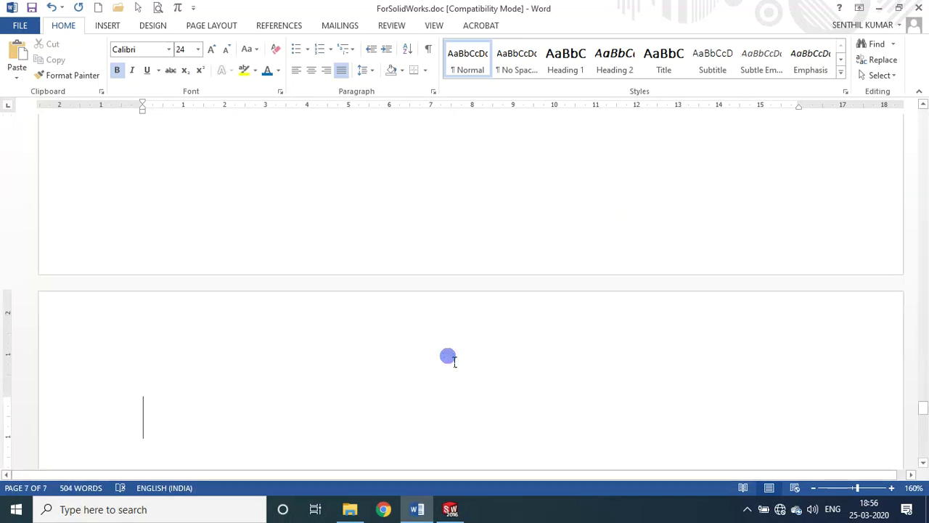
key(BackSpace)
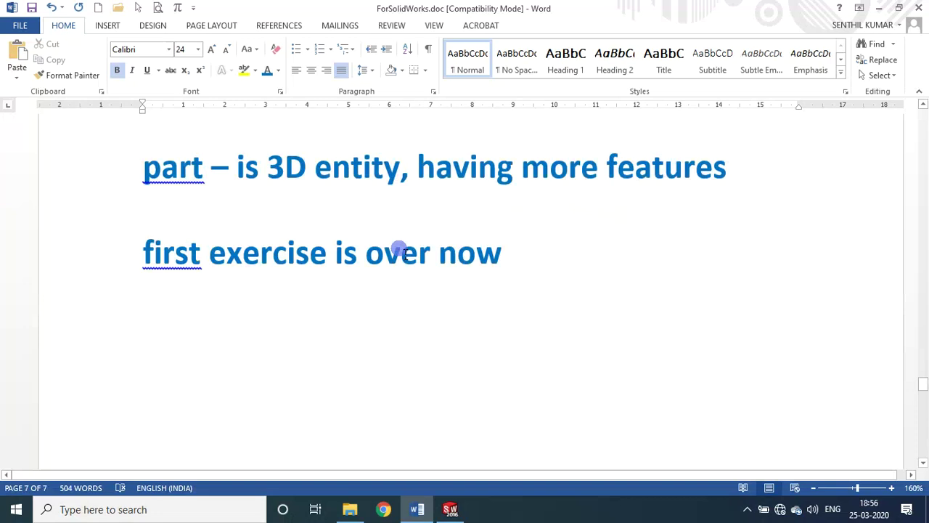
key(ctrl+Return)
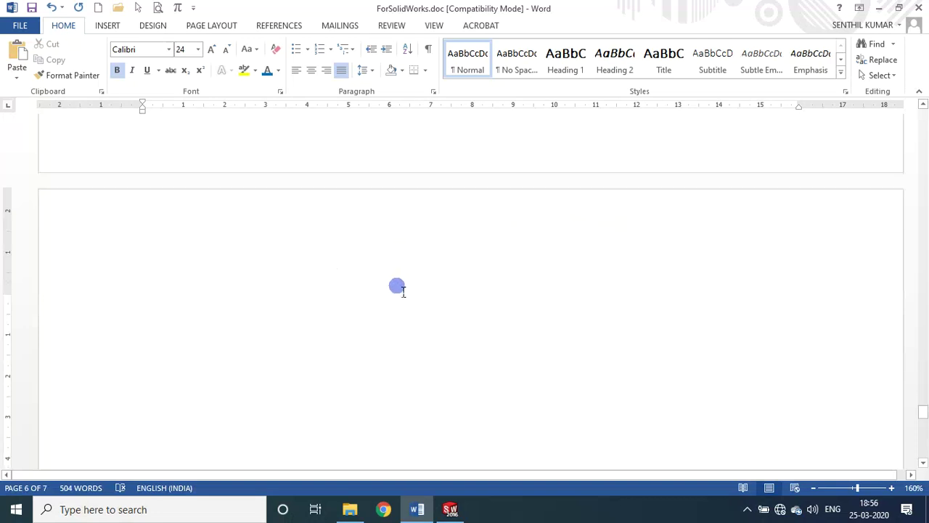
text(Let up)
Step: Finish the page 7 heading 'Let us go in depth'
key(BackSpace)
text(s )
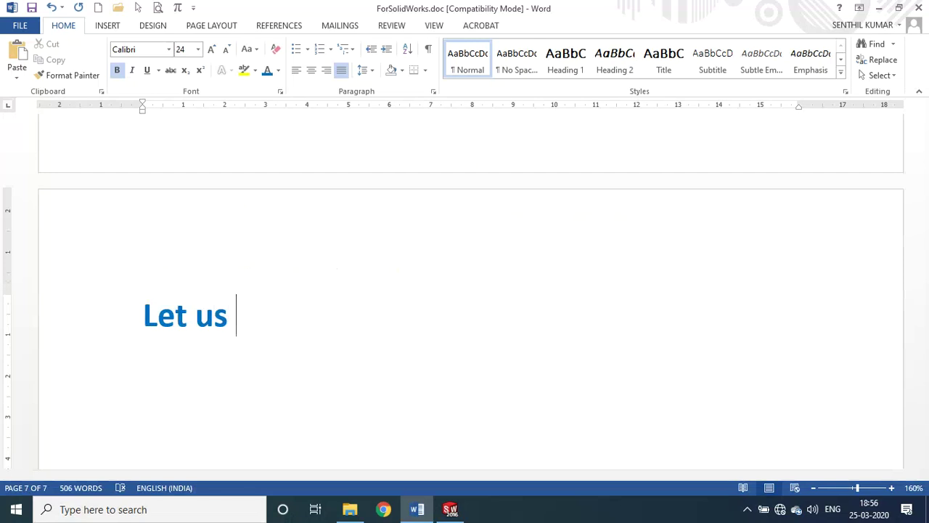
text(go i)
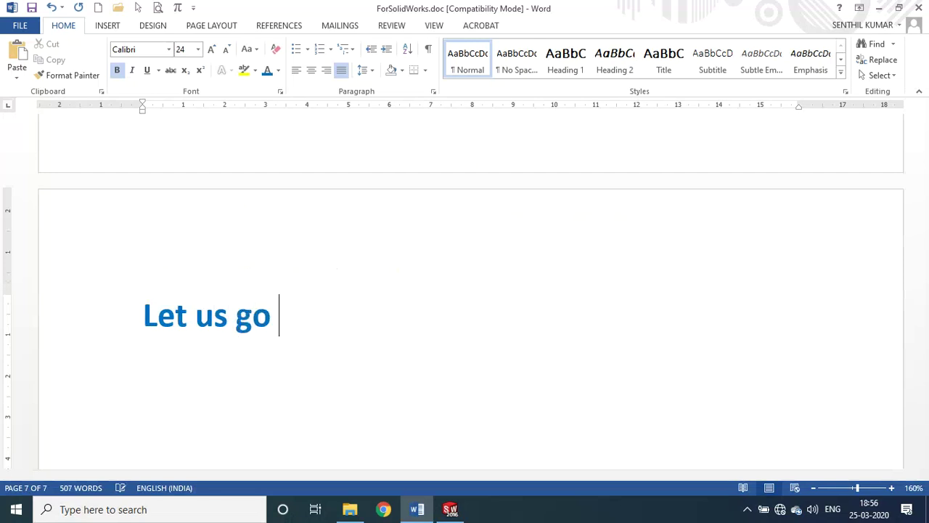
text(n d)
key(BackSpace)
text(depth)
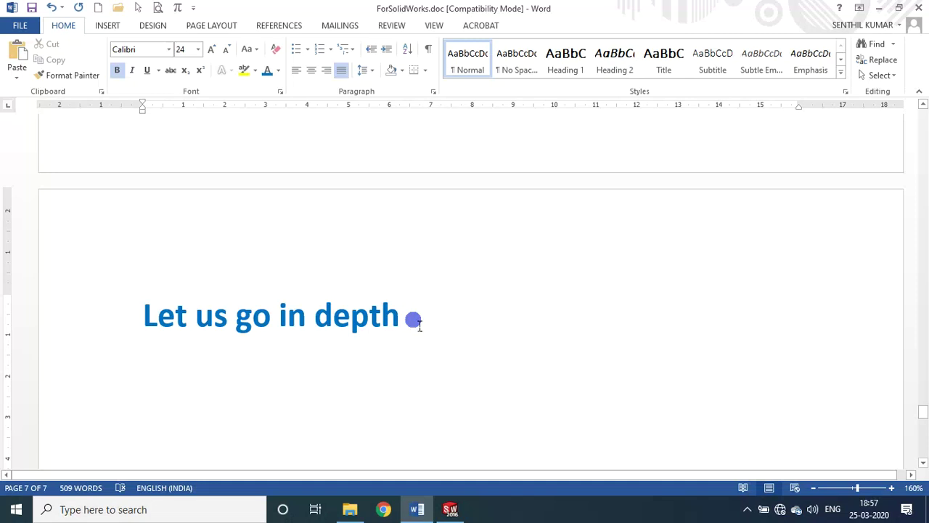
Step: Type 'defining / constraining a sketch' below the heading, then return to SOLIDWORKS
key(alt+Tab)
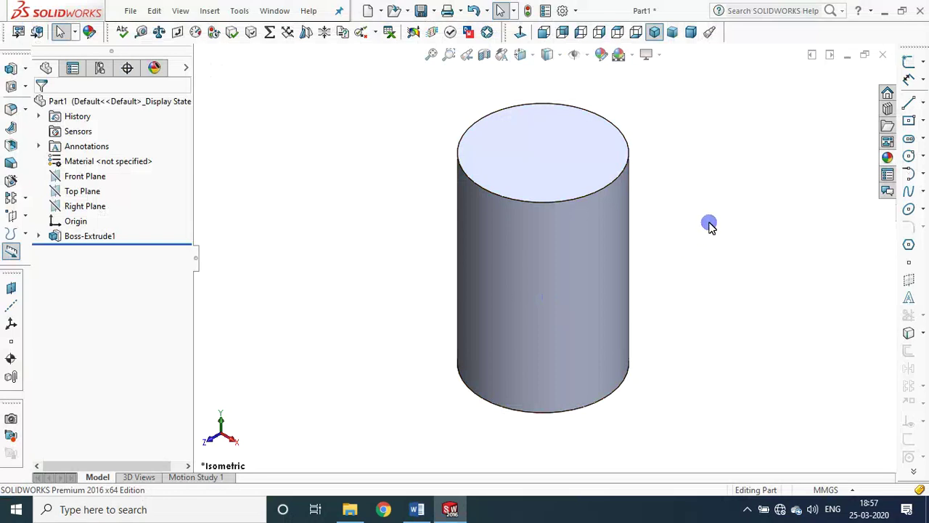
key(alt+Tab)
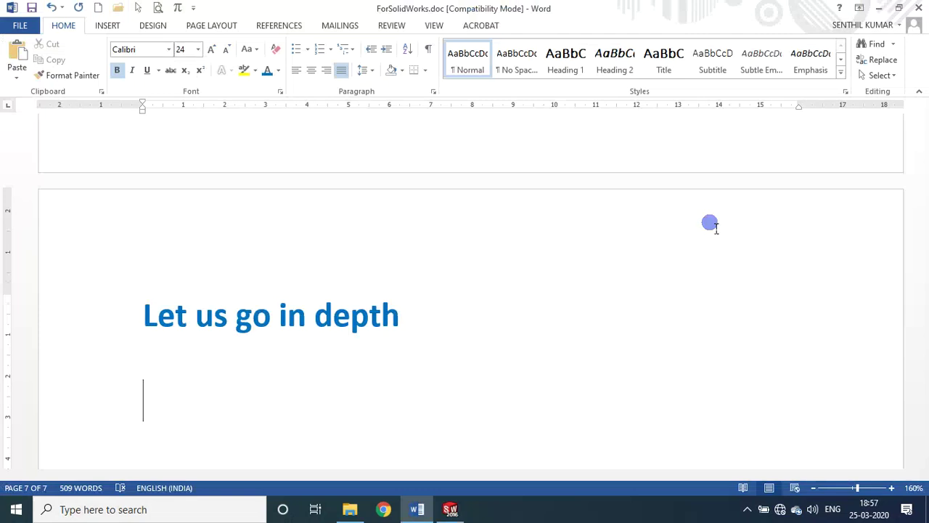
text(defini)
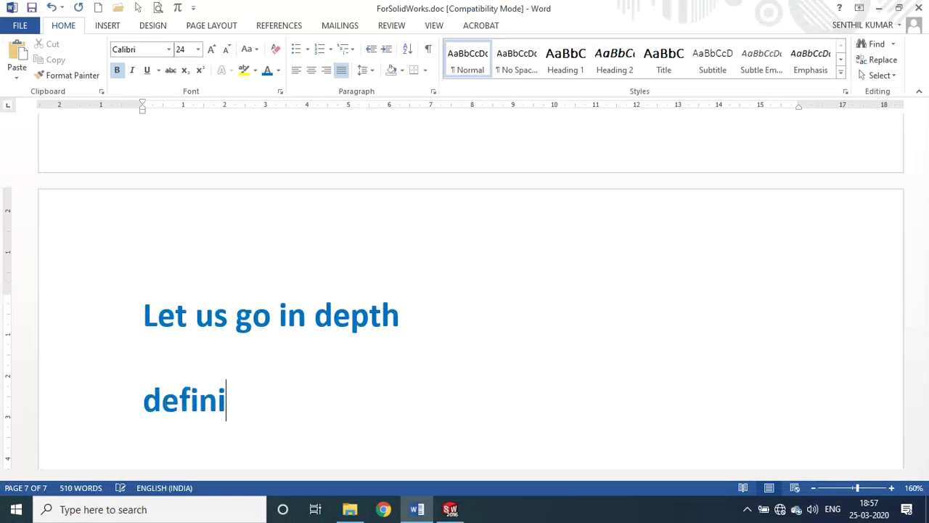
text(ng / constra)
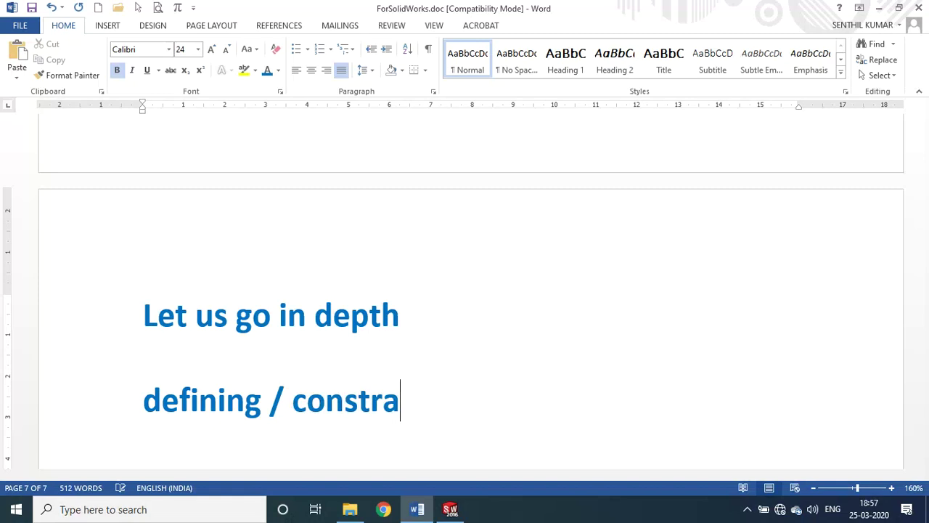
text(ining a sk)
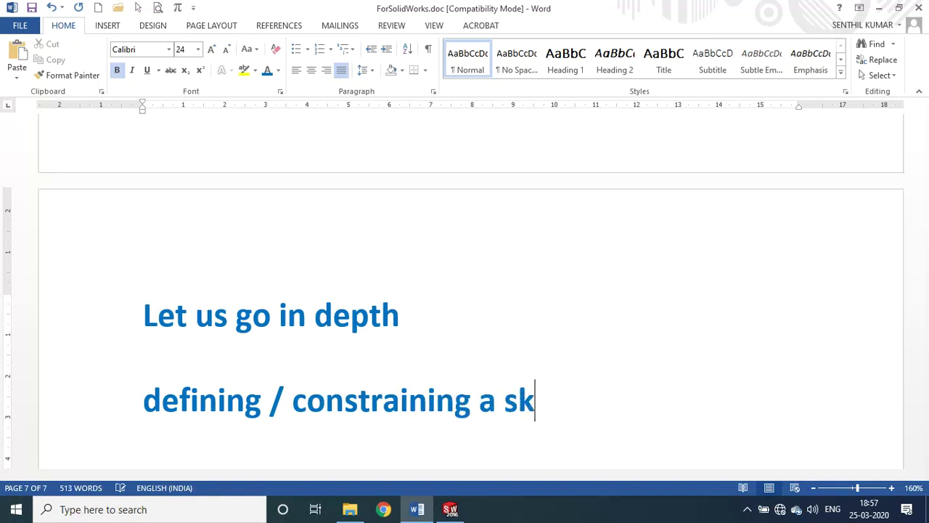
text(etch)
key(Return)
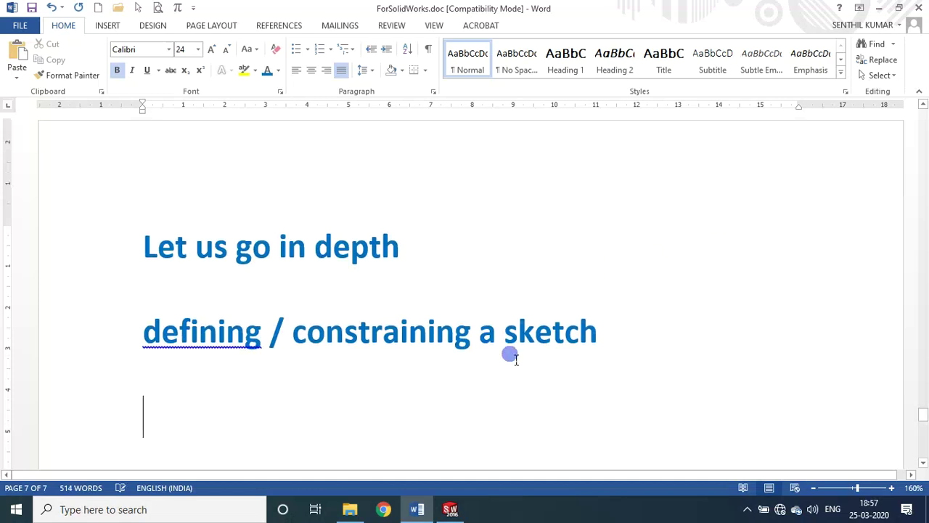
key(alt+Tab)
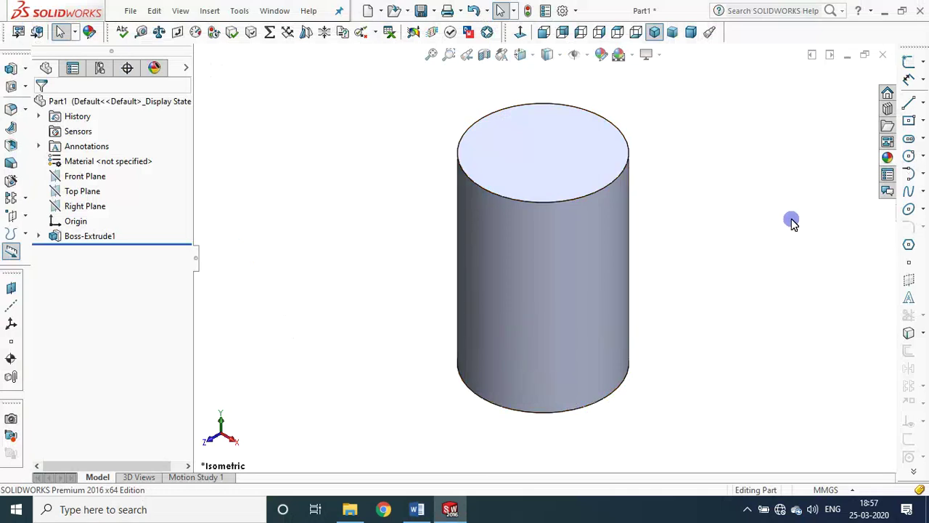
Step: Reopen Sketch1 under Boss-Extrude1 for editing and view its Ø60 circle Normal To
click(39, 237)
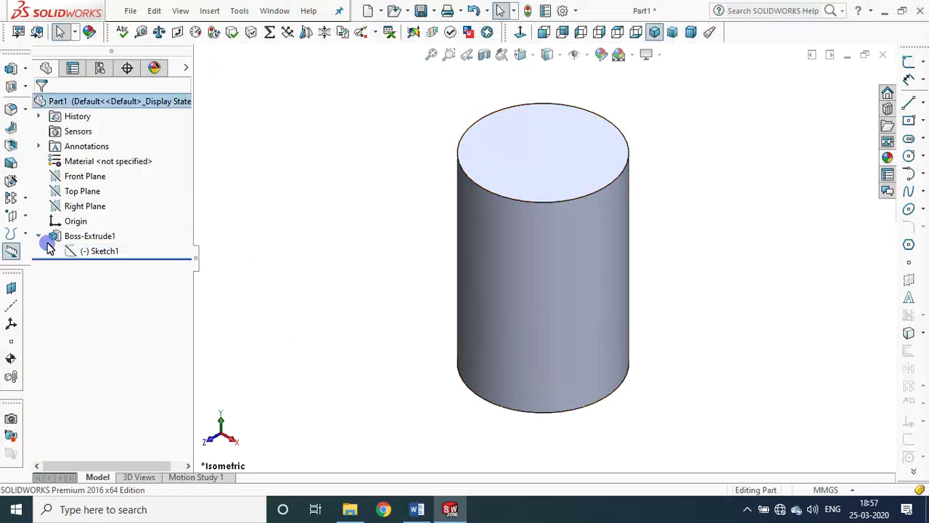
click(85, 253)
click(99, 231)
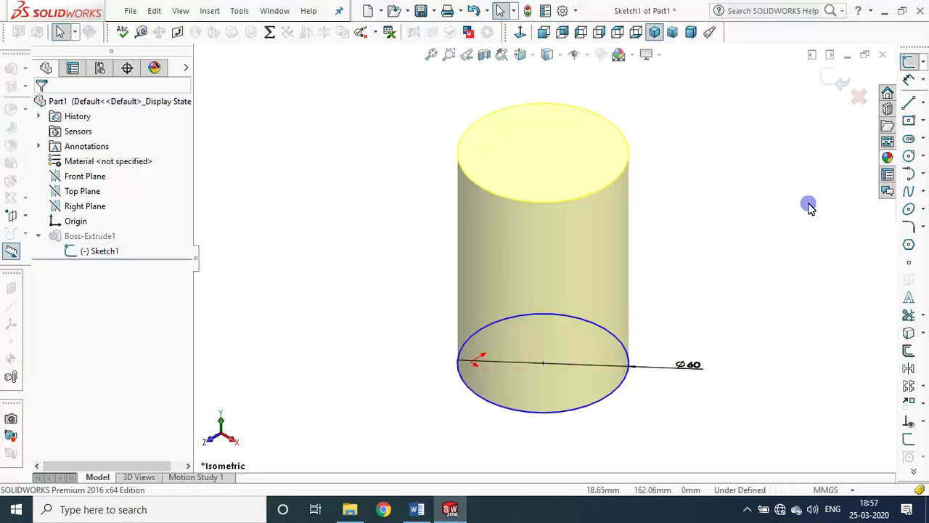
click(520, 32)
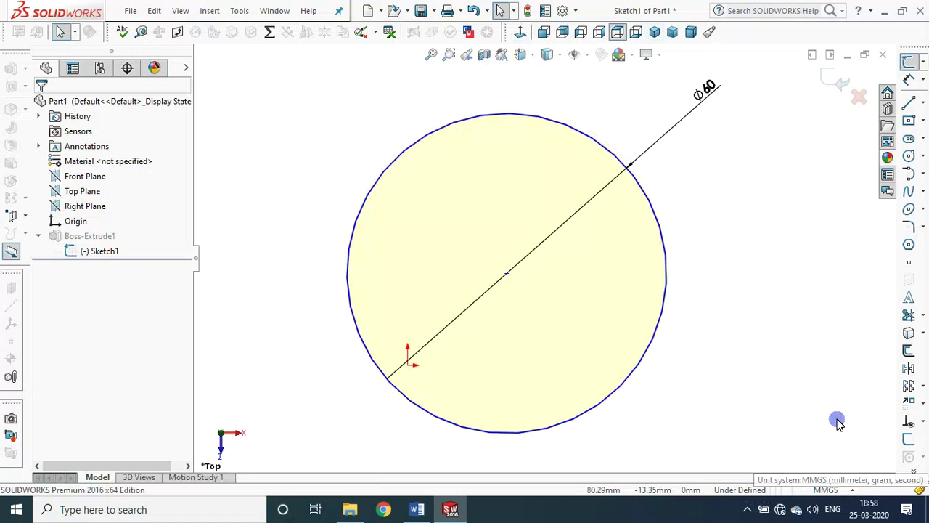
Step: Keep the MMGS unit system in the status bar, then return to the Word notes
click(844, 492)
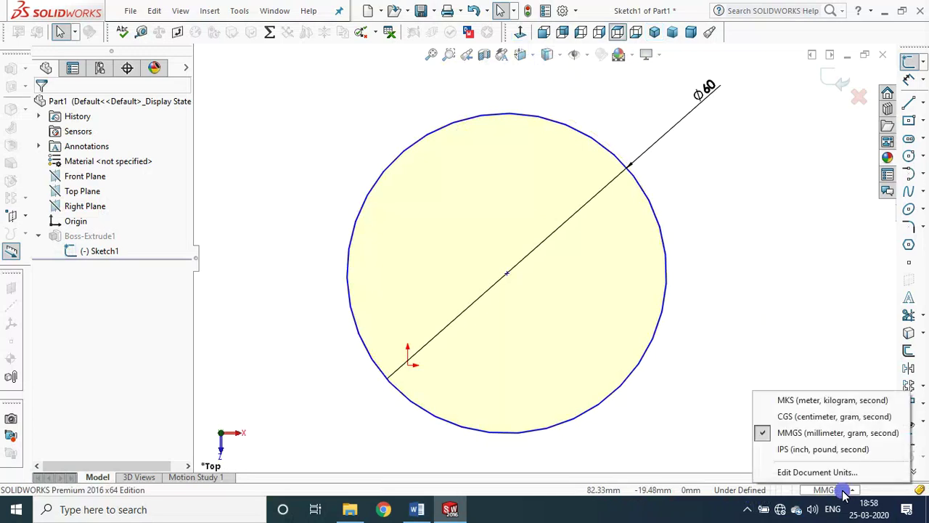
click(860, 434)
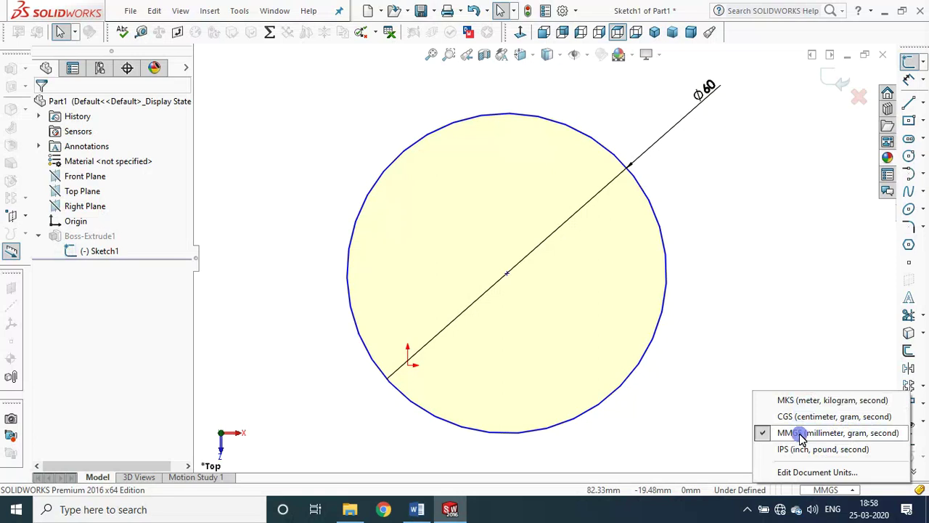
click(777, 314)
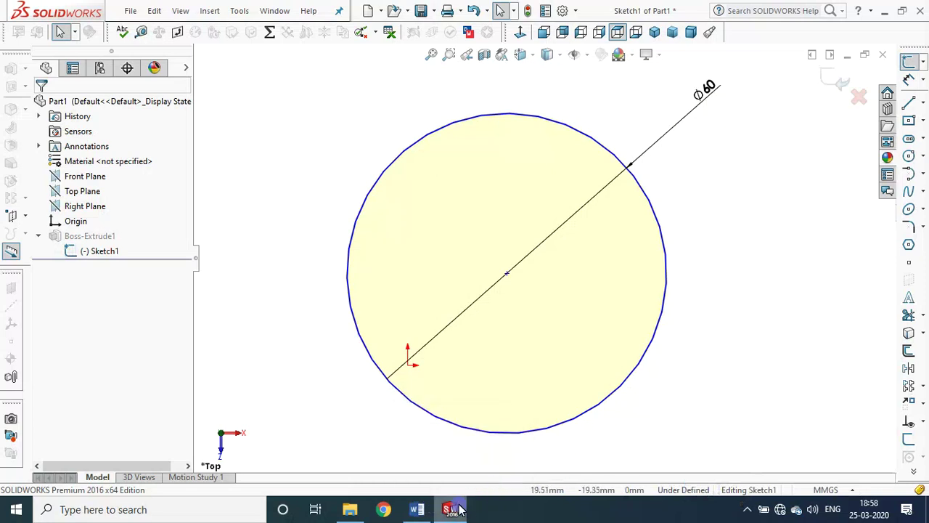
click(416, 509)
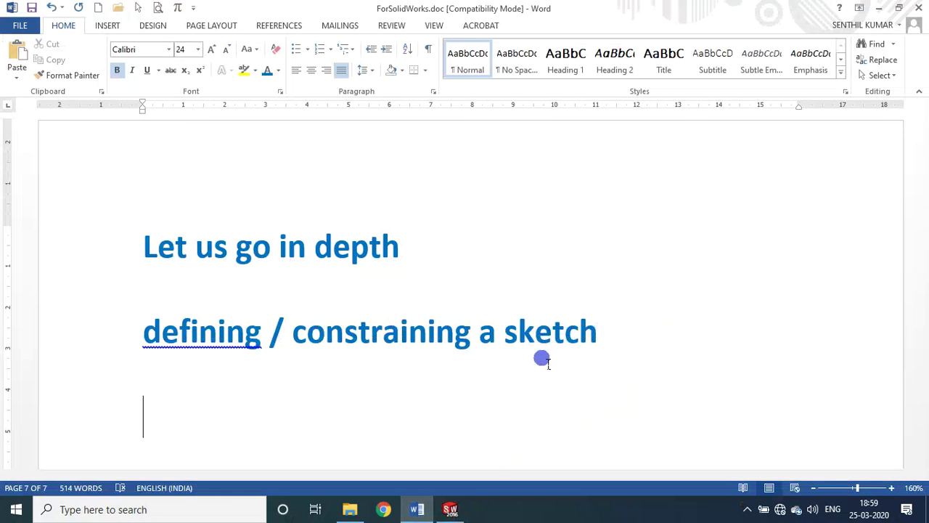
Step: Type the line 'there are 2 ways: they are'
text(there)
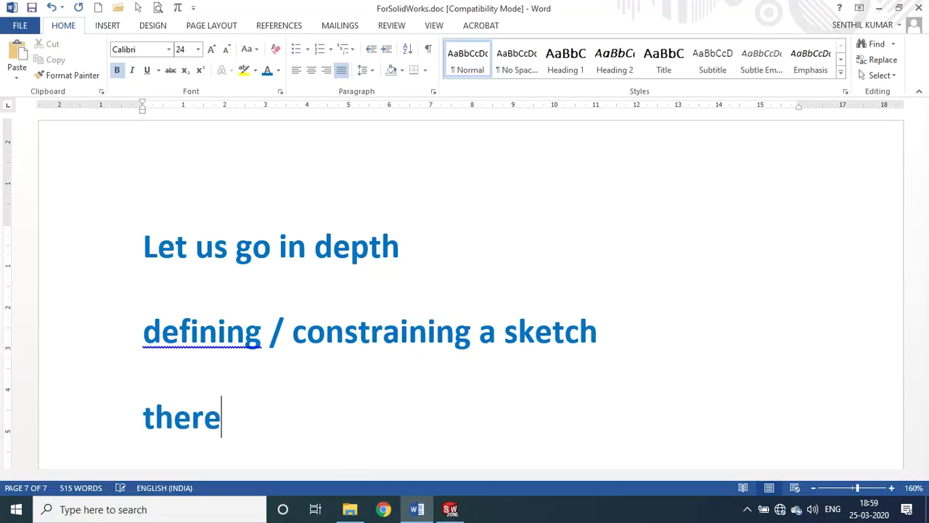
text( are )
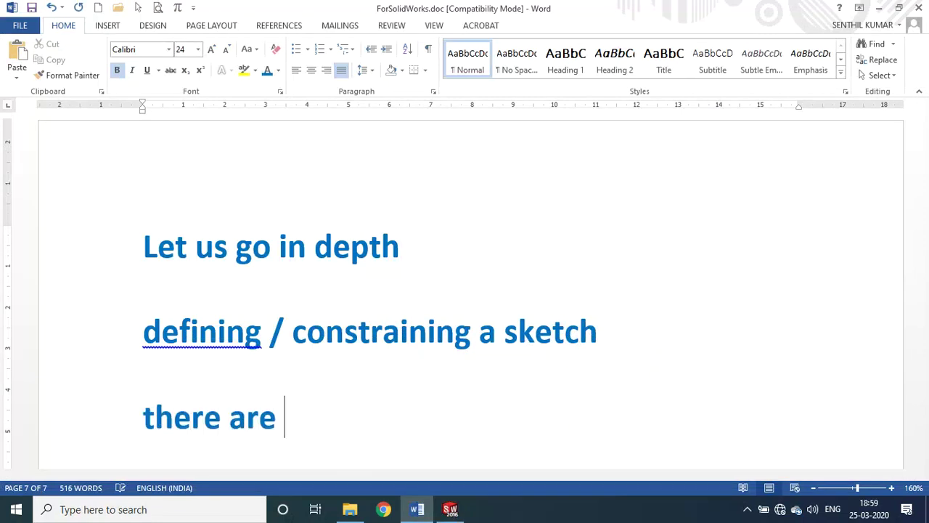
text(2 ways: theyare)
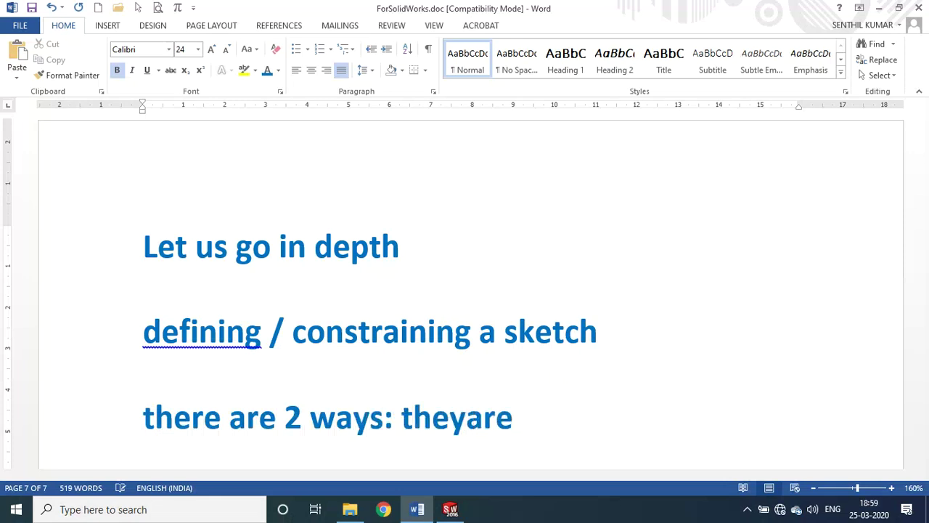
key(BackSpace)
key(BackSpace)
key(BackSpace)
text(are)
Step: List 'defining by dimension' and 'defining by relations' on separate lines below it
key(Return)
text(defining)
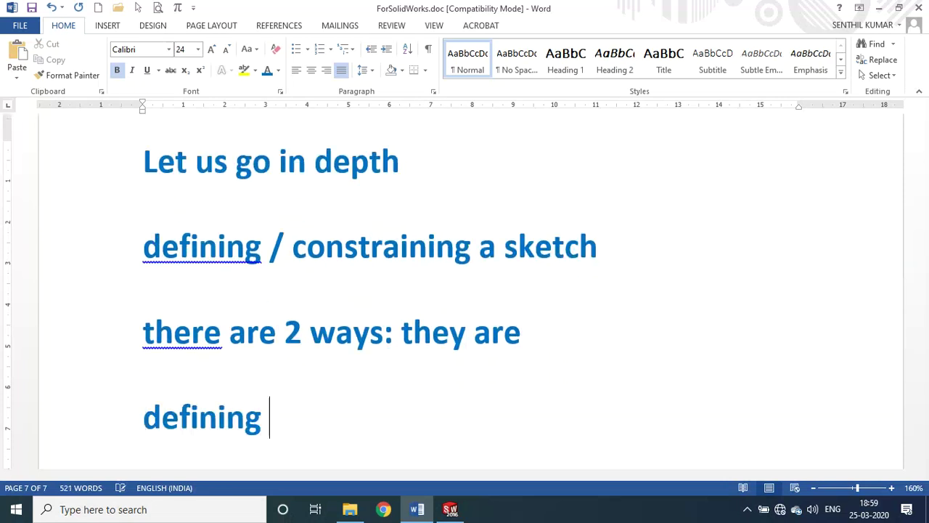
text(by)
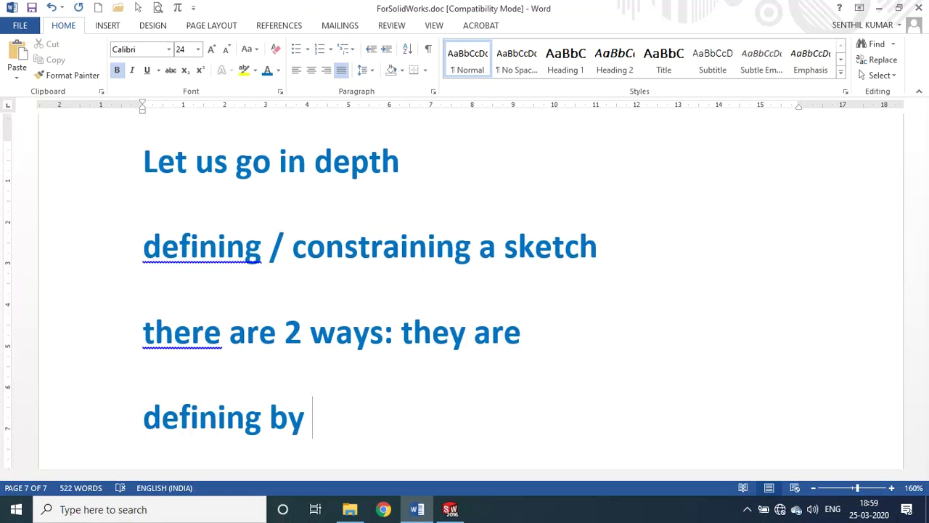
text(re)
key(BackSpace)
key(BackSpace)
text(dimension)
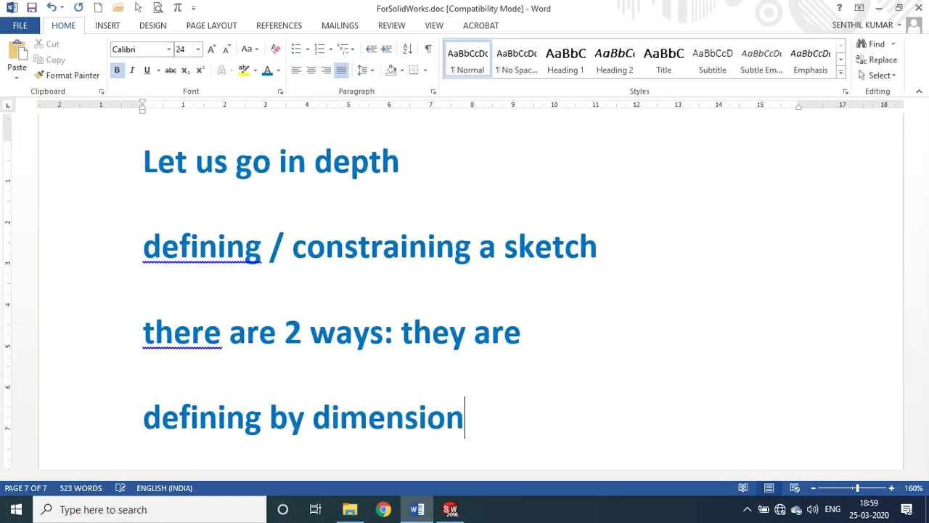
key(Return)
text(defining by )
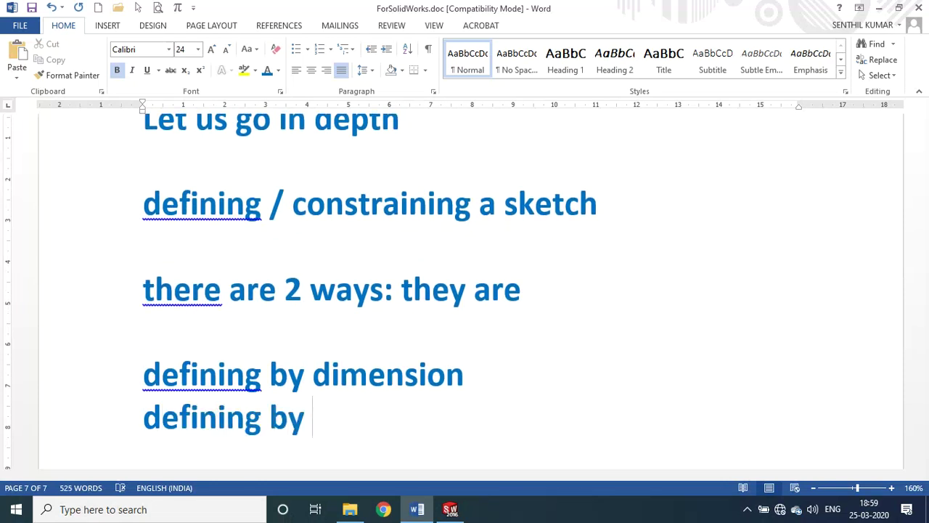
text(relations)
key(BackSpace)
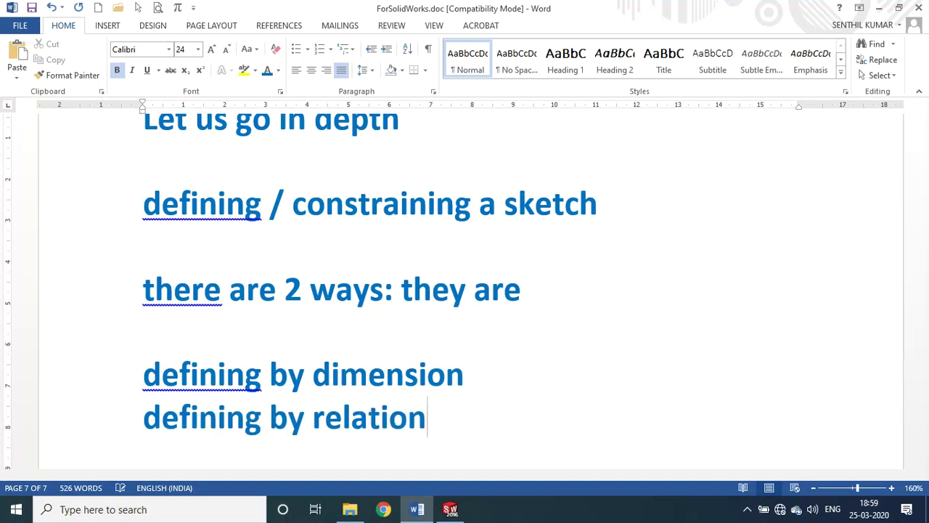
Step: Number the two methods 1. and 2
key(alt+Tab)
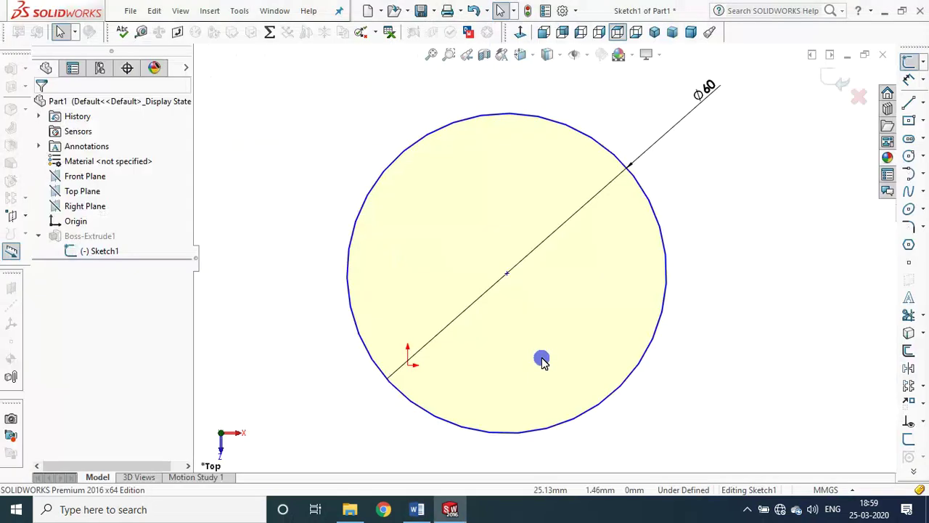
key(alt+Tab)
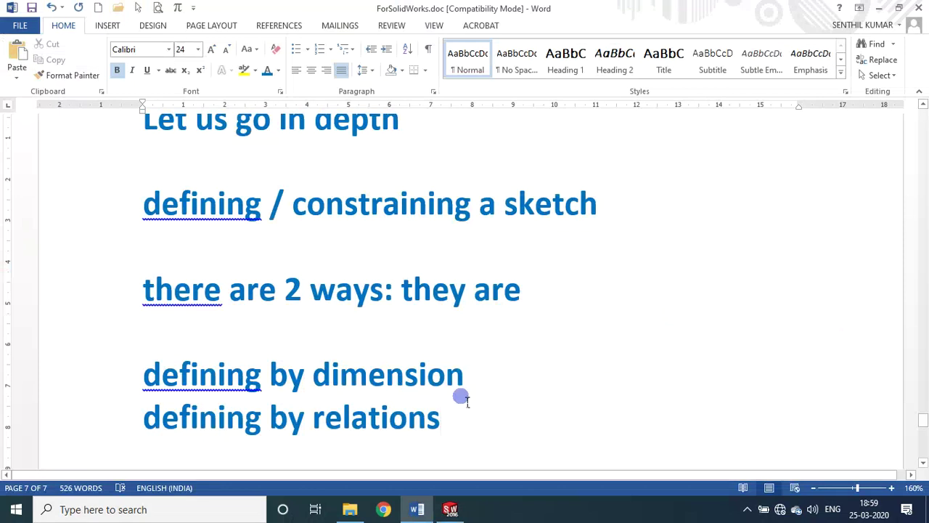
click(144, 373)
text(1.)
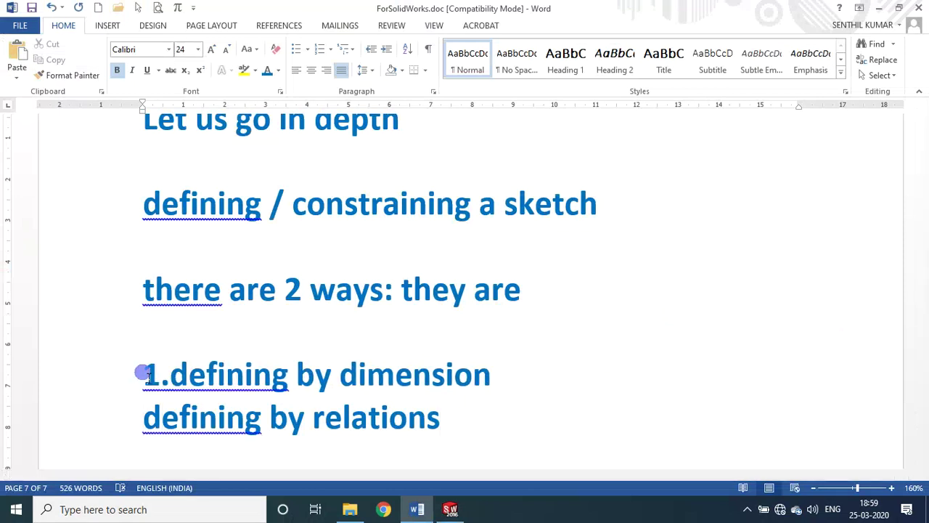
text(2.)
click(170, 374)
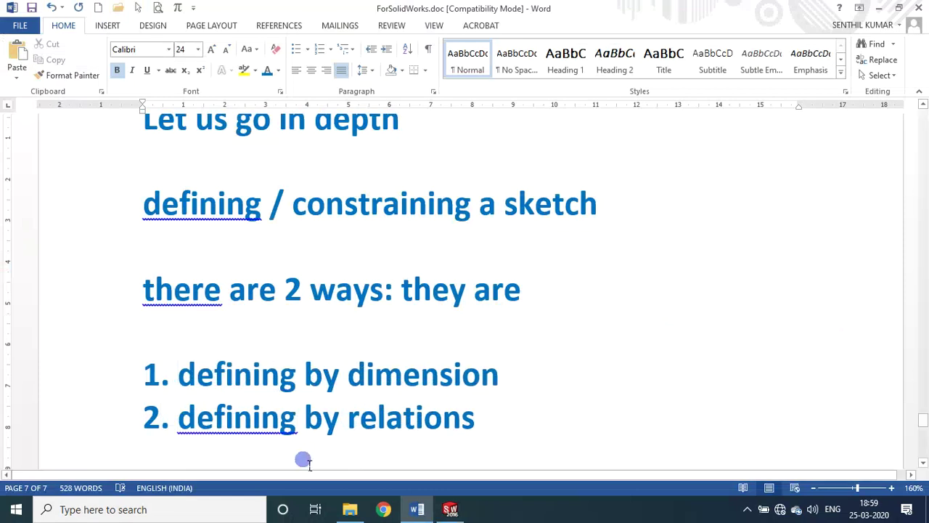
click(245, 455)
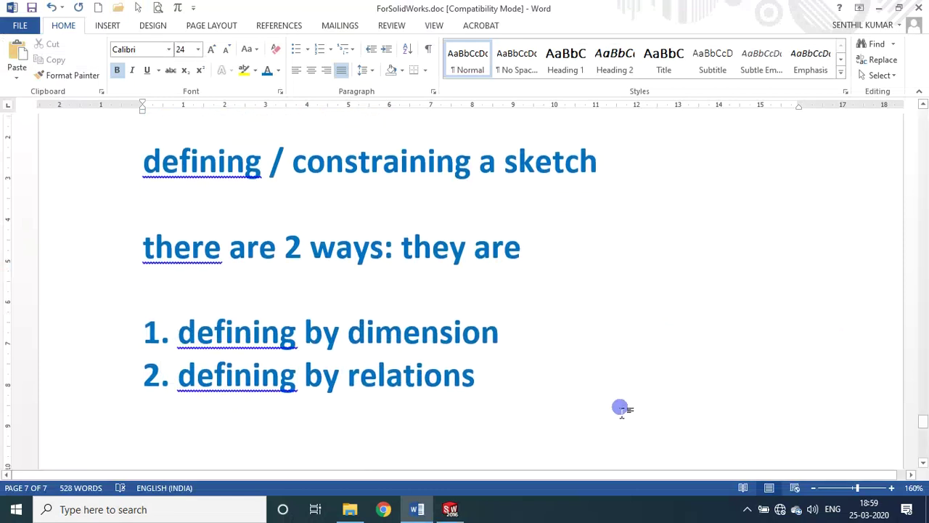
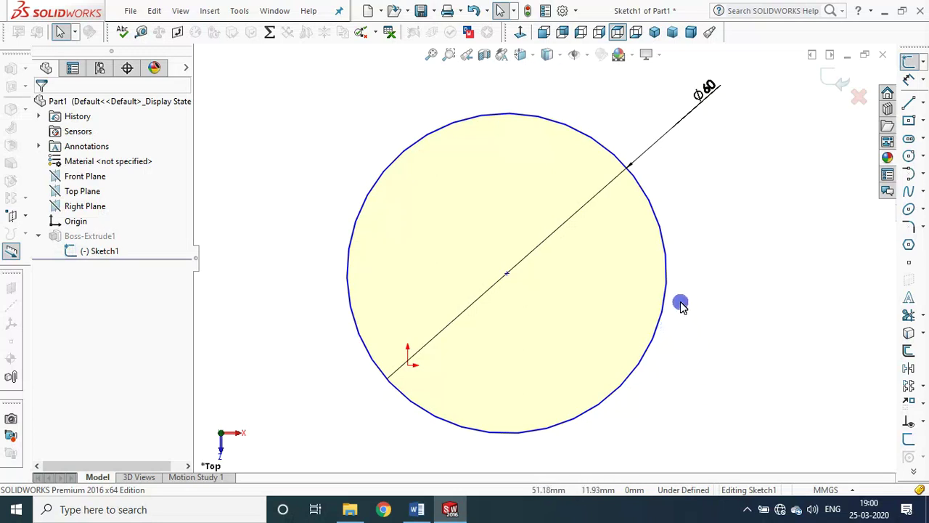
Step: Highlight the 'defining by dimension' item in the Word notes
key(alt+Tab)
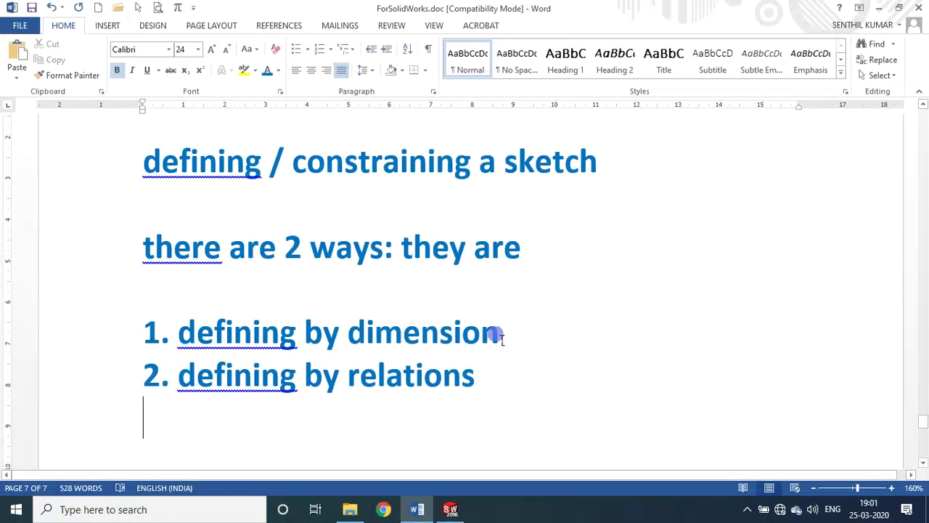
mouse_move(516, 337)
mouse_down()
mouse_move(145, 338)
mouse_move(185, 347)
mouse_up()
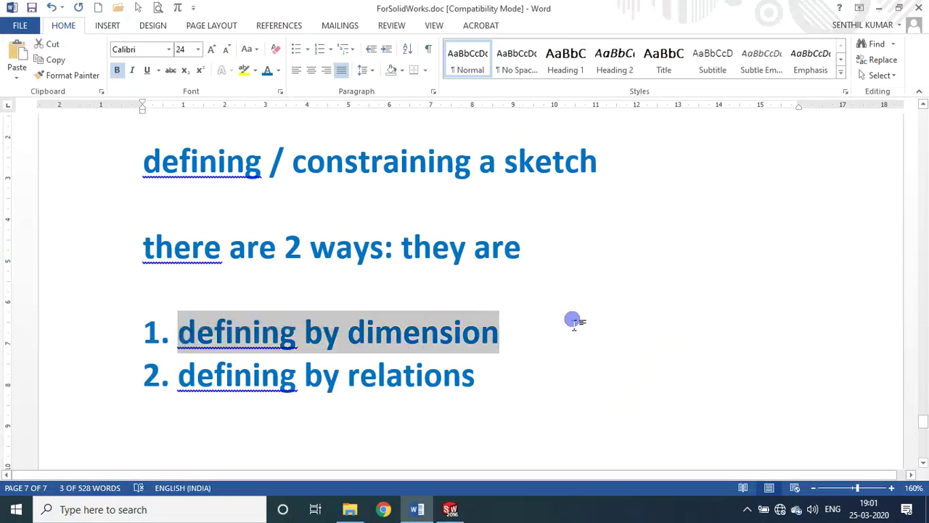
key(alt+Tab)
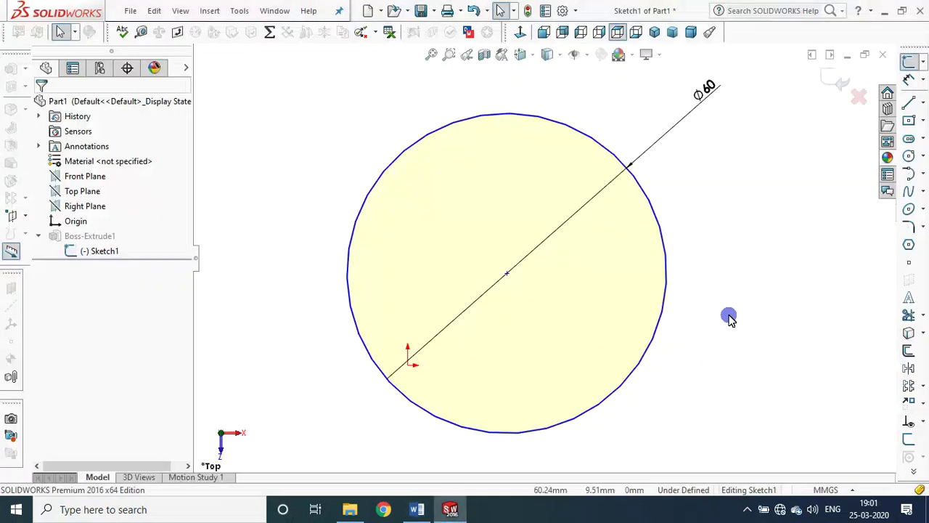
Step: Dimension the Ø60 circle centre 40 mm horizontally from the sketch origin with Smart Dimension
click(909, 80)
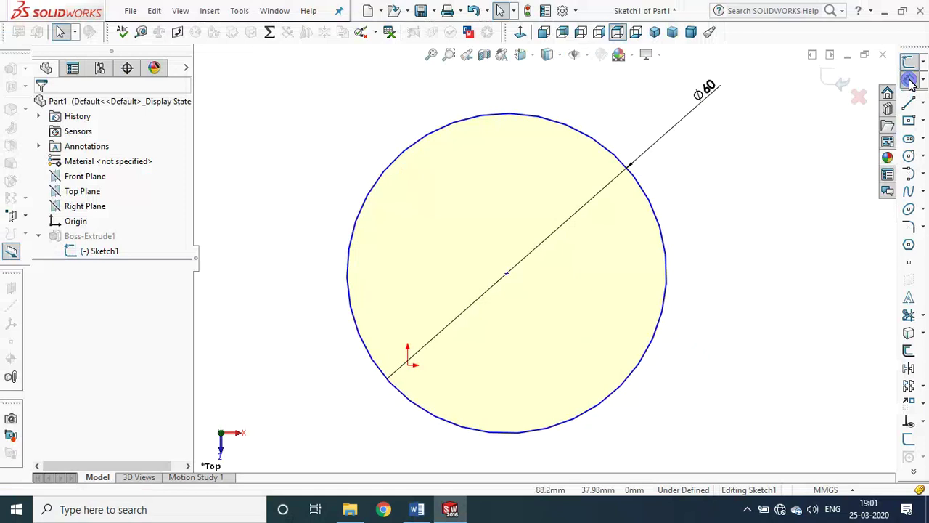
click(409, 370)
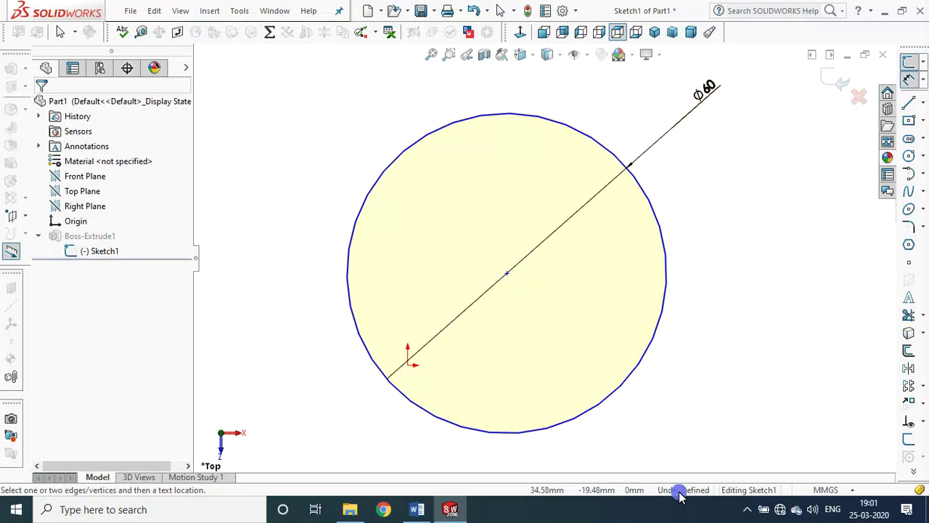
click(408, 365)
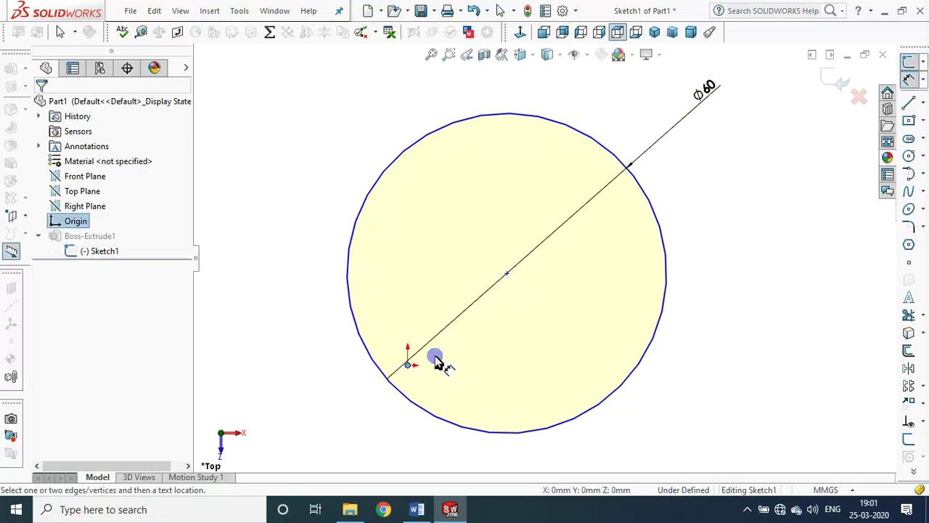
click(505, 274)
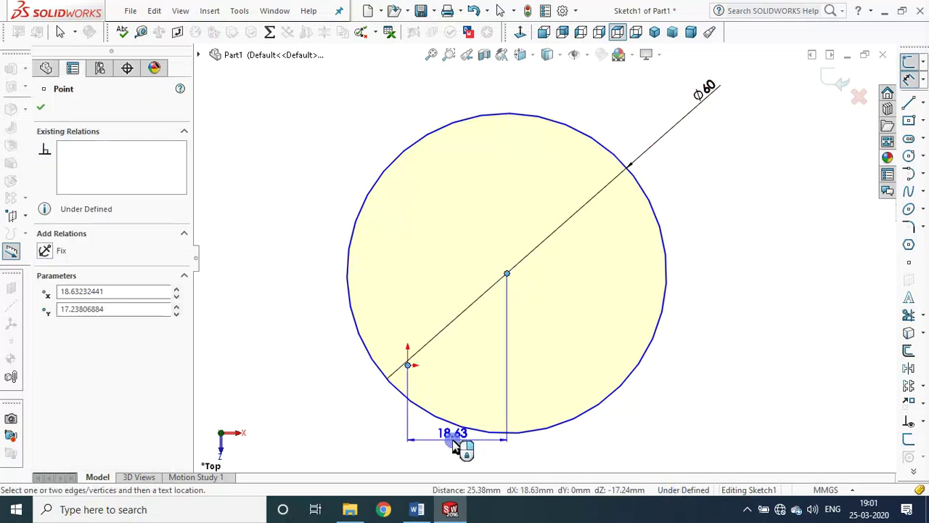
click(454, 445)
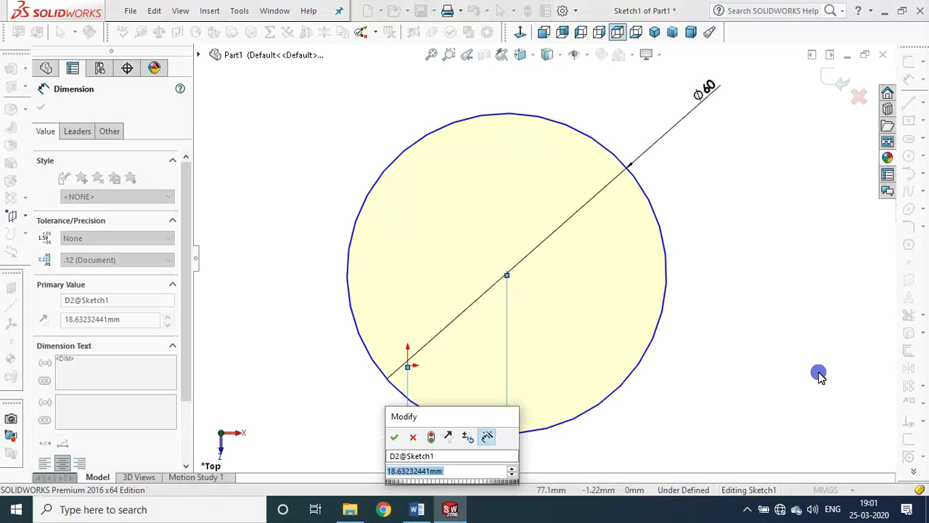
text(40)
key(Return)
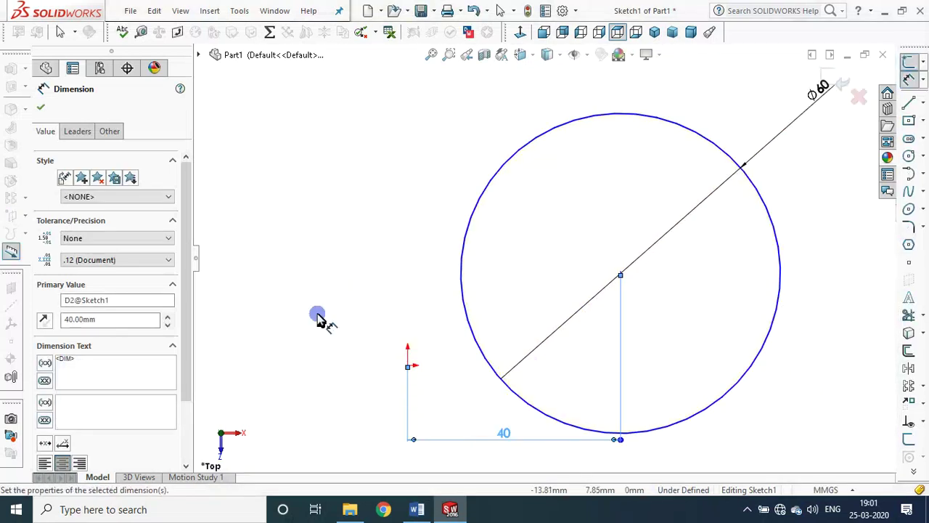
key(Escape)
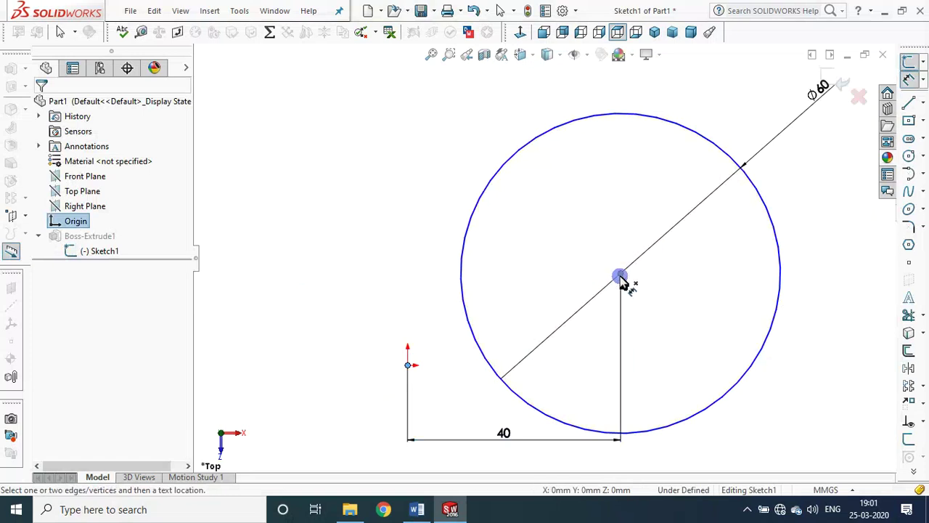
click(620, 273)
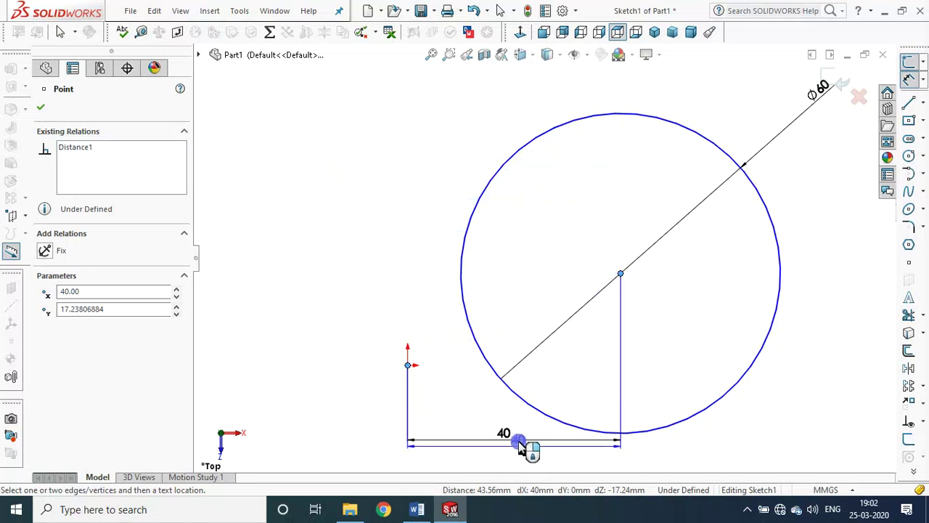
Step: Add a 20 mm vertical dimension from origin to circle centre, making Sketch1 fully defined
click(324, 327)
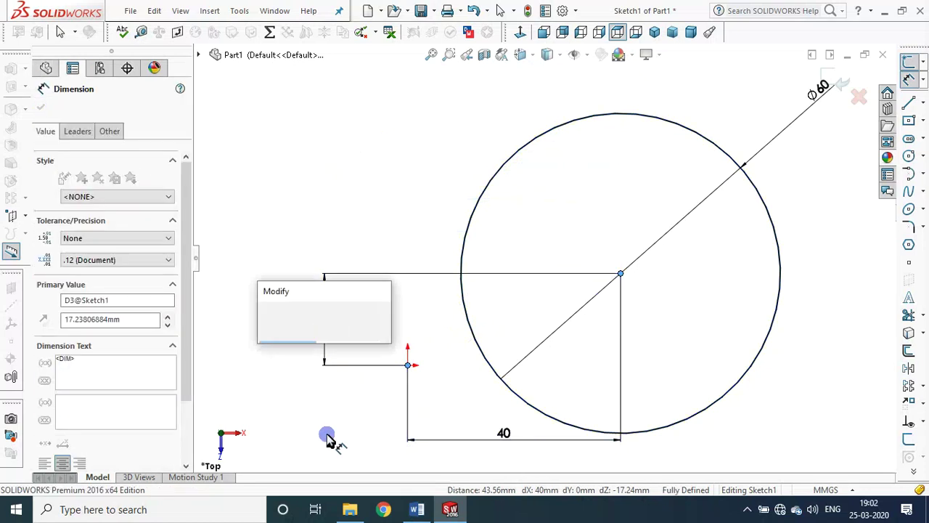
text(20)
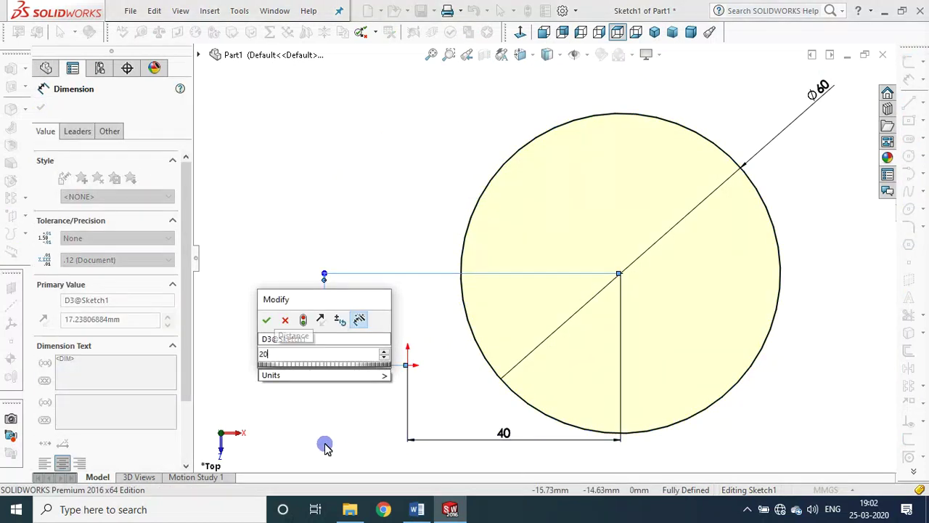
key(Return)
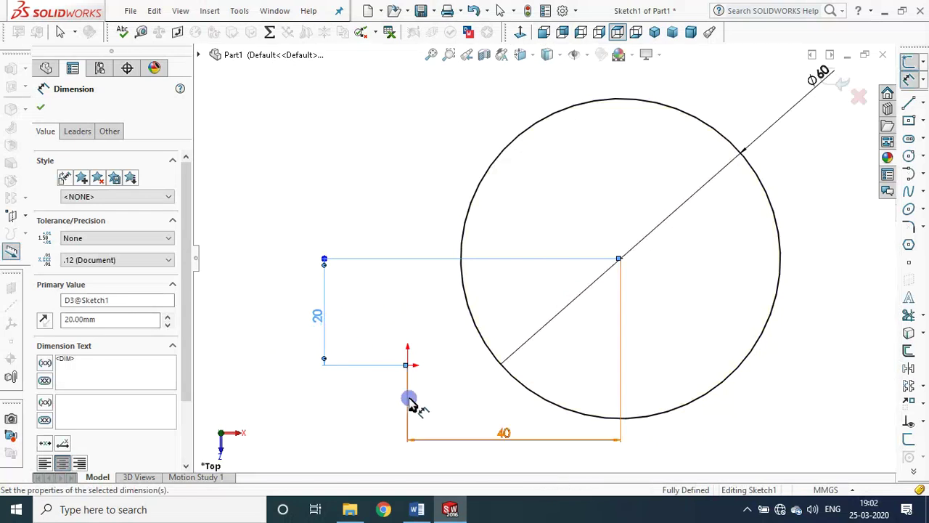
click(428, 327)
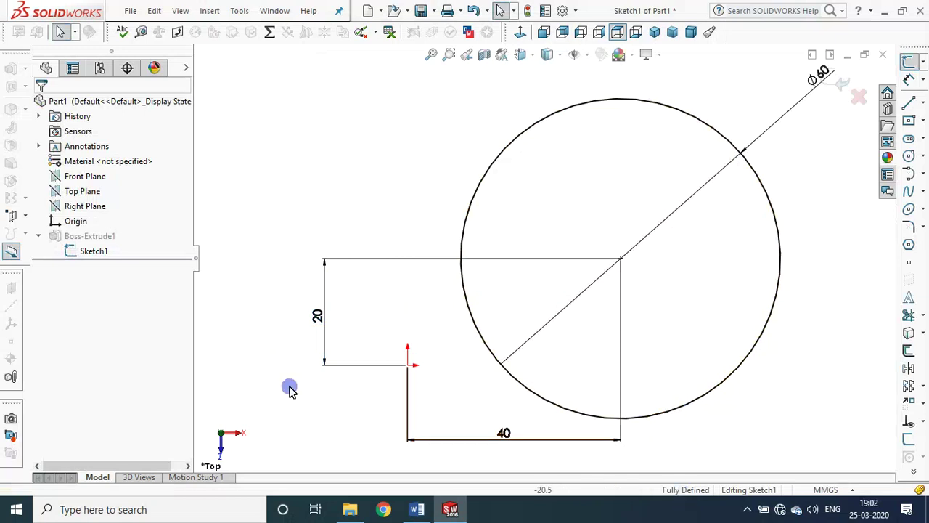
drag(88, 259, 100, 268)
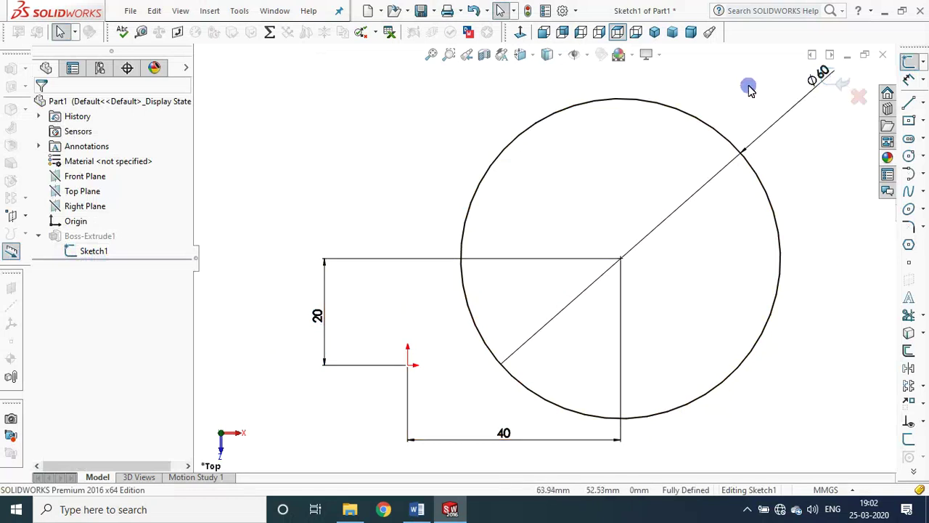
Step: Exit and reopen Sketch1 in Normal To view, then delete the 20 mm vertical dimension
click(837, 82)
click(653, 32)
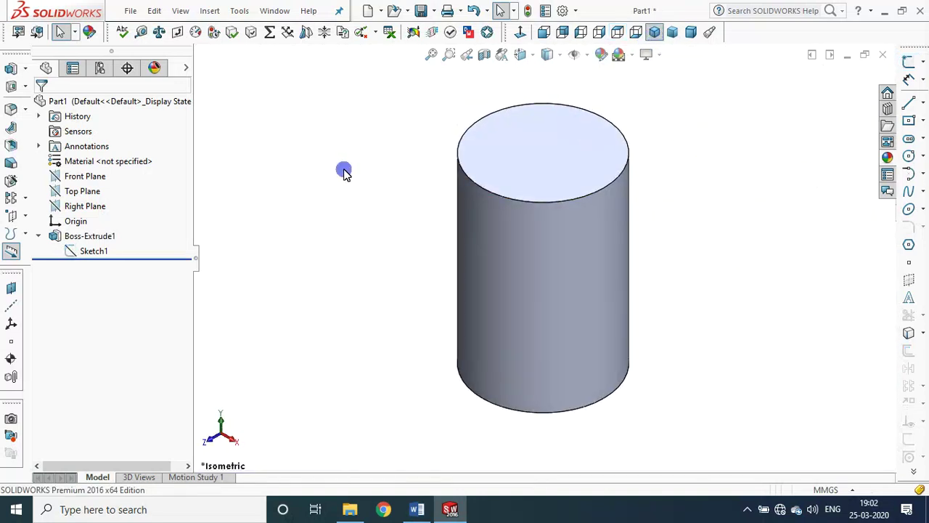
double_click(74, 253)
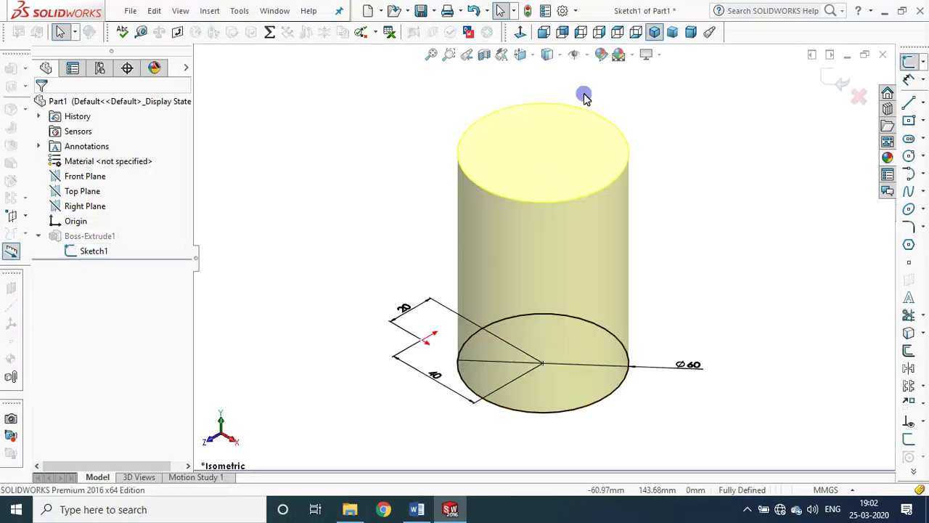
click(521, 33)
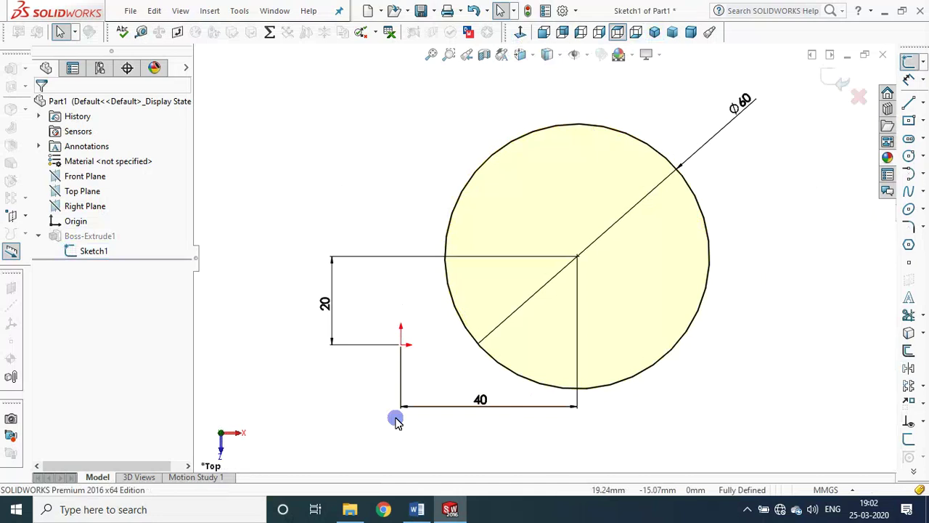
click(353, 349)
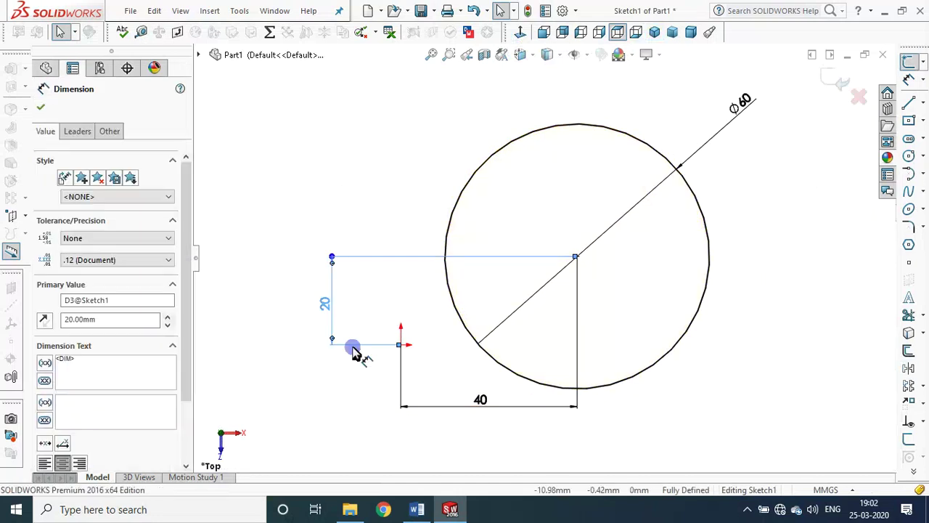
key(Delete)
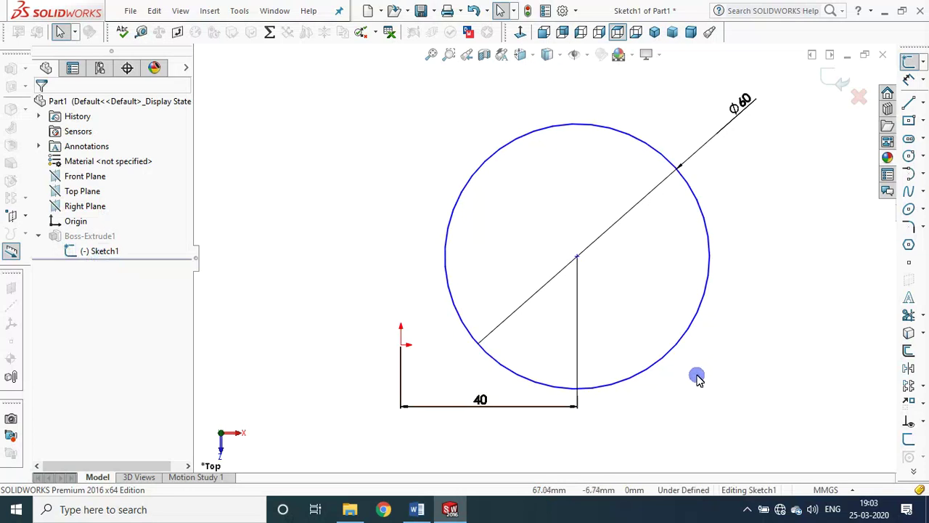
key(alt+Tab)
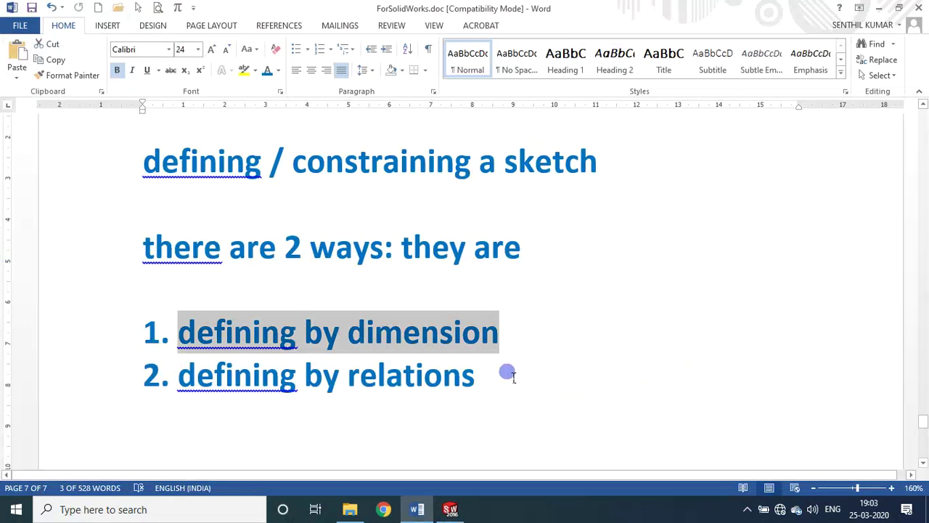
Step: Type 'under defined', 'fully defined' and 'over defined' on three new lines below the list
click(350, 434)
key(Return)
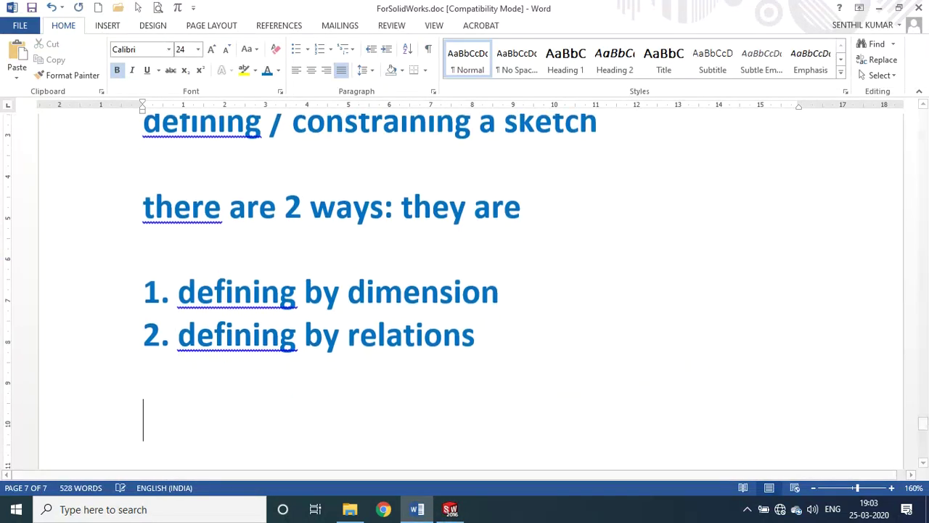
text(un)
key(BackSpace)
text(der defined)
key(Return)
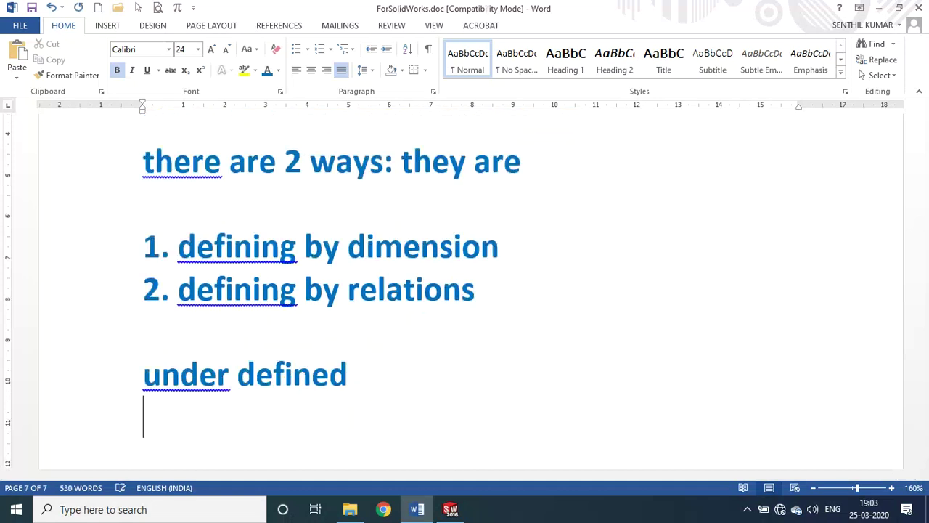
text(fully def)
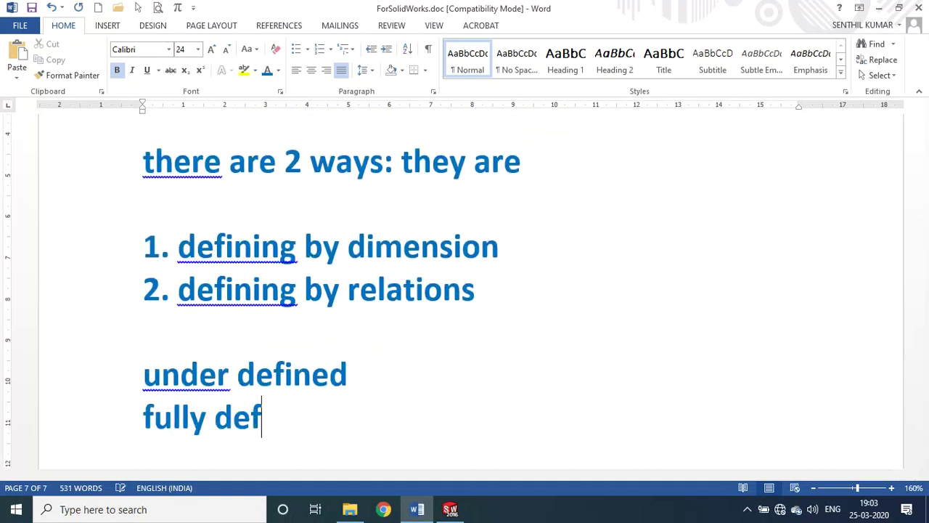
text(ined)
key(Return)
text(over )
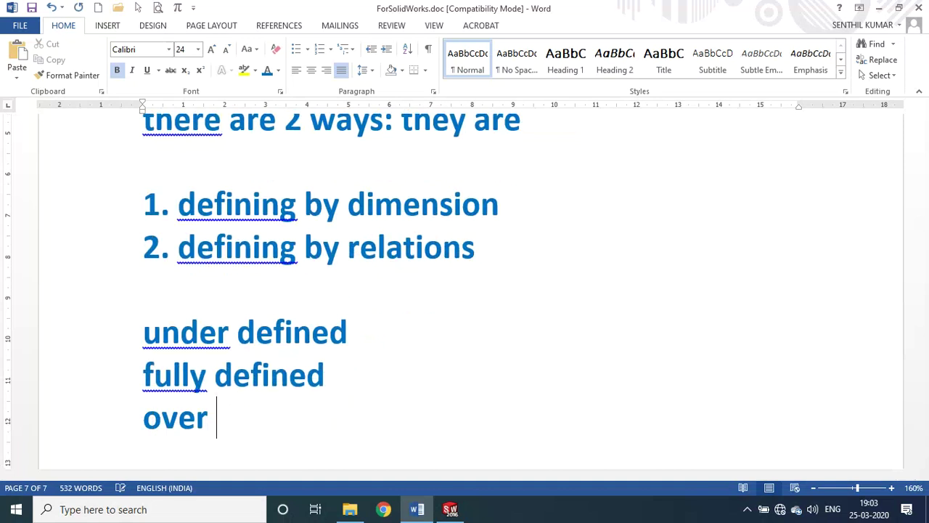
text(defined)
key(Return)
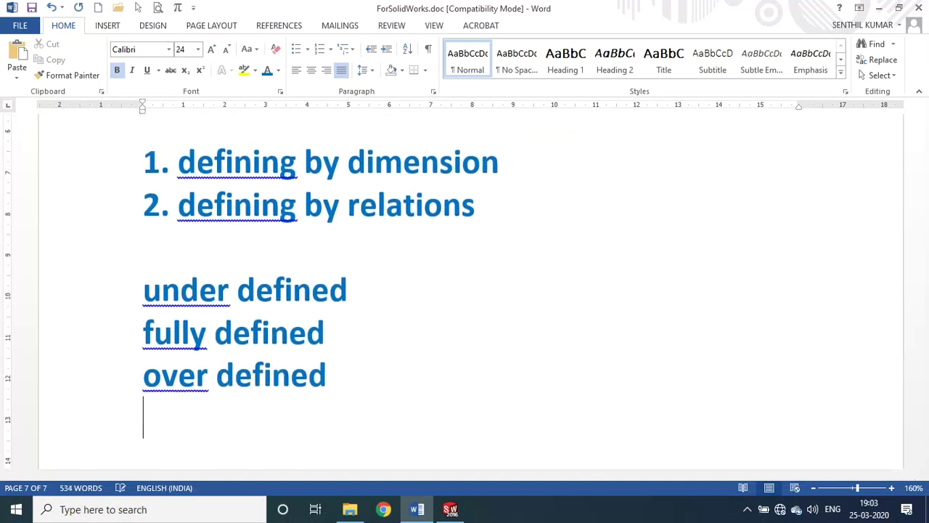
Step: Bring up Word's Symbol picker at the end of the 'under defined' line
click(349, 287)
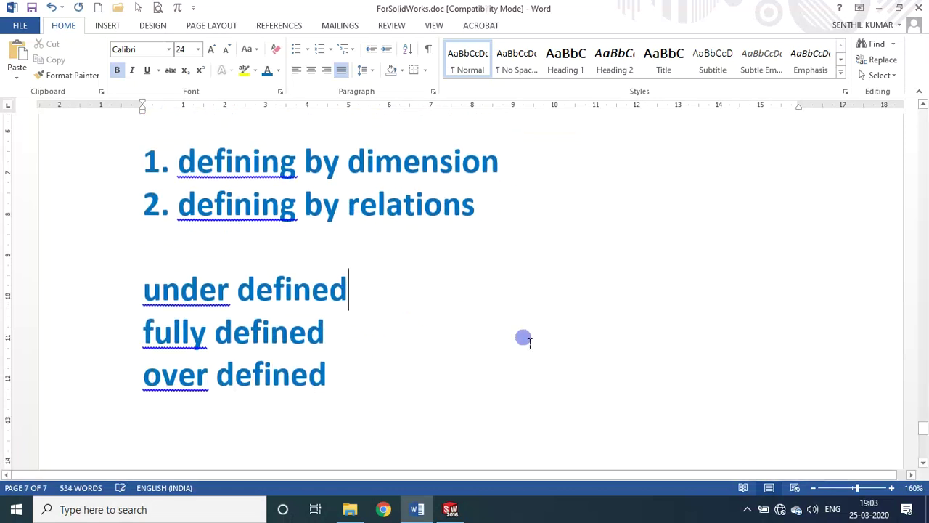
key(alt)
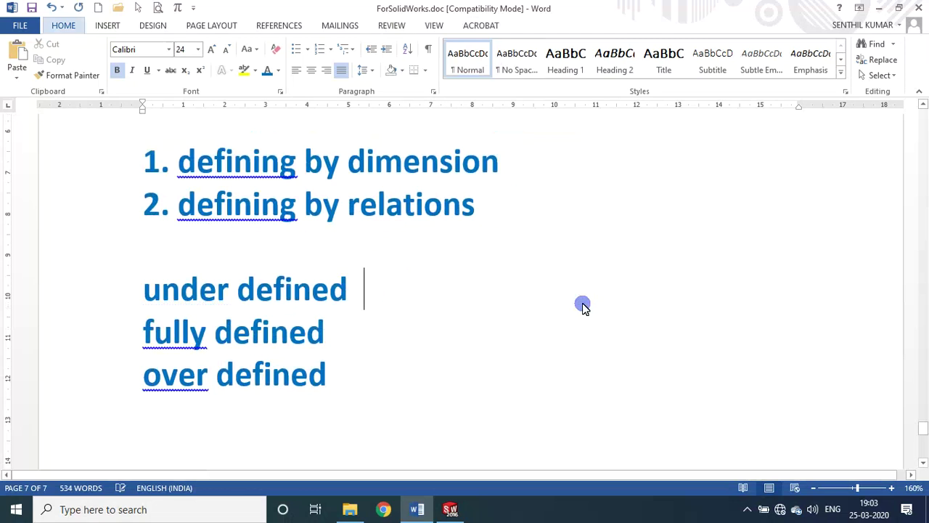
key(n)
key(u)
key(m)
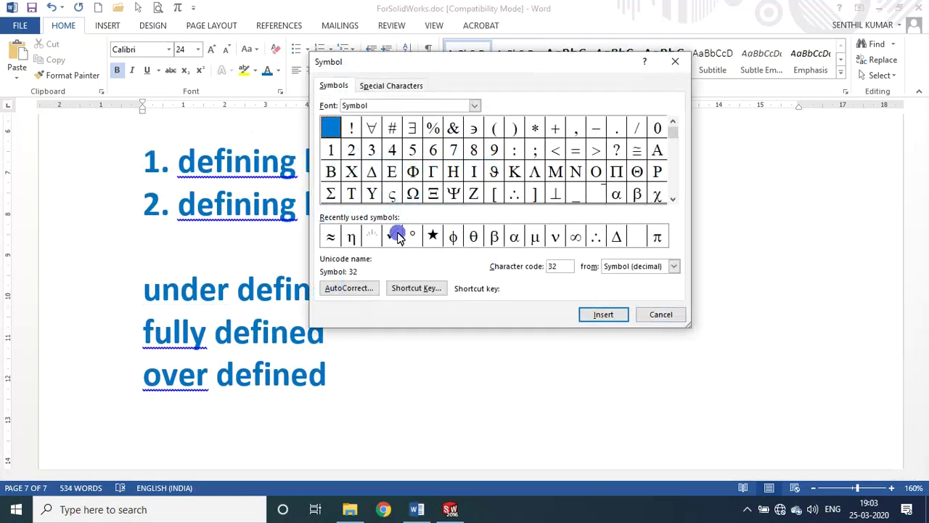
Step: Insert a check mark after 'under defined' and paste check marks after 'fully defined'
double_click(392, 235)
click(660, 315)
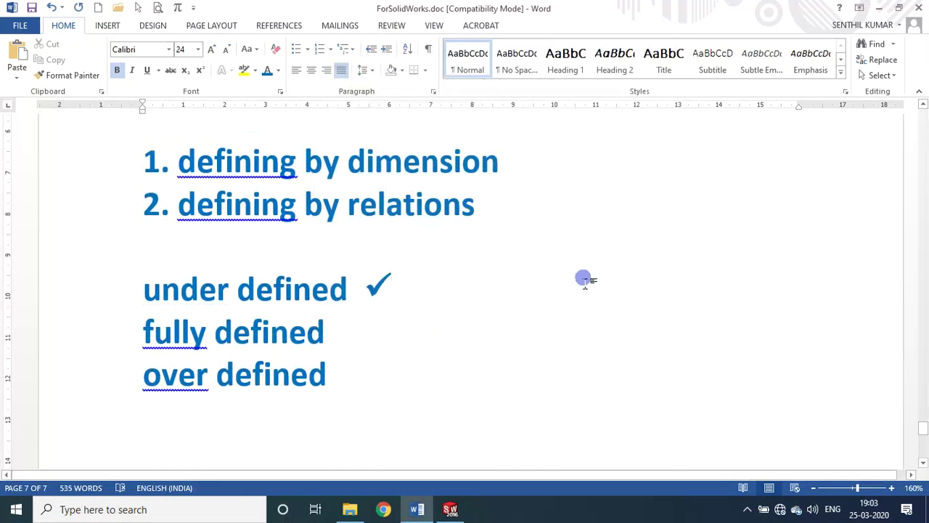
key(shift+Left)
key(Down)
key(ctrl+v)
text(✓)
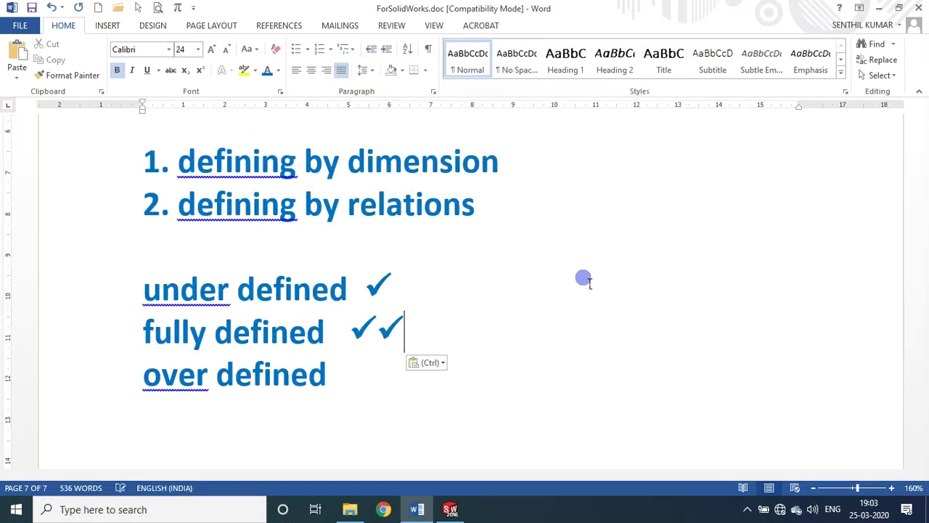
Step: Insert a cross symbol after 'over defined' from the Symbol picker
key(Down)
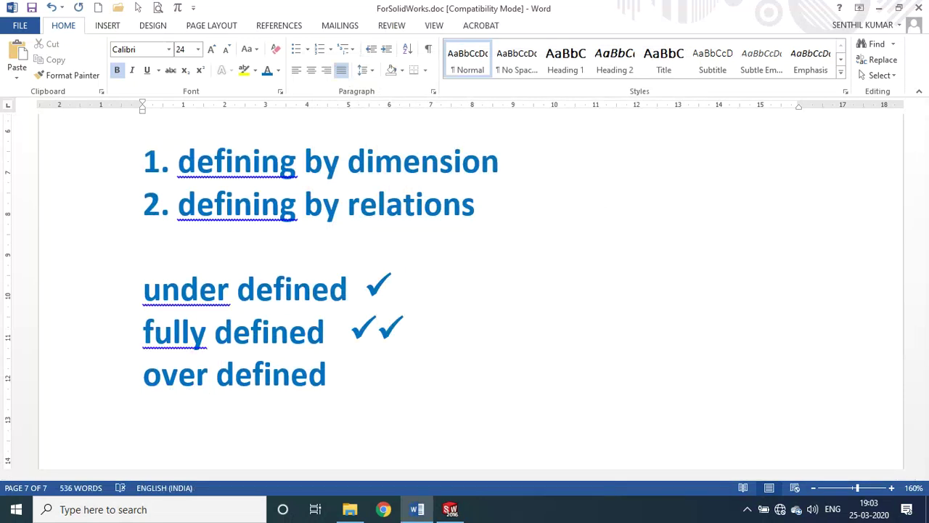
key(alt+n)
key(u)
key(m)
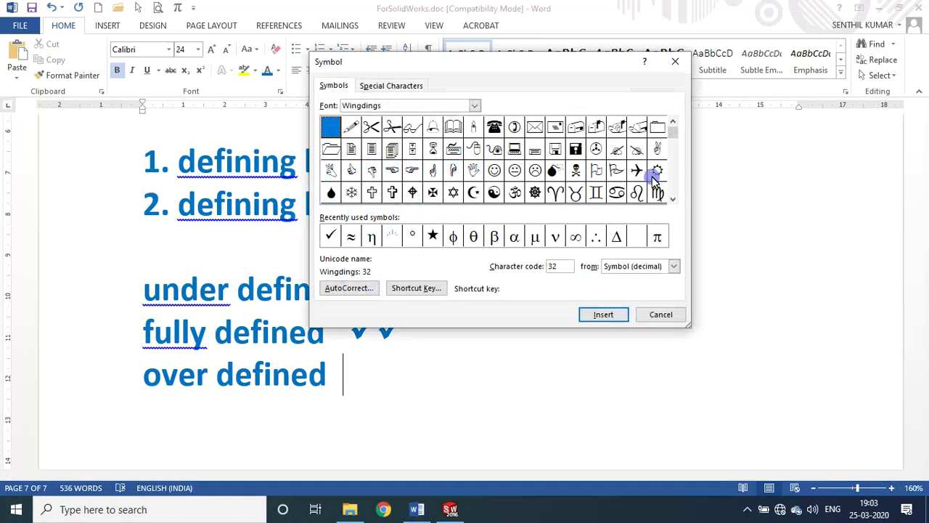
click(675, 171)
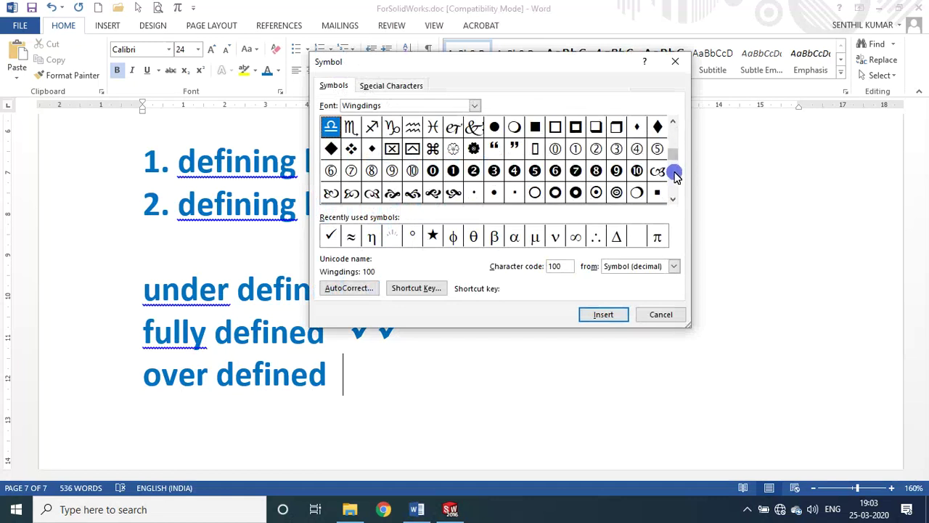
click(675, 176)
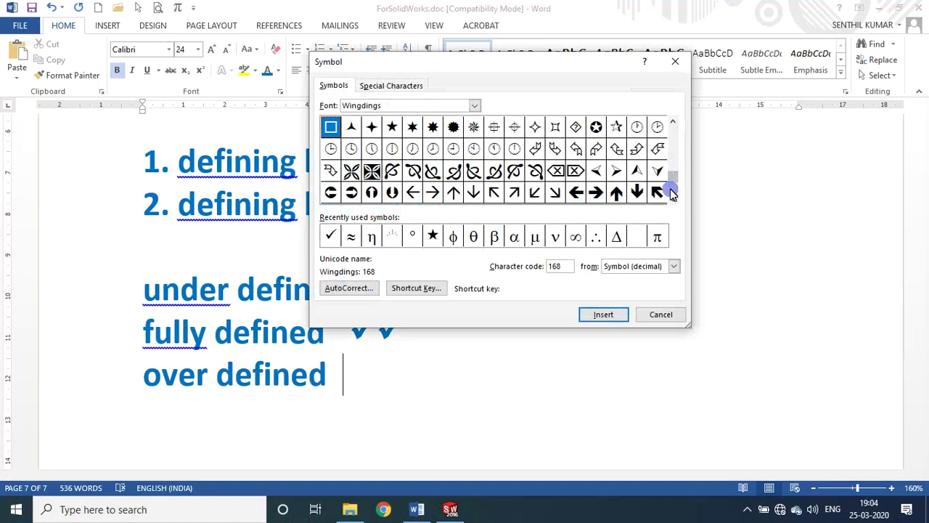
click(671, 193)
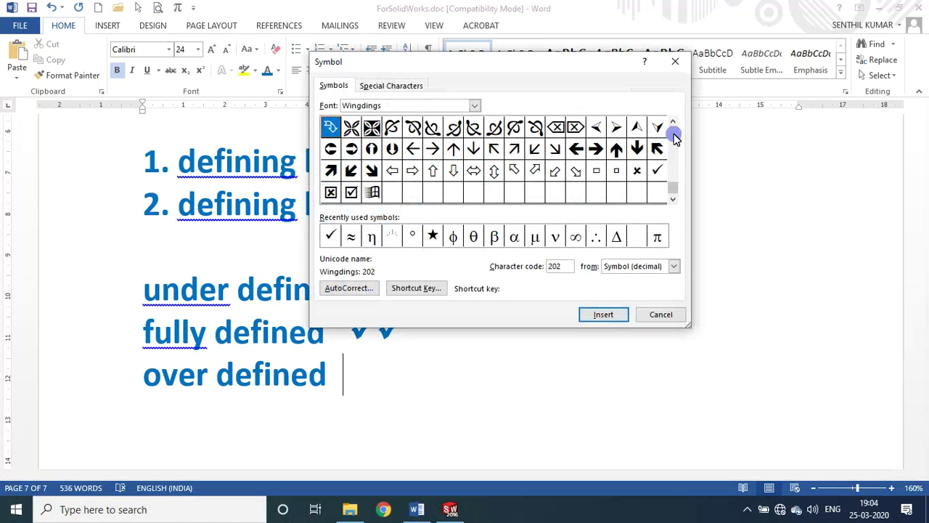
double_click(635, 170)
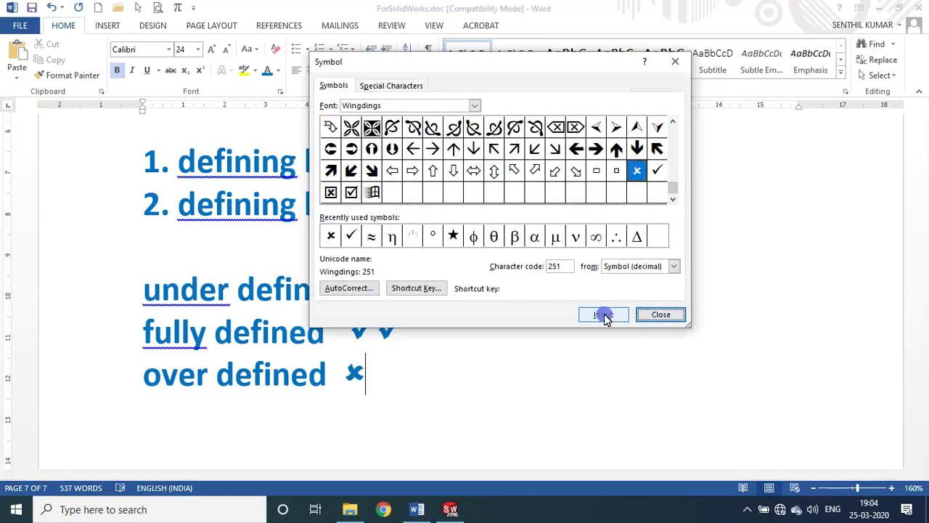
click(659, 316)
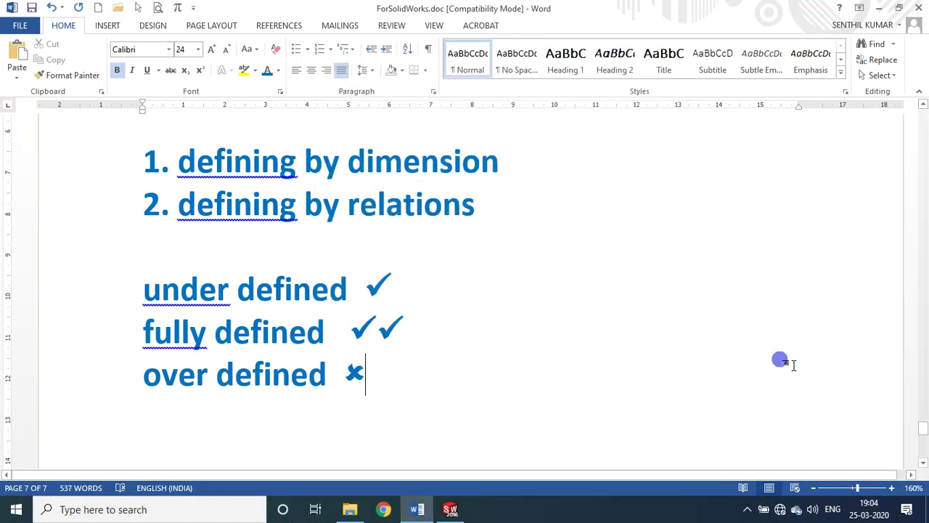
Step: Colour the cross red, add an empty line, and select the under/fully defined lines
key(shift+Left)
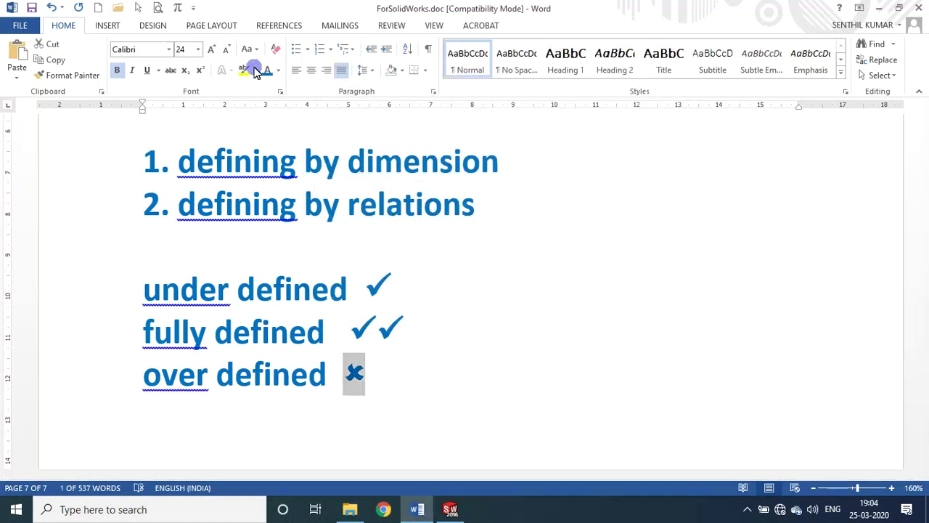
click(280, 72)
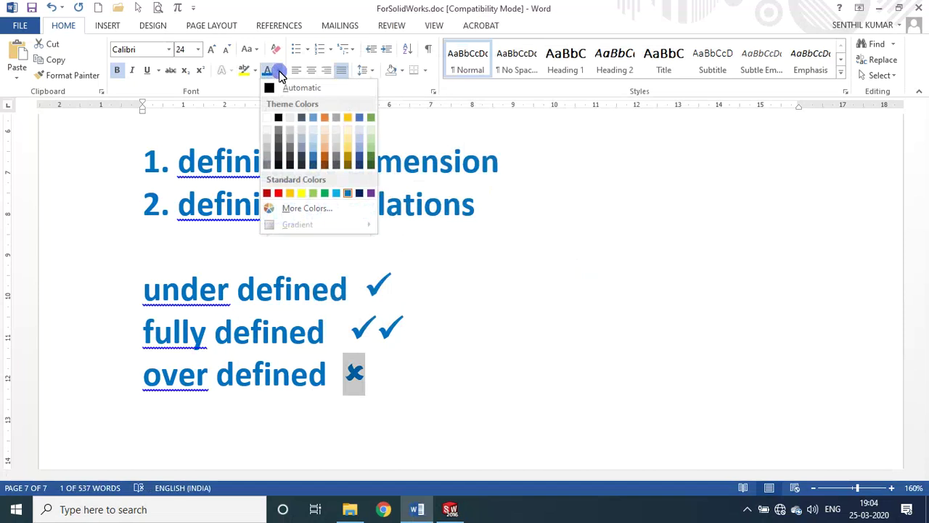
click(275, 194)
click(284, 419)
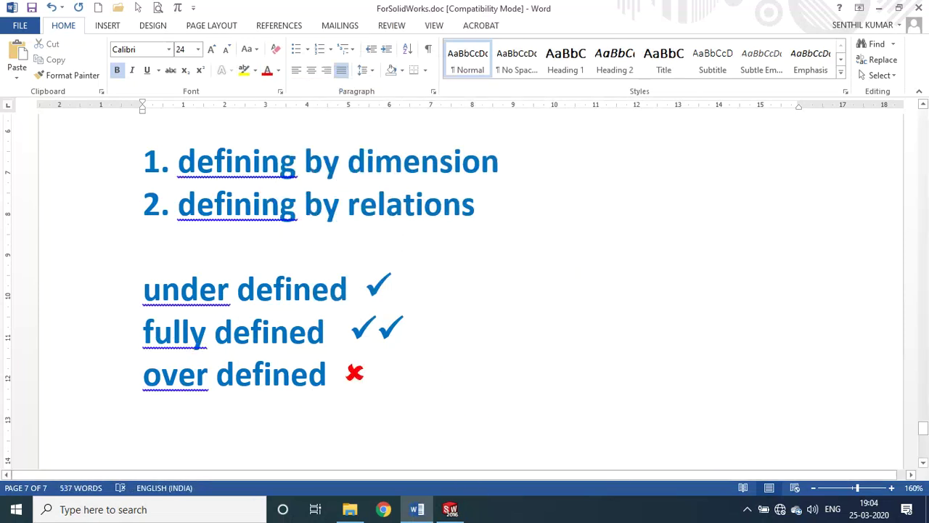
key(Return)
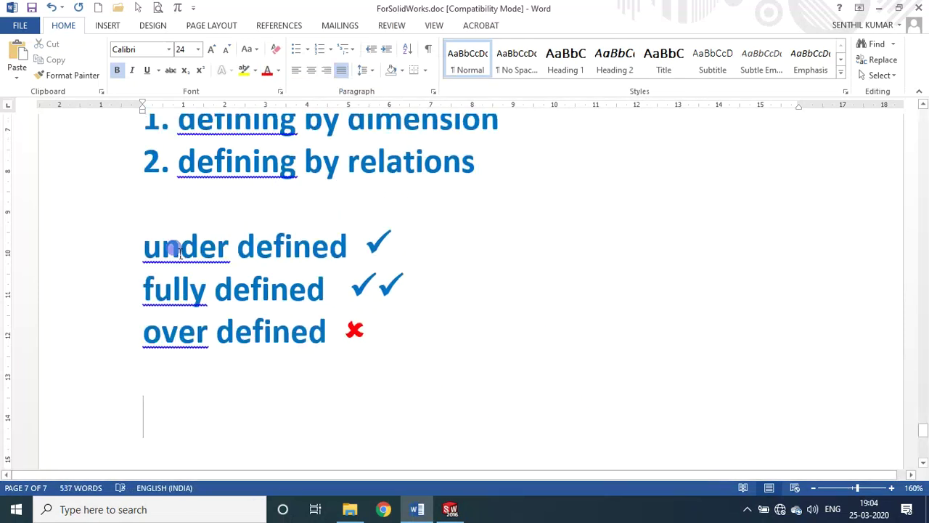
mouse_move(158, 247)
mouse_down()
mouse_move(400, 275)
mouse_move(469, 272)
mouse_up()
click(392, 245)
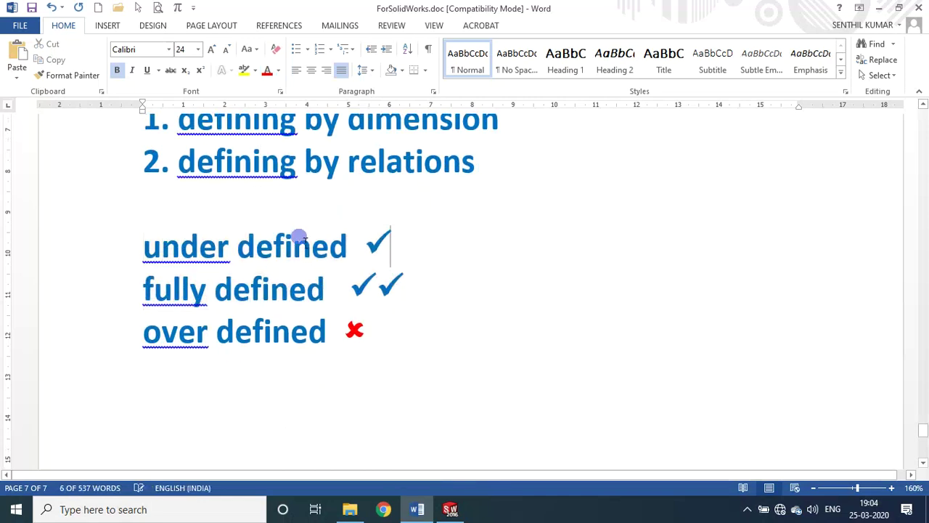
drag(161, 230, 418, 288)
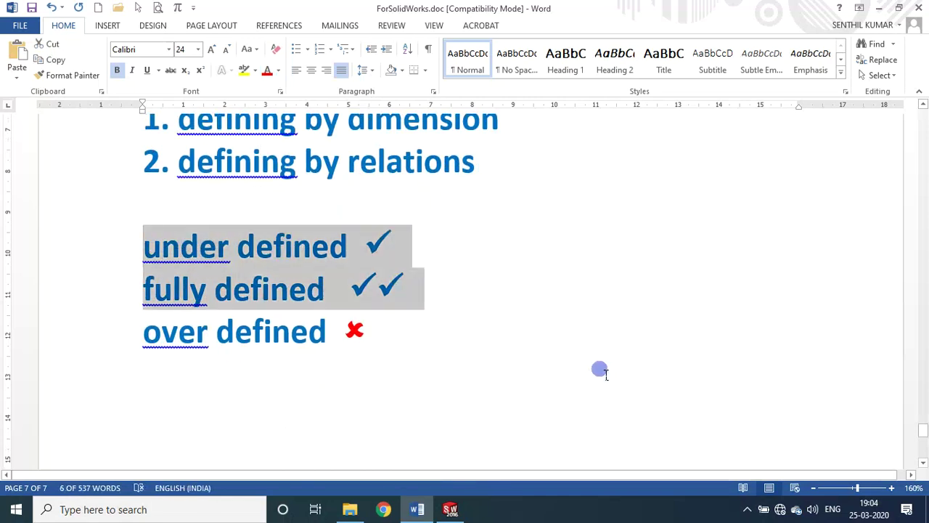
Step: Review the 'dimension' and 'relations' notes in Word, then return to the SOLIDWORKS sketch
click(599, 369)
scroll(520, 308, up, 2)
double_click(472, 271)
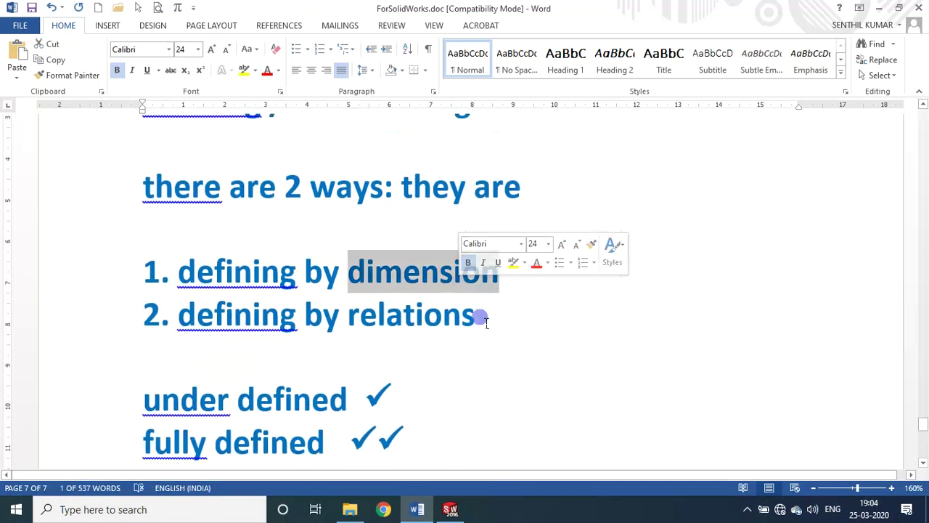
click(523, 363)
click(443, 319)
scroll(297, 341, down, 2)
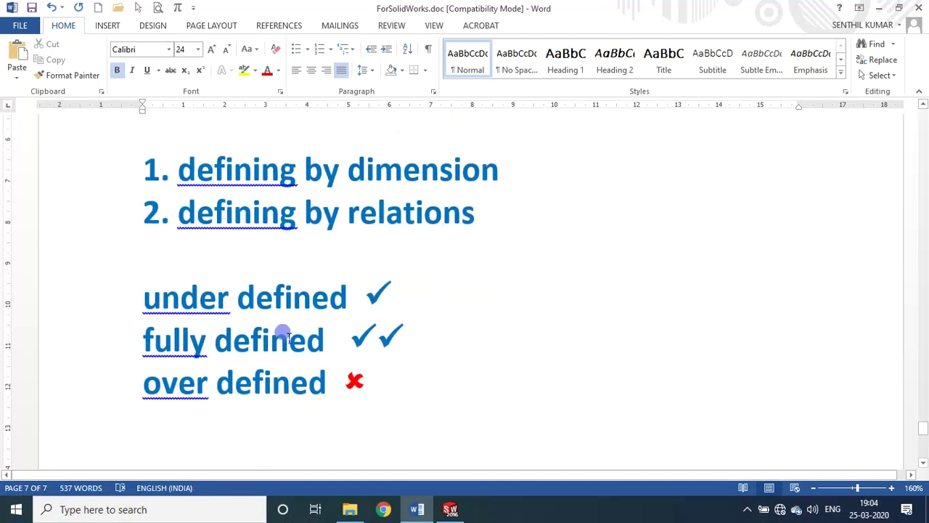
key(alt+Tab)
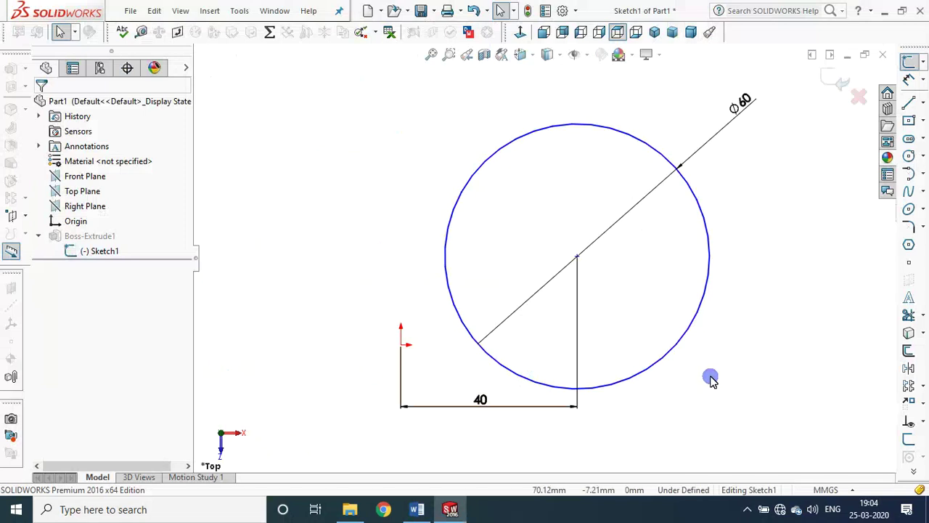
key(alt+Tab)
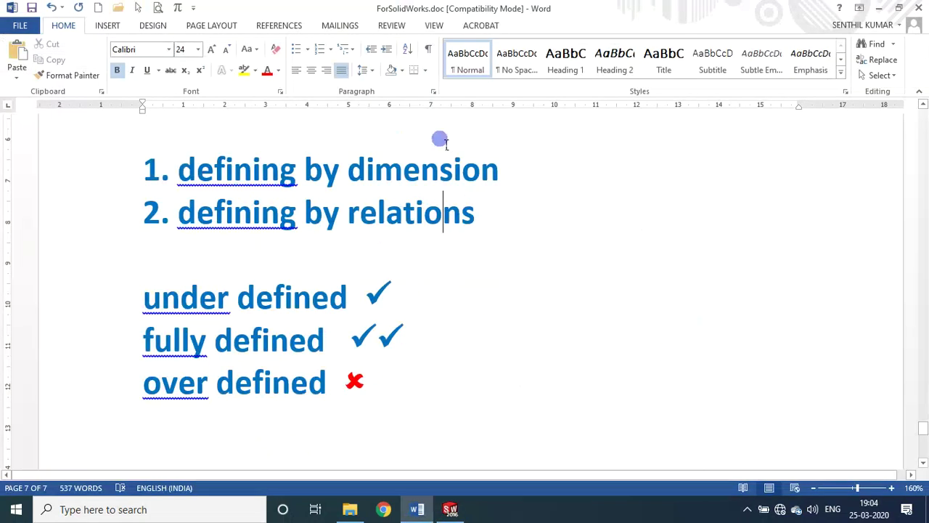
click(378, 212)
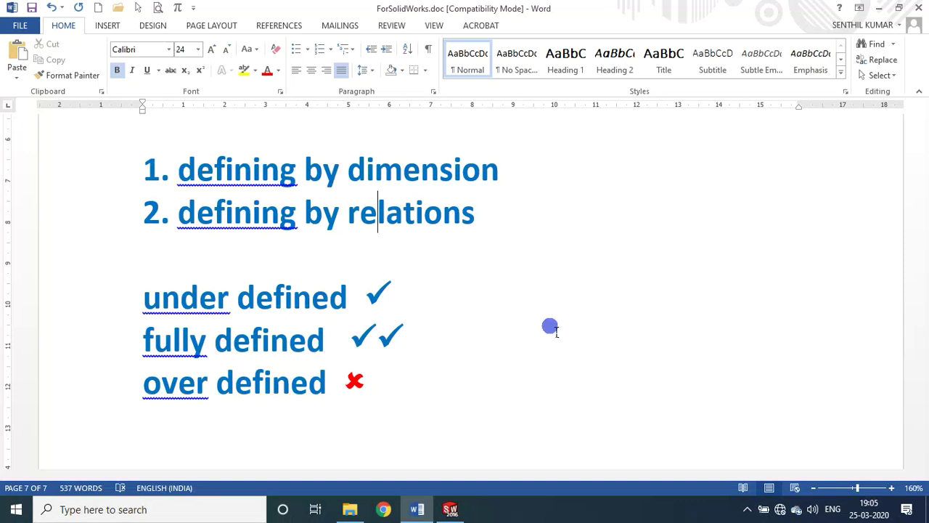
key(alt+Tab)
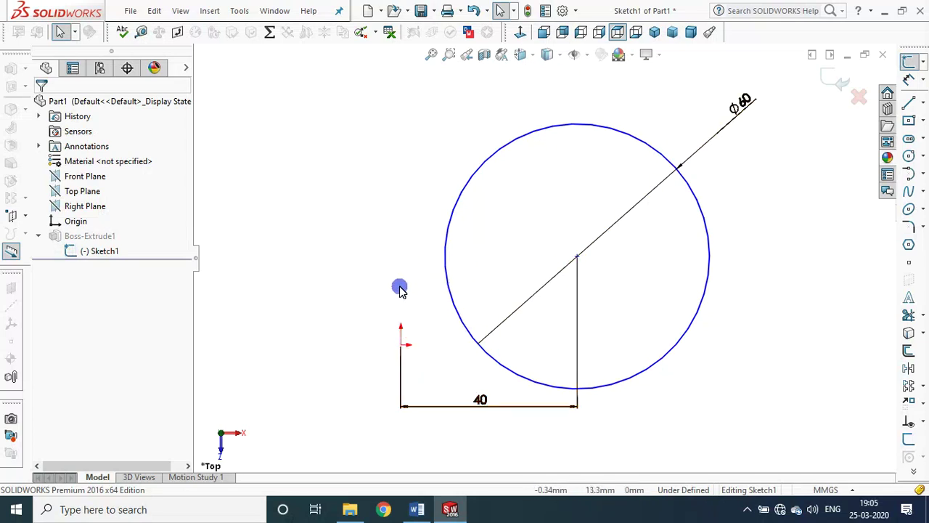
Step: Select the sketch origin together with the circle's centre point
click(400, 345)
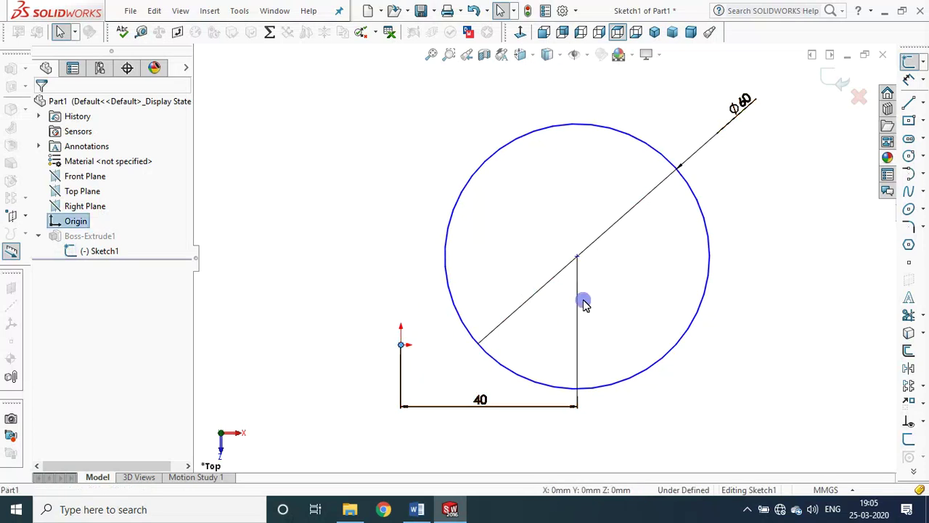
ctrl+click(576, 258)
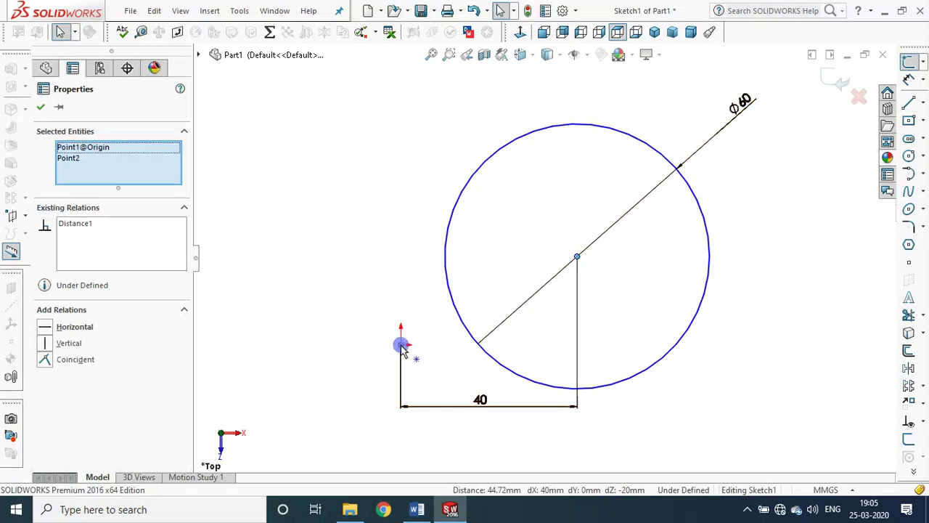
click(347, 276)
click(400, 344)
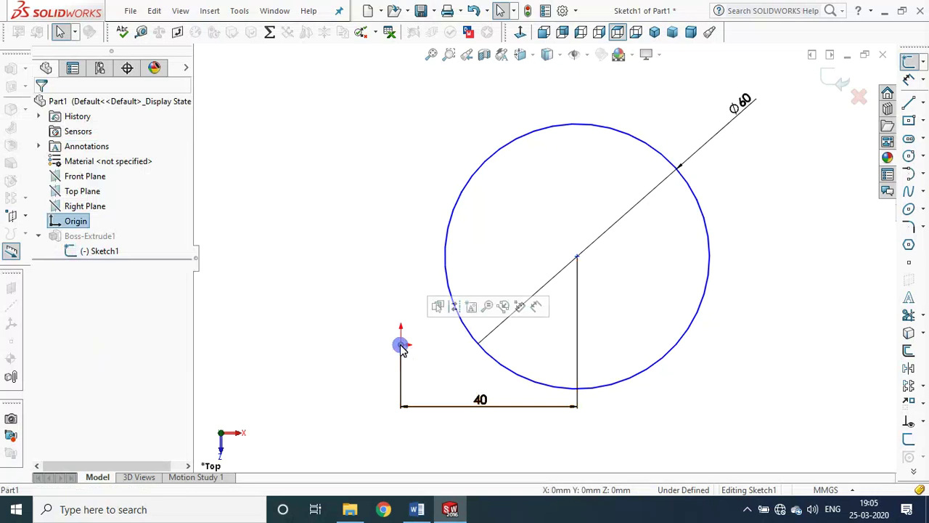
click(577, 259)
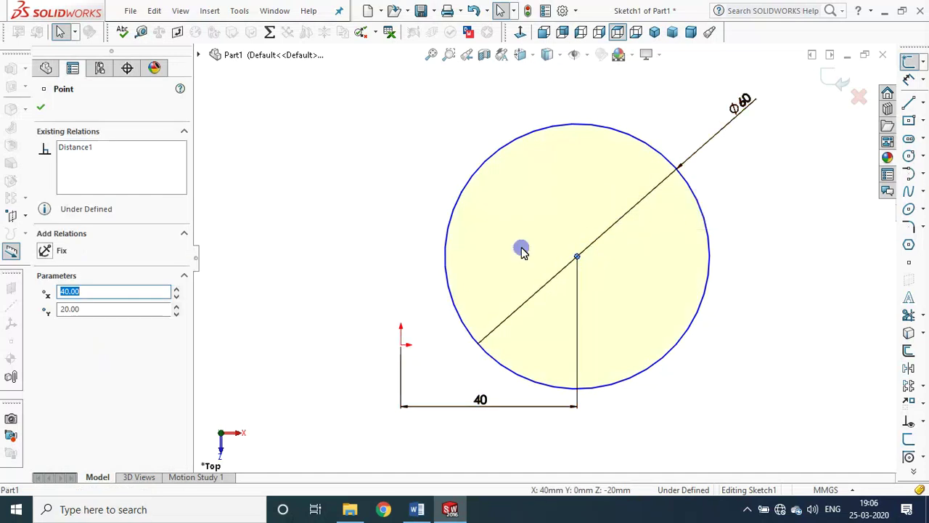
click(343, 231)
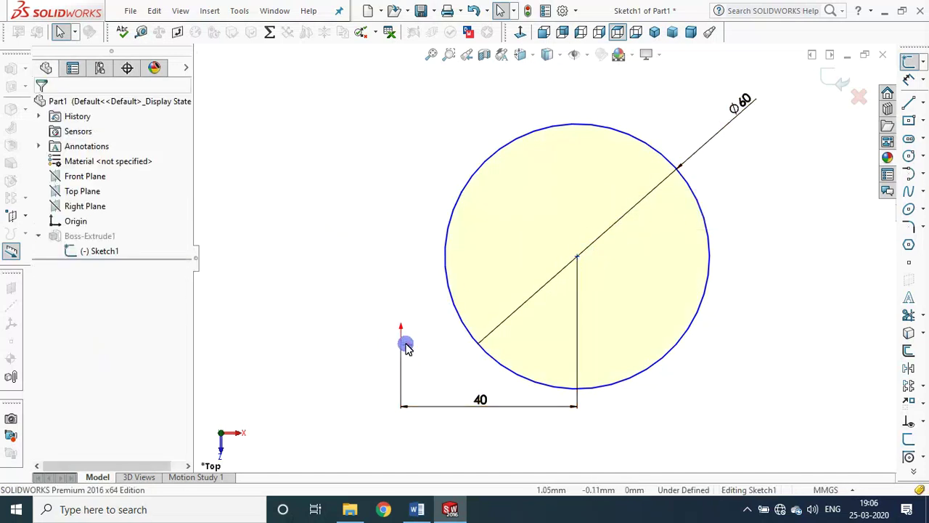
click(401, 346)
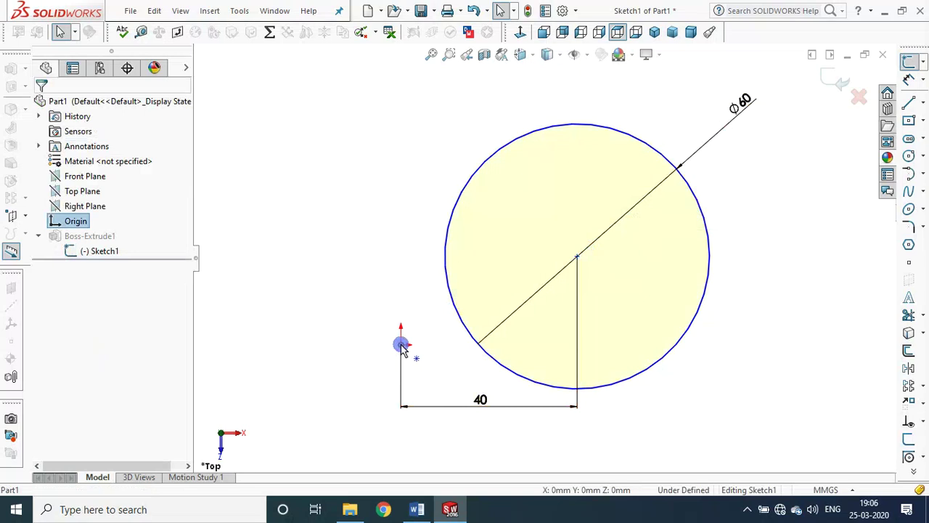
ctrl+click(577, 258)
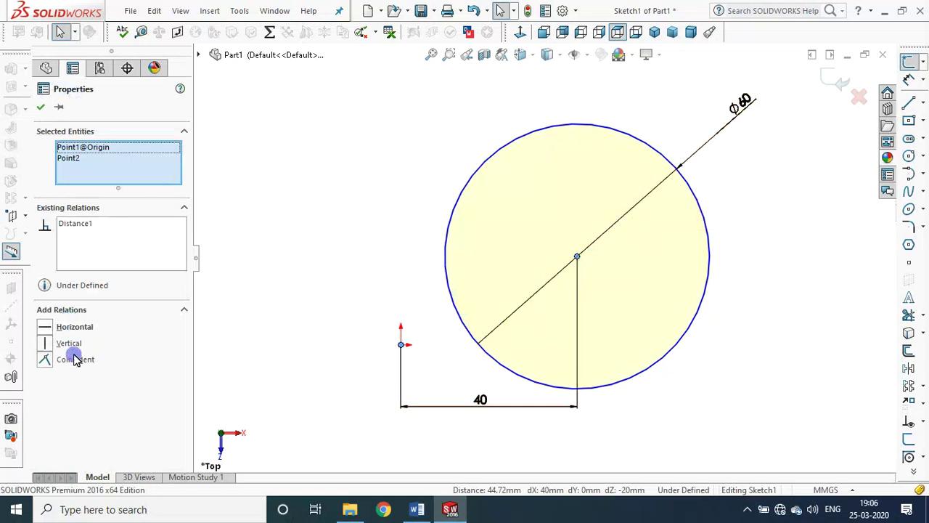
Step: Apply a Horizontal relation between origin and circle centre and exit the sketch
click(45, 327)
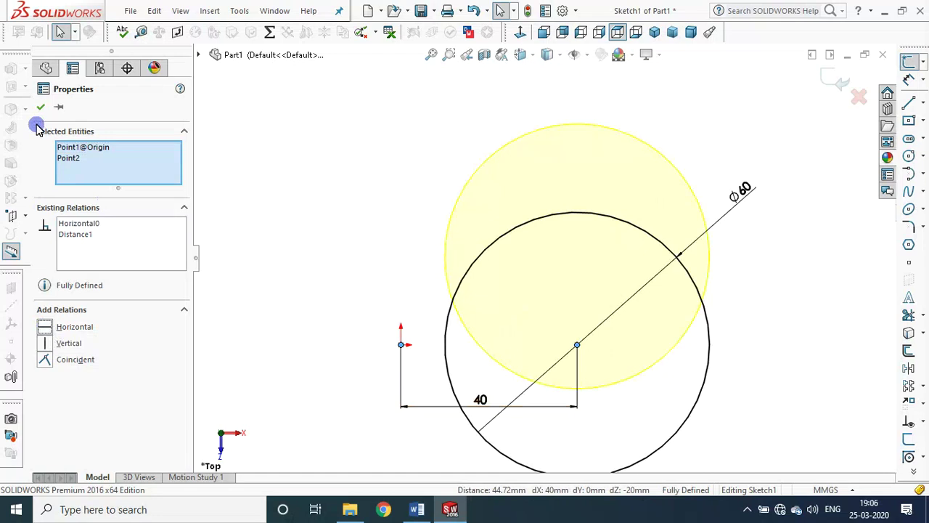
key(ctrl+z)
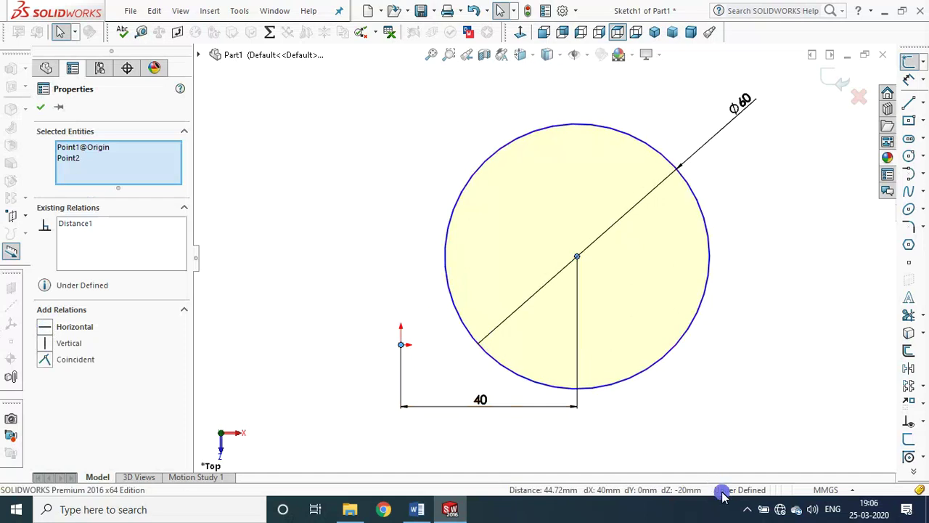
click(48, 327)
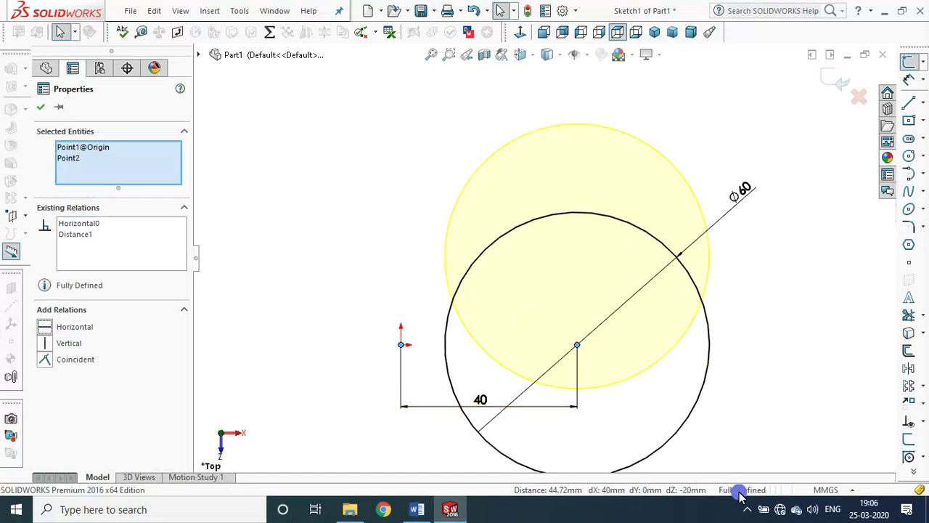
click(41, 106)
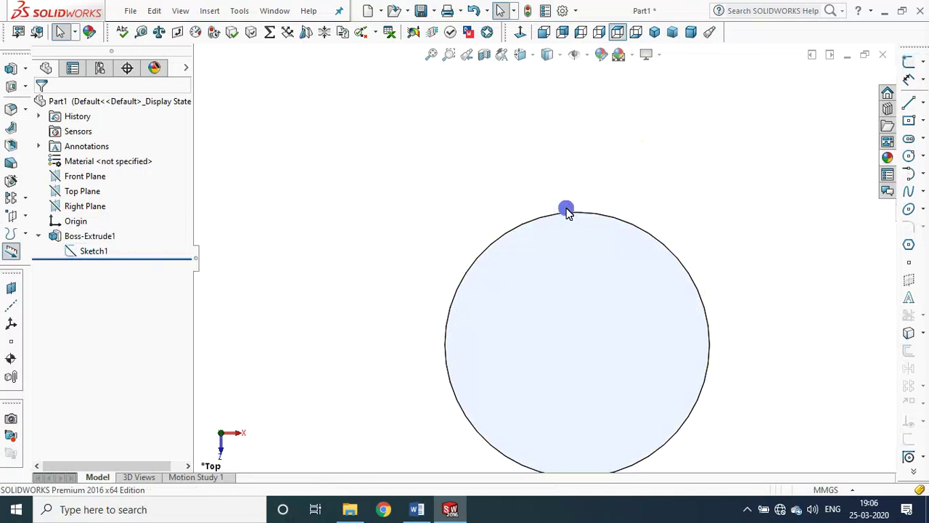
Step: Reopen Sketch1 from the Top view and undo the Horizontal relation
click(658, 35)
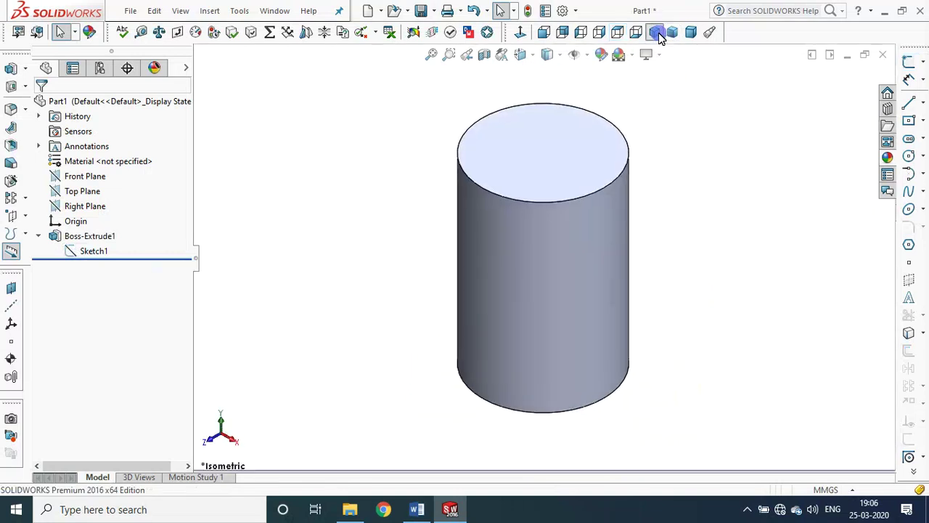
click(616, 32)
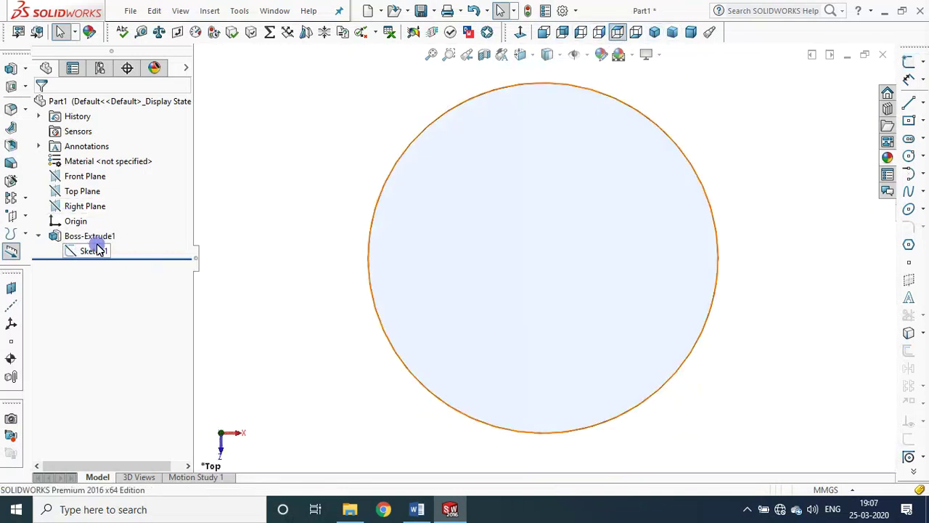
click(105, 254)
click(124, 257)
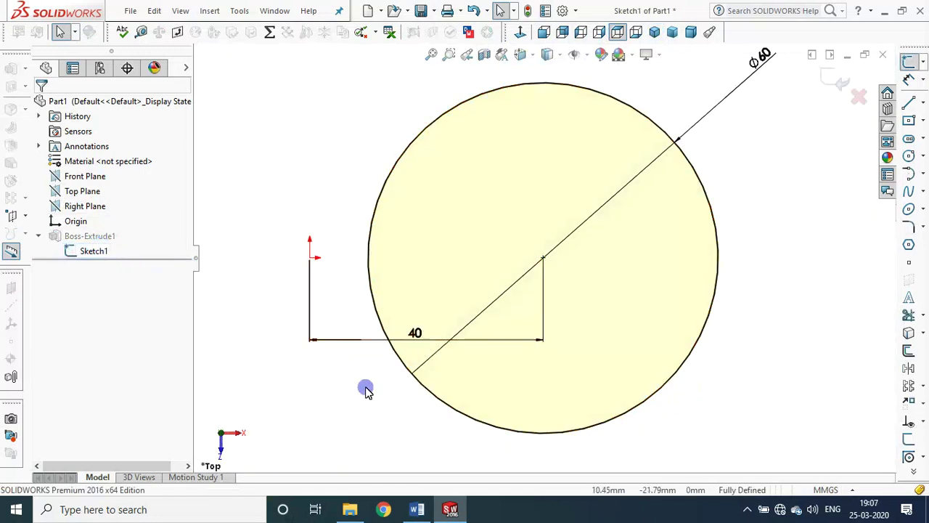
key(ctrl+z)
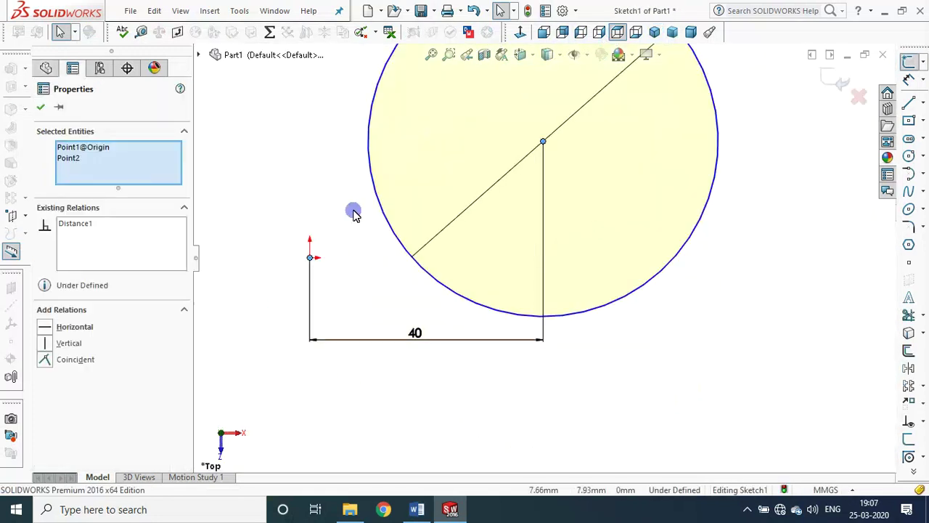
Step: Delete the 20 mm vertical and 40 mm horizontal dimensions from the circle
click(341, 190)
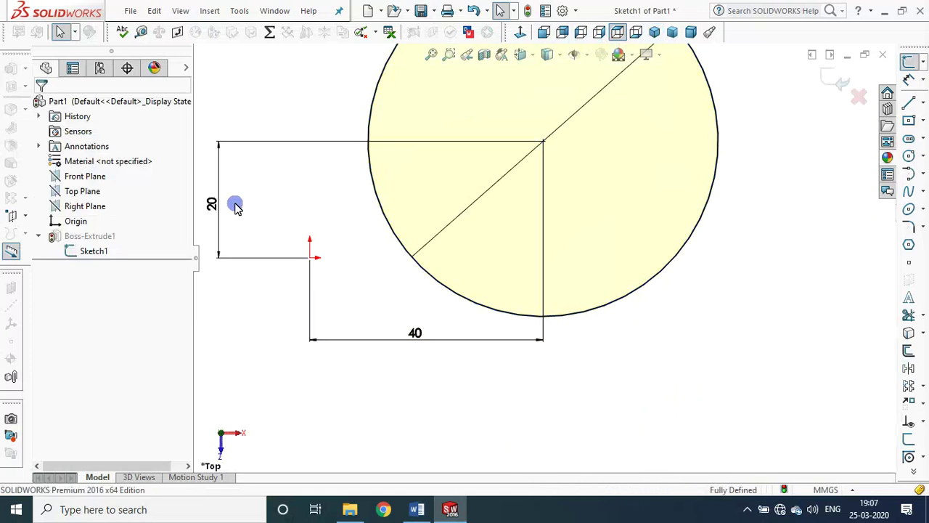
click(249, 143)
key(Delete)
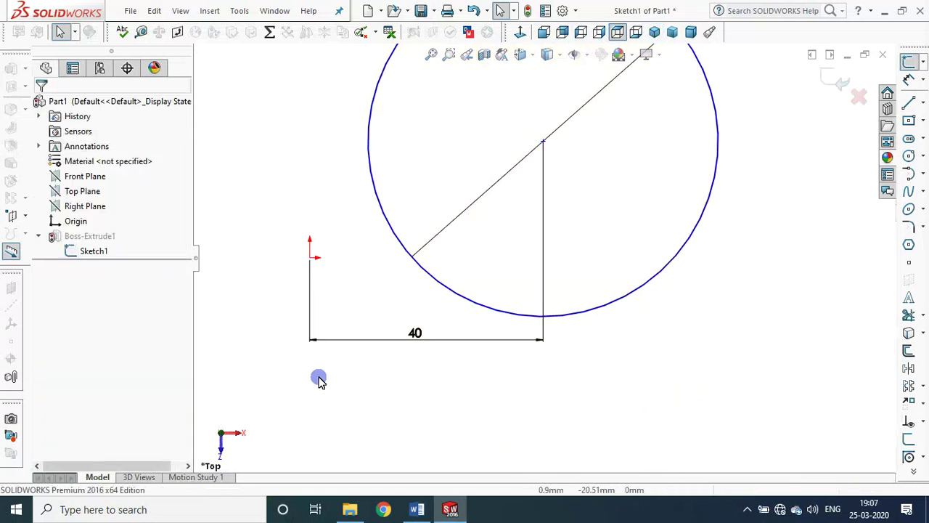
click(348, 339)
key(Delete)
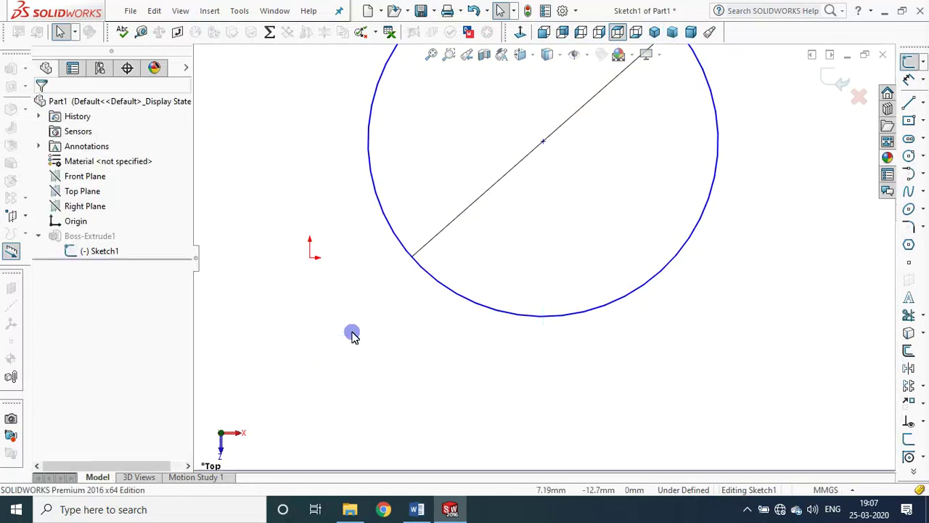
Step: Add a Coincident relation between the origin and circle centre, then switch to Word
click(542, 143)
ctrl+click(311, 257)
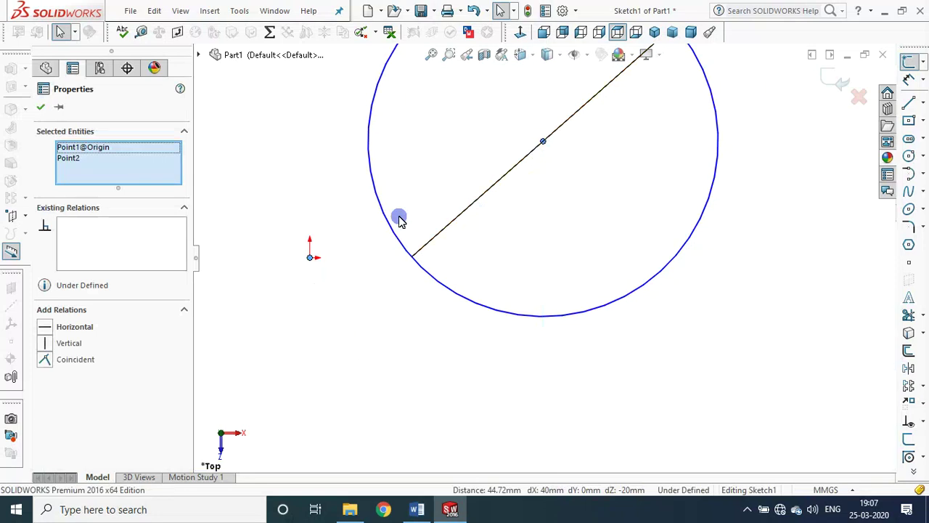
click(43, 361)
mouse_move(583, 280)
ctrl+middle_down()
mouse_move(765, 294)
mouse_move(754, 283)
ctrl+middle_up()
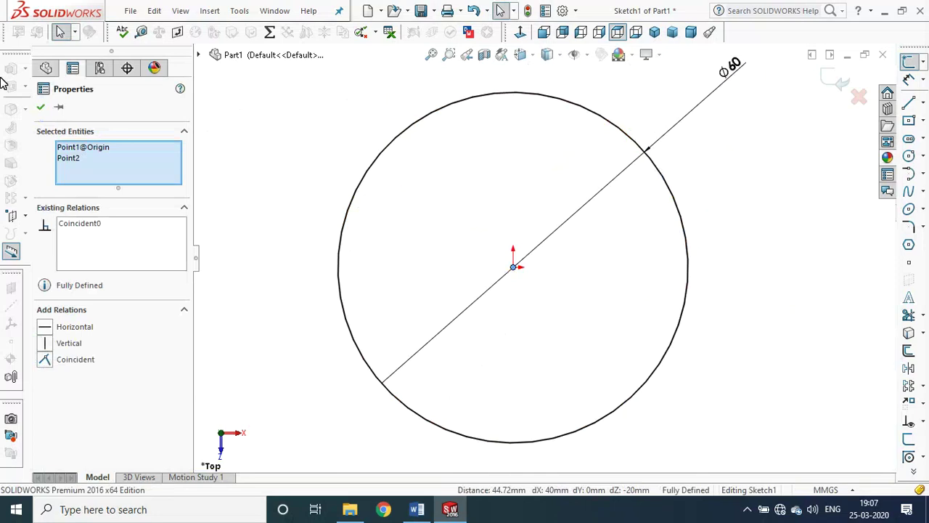
click(40, 106)
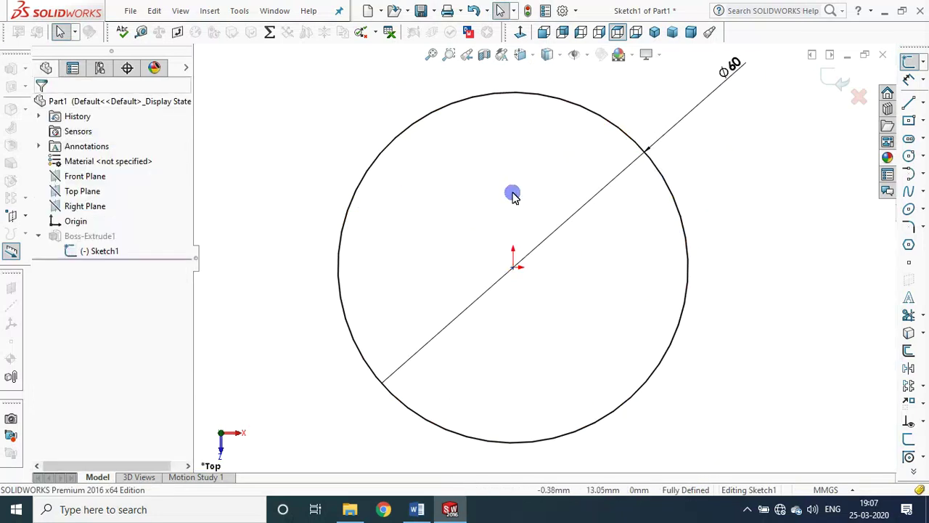
click(425, 505)
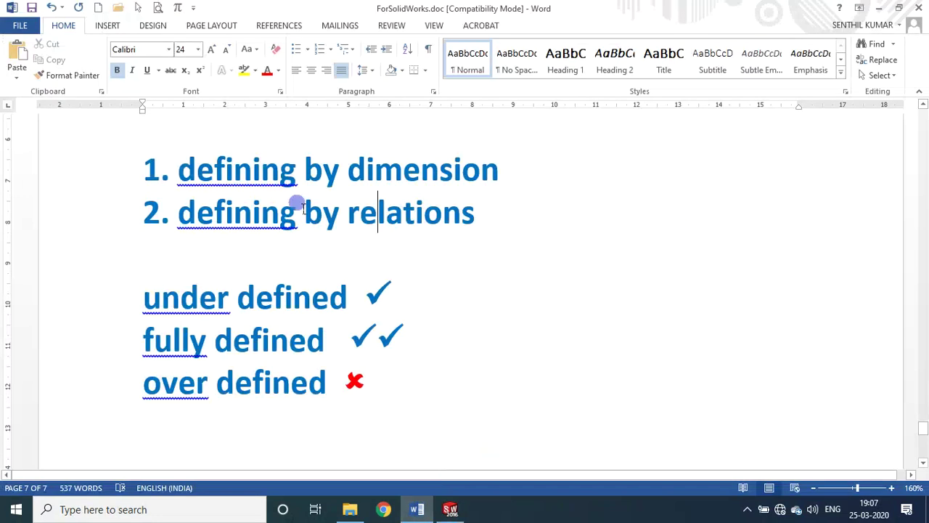
Step: Review the 'defining / constraining a sketch' heading in the Word notes
scroll(307, 243, up, 4)
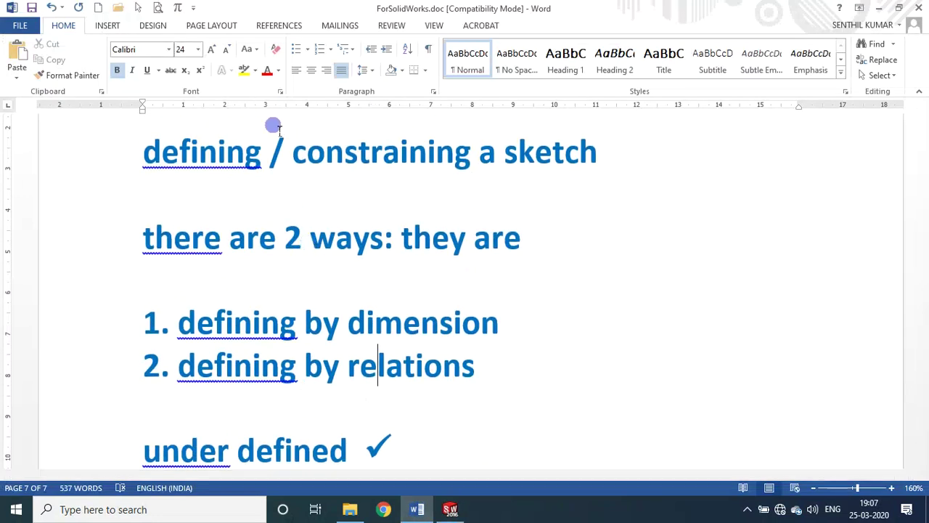
click(125, 145)
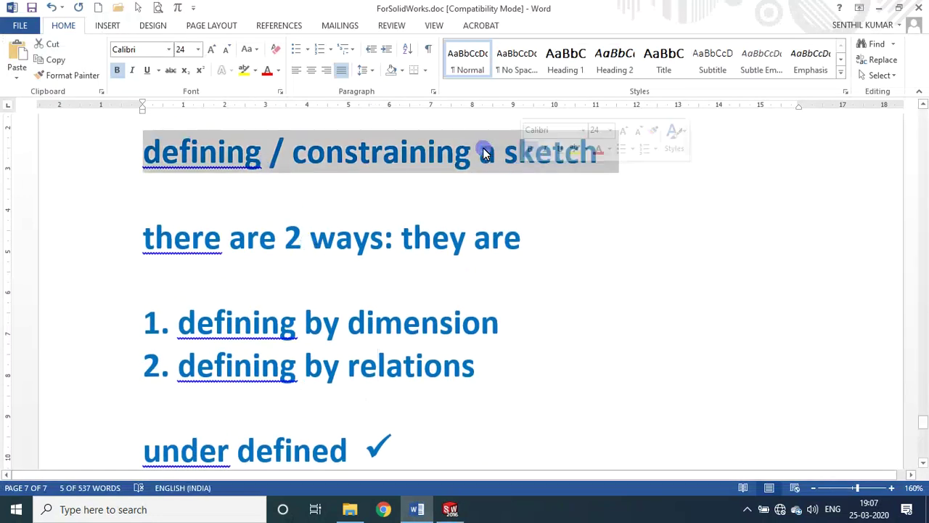
click(482, 149)
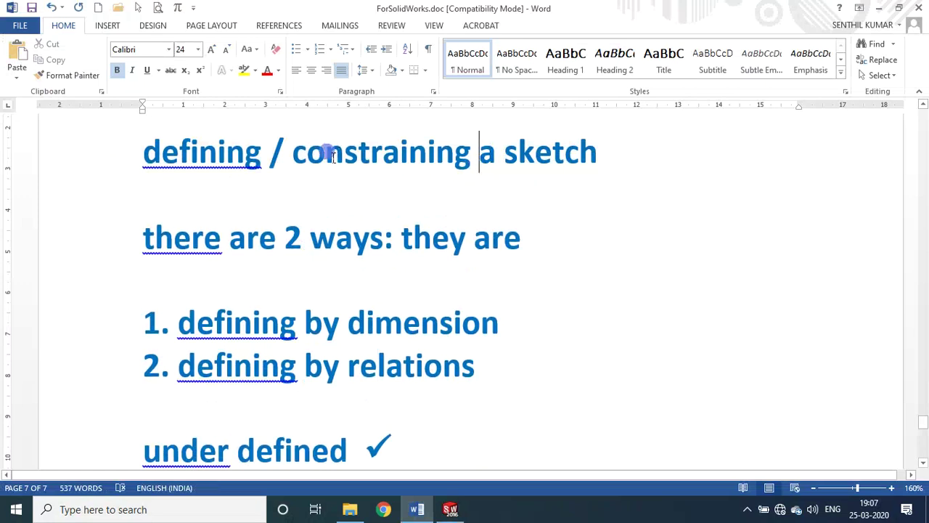
double_click(178, 154)
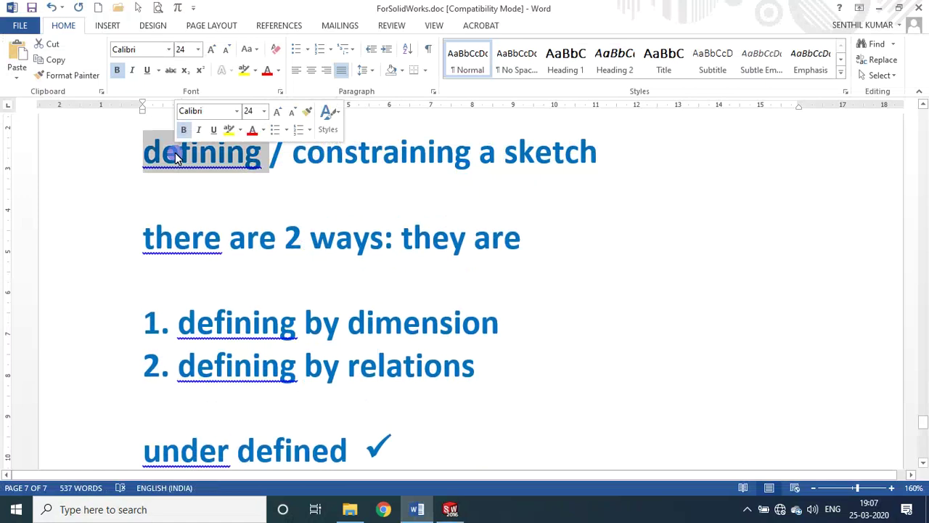
click(396, 154)
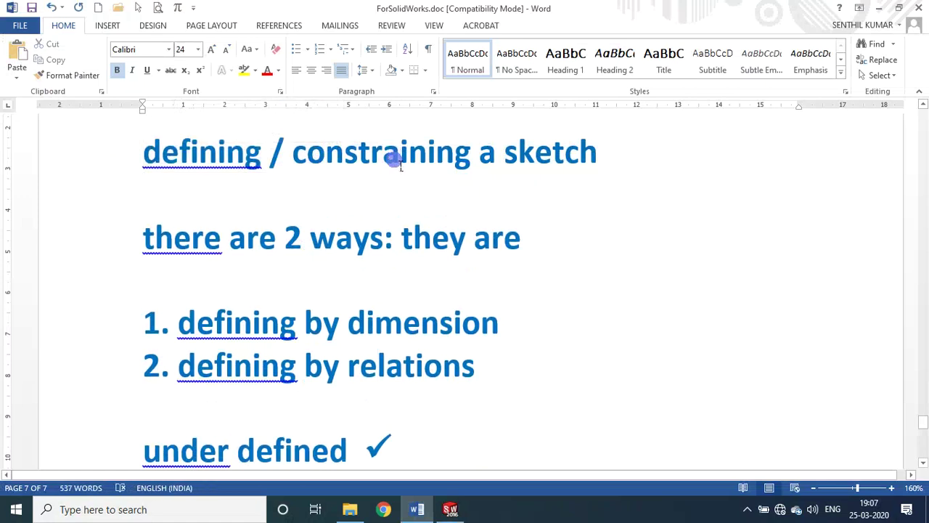
scroll(383, 232, down, 1)
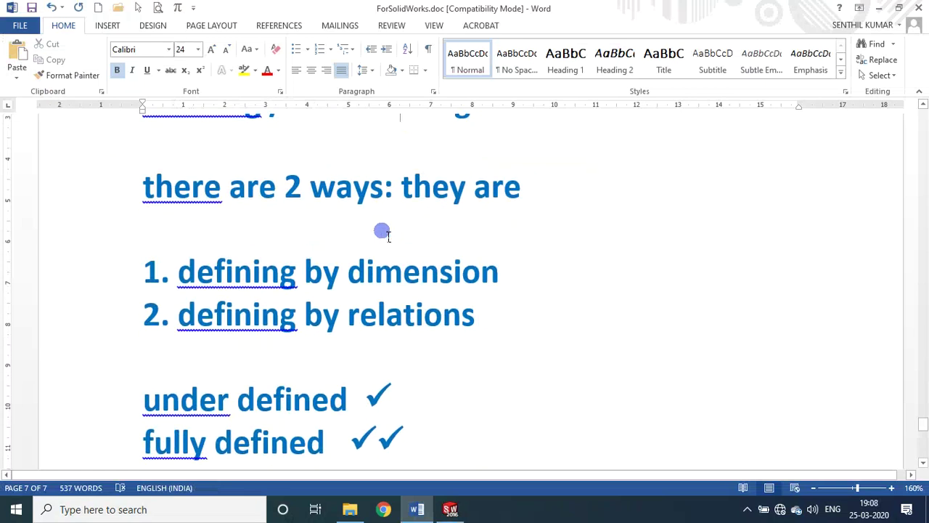
scroll(359, 279, down, 2)
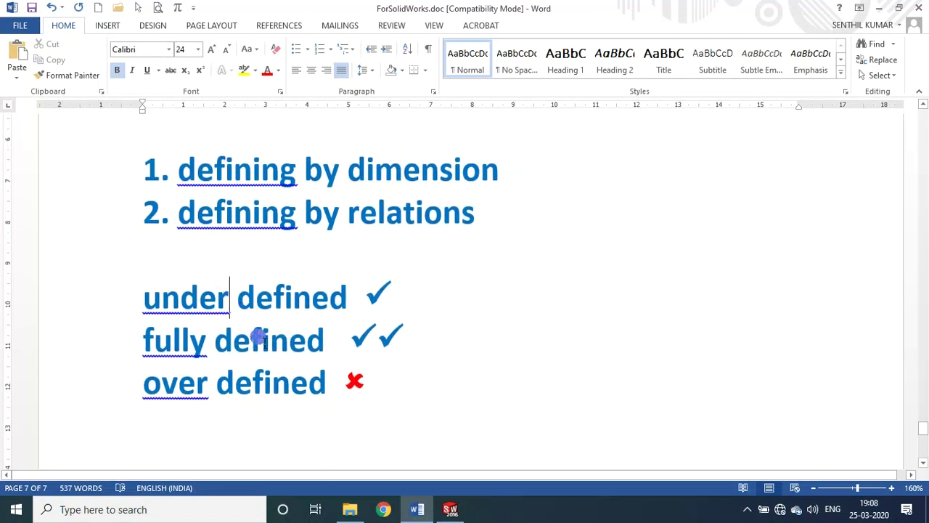
Step: Highlight the 'fully defined', 'defining by dimension' and 'defining by relations' lines
drag(146, 341, 433, 323)
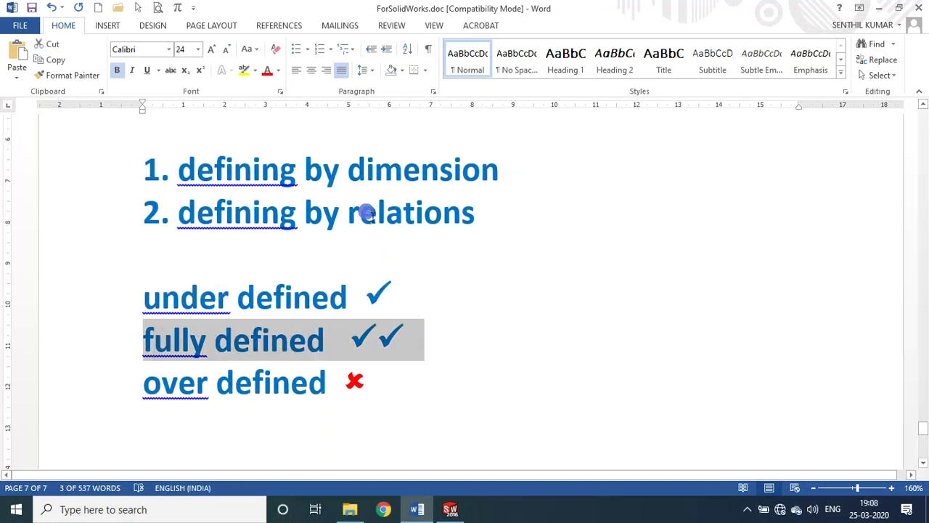
scroll(366, 212, up, 1)
drag(190, 221, 503, 226)
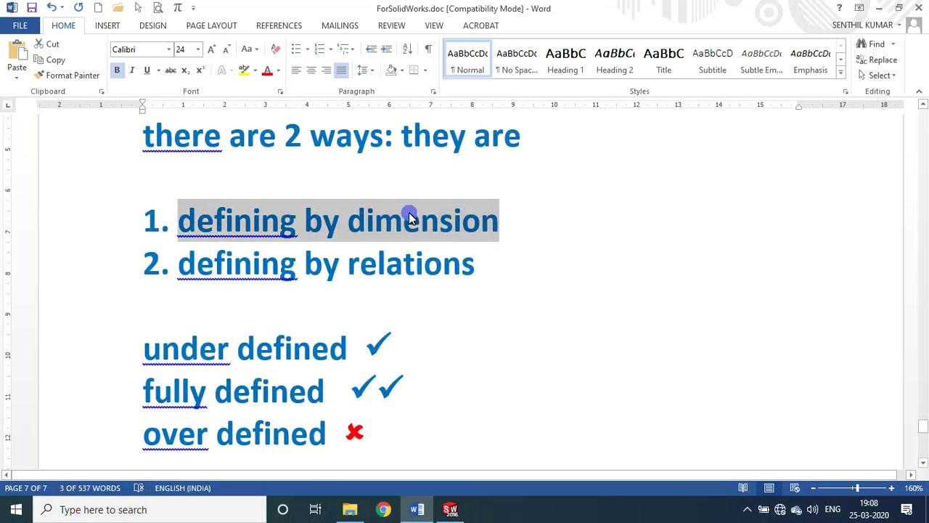
triple_click(386, 264)
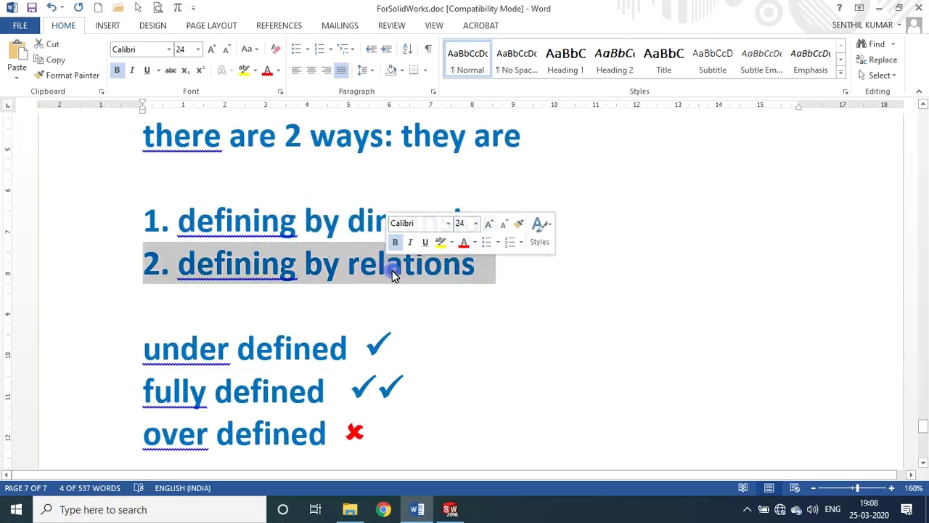
click(399, 270)
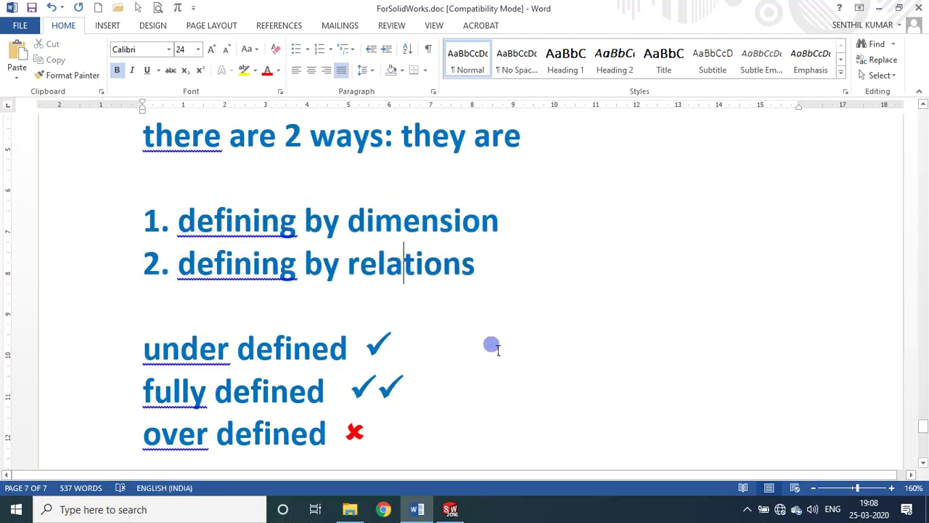
double_click(442, 270)
click(385, 301)
double_click(408, 267)
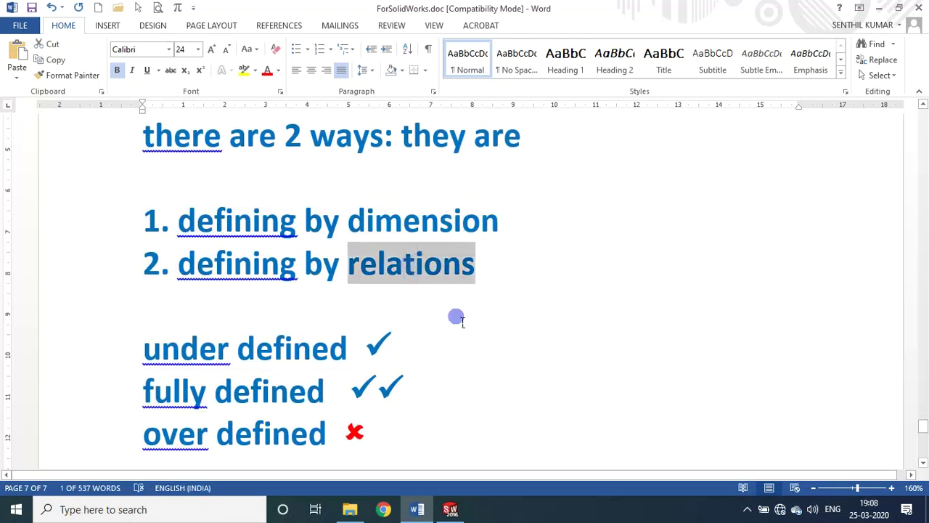
click(445, 305)
double_click(430, 270)
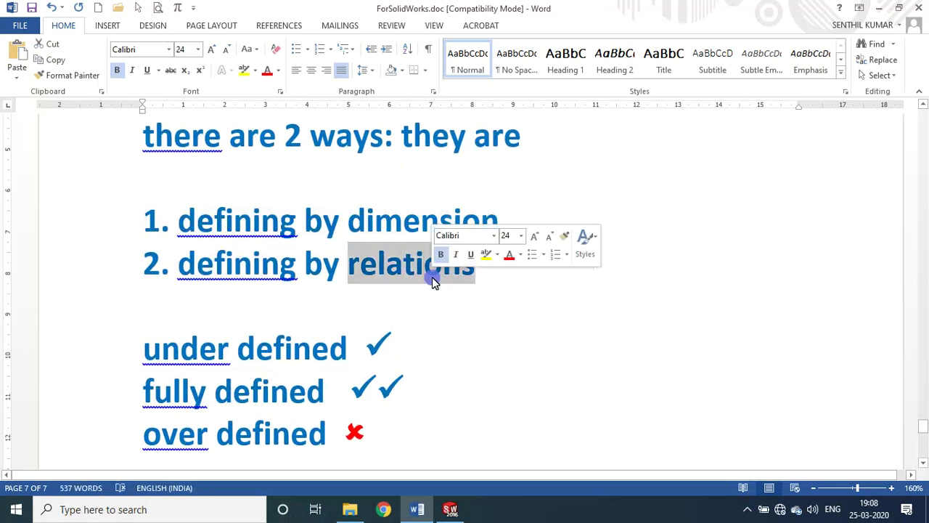
click(423, 308)
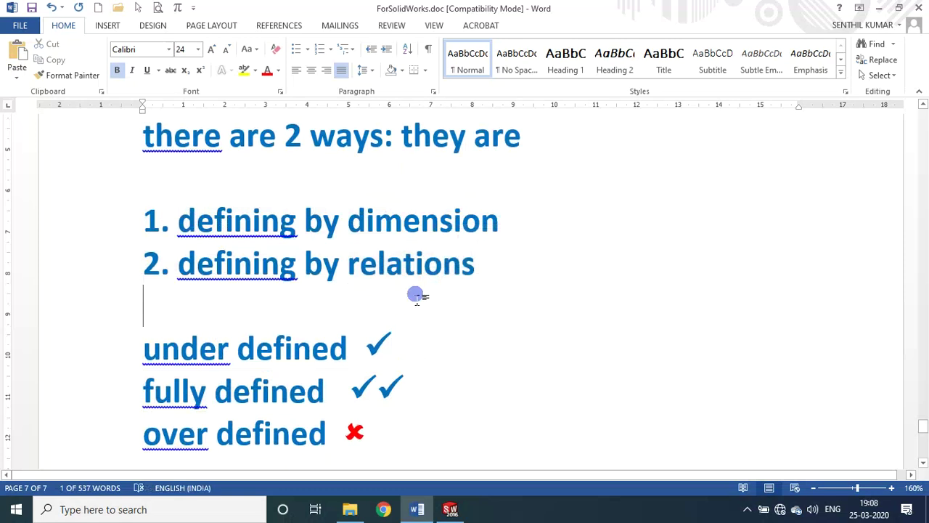
Step: Reread 'dimension' and 'relations', leave the cursor below 'over defined', and return to SOLIDWORKS
double_click(419, 228)
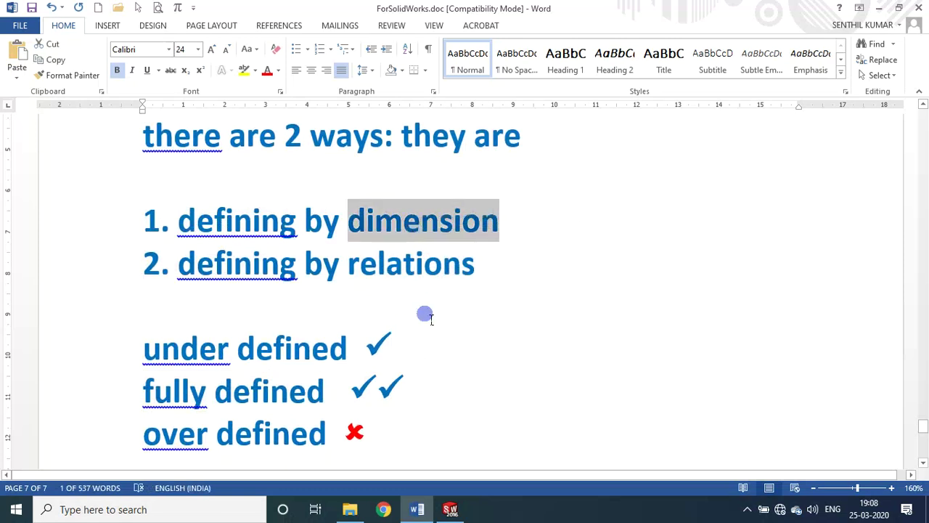
click(419, 266)
double_click(416, 264)
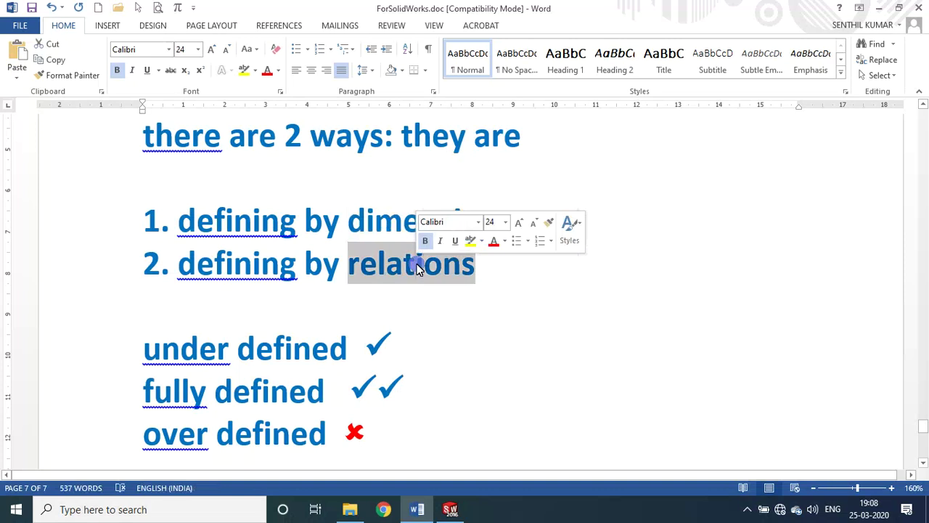
click(334, 298)
triple_click(383, 225)
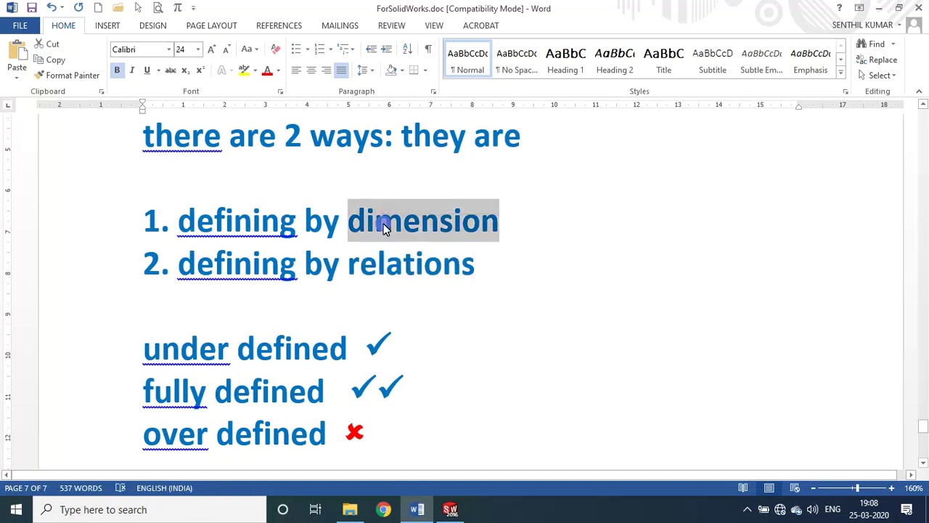
click(395, 323)
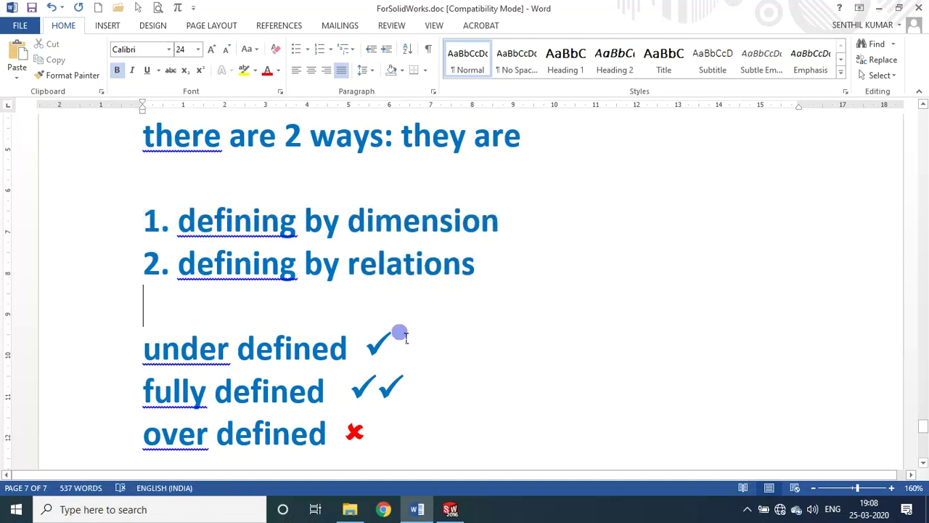
scroll(400, 327, down, 3)
click(301, 309)
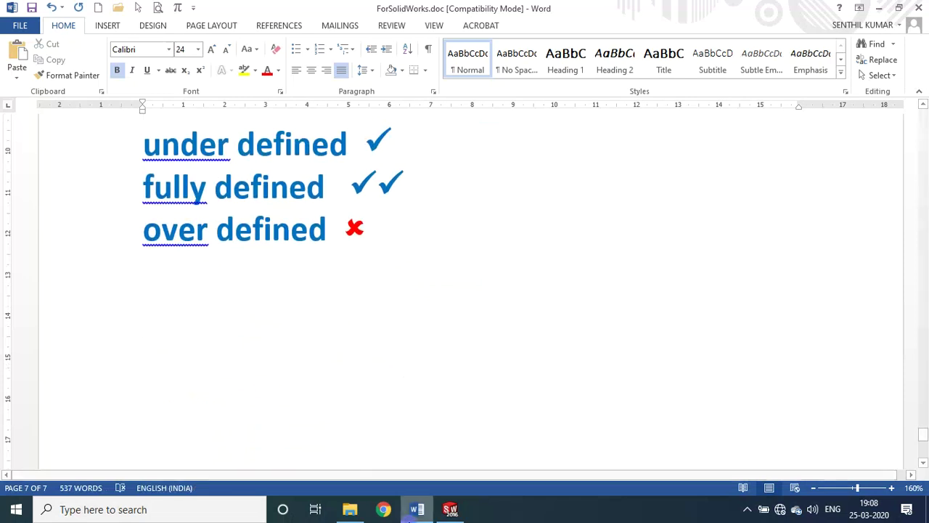
click(450, 509)
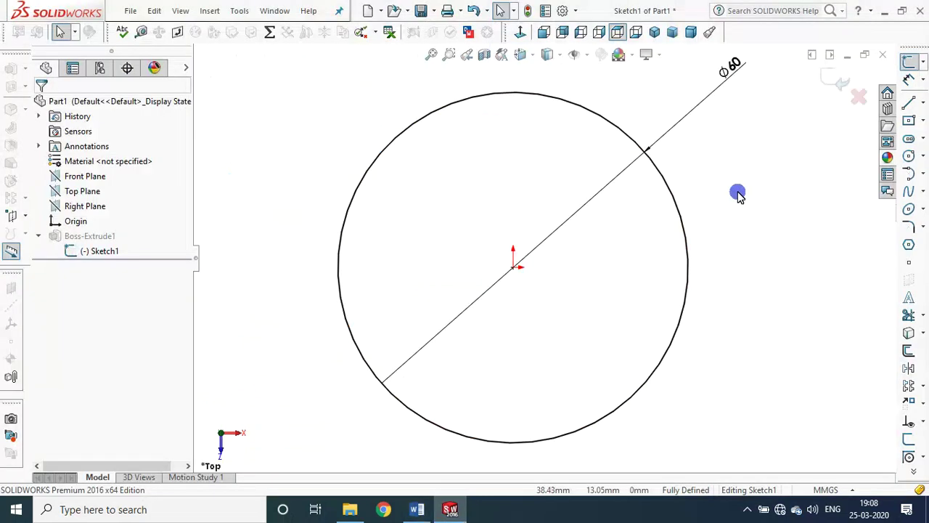
key(f)
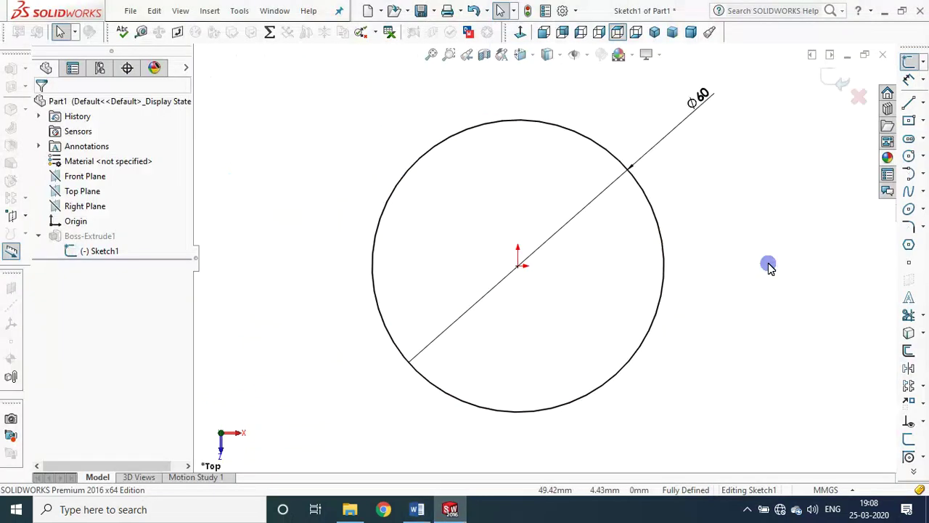
click(838, 80)
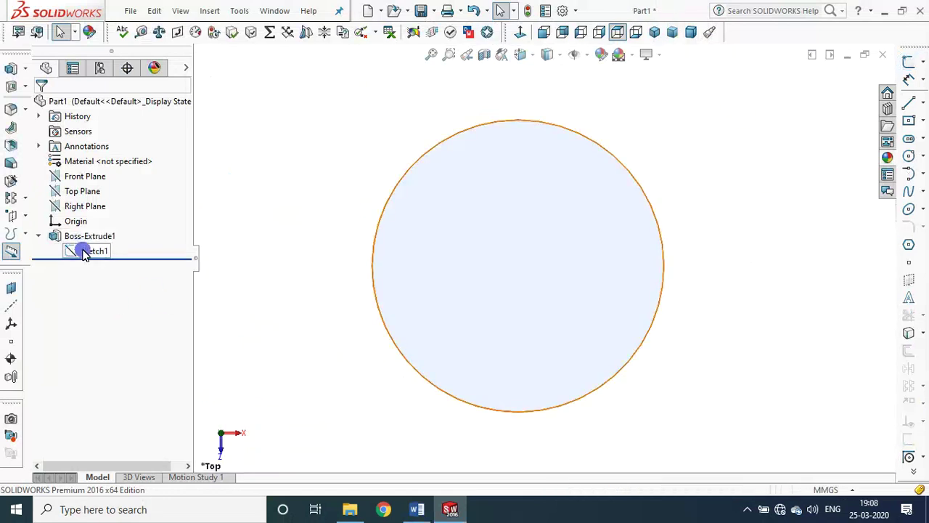
click(89, 250)
click(251, 319)
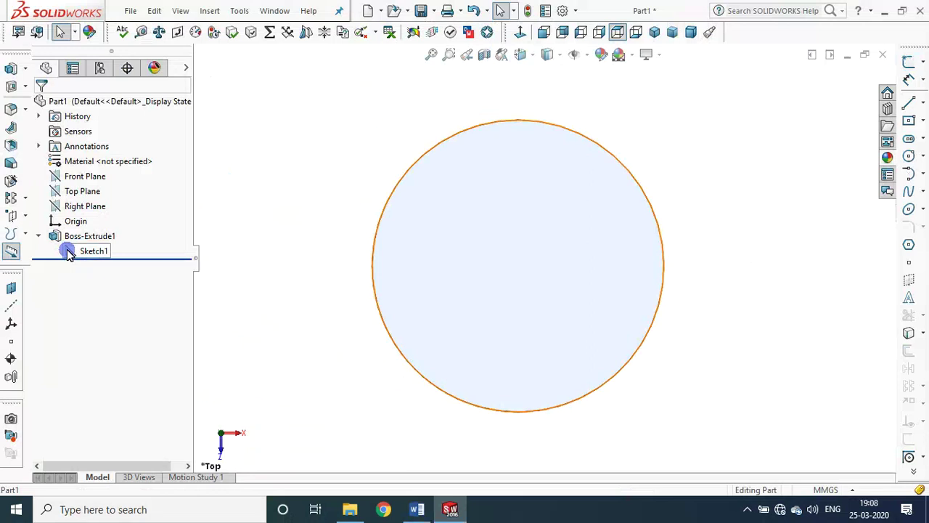
double_click(80, 252)
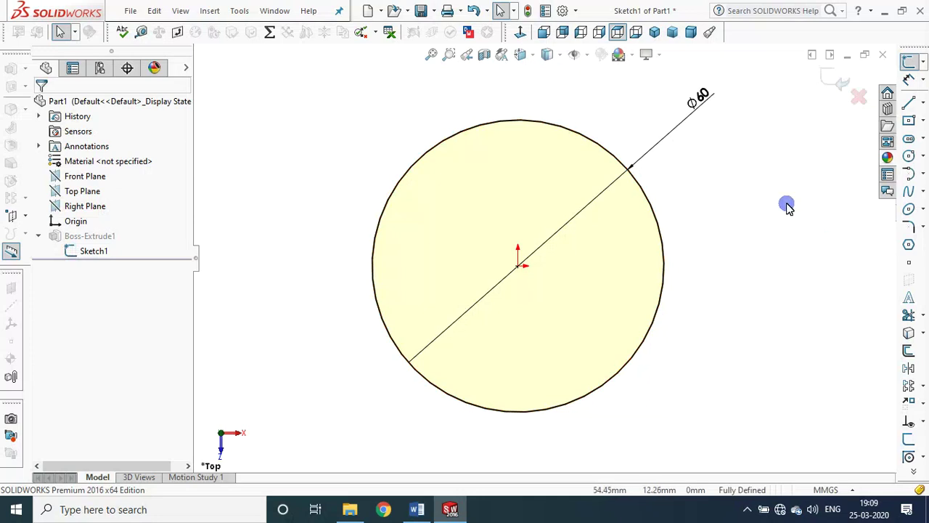
key(z)
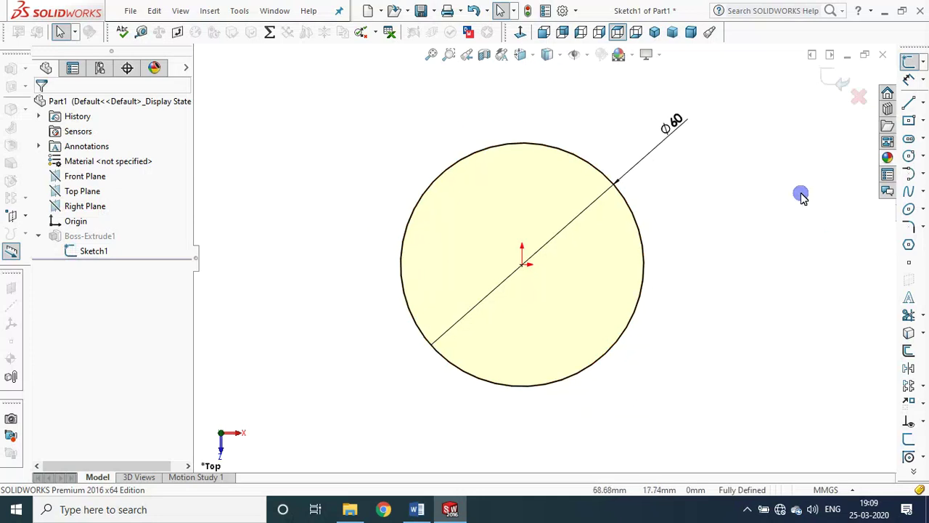
Step: Add a second Ø60 diameter dimension to the circle with Smart Dimension
click(909, 78)
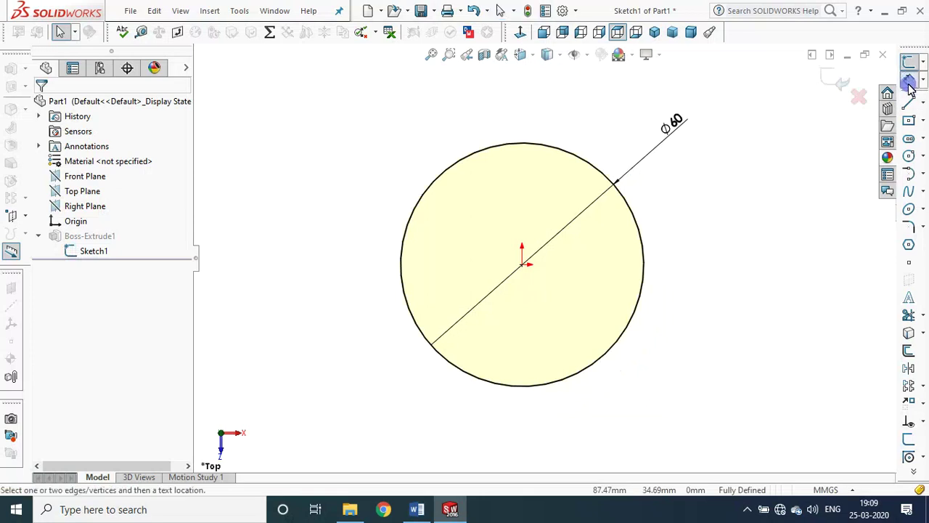
click(622, 342)
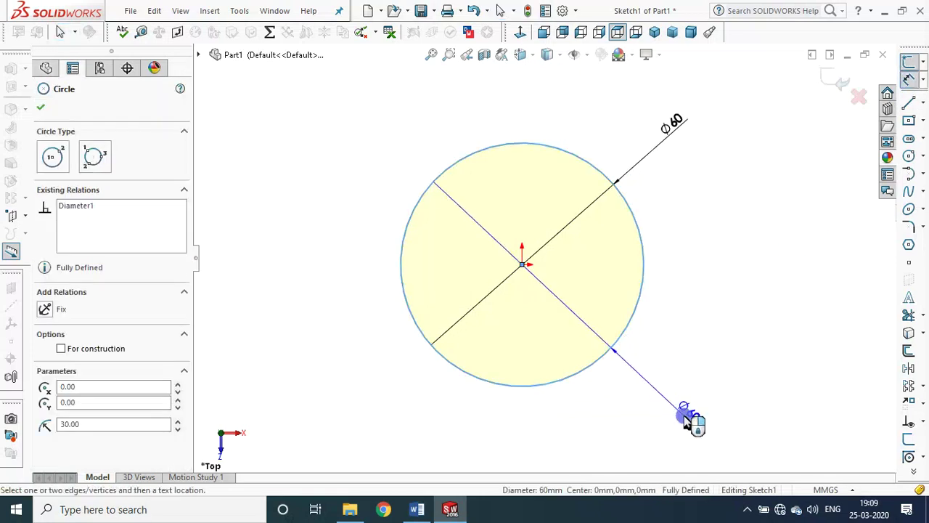
click(691, 419)
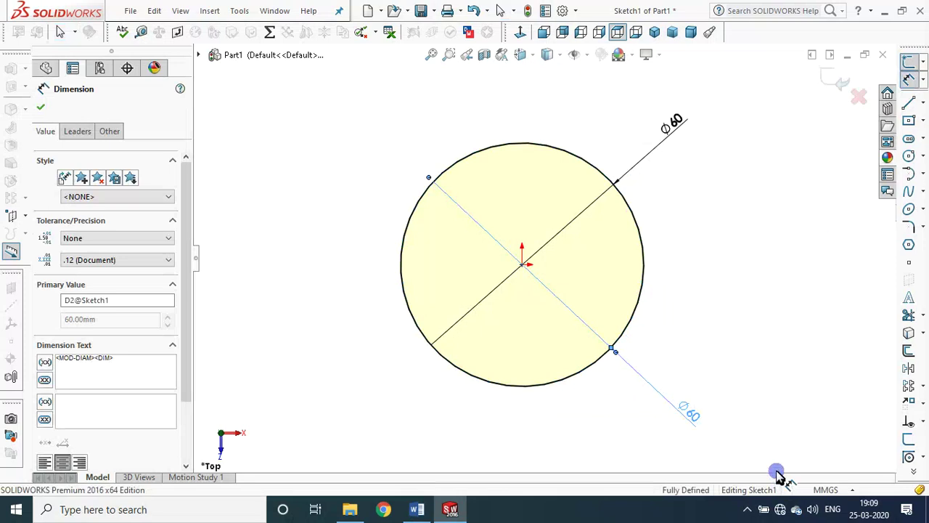
click(736, 356)
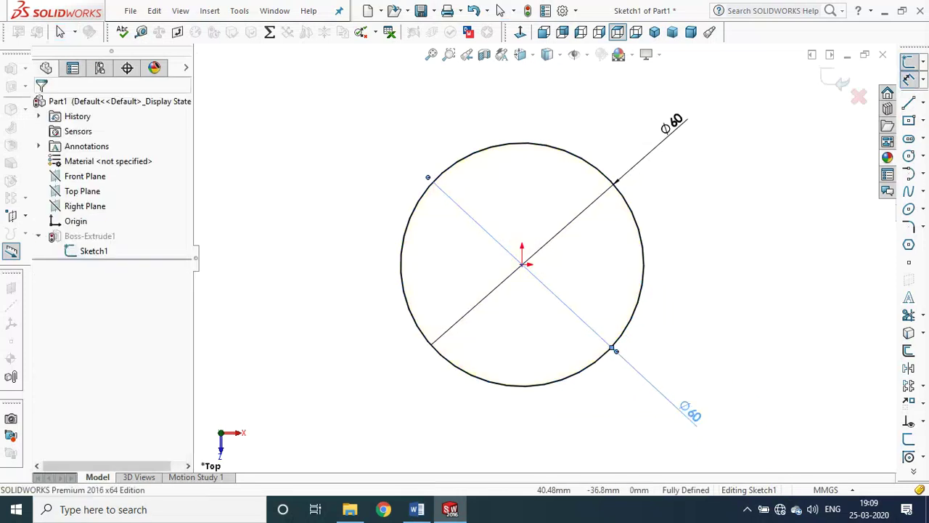
click(686, 410)
right_click(679, 408)
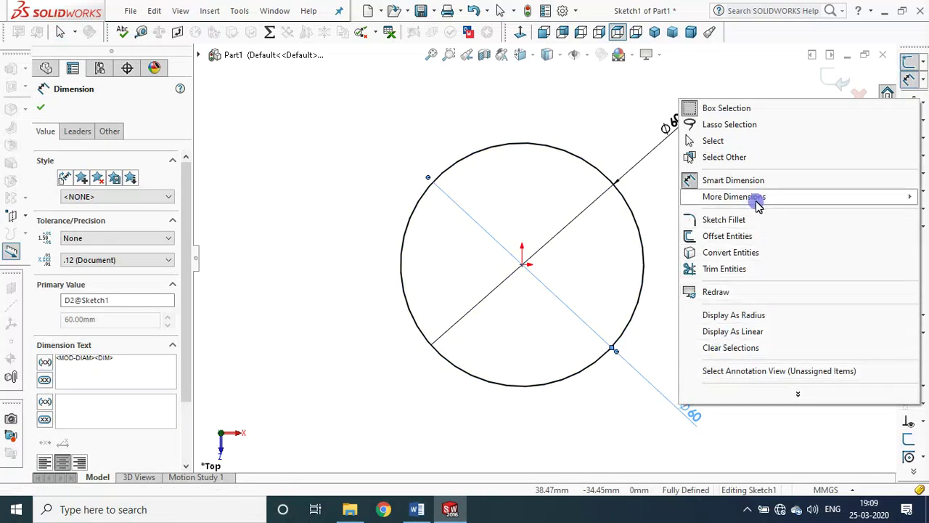
click(233, 327)
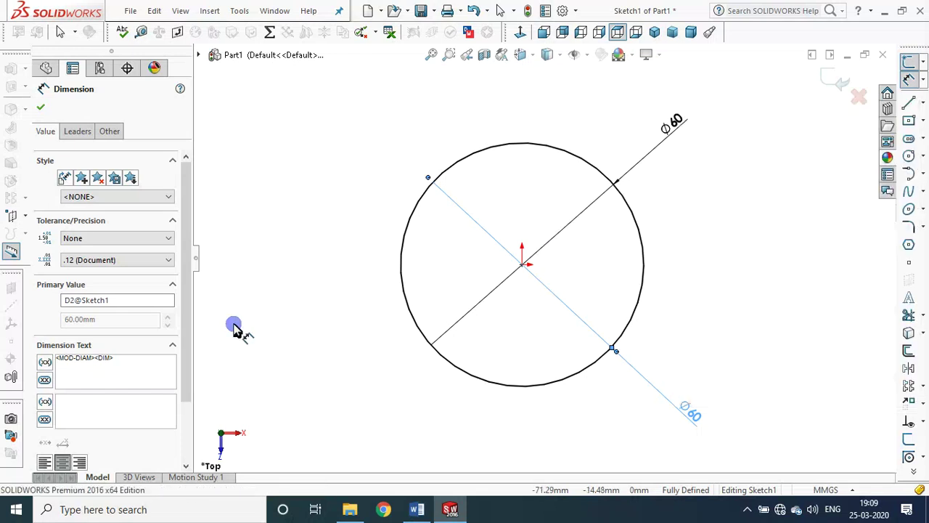
Step: Acknowledge the driven-dimension warning, delete the extra Ø60 dimension, and close the sketch
double_click(683, 414)
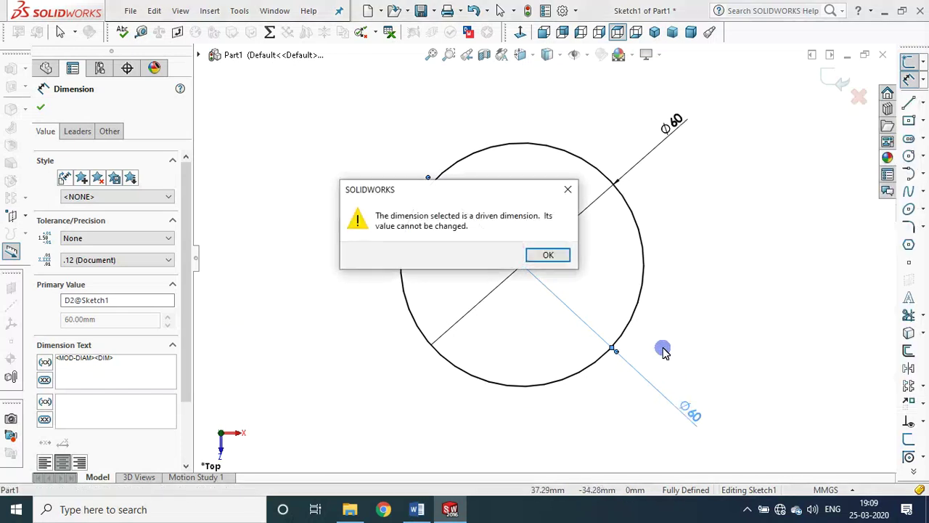
click(543, 254)
click(778, 330)
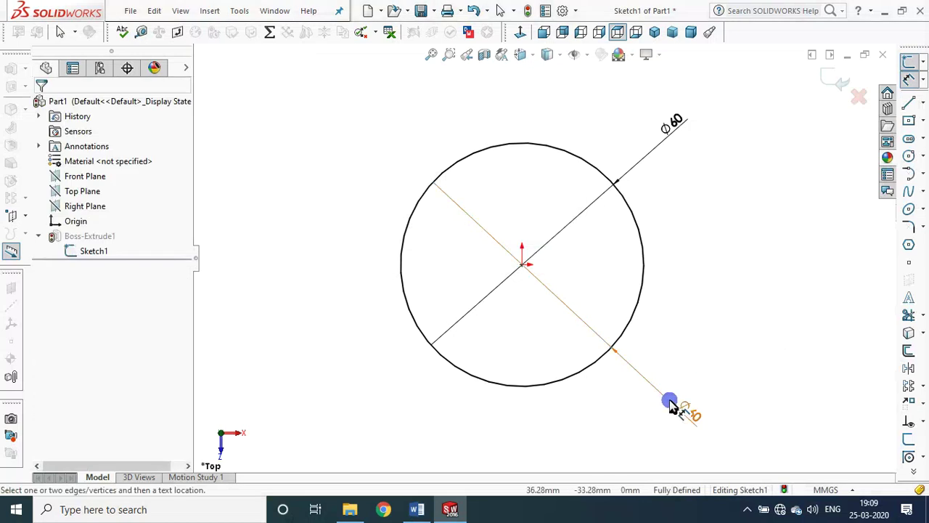
click(681, 406)
key(Delete)
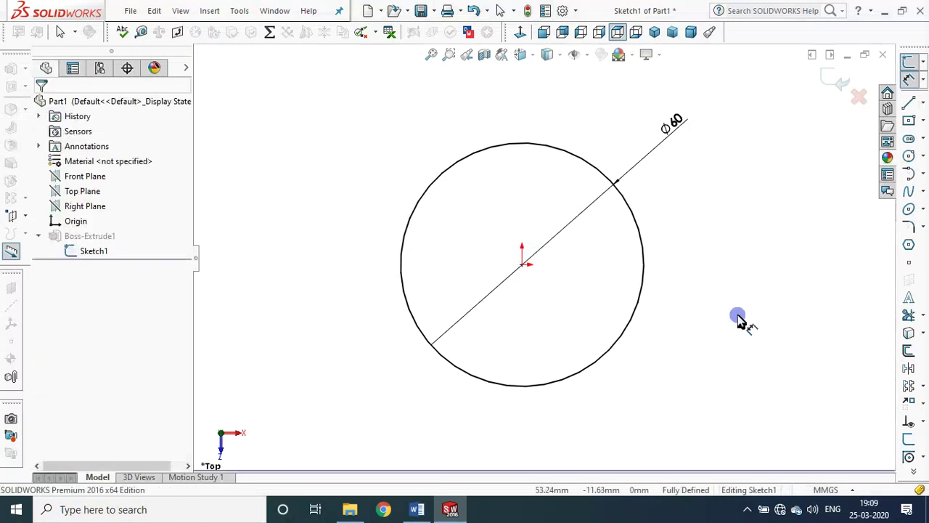
click(834, 82)
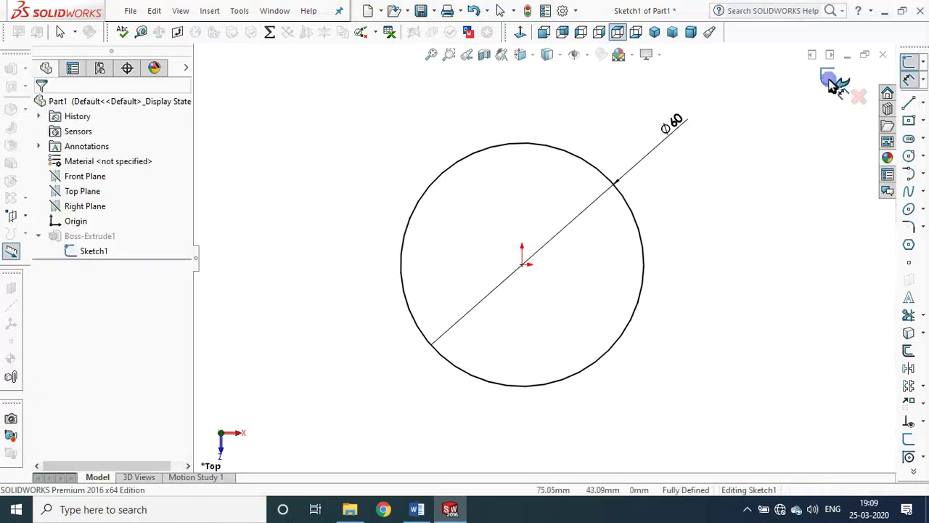
Step: Show the cylinder in isometric view, then start and cancel saving the part
click(653, 32)
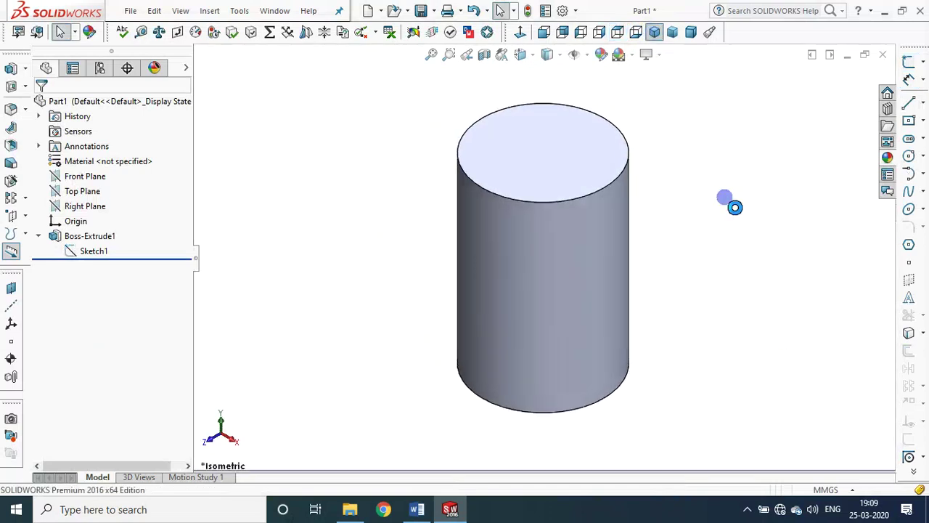
key(ctrl+s)
key(Escape)
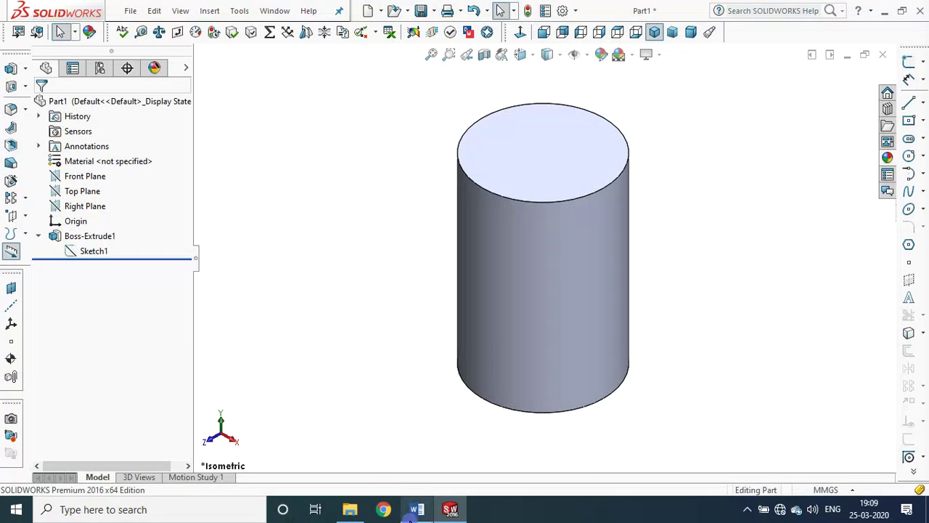
Step: Bring back the Word notes and select the lesson 1 cylinder brief
click(417, 511)
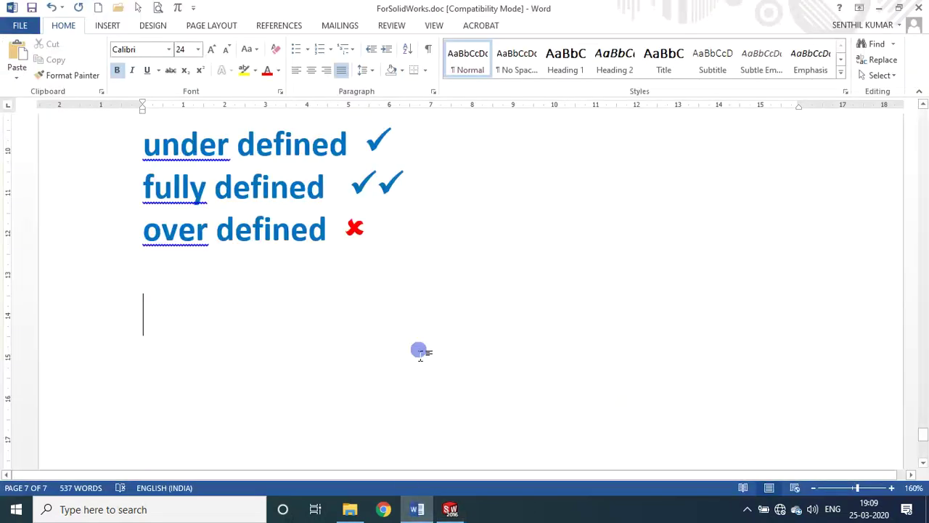
scroll(415, 296, up, 5)
scroll(415, 296, up, 3)
scroll(415, 296, up, 3)
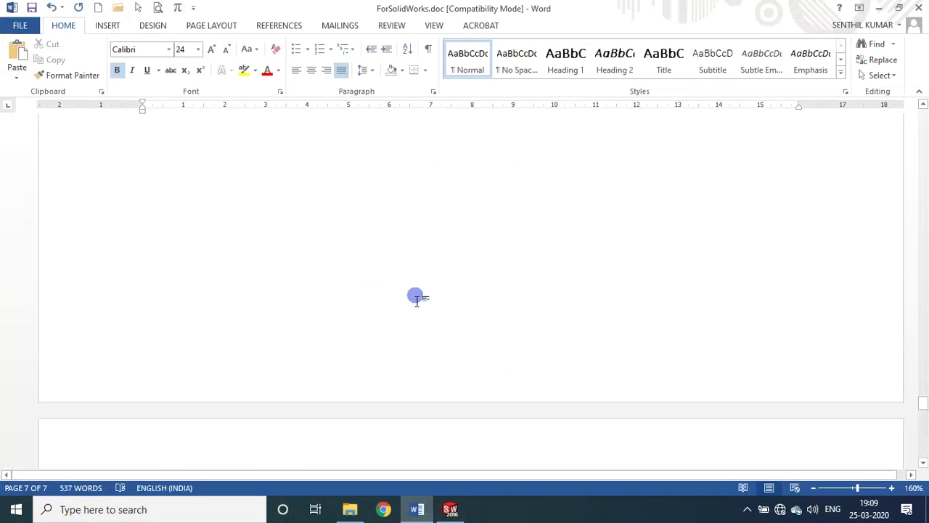
scroll(415, 296, up, 3)
scroll(415, 296, up, 3)
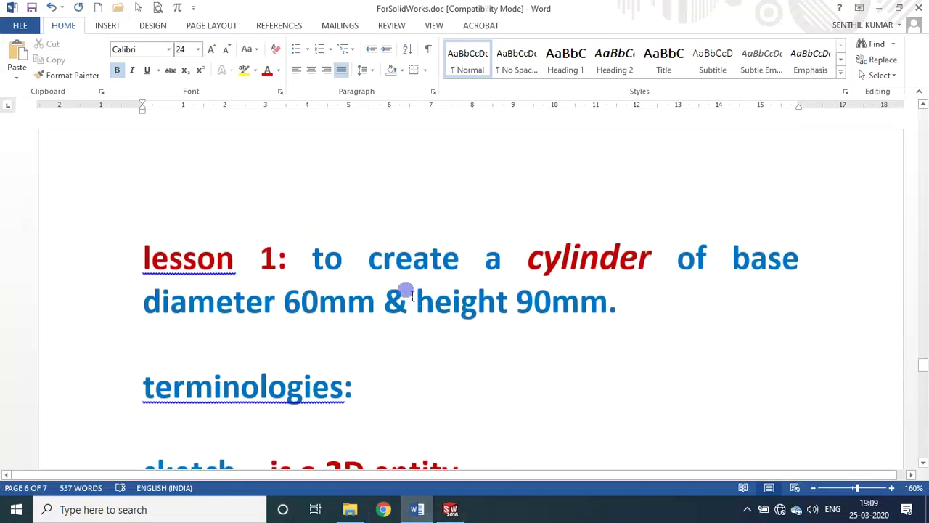
drag(129, 261, 116, 303)
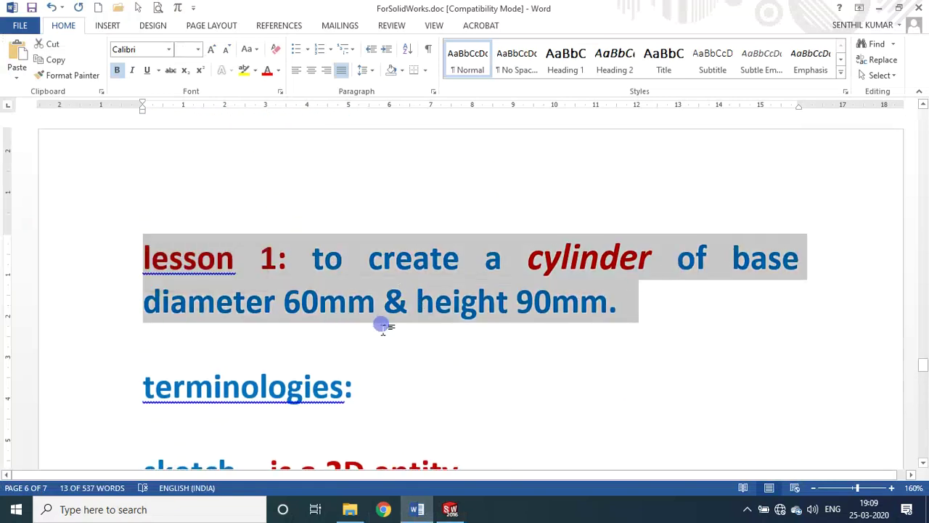
Step: Place the cursor below the 'over defined' entry on the last page
scroll(531, 319, down, 2)
scroll(531, 327, down, 1)
scroll(532, 333, down, 2)
scroll(534, 345, down, 1)
scroll(530, 345, down, 2)
scroll(527, 352, down, 3)
scroll(527, 357, down, 3)
scroll(528, 363, down, 4)
scroll(525, 363, down, 3)
click(301, 260)
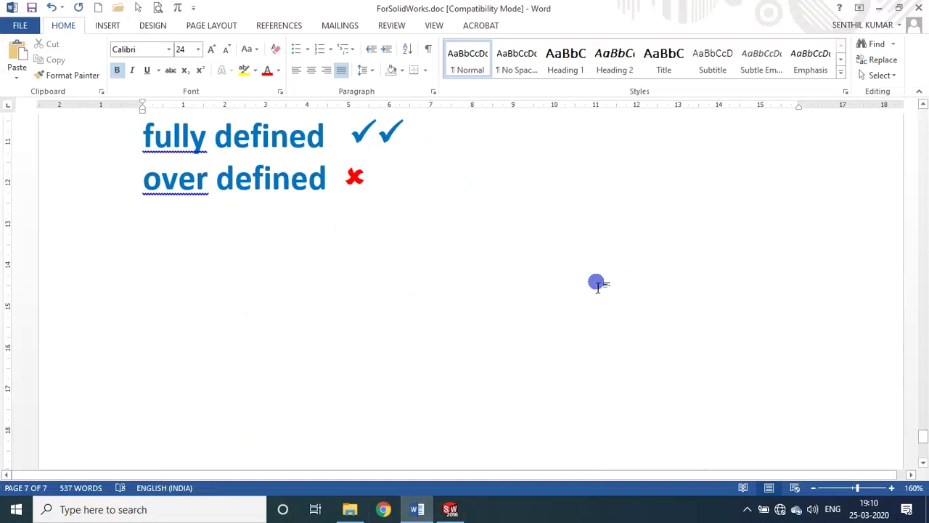
Step: Type the heading 'to use Equation' on page 8, followed by two blank lines
scroll(596, 284, down, 5)
text(to use Equatio)
key(Return)
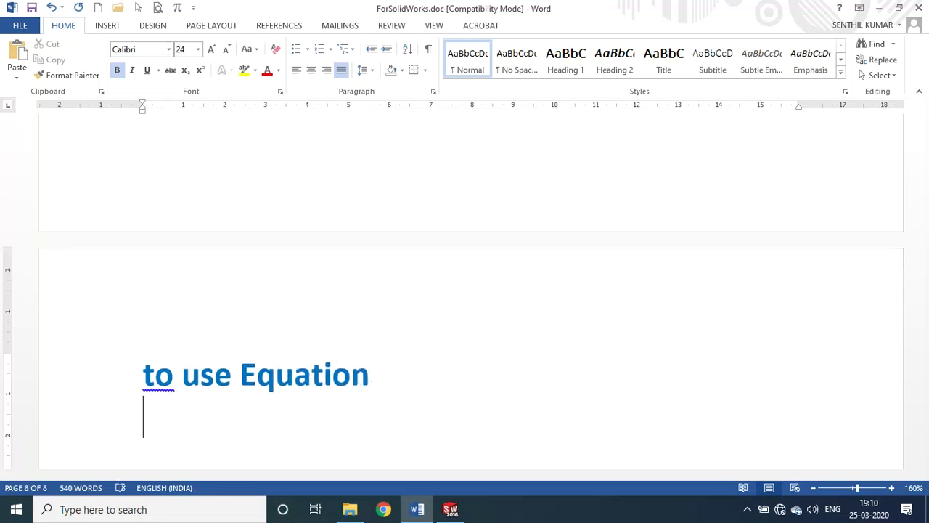
key(Return)
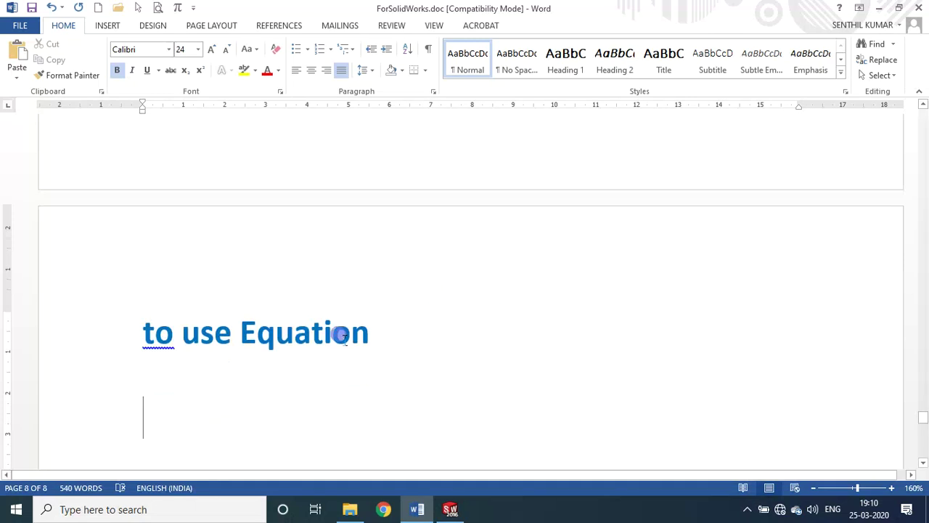
Step: Colour the word 'Equation' red and return to SOLIDWORKS
double_click(338, 332)
click(267, 70)
click(183, 367)
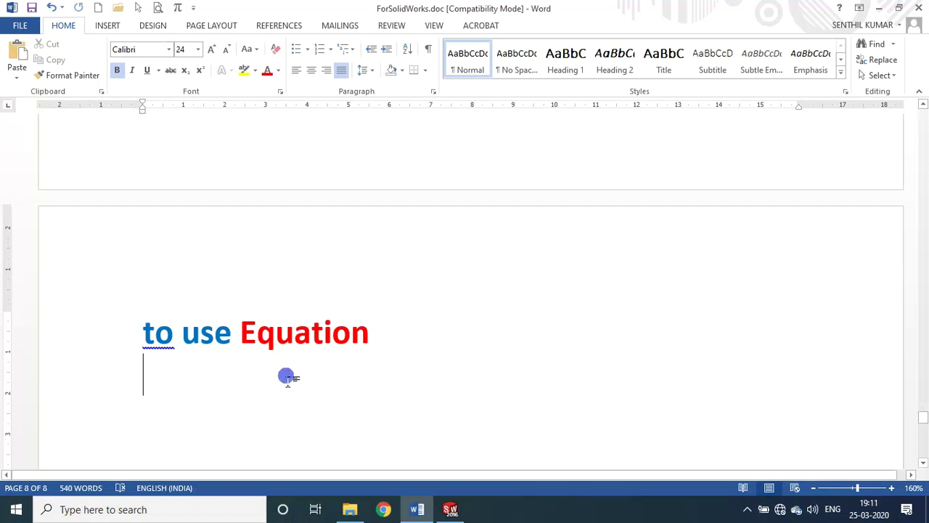
double_click(294, 338)
click(288, 394)
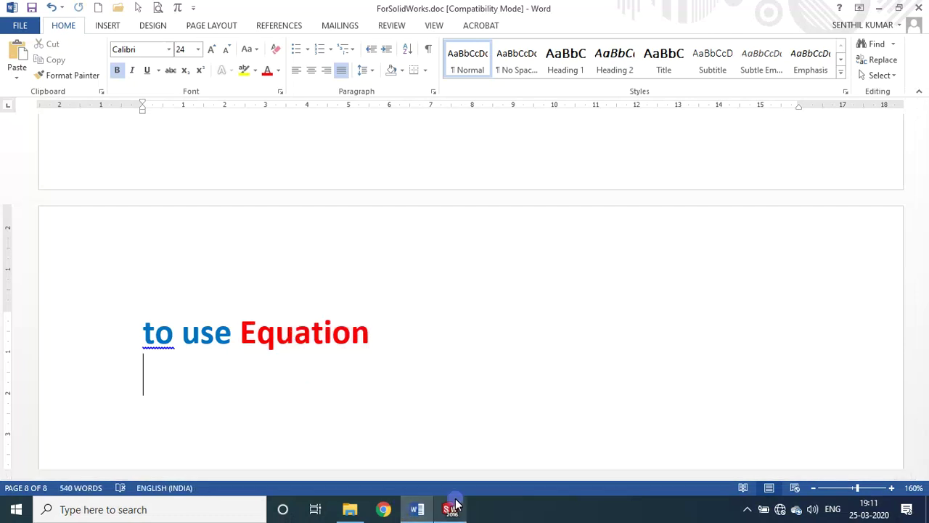
click(453, 507)
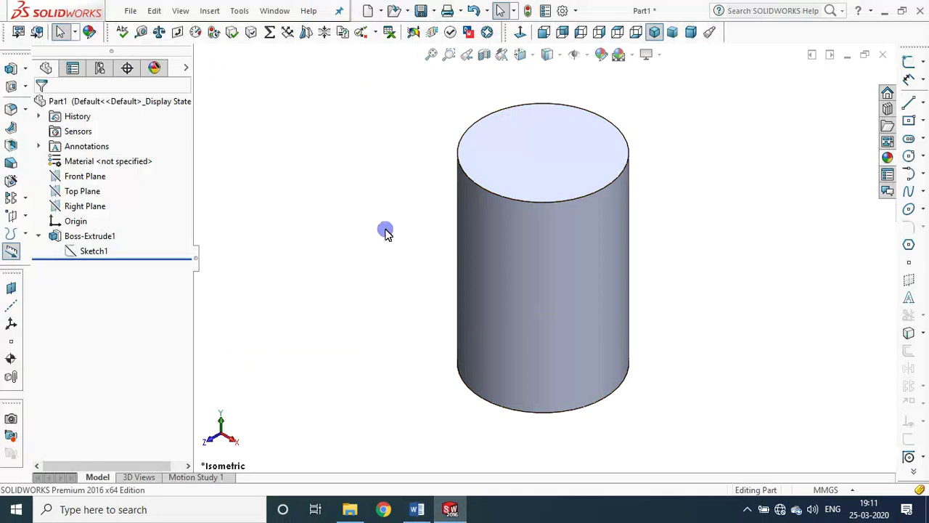
Step: Display Boss-Extrude1's Ø60 and 90 mm dimensions and move the height dimension beside the cylinder
ctrl+middle_drag(385, 232, 448, 261)
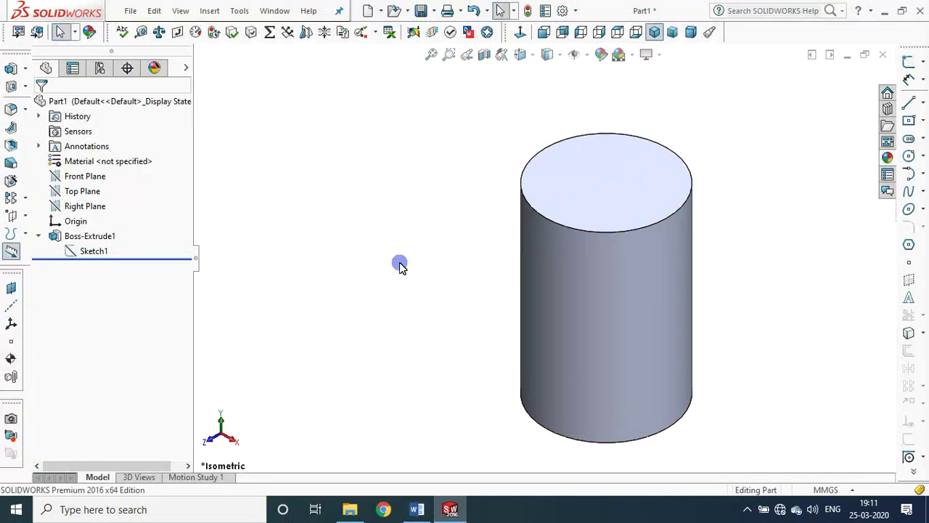
click(95, 238)
click(228, 225)
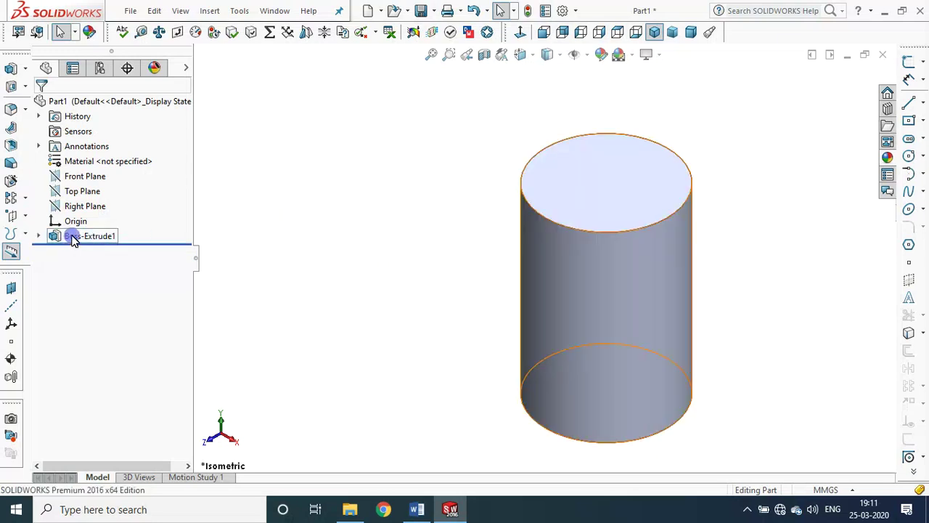
click(72, 238)
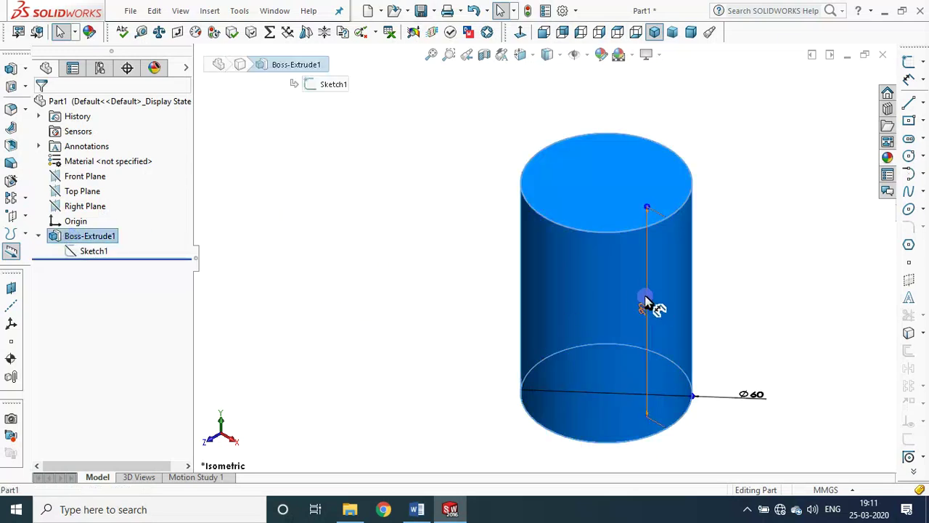
drag(657, 283, 713, 311)
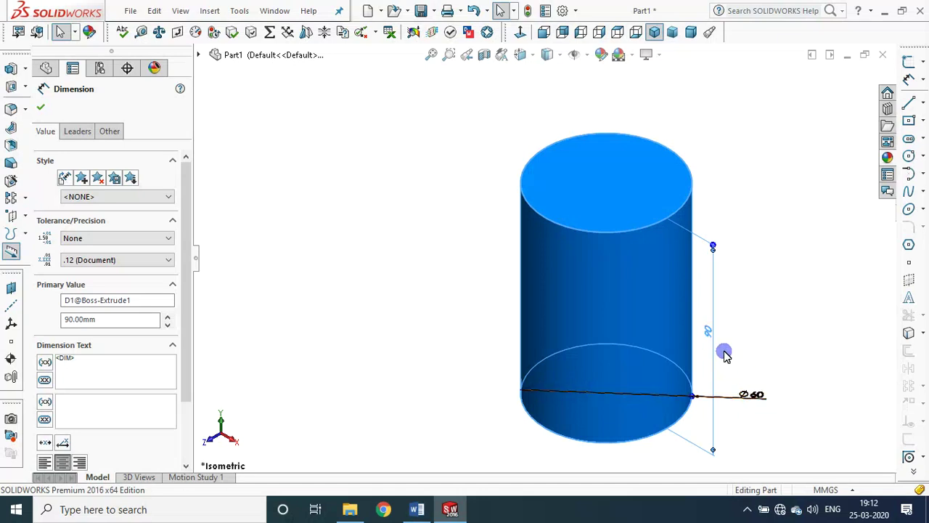
Step: Change the cylinder diameter from Ø60 to 50 mm and rebuild, keeping the 90 mm height
double_click(762, 398)
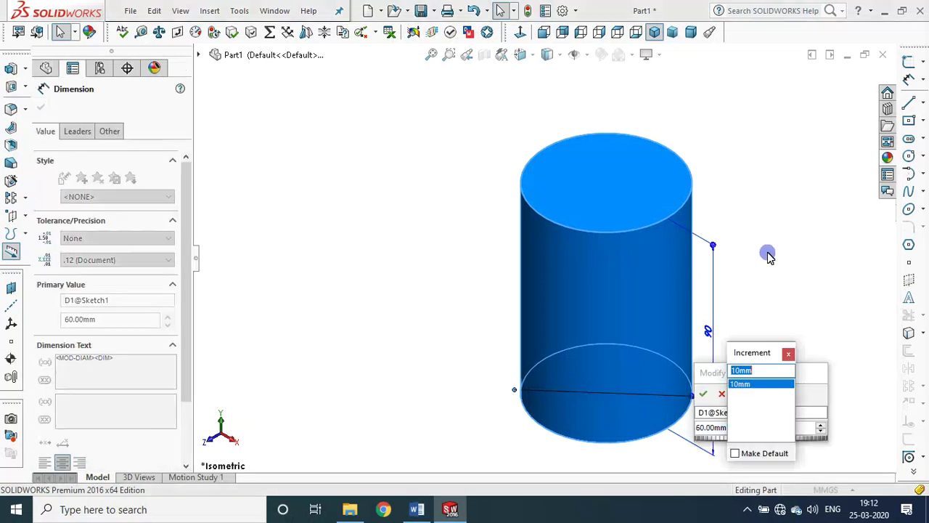
click(790, 353)
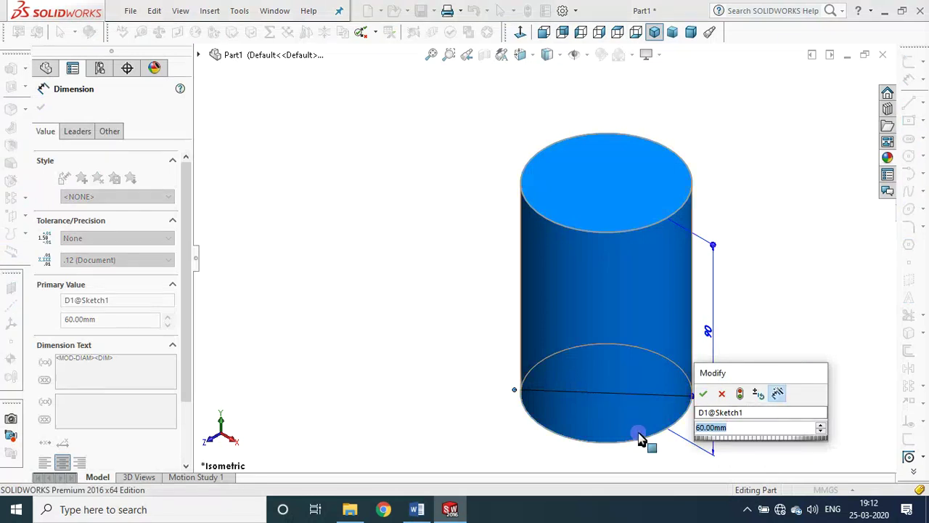
text(50)
key(Return)
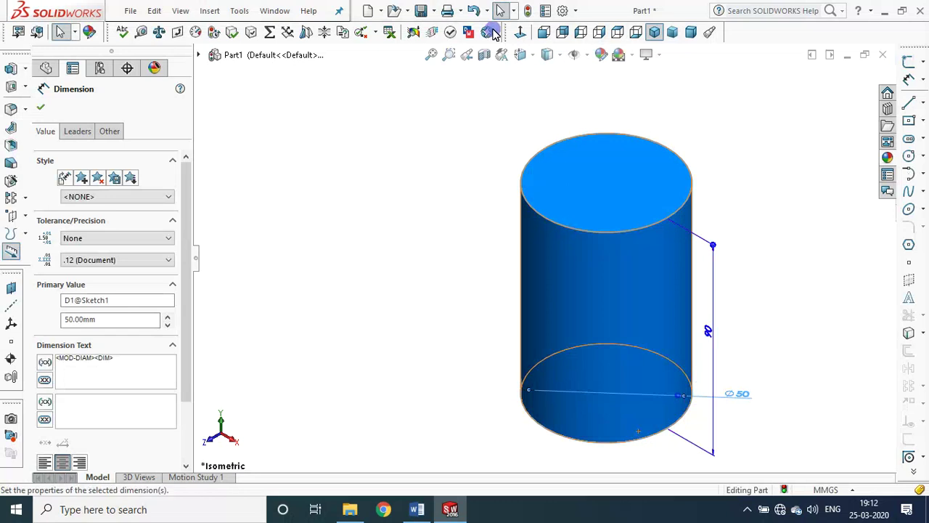
click(532, 13)
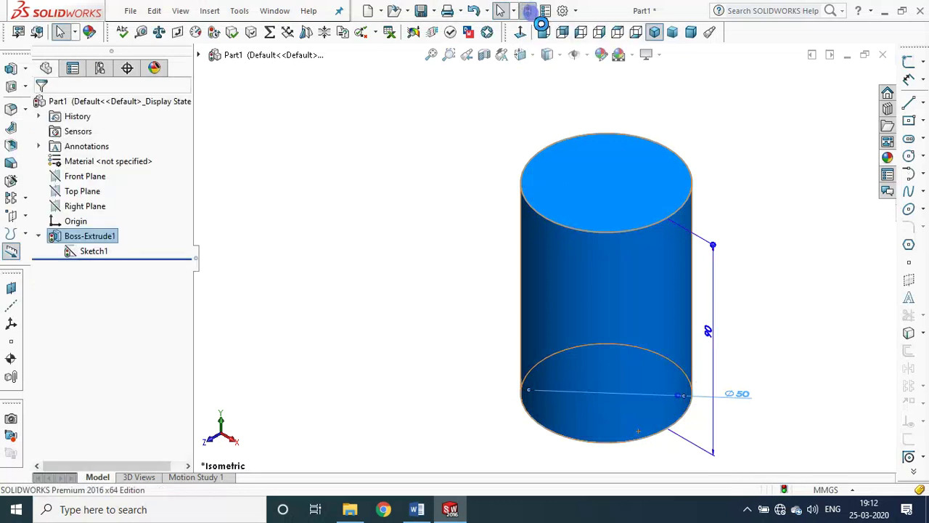
click(112, 237)
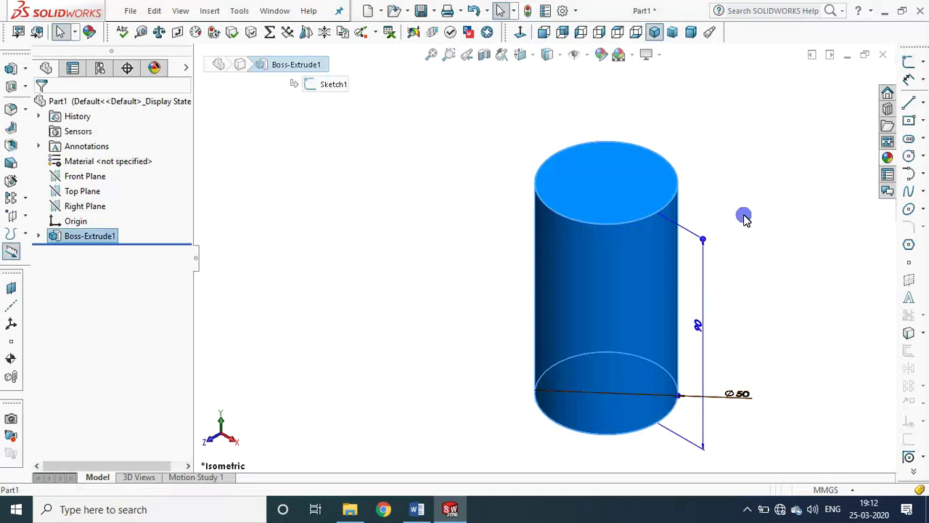
Step: Change the cylinder height from 90 to 150 mm
double_click(700, 325)
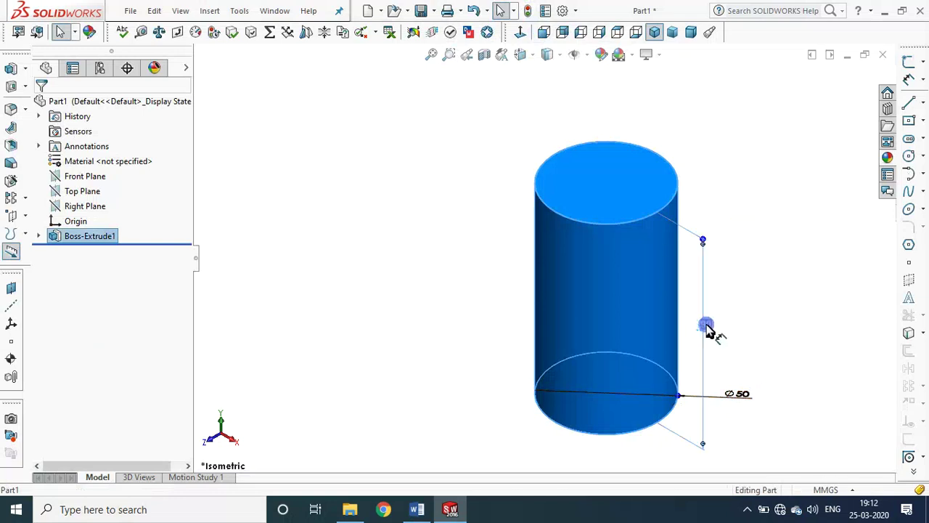
text(150)
key(Return)
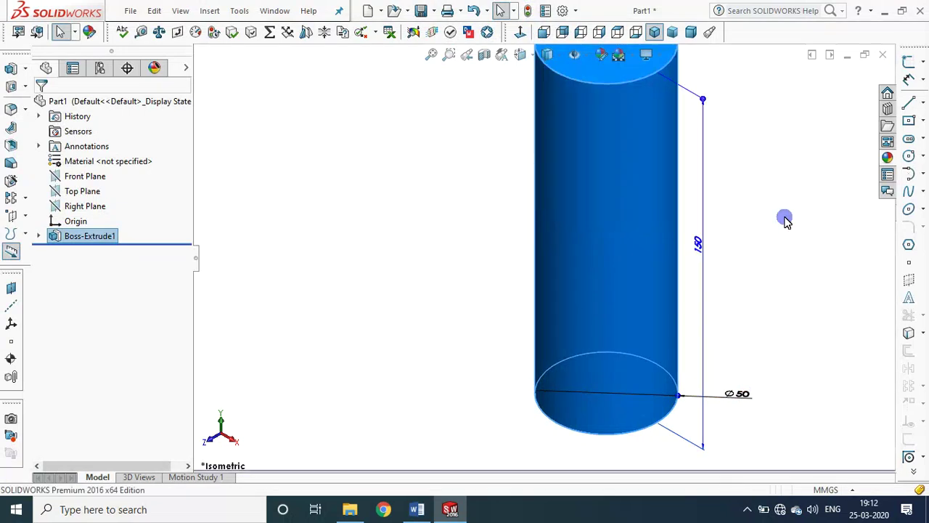
click(782, 219)
scroll(755, 194, up, 2)
scroll(733, 232, up, 2)
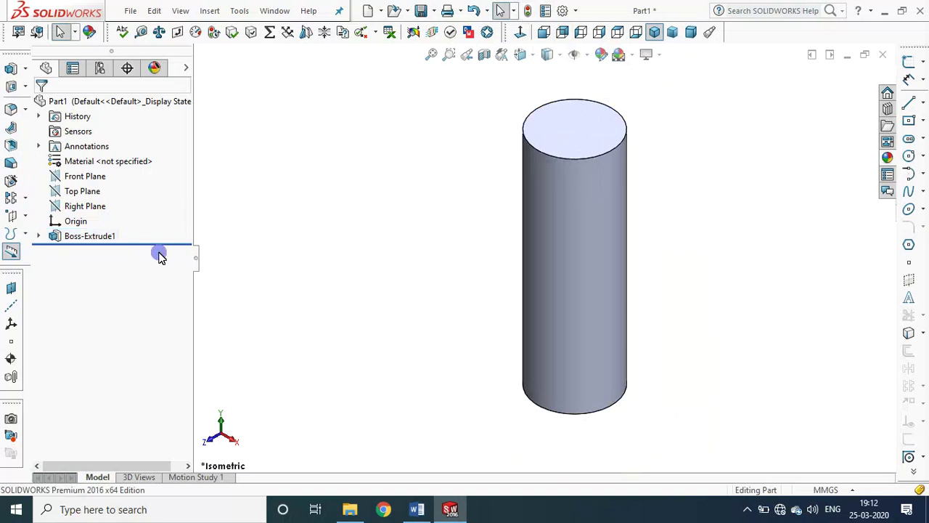
click(108, 235)
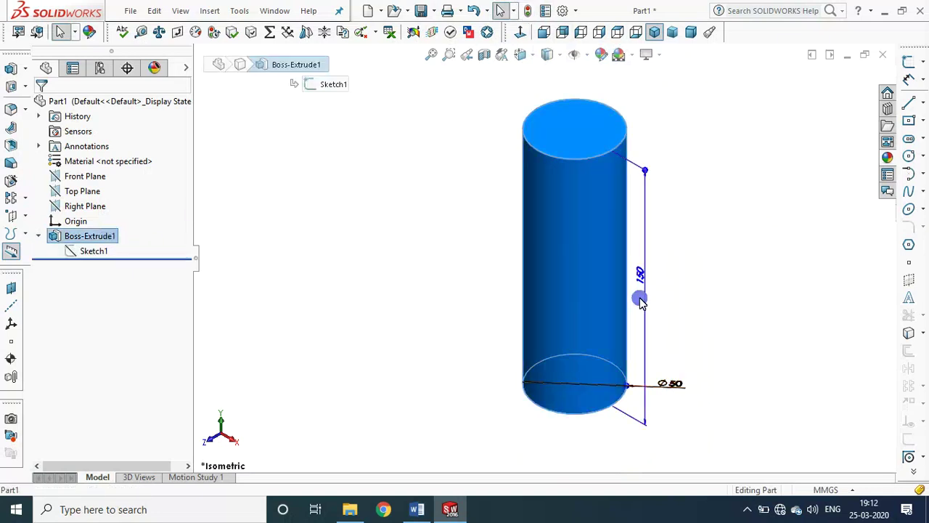
Step: Set the diameter back to Ø60, confirm the 150 mm height, rebuild and fit the view
double_click(678, 387)
text(60)
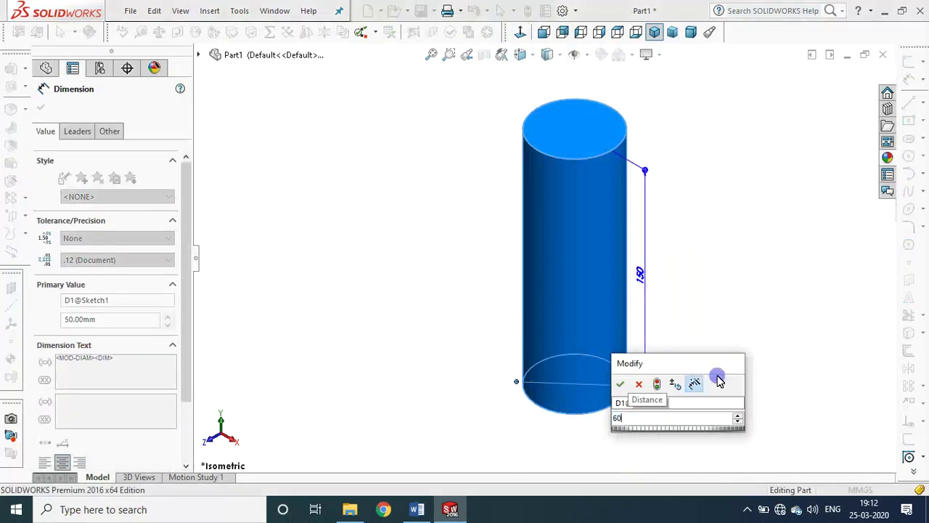
key(Return)
double_click(642, 281)
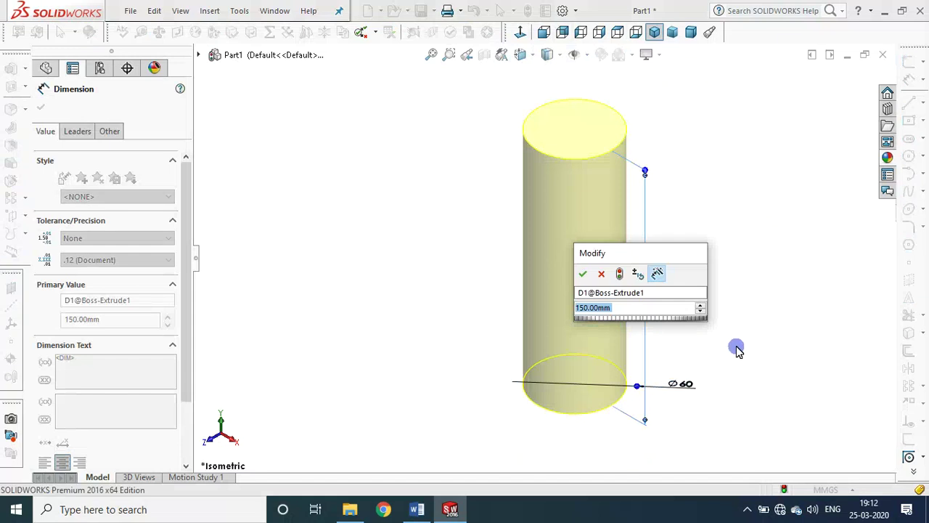
text(150)
key(Return)
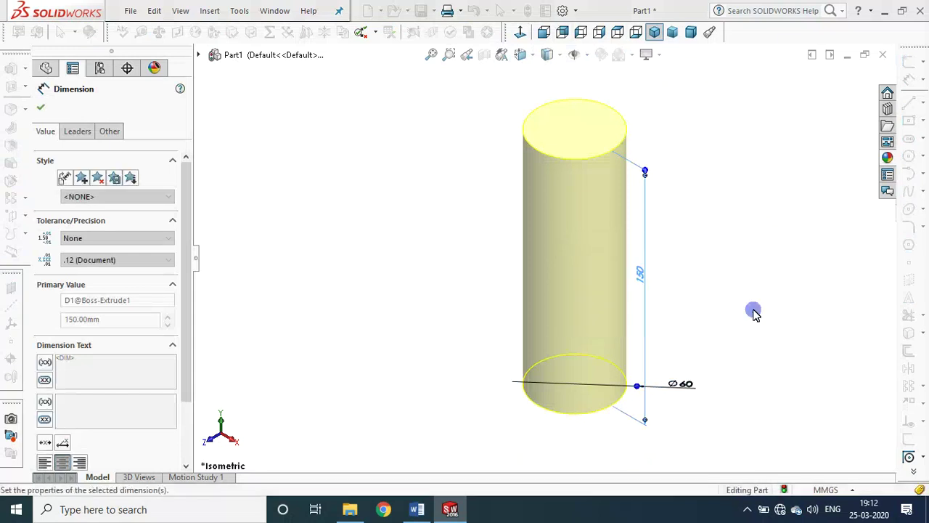
key(Escape)
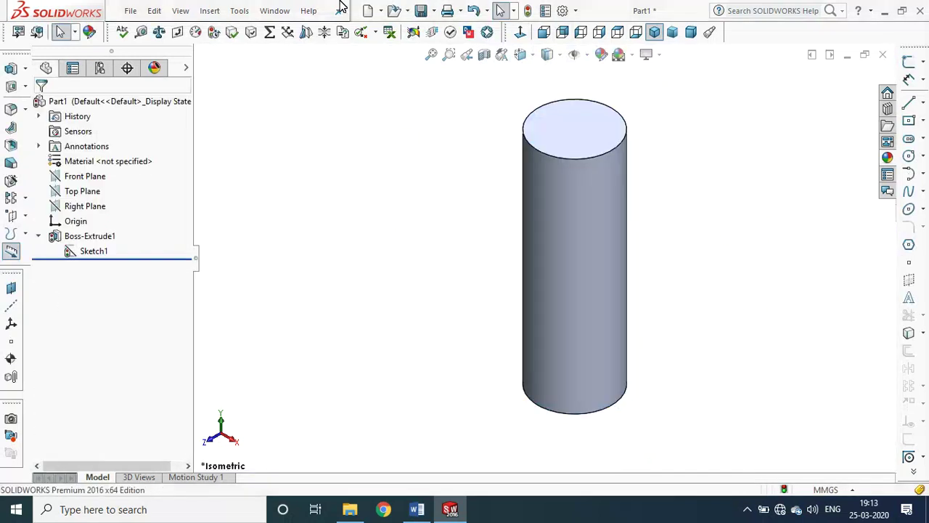
click(530, 9)
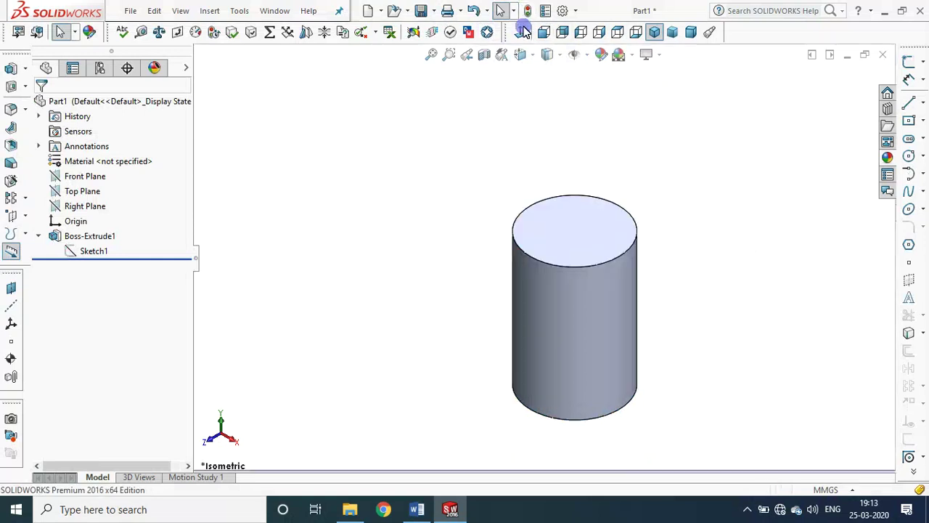
middle_click(655, 227)
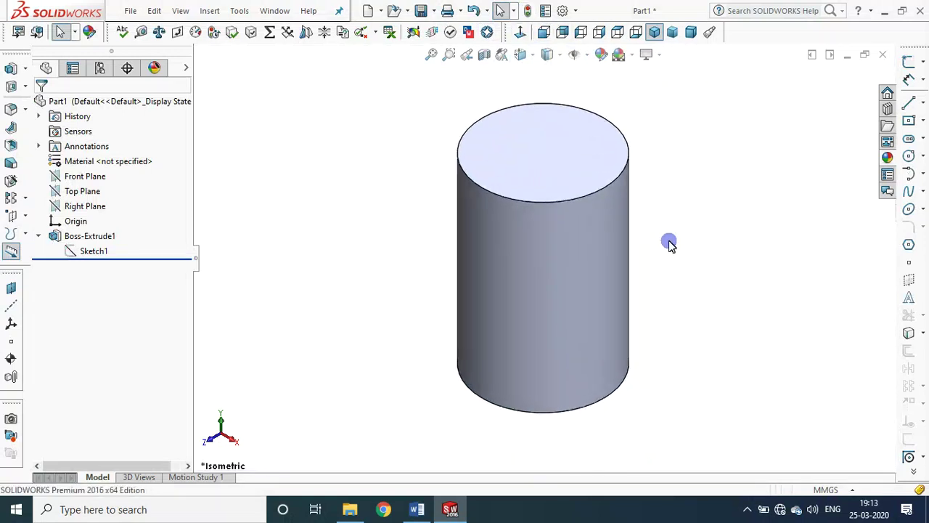
Step: Show the Ø60 and 90 dimensions, check the Word note on Equation, then open the Tools menu
double_click(92, 237)
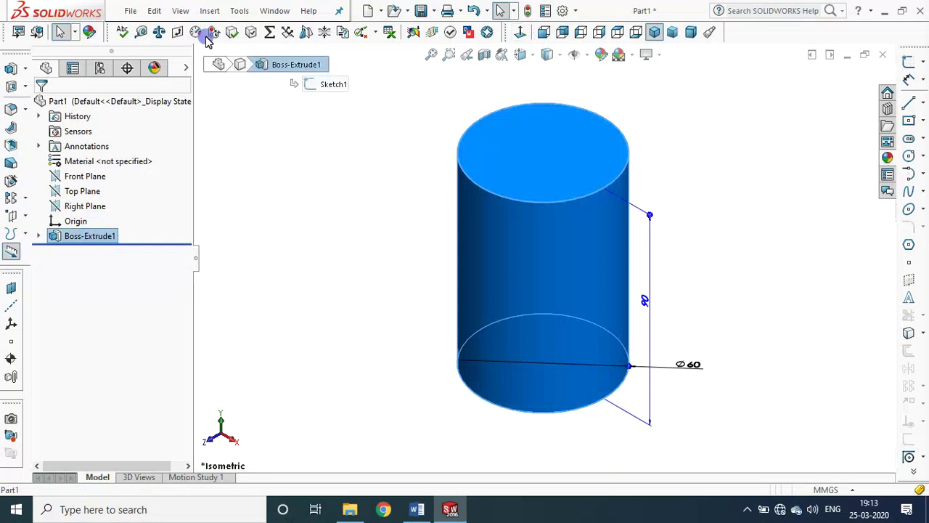
click(416, 511)
click(257, 334)
key(alt+Tab)
key(alt+Tab)
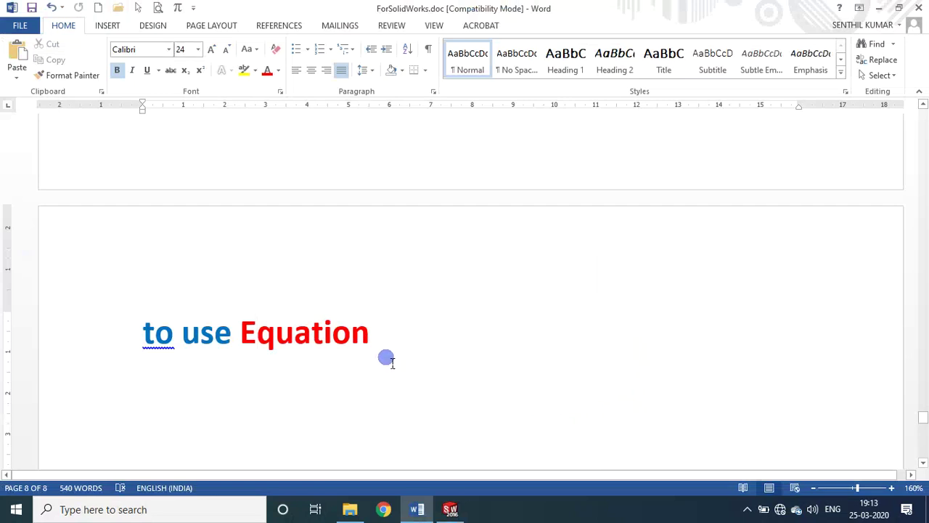
key(alt+Tab)
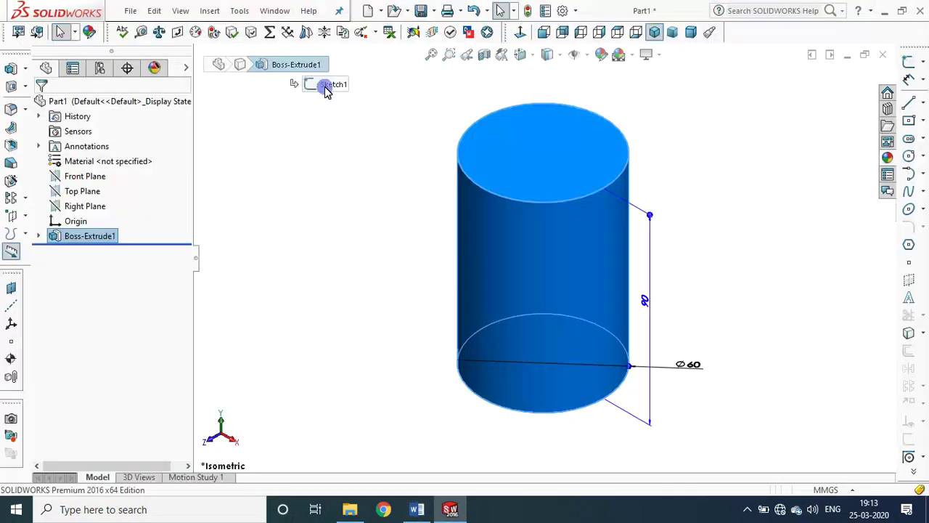
click(210, 11)
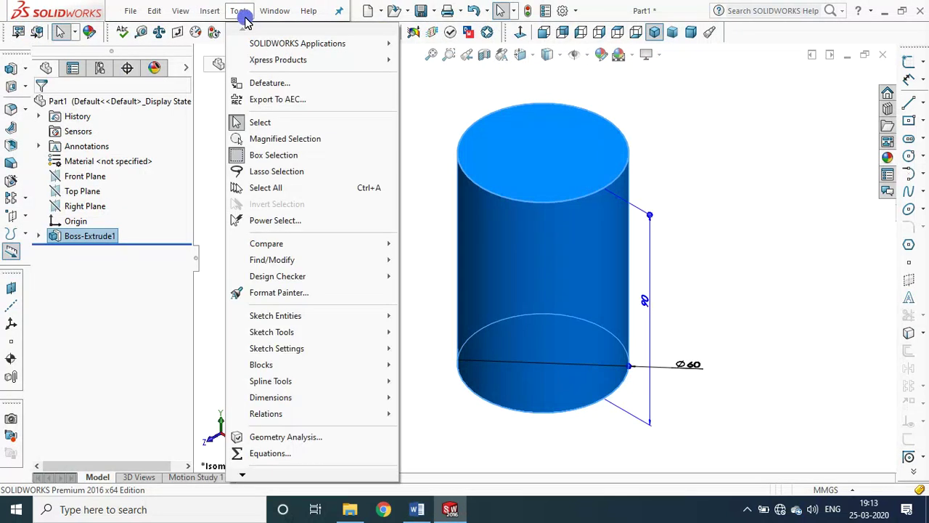
Step: Add the equation D1@Boss-Extrude1 = "D1@Sketch1"*1.5 so the height evaluates to 90 mm
click(250, 455)
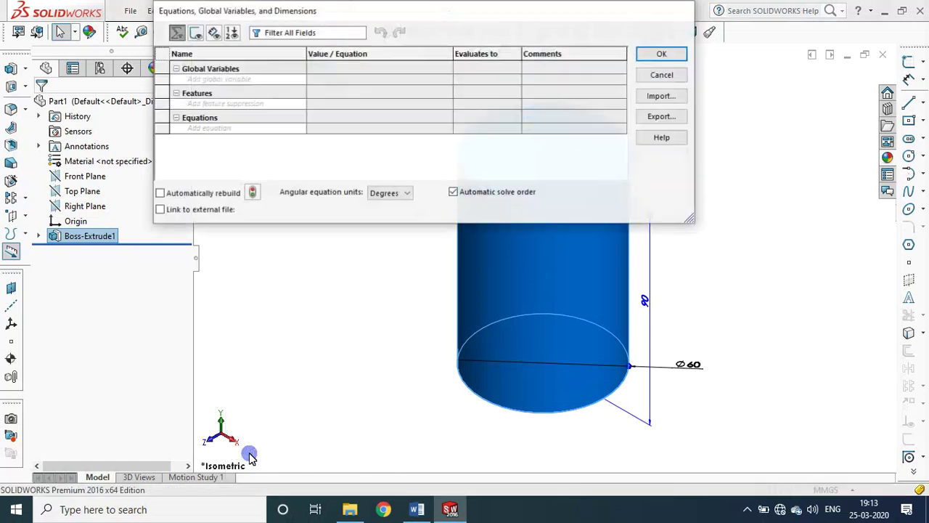
mouse_move(500, 10)
mouse_down()
mouse_move(479, 27)
mouse_move(342, 43)
mouse_up()
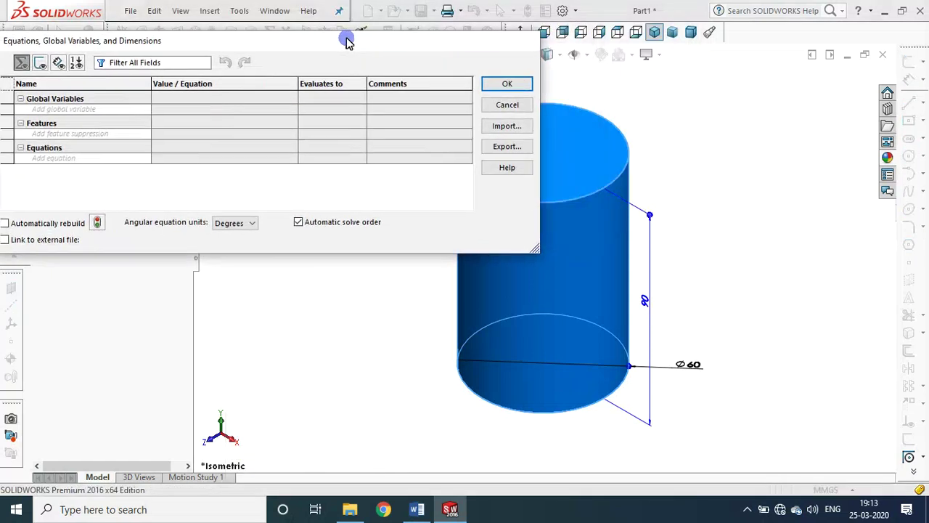
click(71, 159)
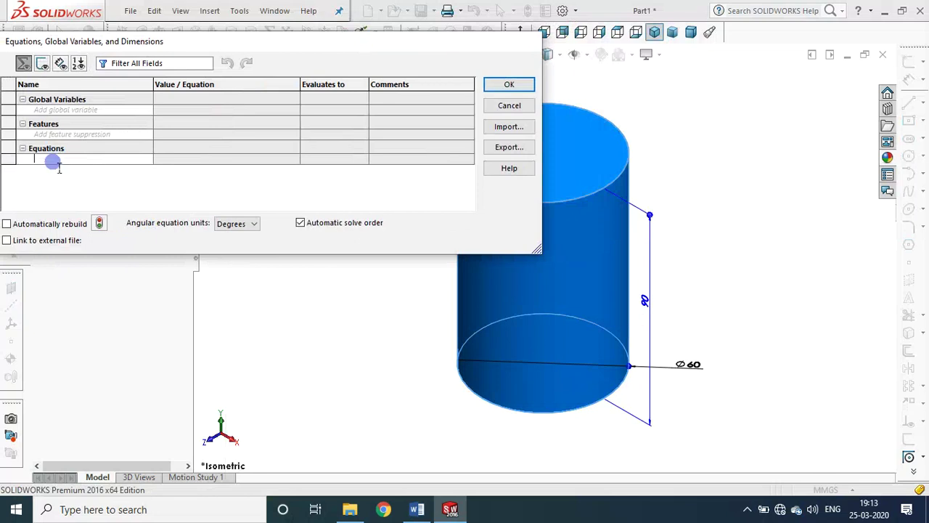
click(647, 301)
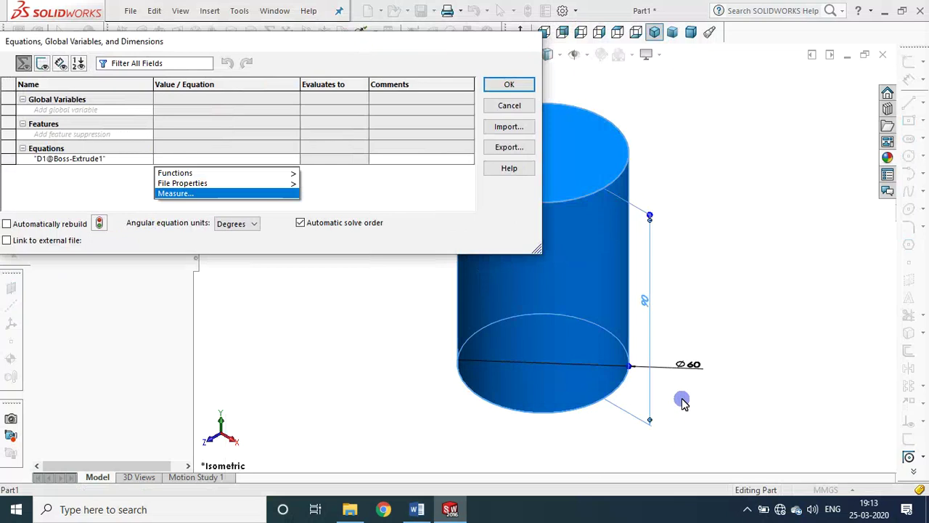
click(689, 365)
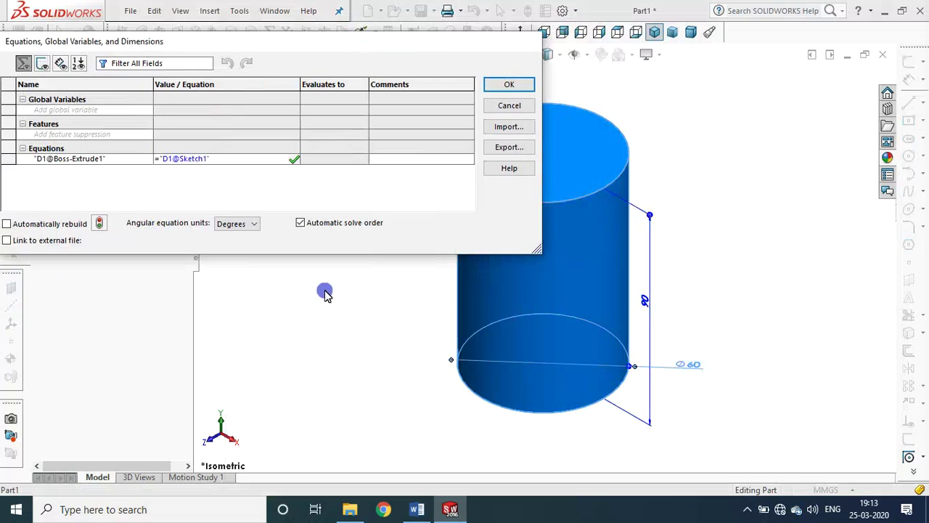
text(*)
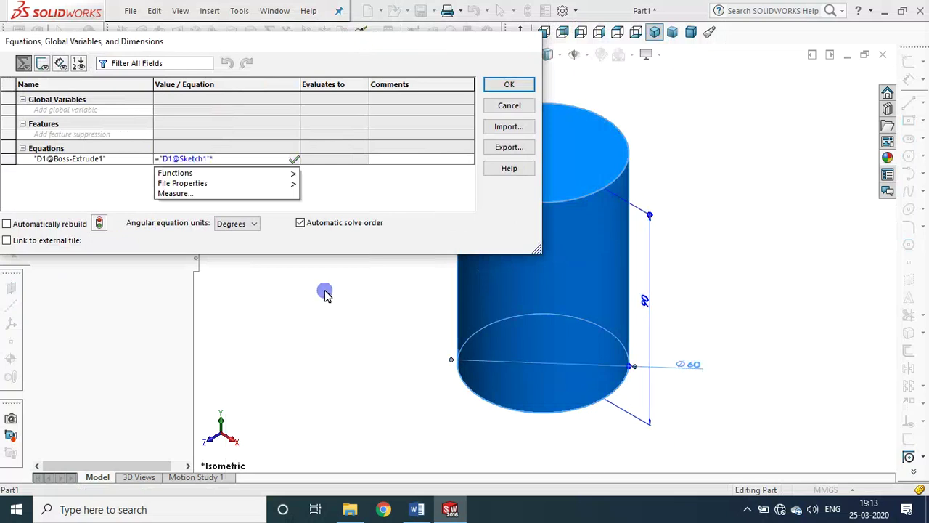
text(1.5)
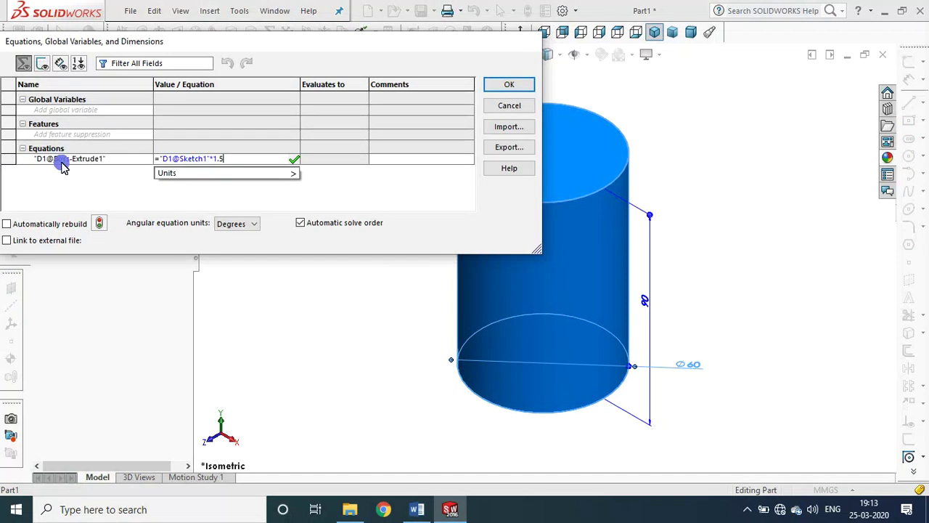
mouse_move(217, 172)
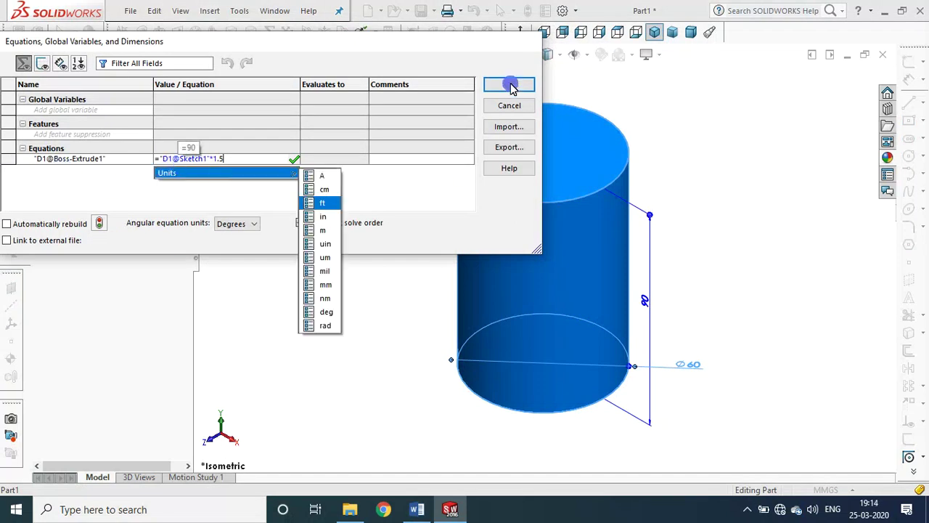
click(512, 87)
click(510, 85)
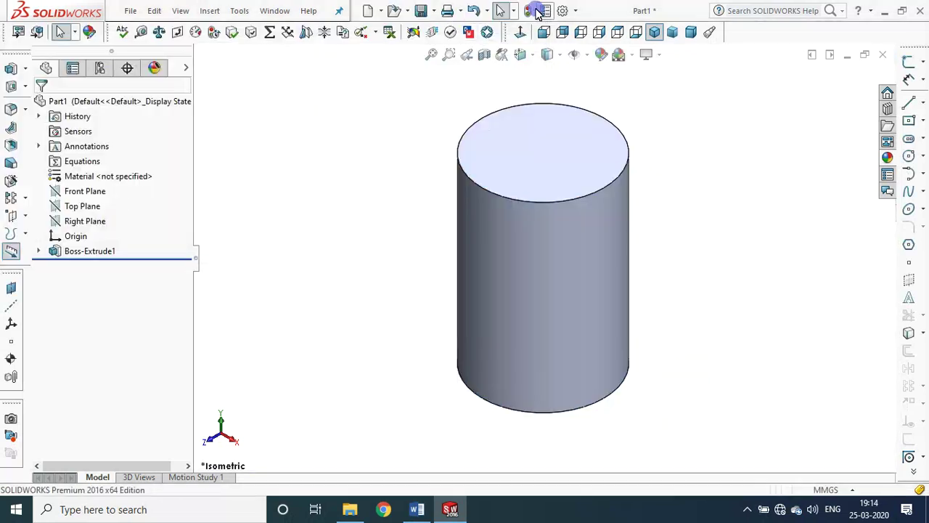
Step: Change the diameter to Ø50 and rebuild so the equation-driven height updates to 75 mm
click(77, 251)
key(F2)
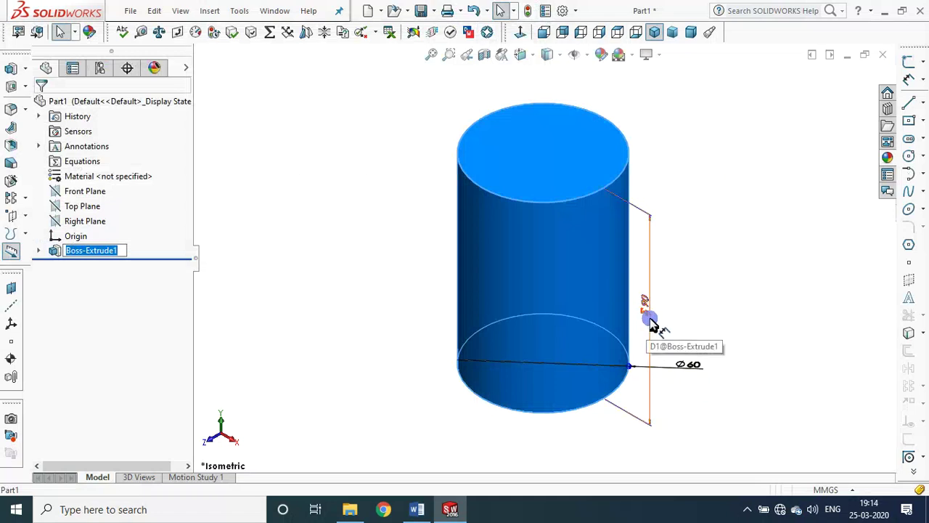
click(651, 314)
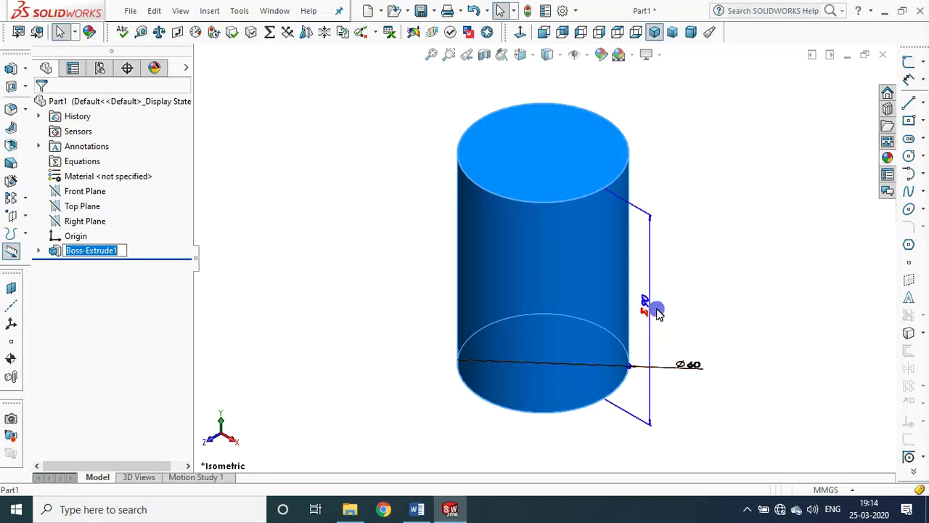
double_click(689, 365)
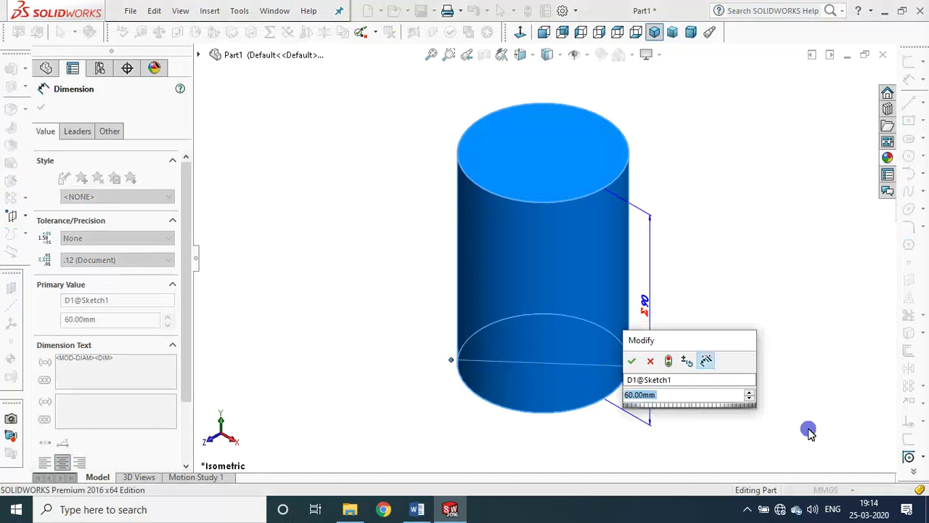
text(60)
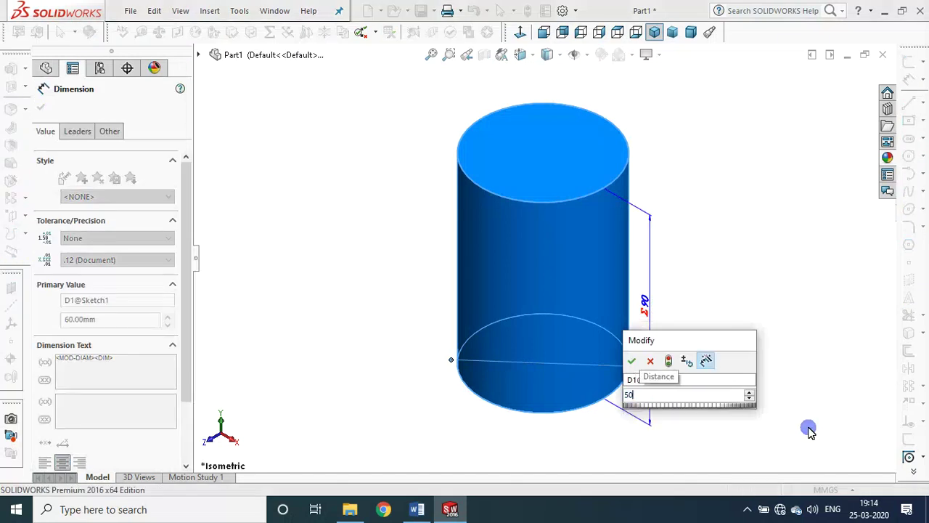
key(Return)
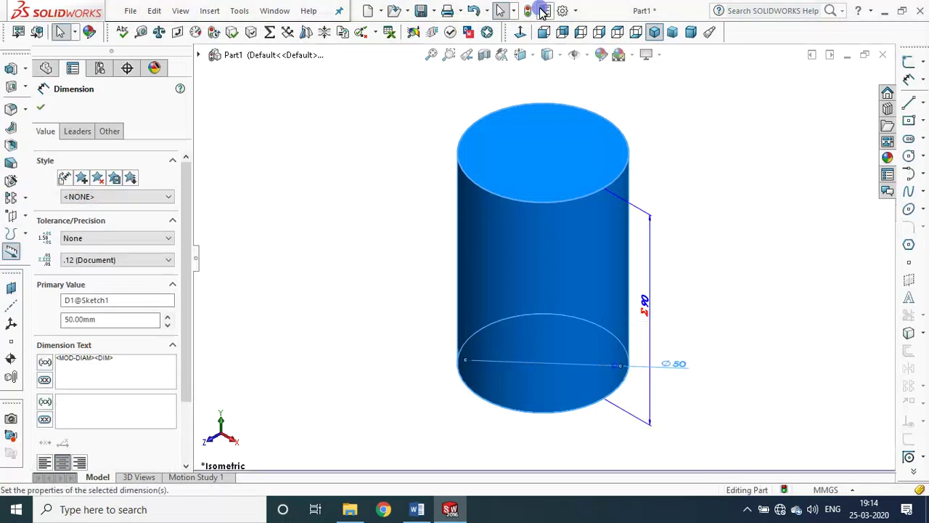
click(529, 10)
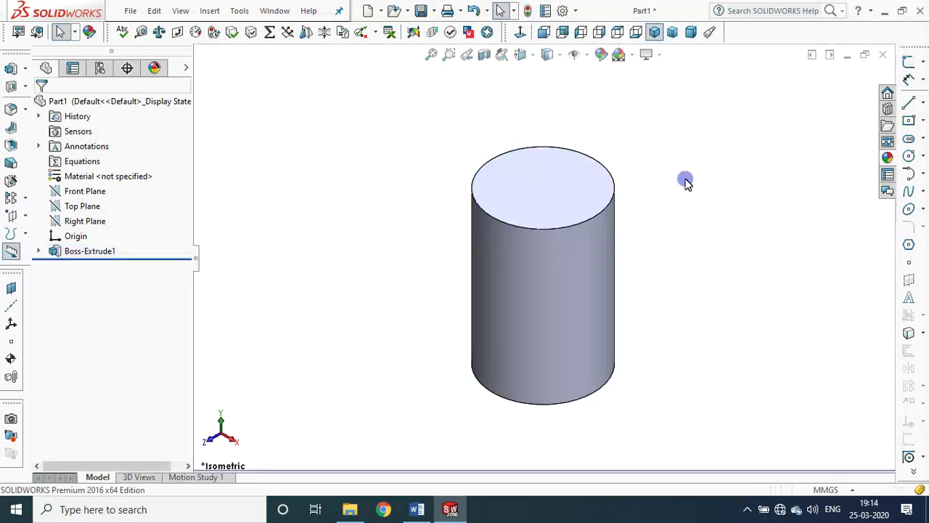
double_click(84, 251)
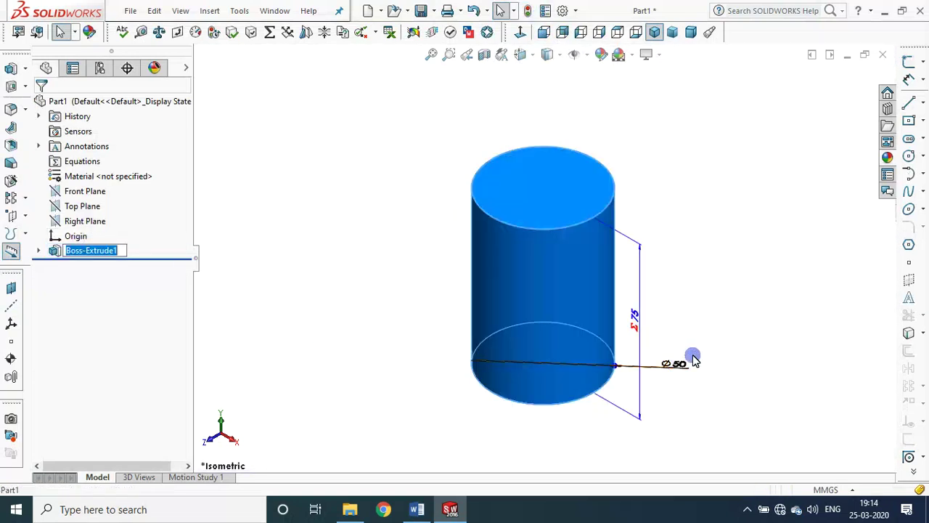
Step: Change the height equation to "D1@Sketch1" * 2, replacing the 1.5 multiplier, so the cylinder becomes 100 tall
scroll(662, 361, down, 2)
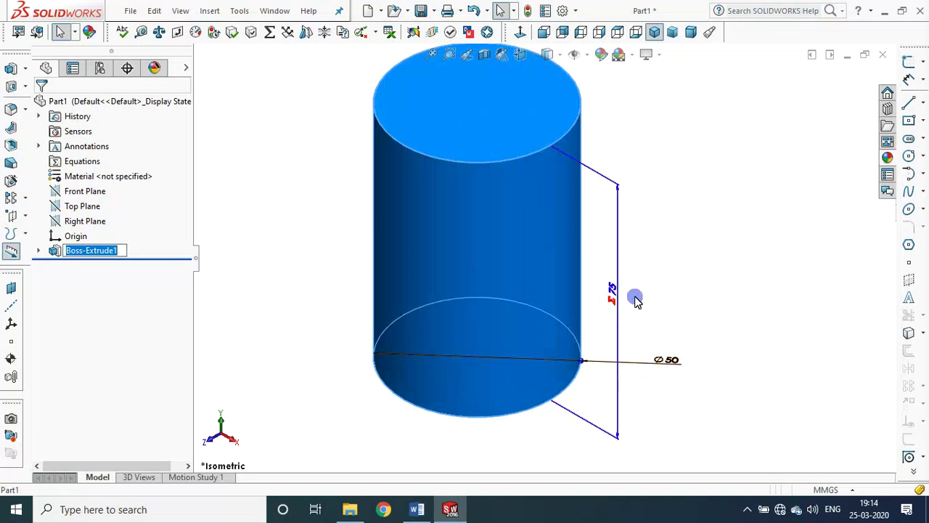
double_click(613, 292)
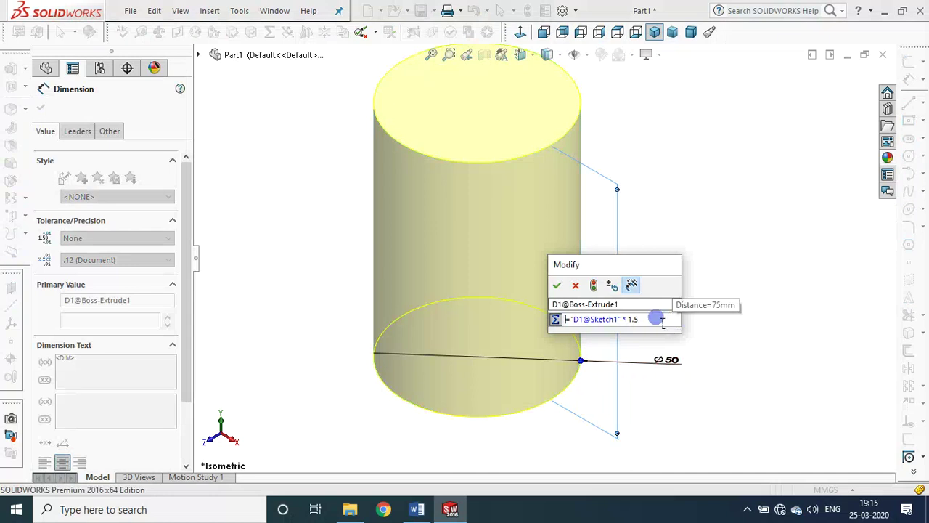
key(BackSpace)
key(BackSpace)
key(BackSpace)
text(2)
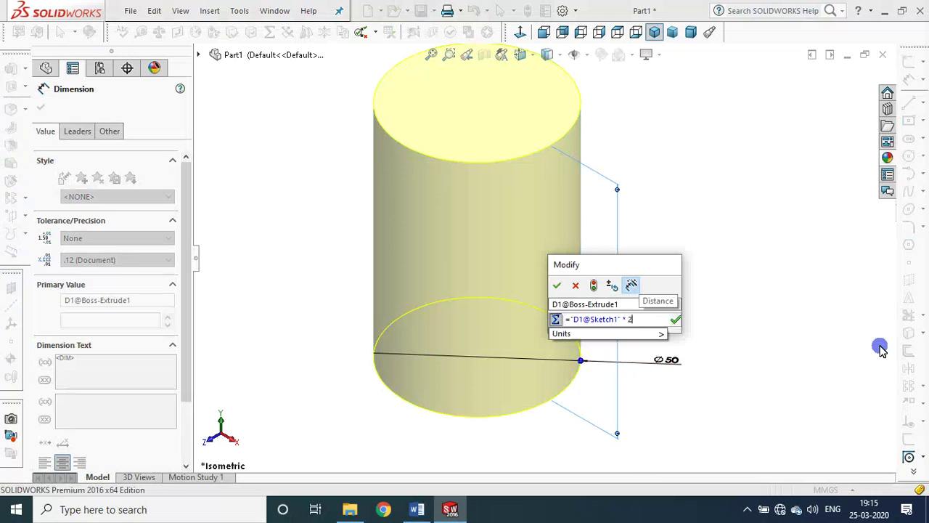
click(557, 284)
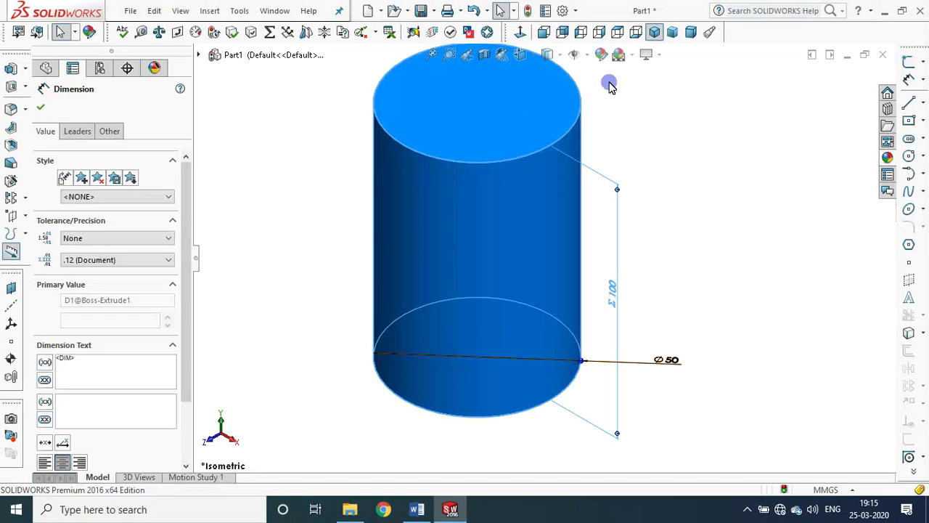
key(Escape)
click(709, 185)
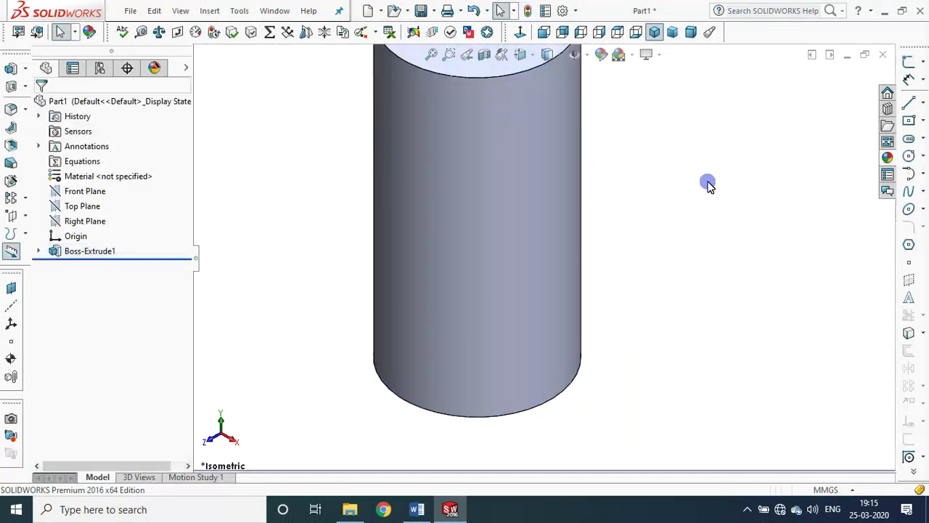
Step: Display Boss-Extrude1's Ø50 and 100 dimensions on the fitted cylinder, then return to the Word lesson notes
key(f)
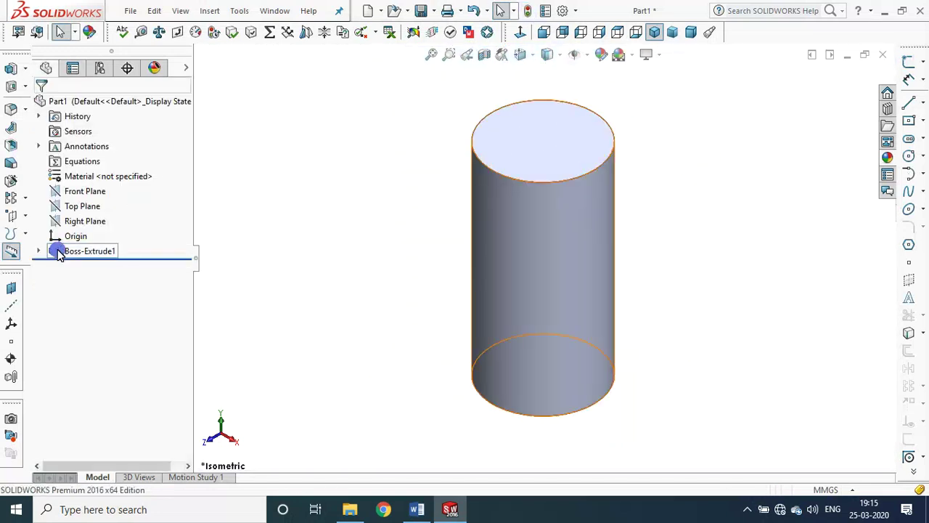
click(59, 250)
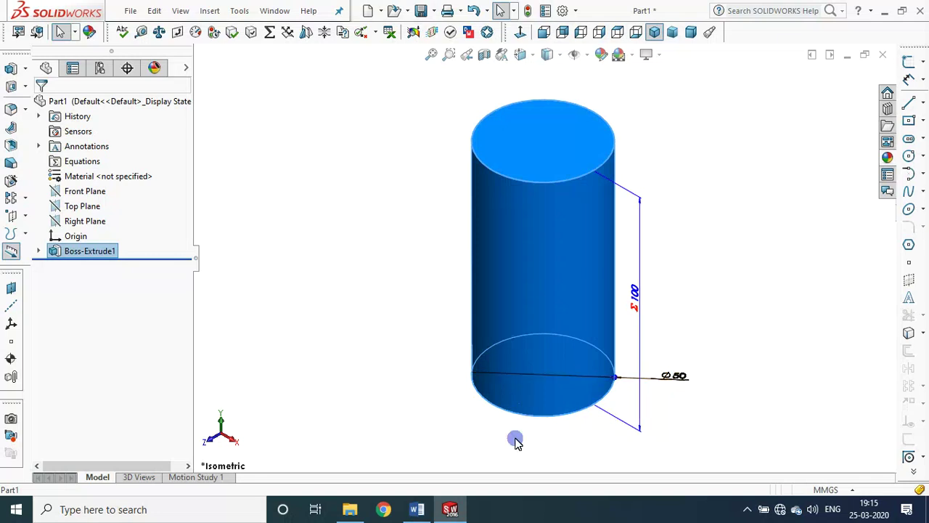
click(463, 507)
scroll(625, 288, up, 2)
scroll(625, 288, up, 3)
scroll(626, 288, up, 3)
scroll(625, 288, up, 3)
scroll(626, 288, up, 3)
scroll(626, 288, up, 2)
scroll(626, 288, up, 2)
scroll(626, 288, up, 3)
scroll(626, 288, up, 3)
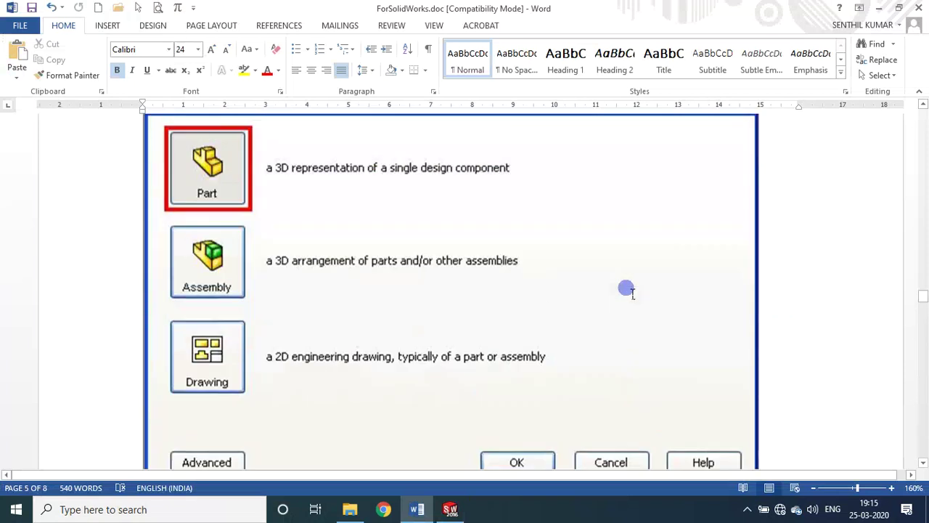
scroll(626, 286, down, 5)
scroll(627, 291, down, 3)
scroll(626, 294, down, 4)
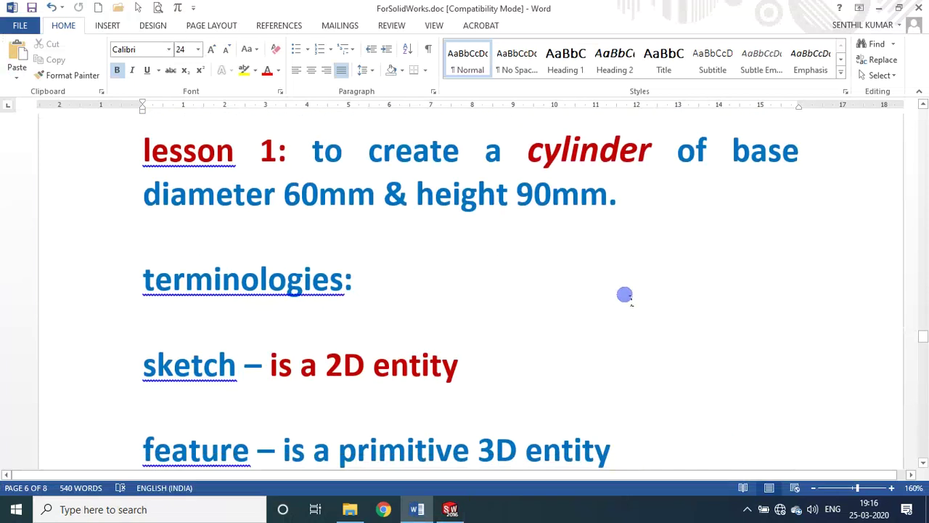
scroll(622, 244, down, 1)
scroll(610, 244, down, 1)
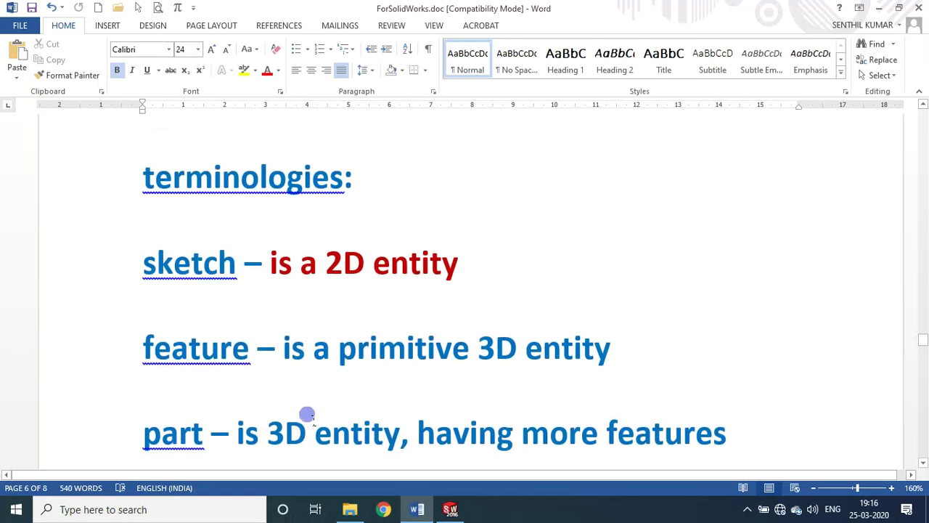
scroll(320, 408, down, 3)
click(91, 286)
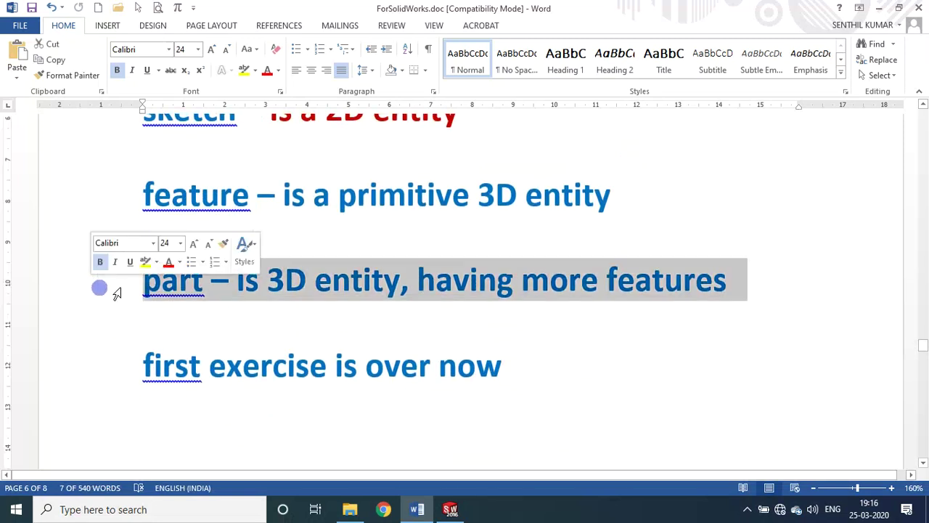
scroll(671, 283, up, 3)
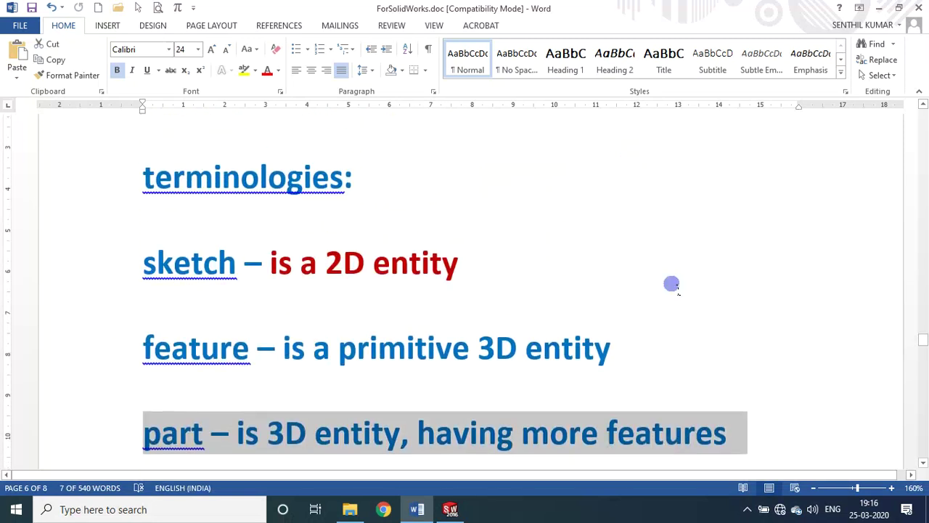
scroll(671, 284, down, 3)
scroll(672, 288, down, 1)
scroll(601, 294, down, 5)
scroll(601, 294, down, 8)
scroll(601, 294, down, 6)
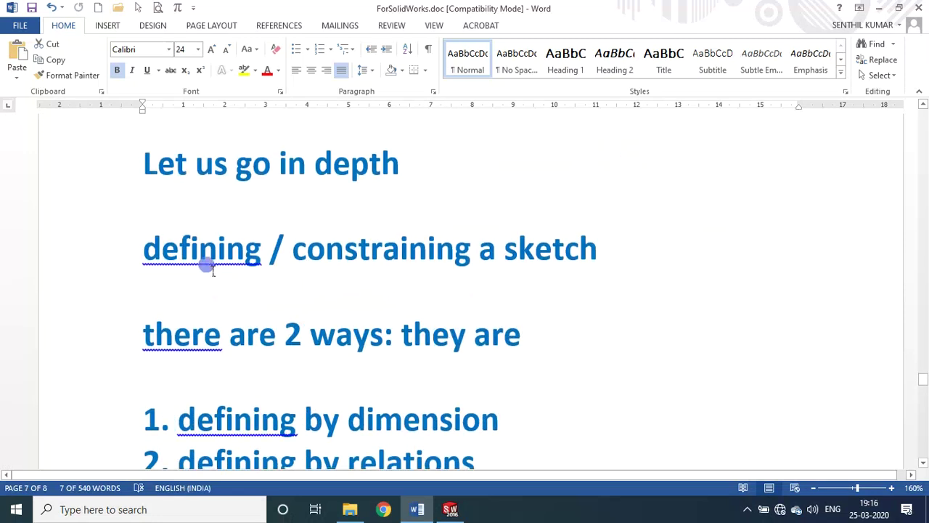
scroll(435, 269, down, 3)
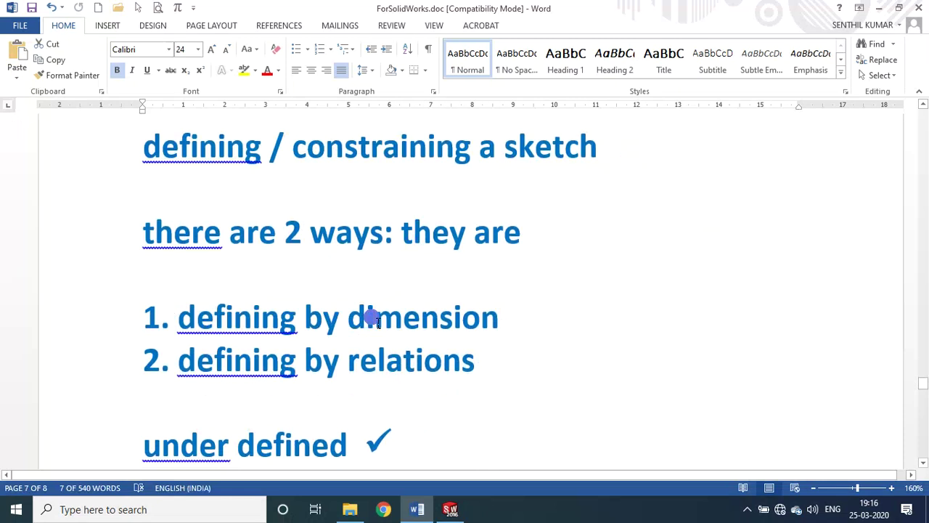
scroll(487, 371, down, 3)
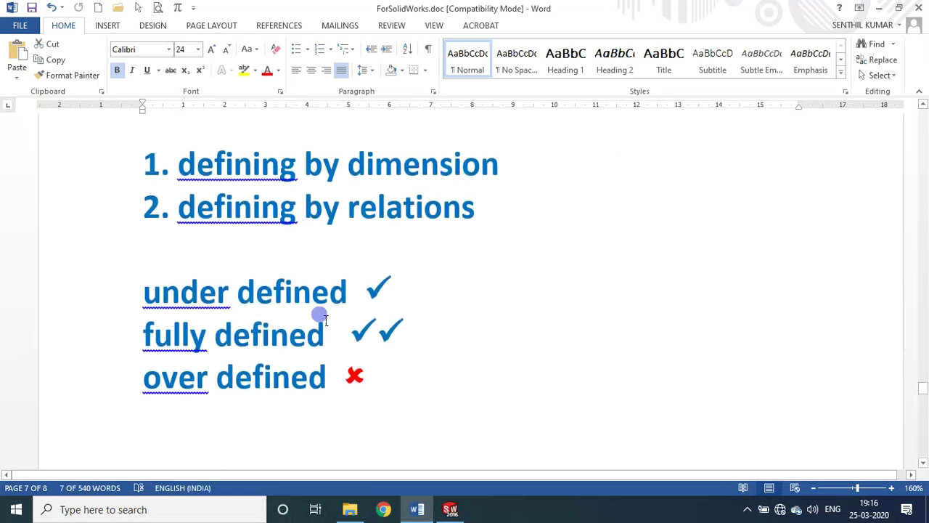
scroll(463, 399, down, 5)
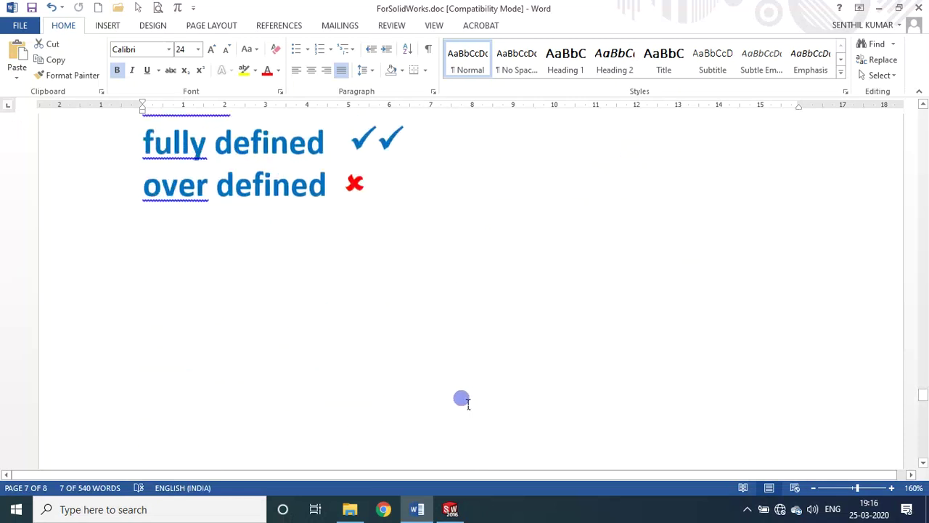
scroll(464, 410, down, 3)
scroll(459, 412, down, 3)
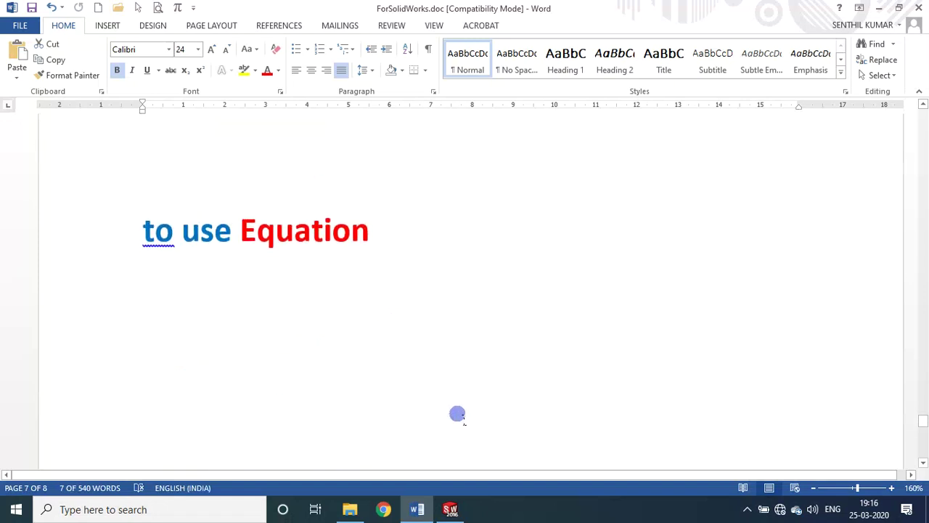
click(450, 509)
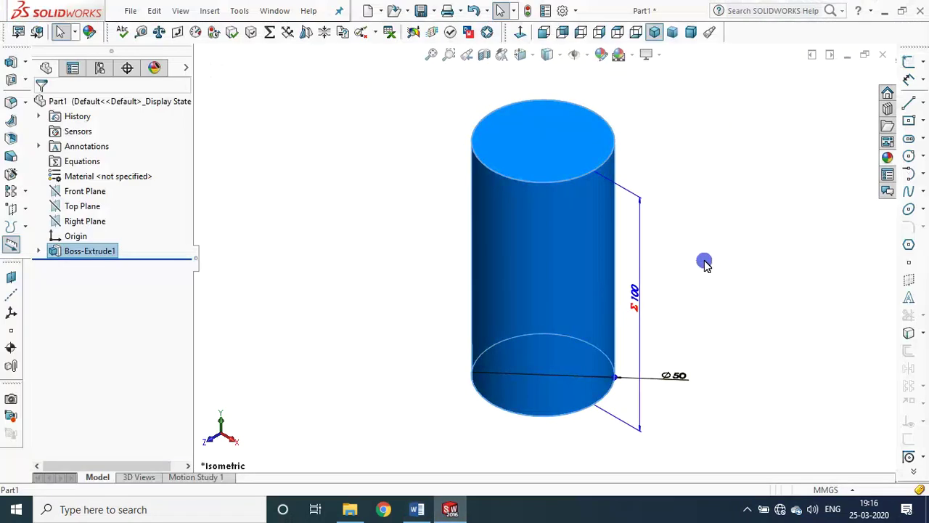